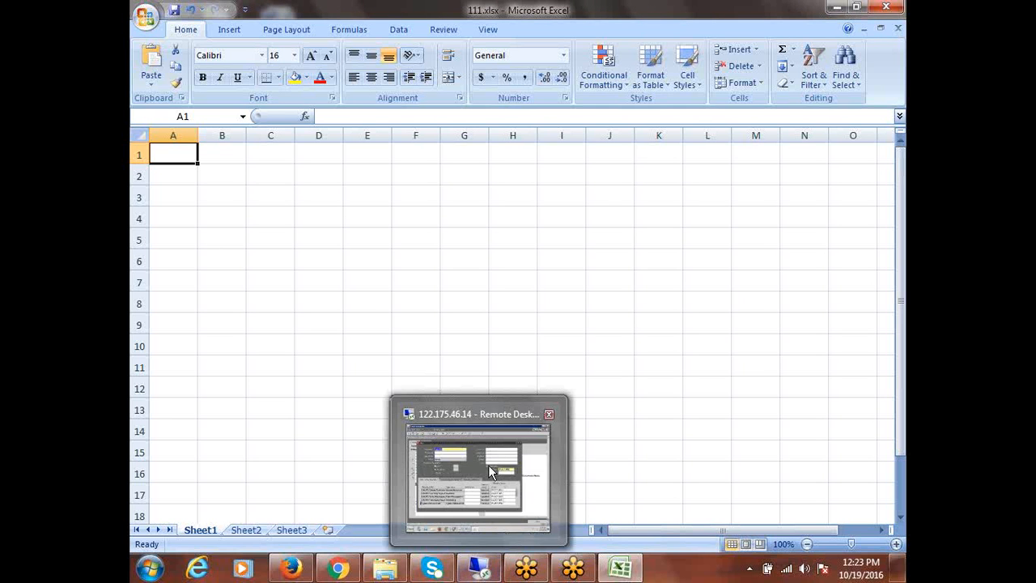
# Enter 'Airtel Accounts Payables Super User' in cell A1, correcting typos along the way
pyautogui.click(279, 173)
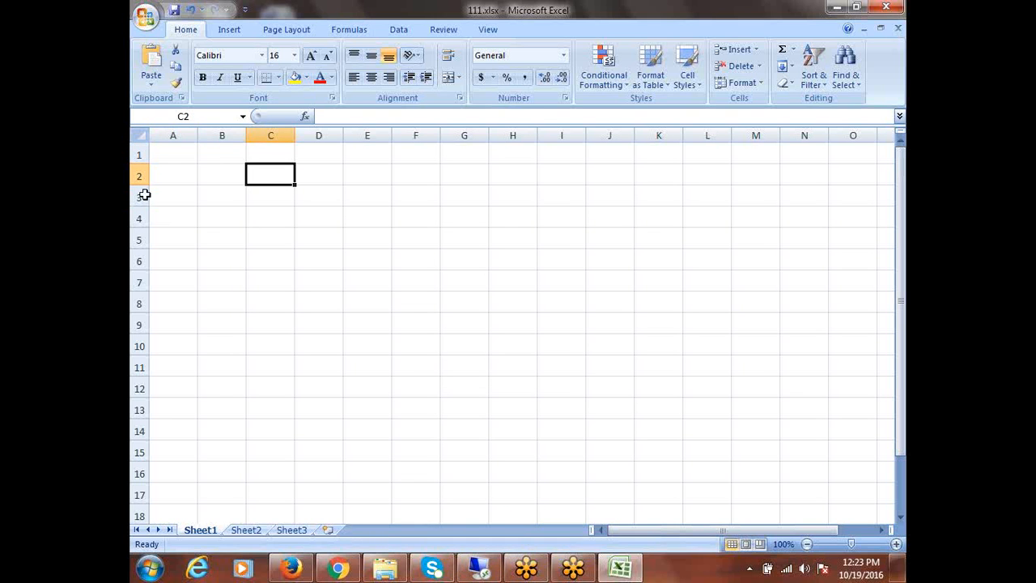
pyautogui.click(162, 154)
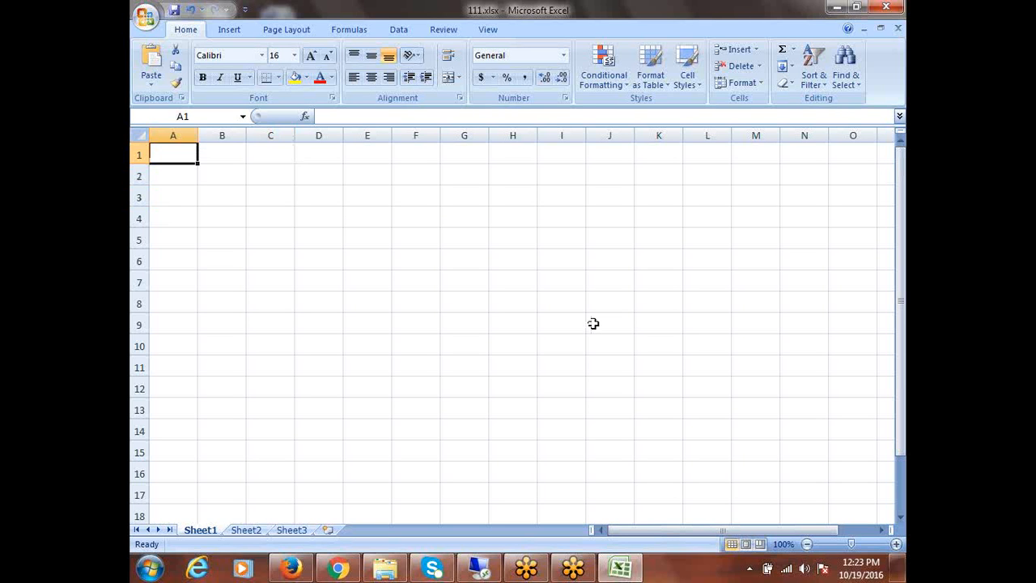
pyautogui.write('Wipro')
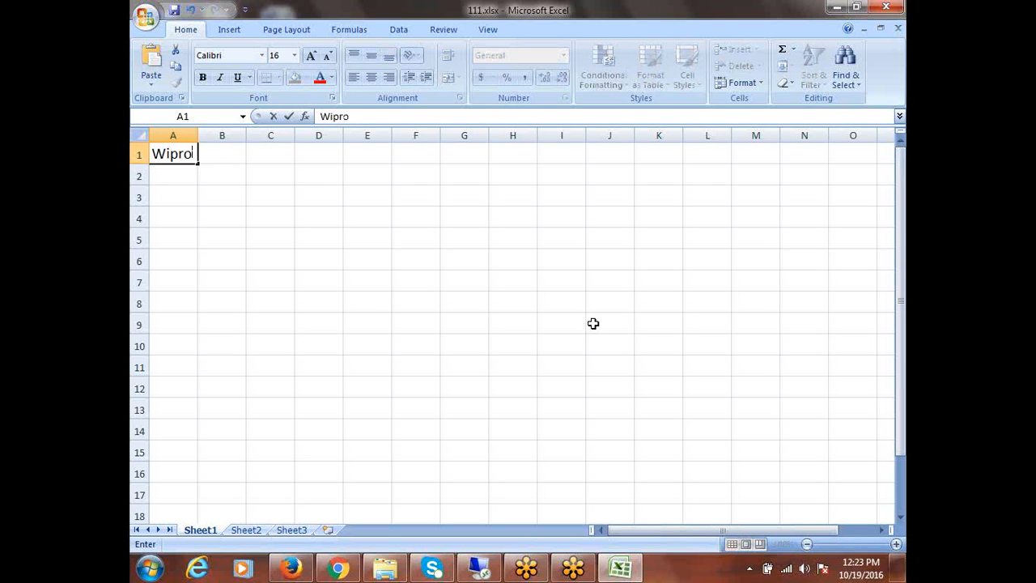
pyautogui.press('BackSpace')
pyautogui.press('BackSpace')
pyautogui.press('BackSpace')
pyautogui.press('BackSpace')
pyautogui.press('BackSpace')
pyautogui.write('Airtel P')
pyautogui.press('BackSpace')
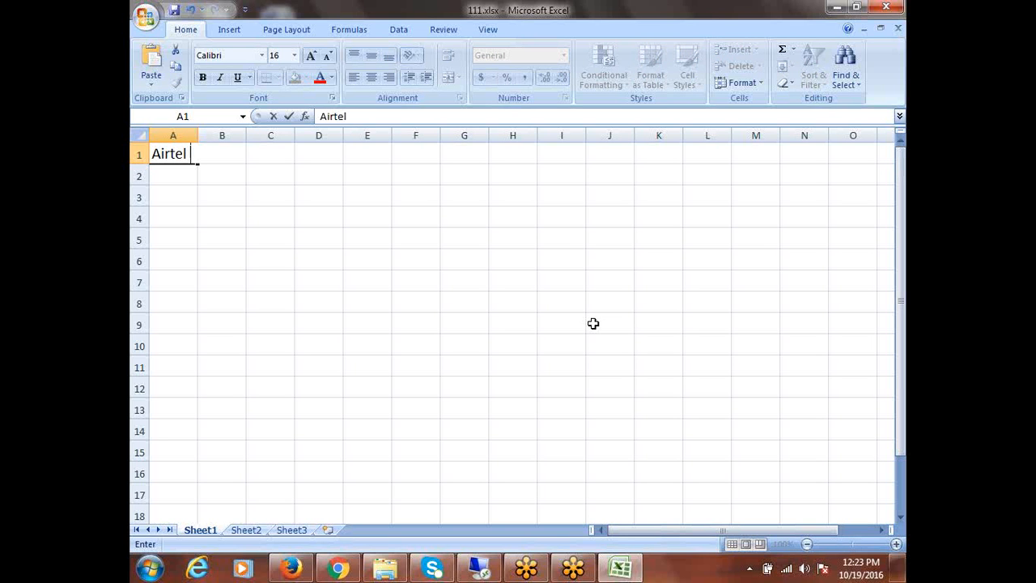
pyautogui.write('a')
pyautogui.press('BackSpace')
pyautogui.write('Accounts Payable')
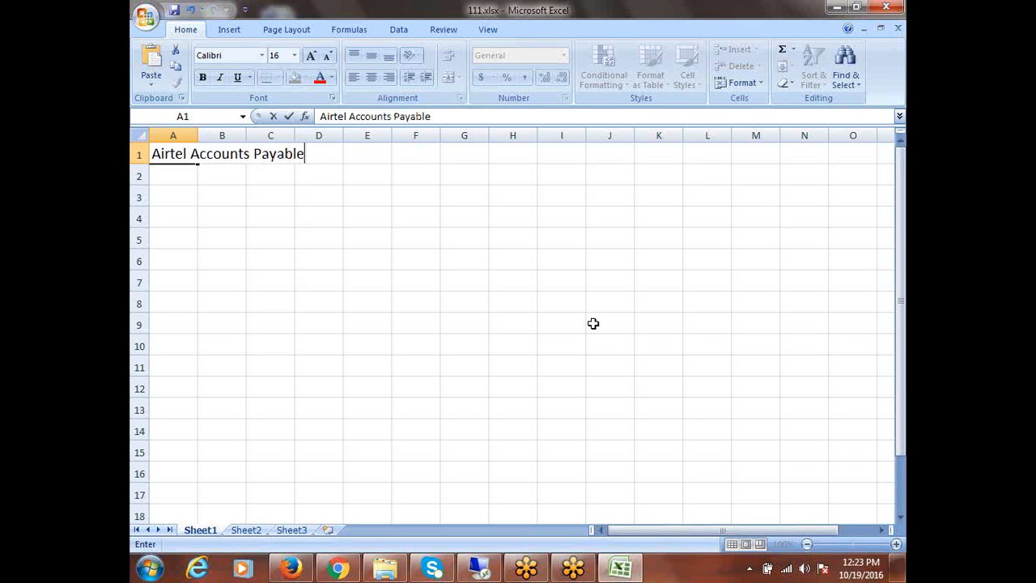
pyautogui.write('s Super')
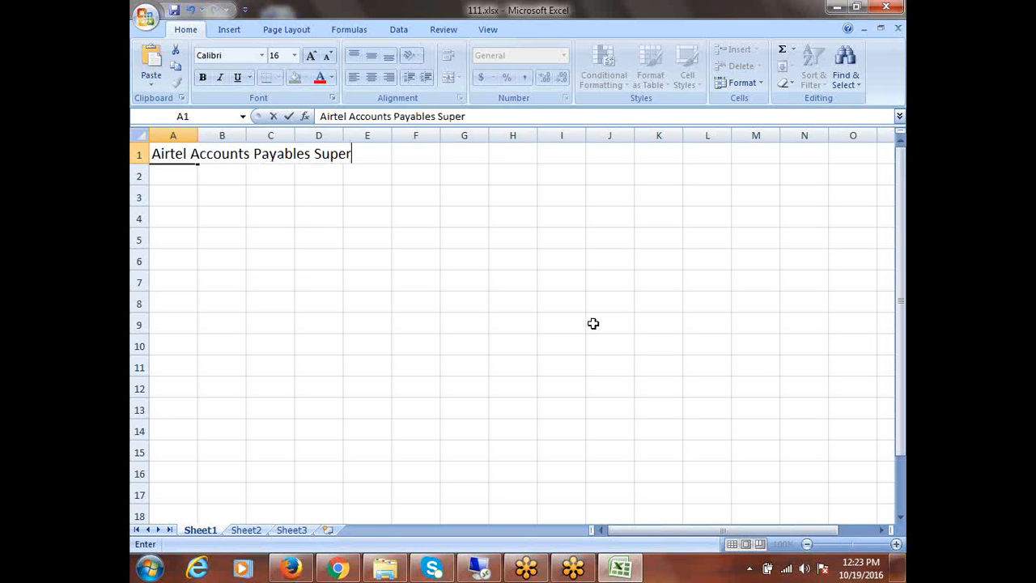
pyautogui.write(' User')
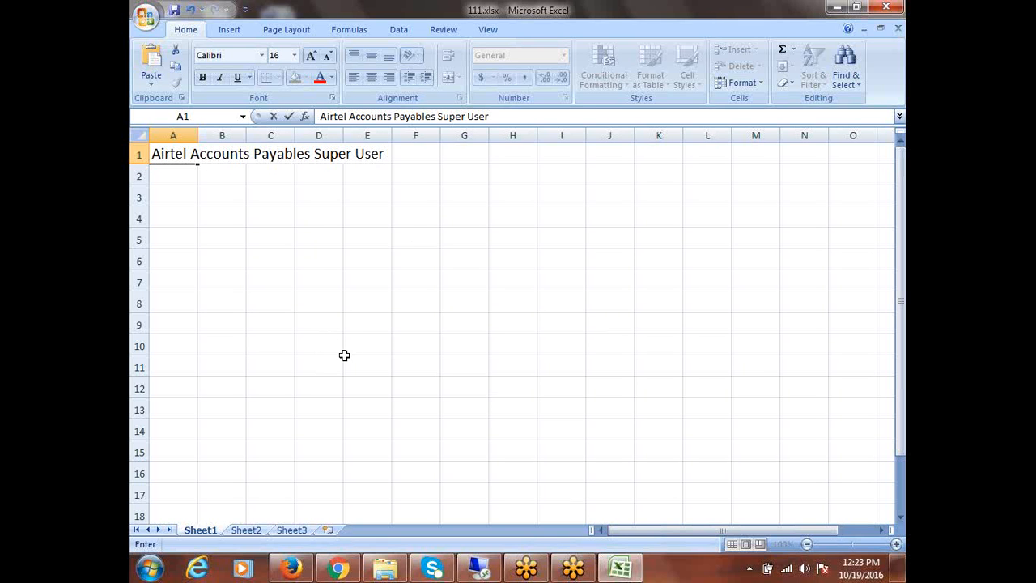
# Autofit column A to the title and select 'Super User' within A1
pyautogui.doubleClick(198, 134)
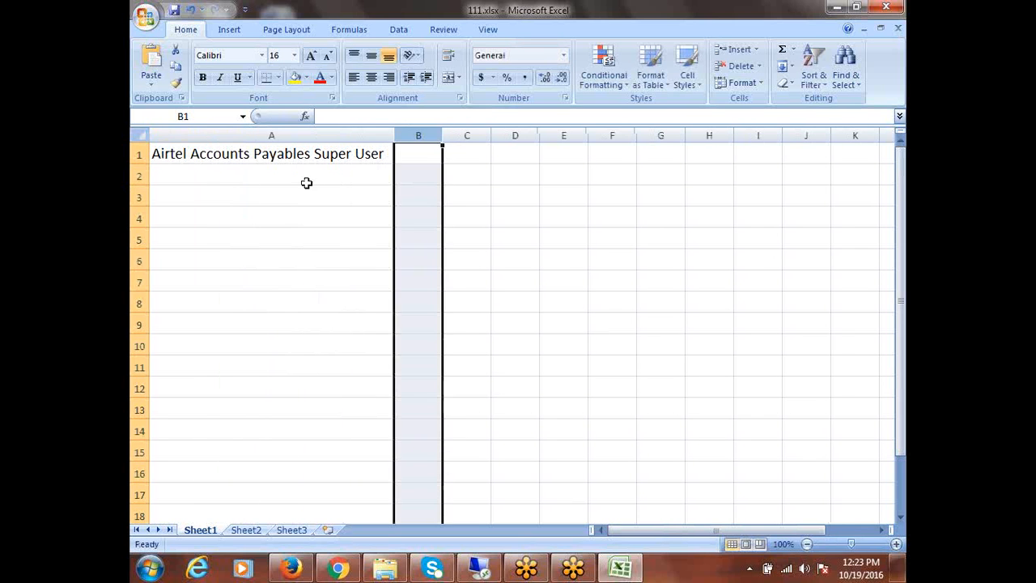
pyautogui.doubleClick(316, 155)
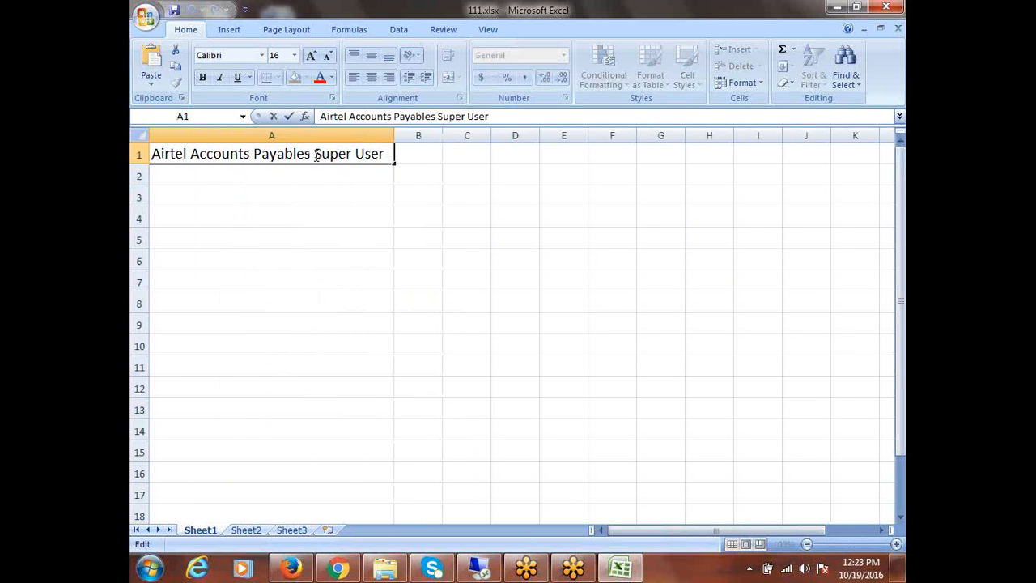
pyautogui.moveTo(314, 157); pyautogui.dragTo(384, 157)
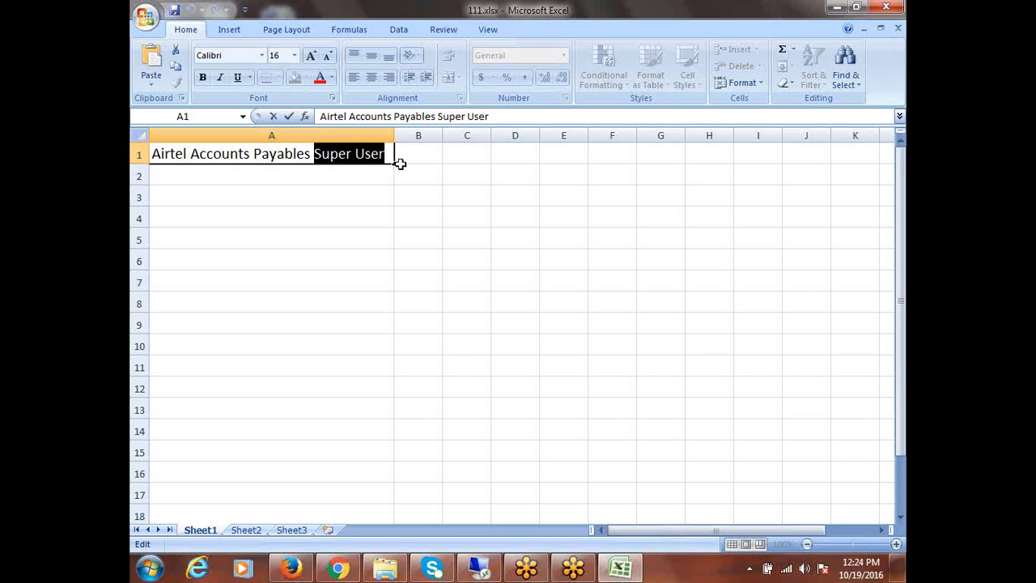
# Enter 'Menu: AP_NAVIGATE_GUI12' in A2 and 'Request Group: All Reports' in A3
pyautogui.click(178, 172)
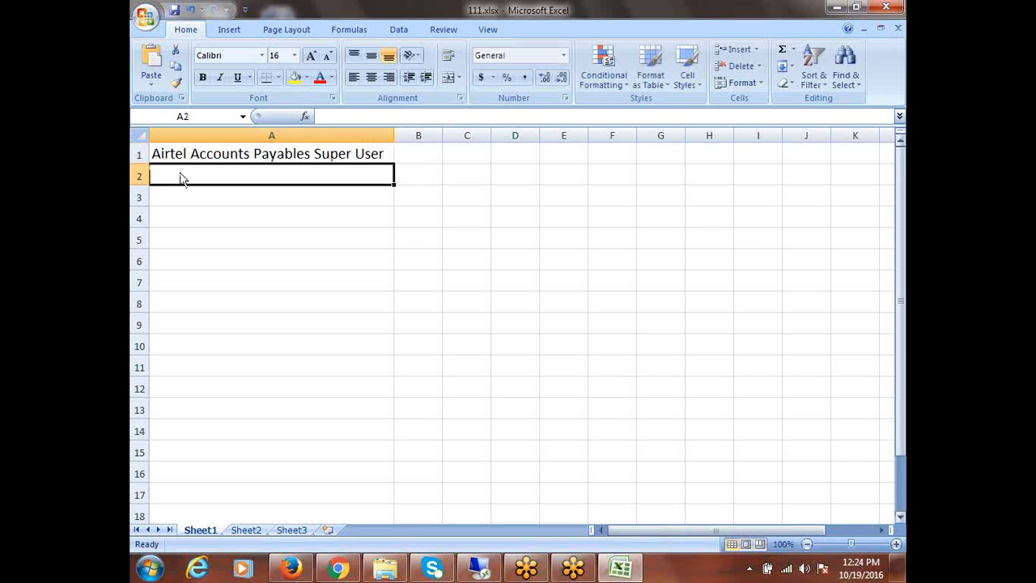
pyautogui.write('M')
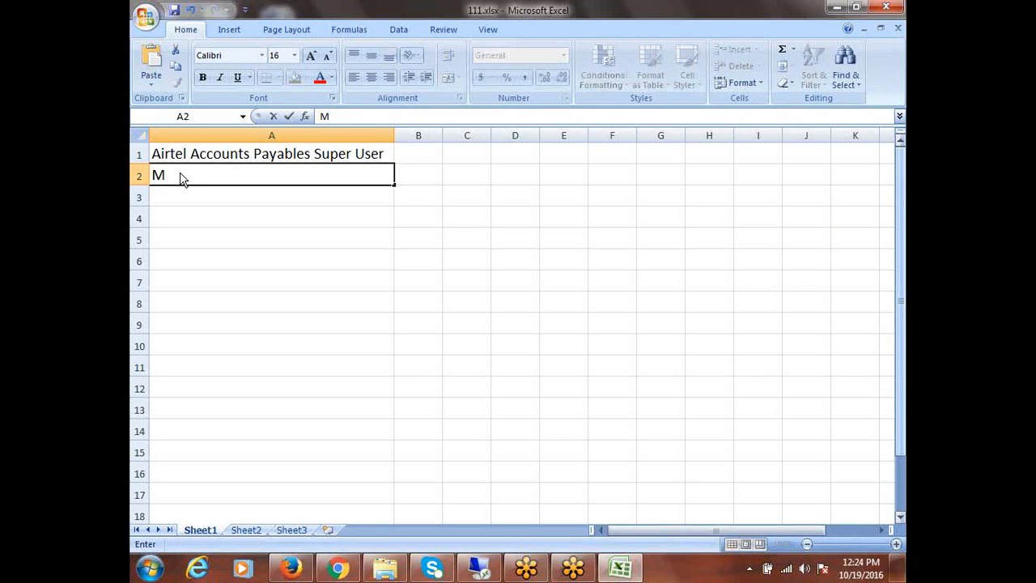
pyautogui.write('enu: AP_NAV')
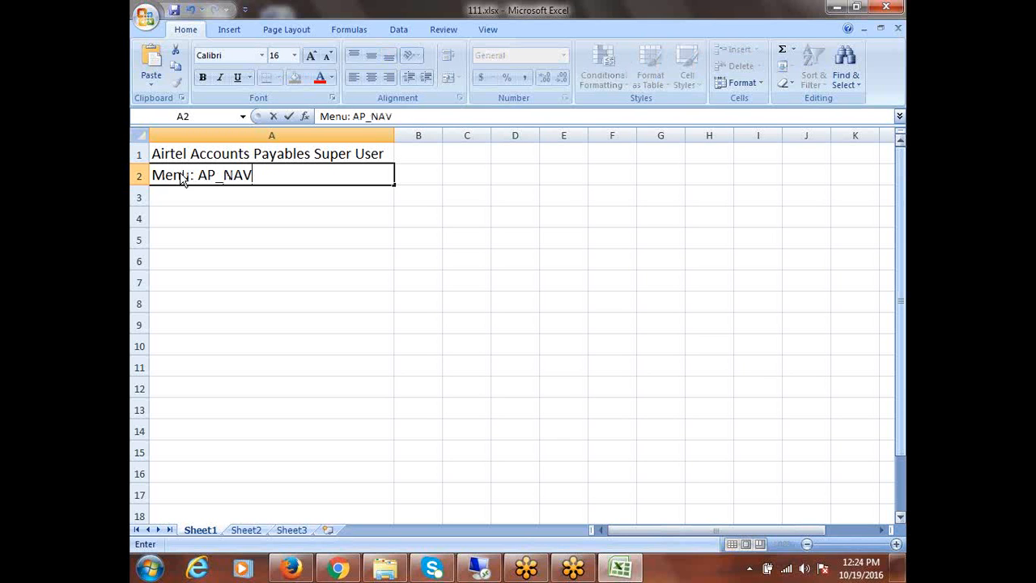
pyautogui.write('IGATE_')
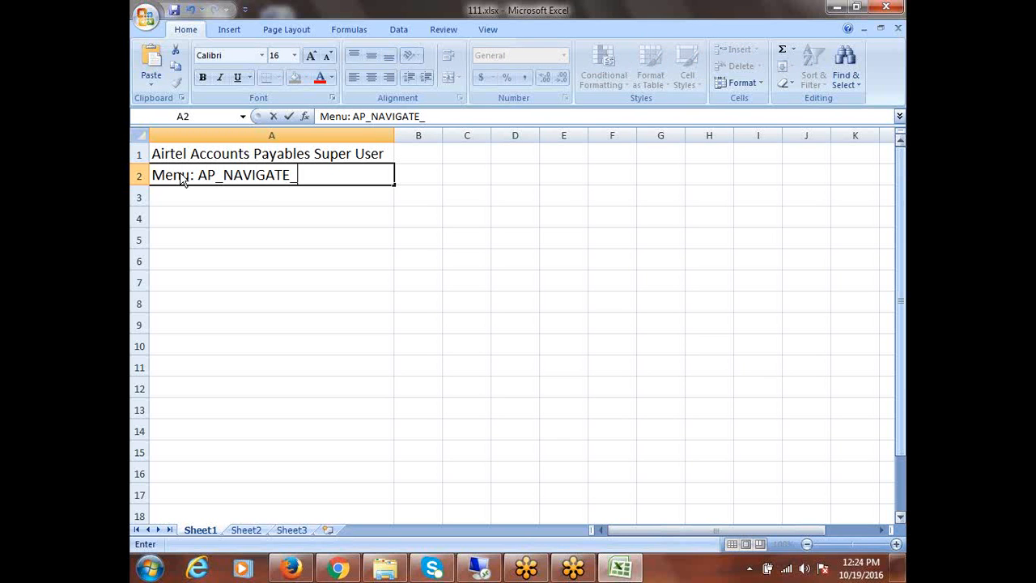
pyautogui.write('GUI12')
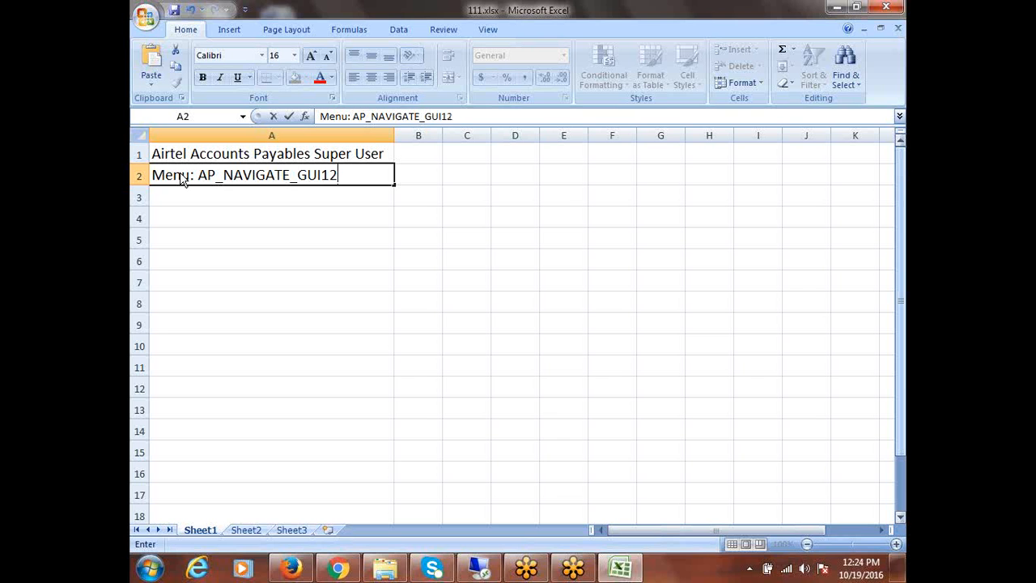
pyautogui.click(244, 192)
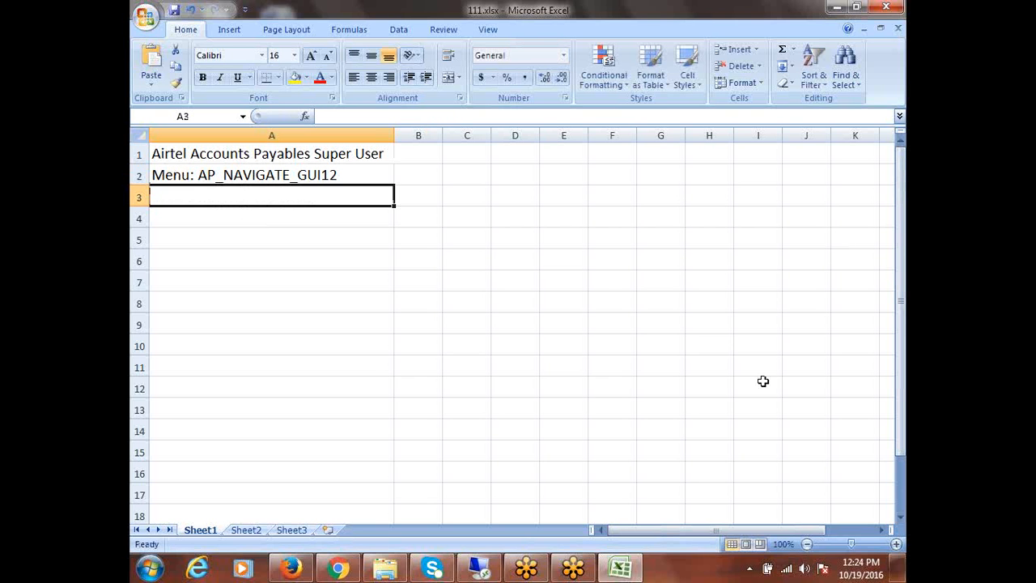
pyautogui.write('Request')
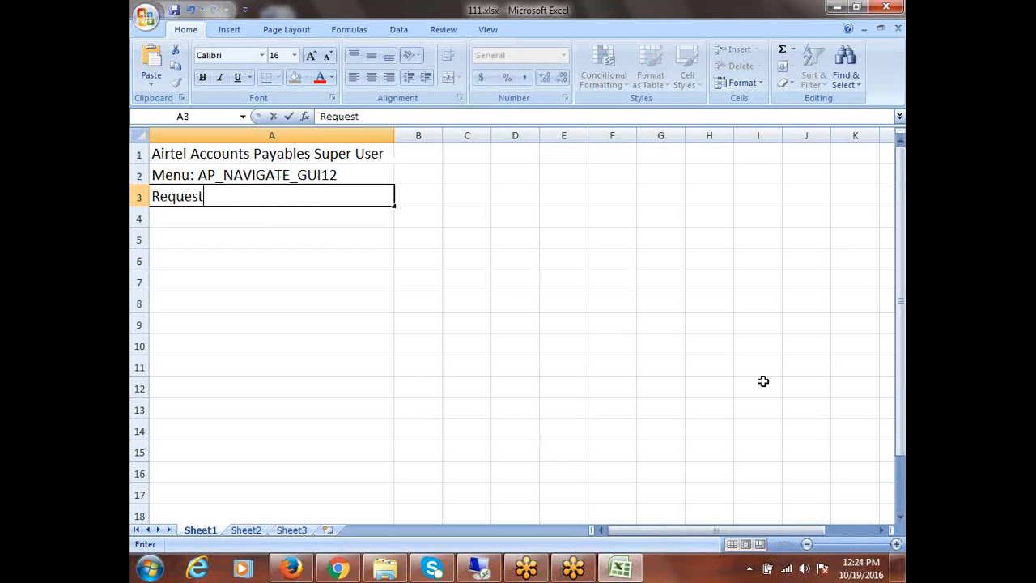
pyautogui.write(' Group: ')
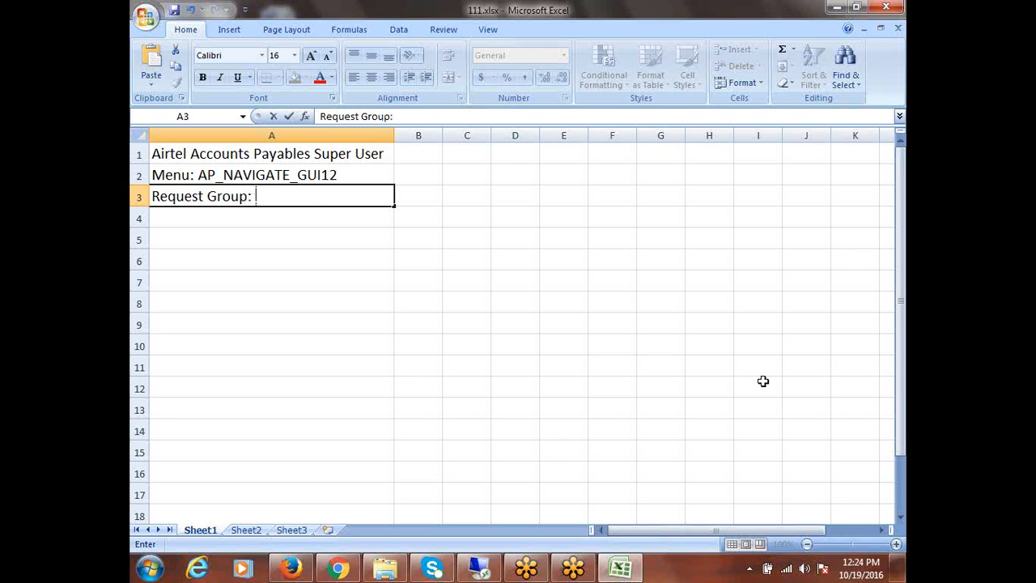
pyautogui.write('All Reports')
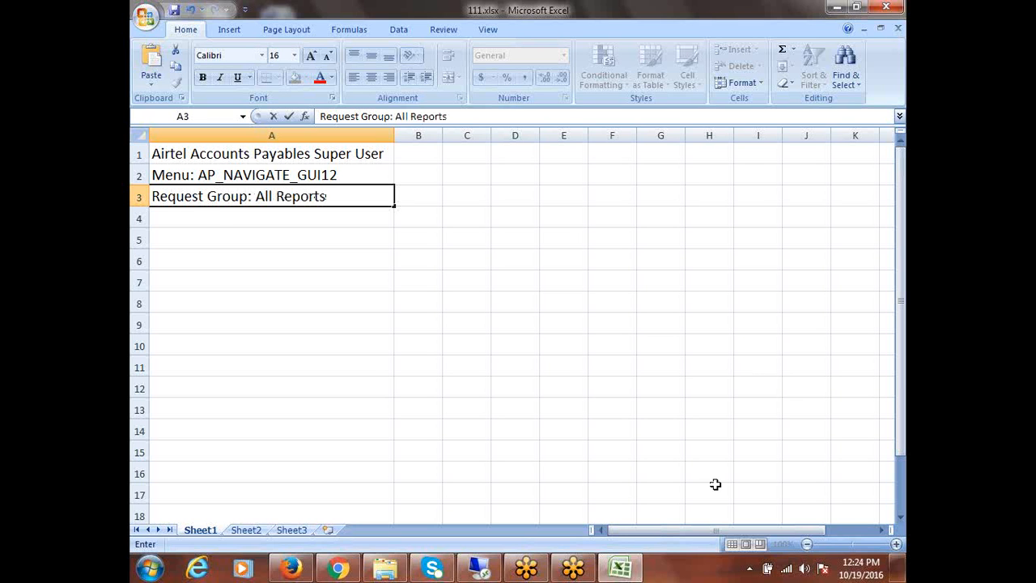
pyautogui.click(217, 220)
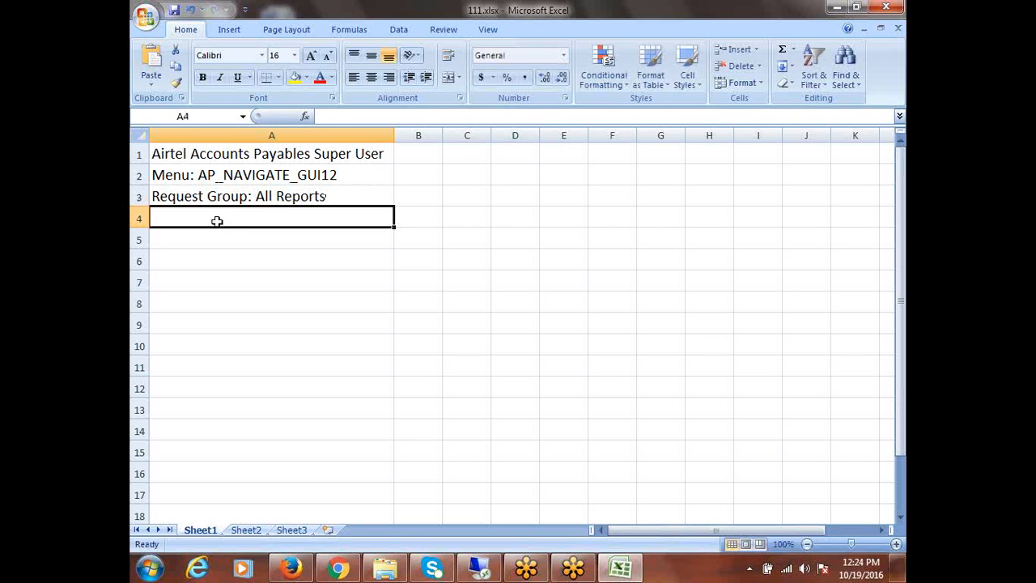
pyautogui.moveTo(242, 148); pyautogui.dragTo(257, 191)
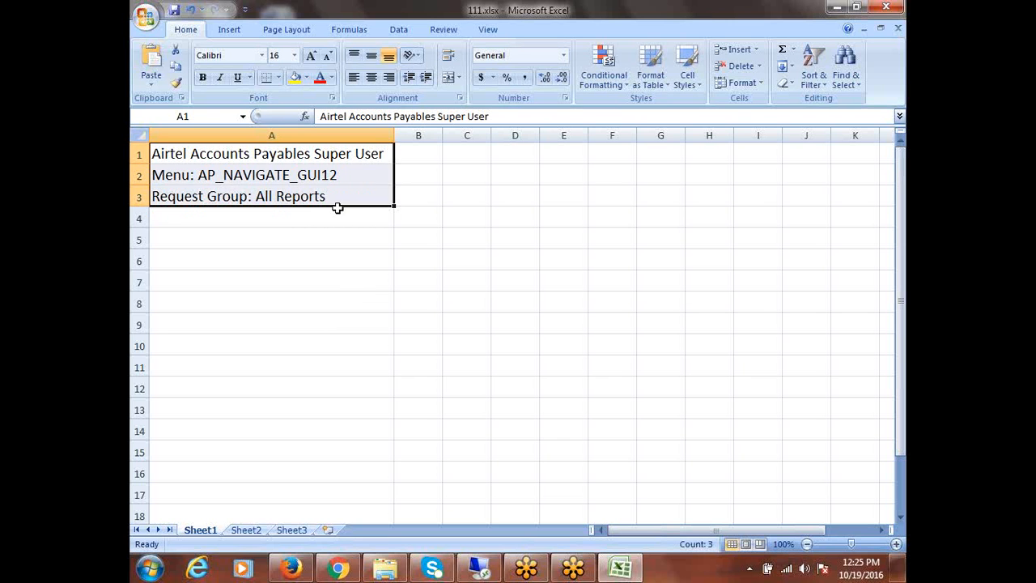
pyautogui.moveTo(294, 158); pyautogui.dragTo(296, 189)
pyautogui.moveTo(316, 155); pyautogui.dragTo(317, 189)
pyautogui.click(250, 180)
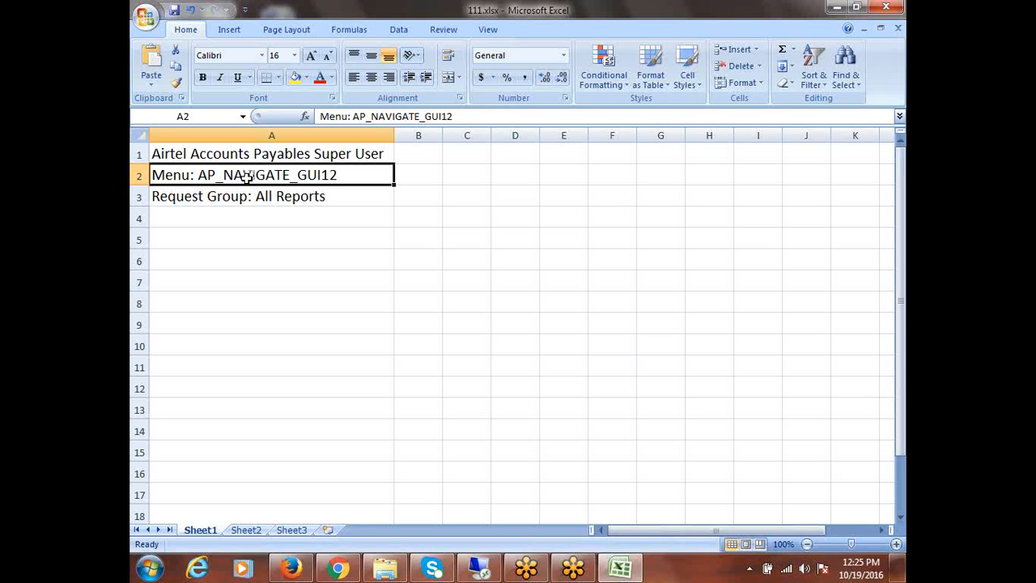
pyautogui.click(274, 158)
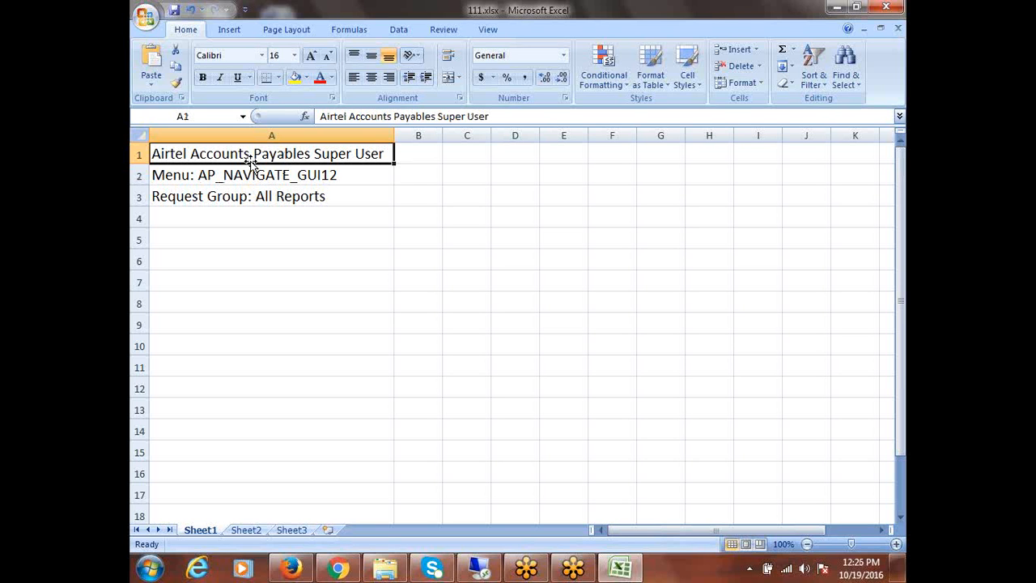
pyautogui.click(251, 159)
pyautogui.click(259, 178)
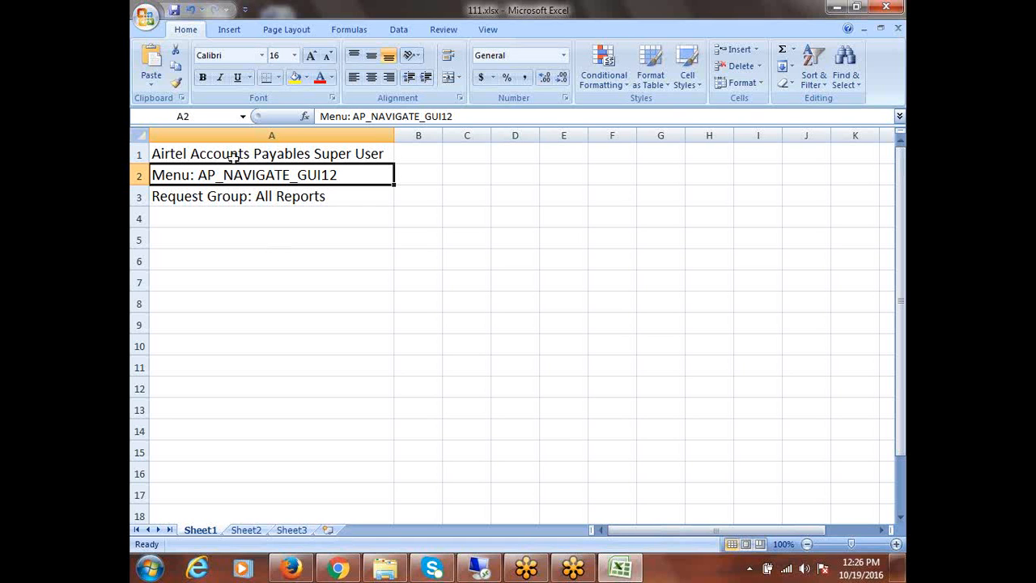
# Put the headers 'Employee' in A5 and 'Access' in B5
pyautogui.click(227, 246)
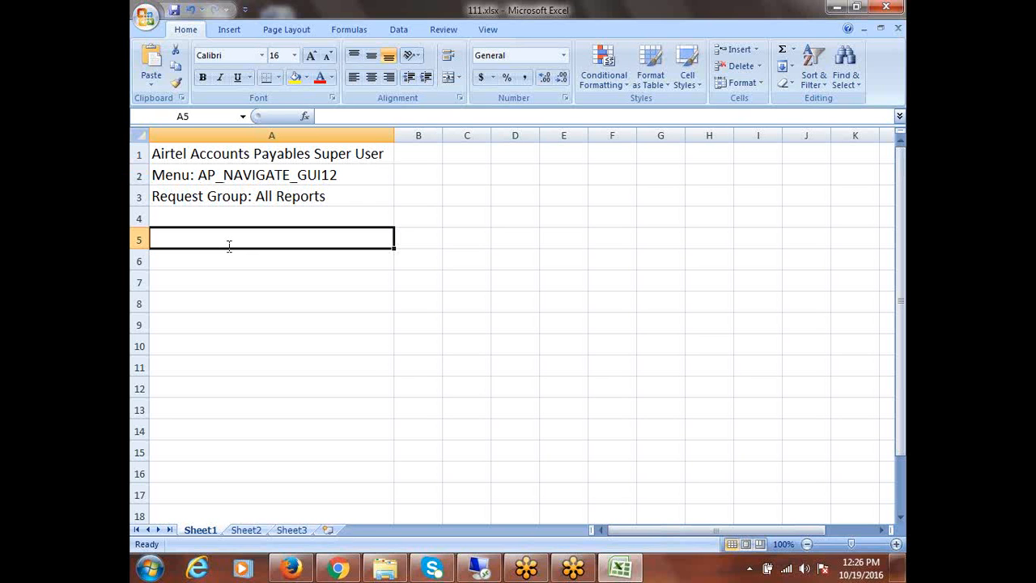
pyautogui.write('User')
pyautogui.press('Tab')
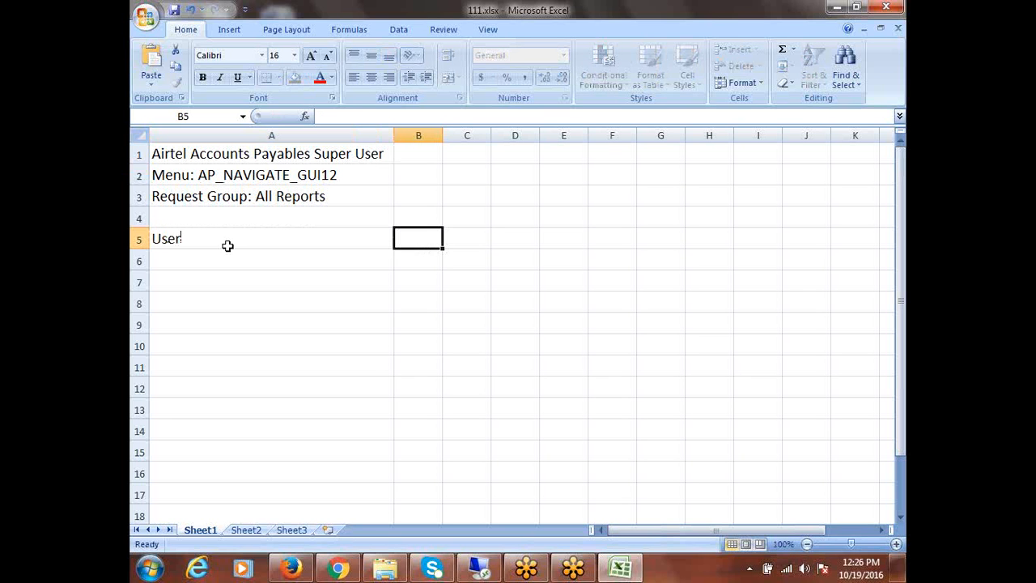
pyautogui.click(228, 246)
pyautogui.write('E')
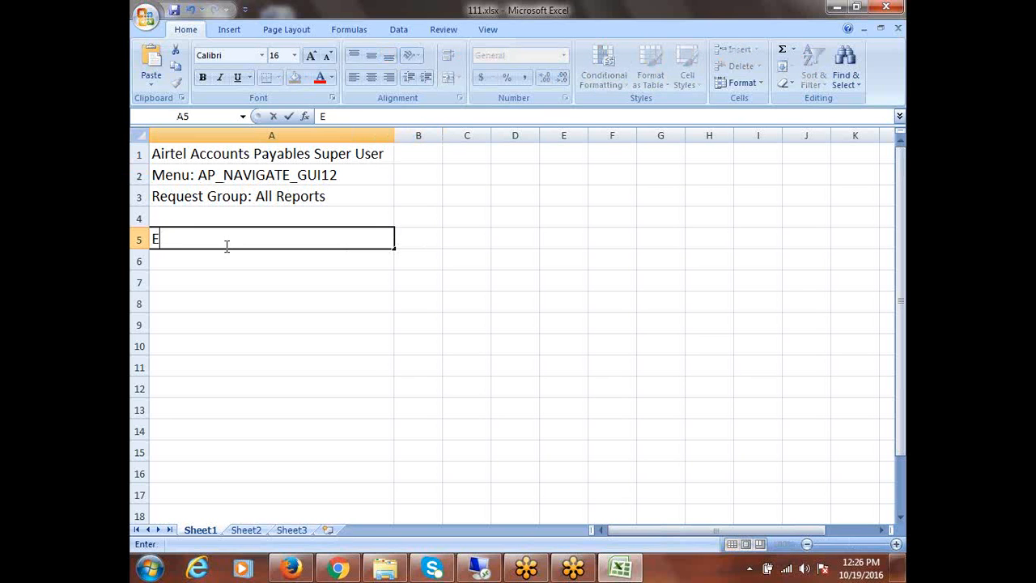
pyautogui.write('mployee')
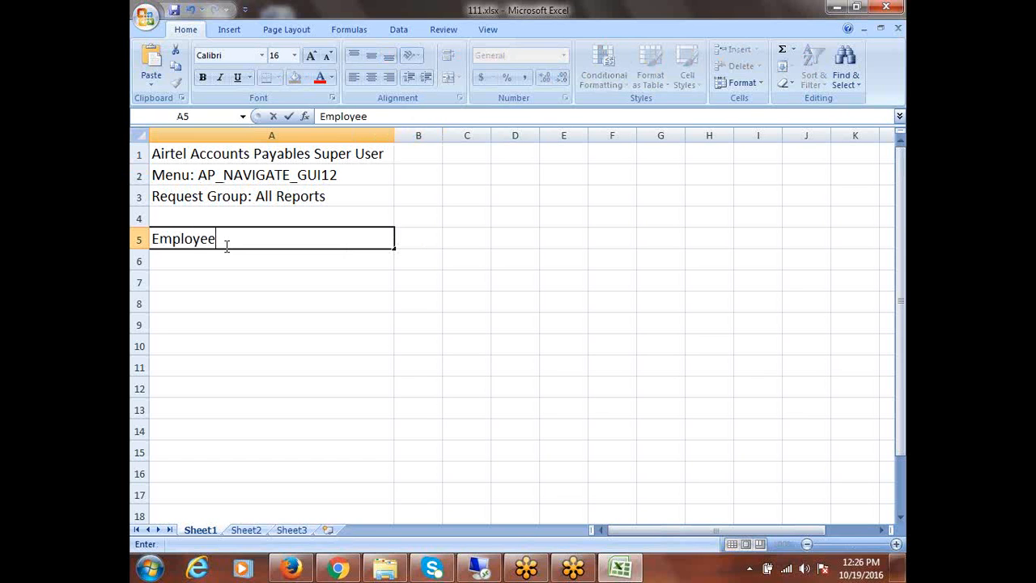
pyautogui.press('Tab')
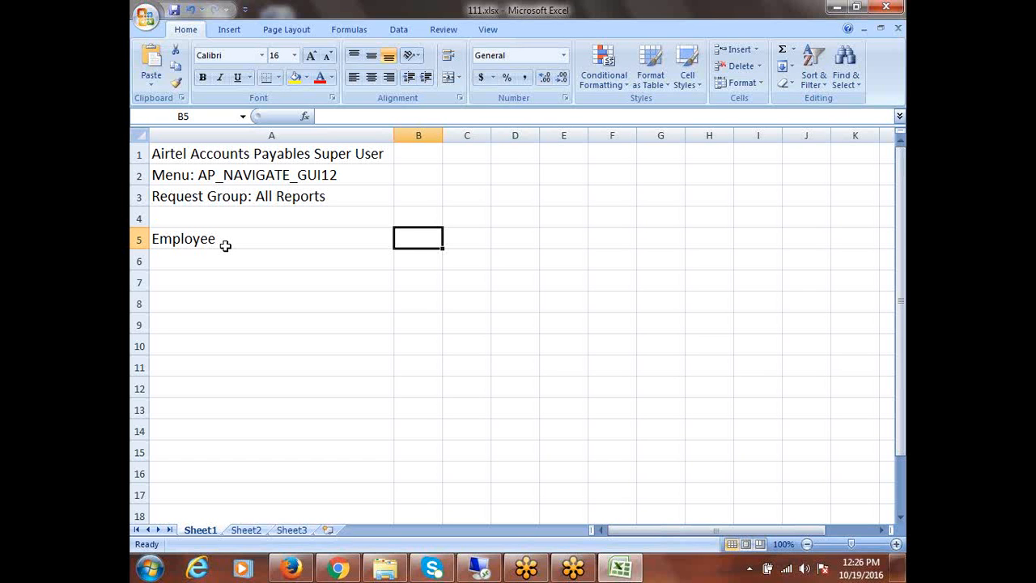
pyautogui.write('Access')
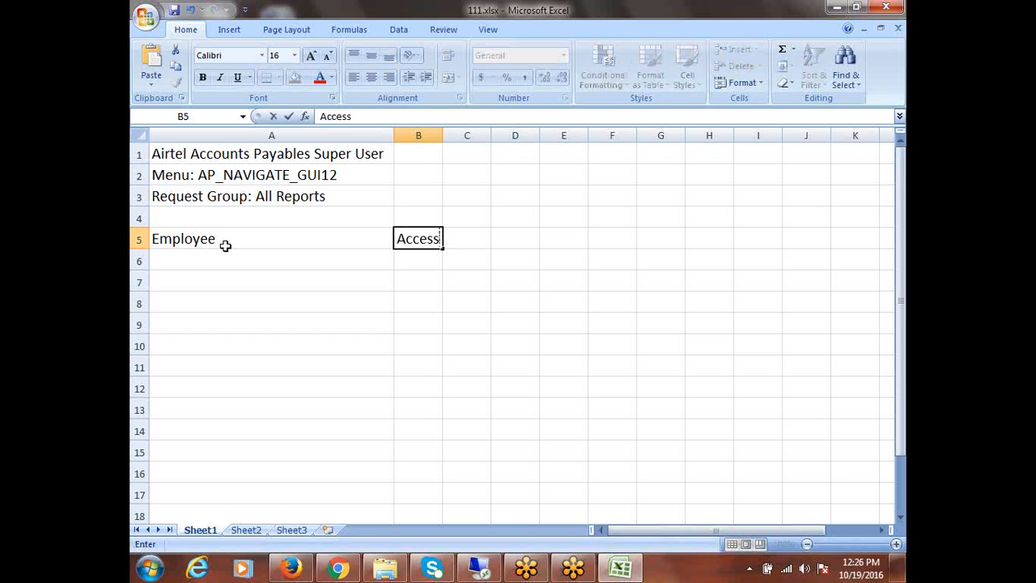
pyautogui.press('Tab')
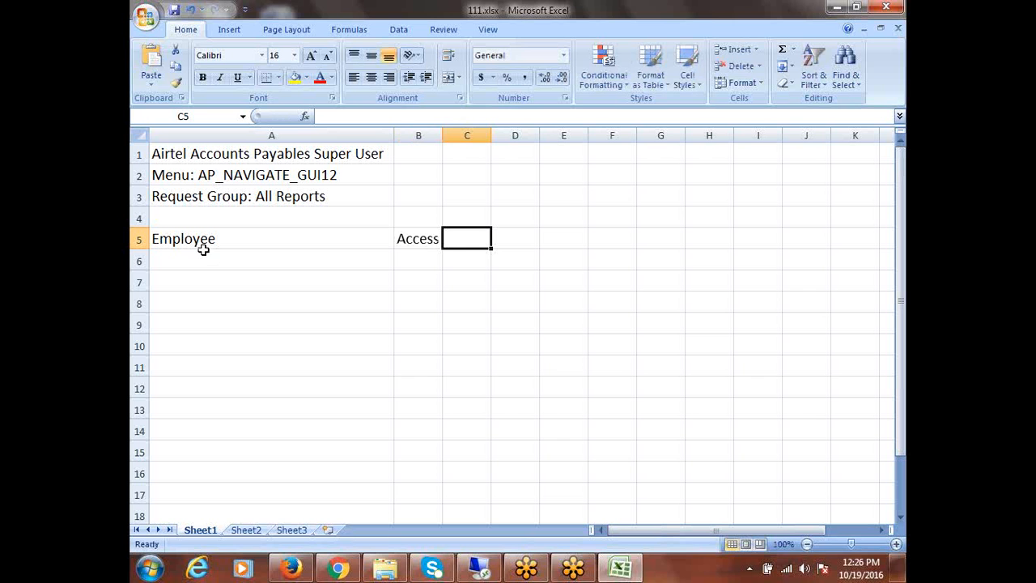
# Shade header row 5 with a yellow fill
pyautogui.click(221, 264)
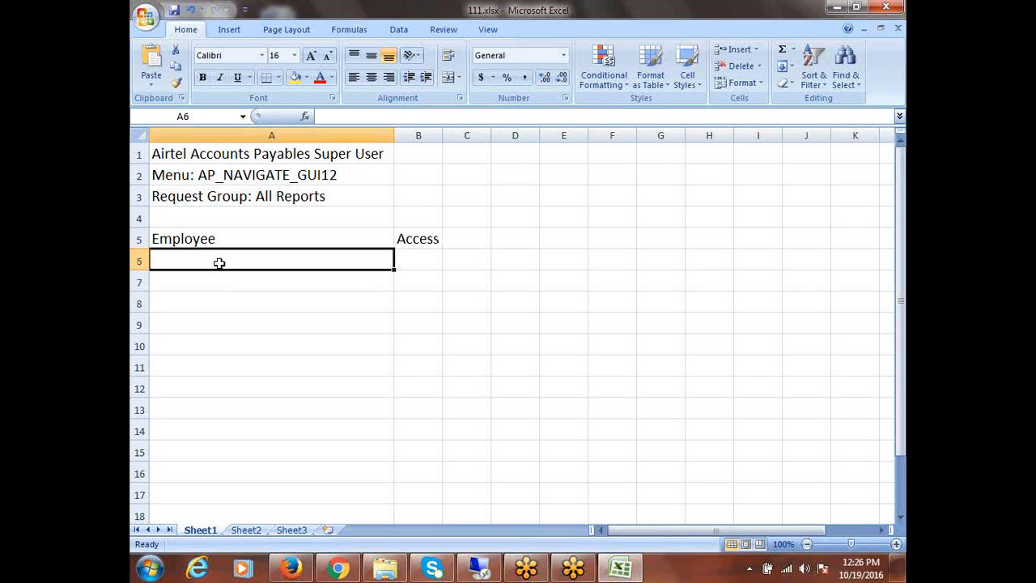
pyautogui.click(140, 238)
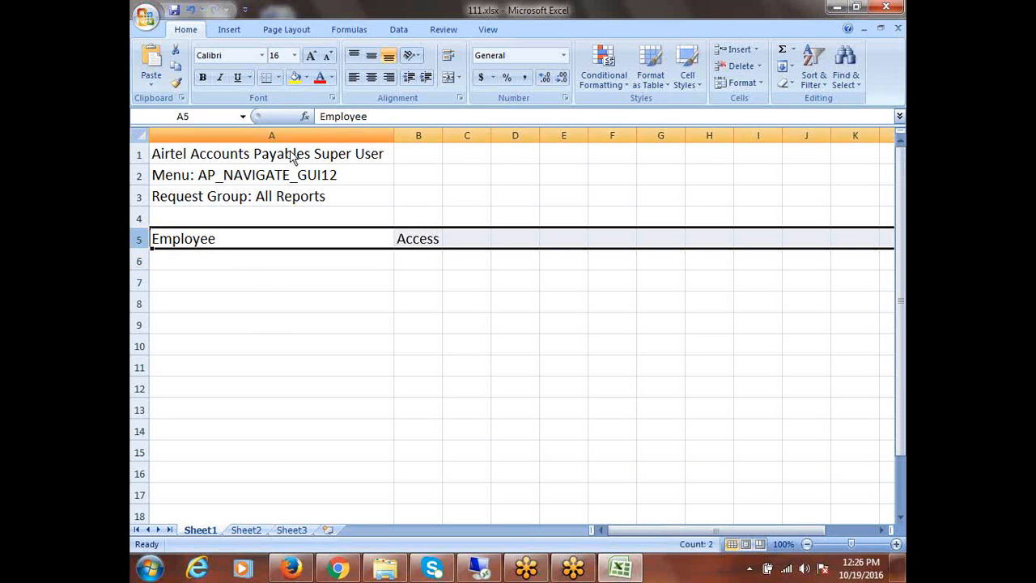
pyautogui.click(294, 77)
# List three employee names in A6:A8
pyautogui.click(192, 266)
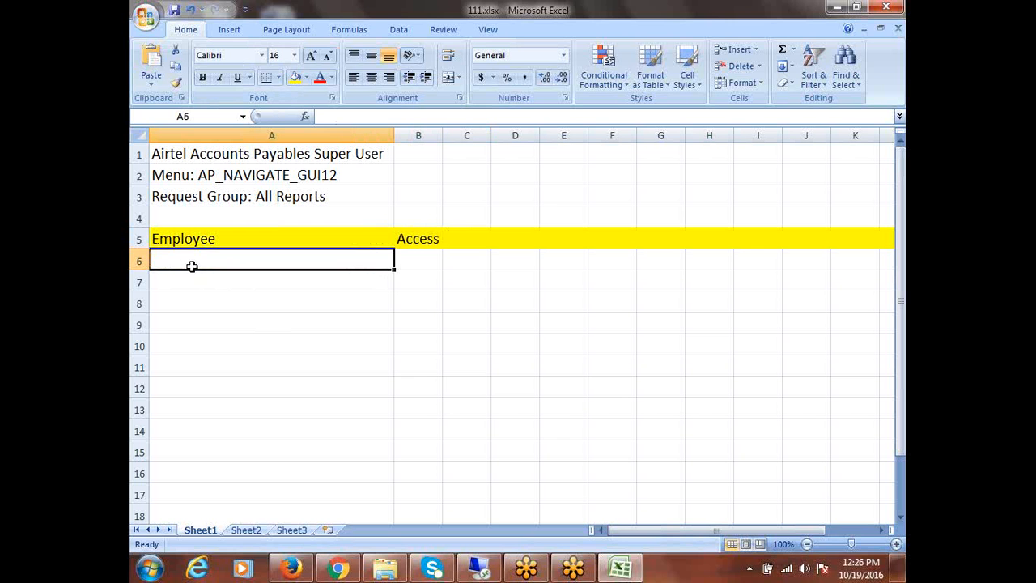
pyautogui.write('Ramesh')
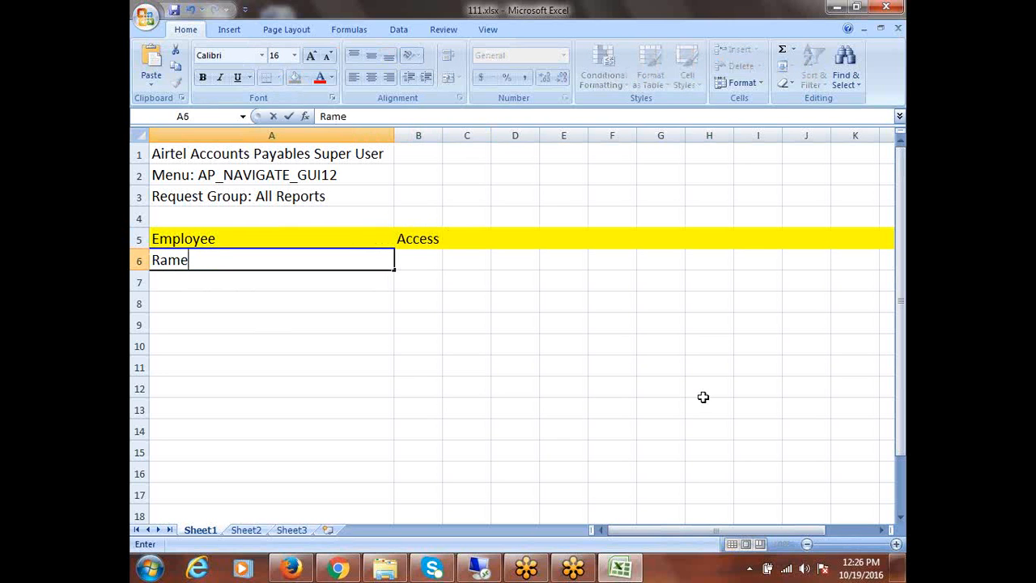
pyautogui.click(202, 282)
pyautogui.write('Suresh')
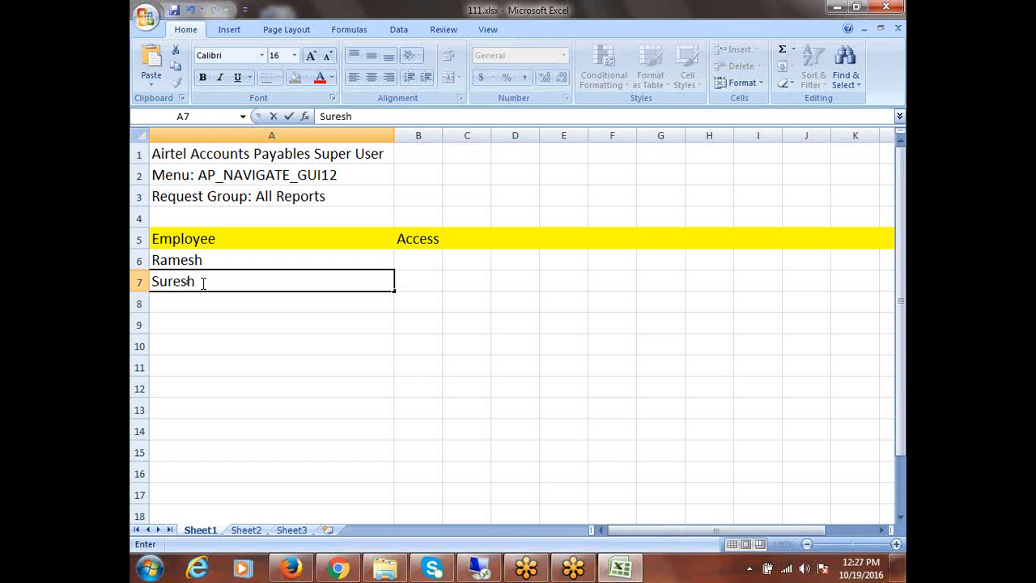
pyautogui.press('Return')
pyautogui.write('Alex')
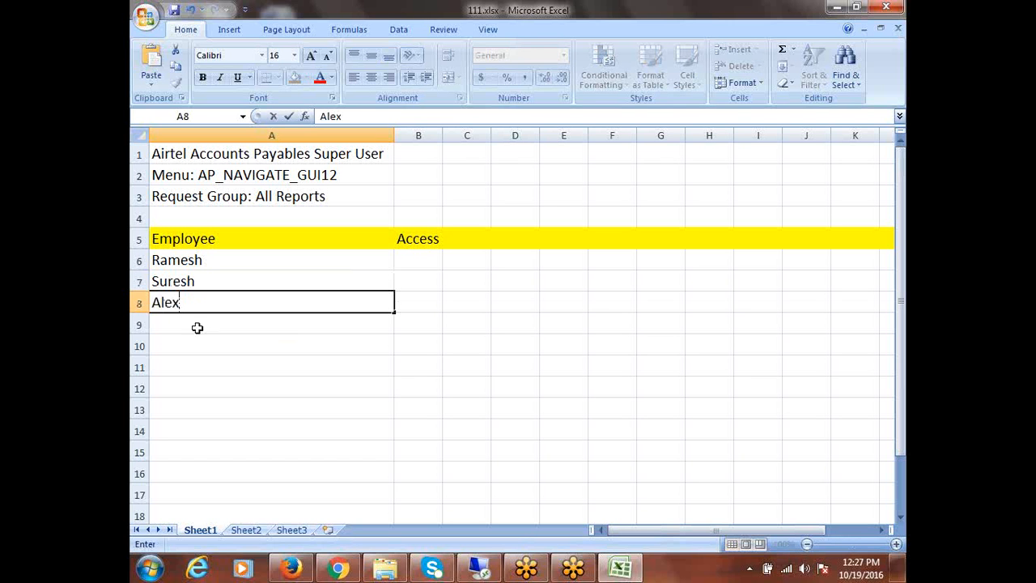
pyautogui.hotkey('ctrl', 'Return')
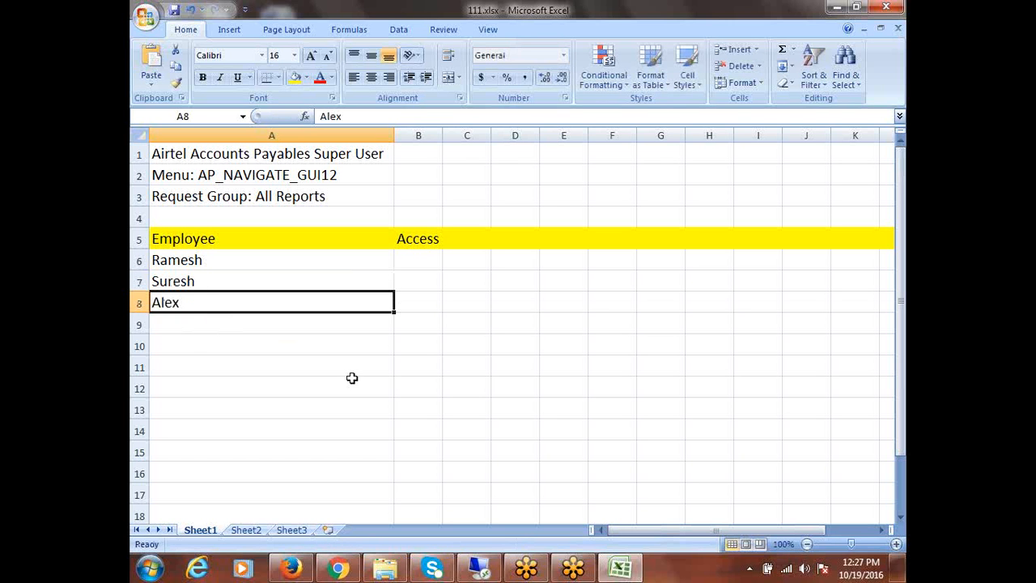
pyautogui.click(415, 260)
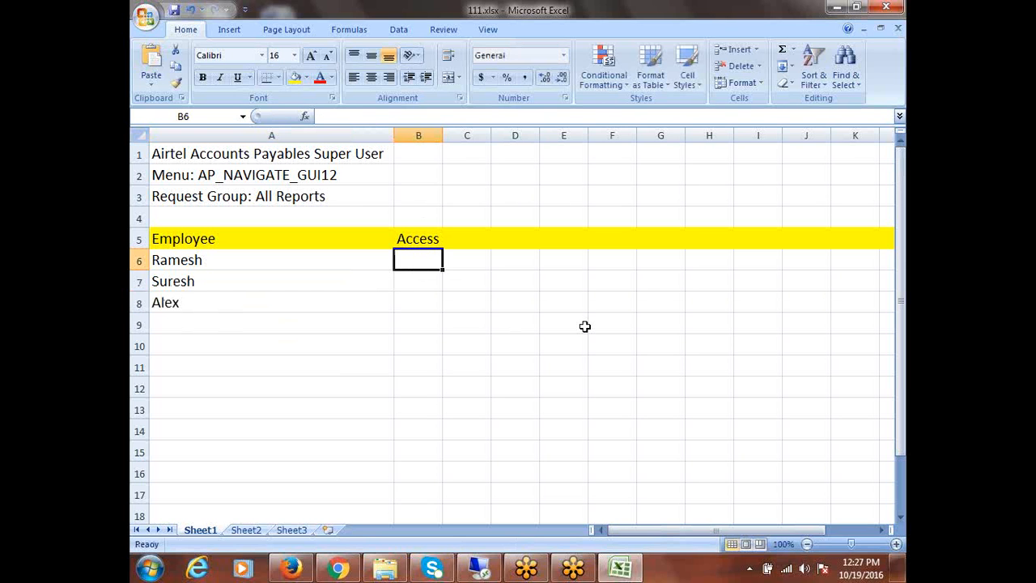
# Enter Invoice Process, Payment Process and Supplier as access values in B6:B8
pyautogui.write('Invoic')
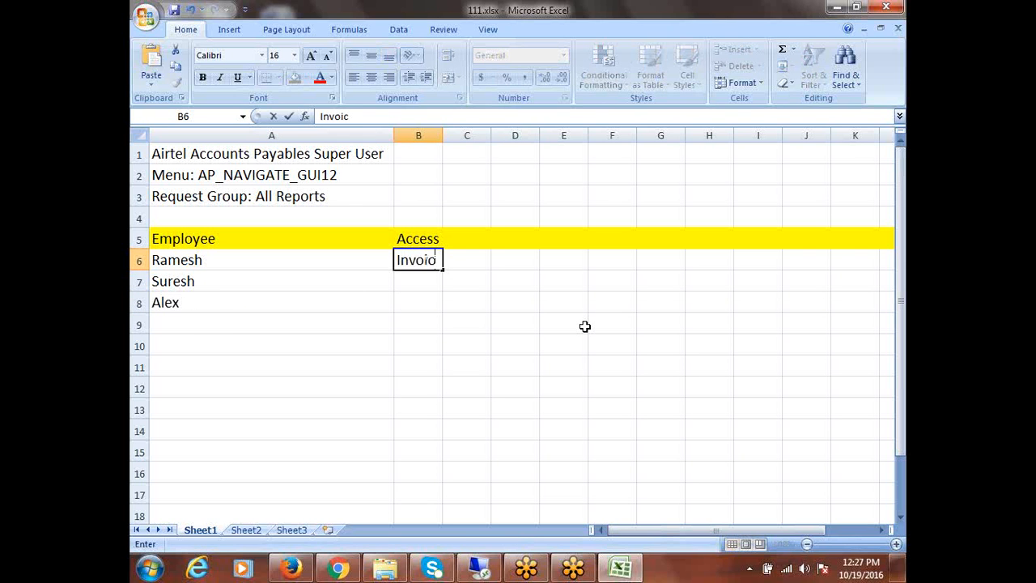
pyautogui.write('e Process')
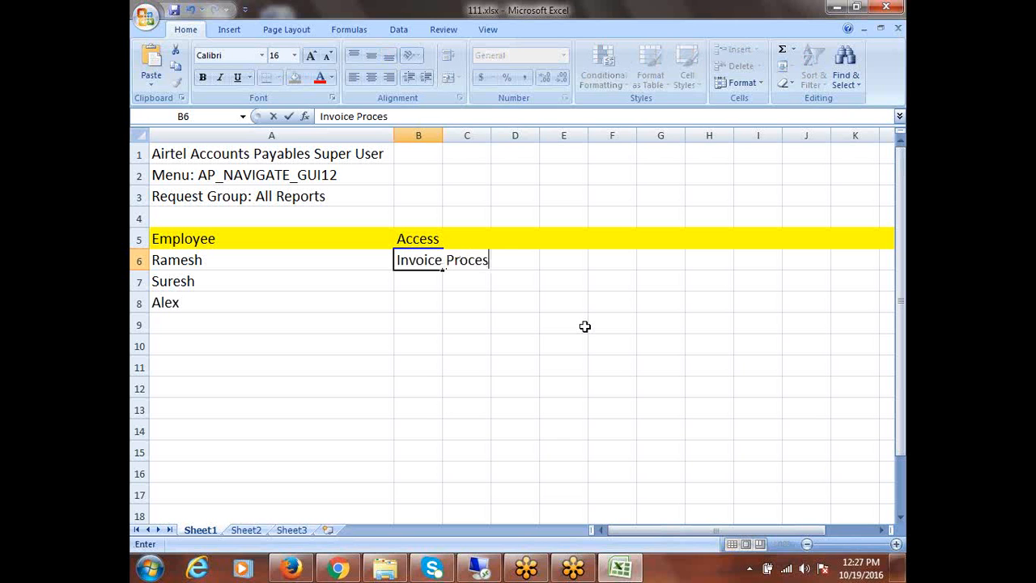
pyautogui.click(203, 289)
pyautogui.press('Tab')
pyautogui.write('P')
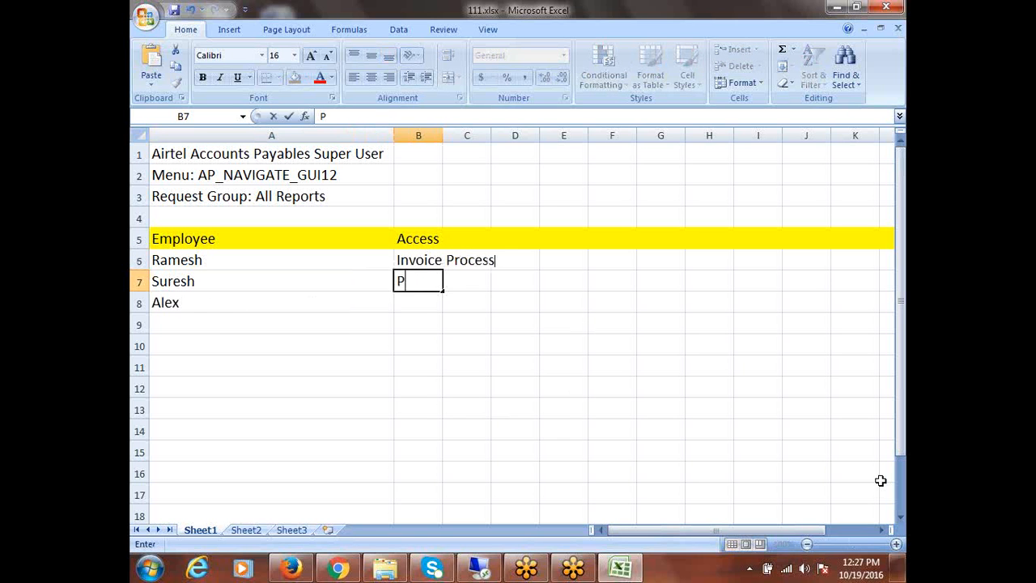
pyautogui.write('ayment Process')
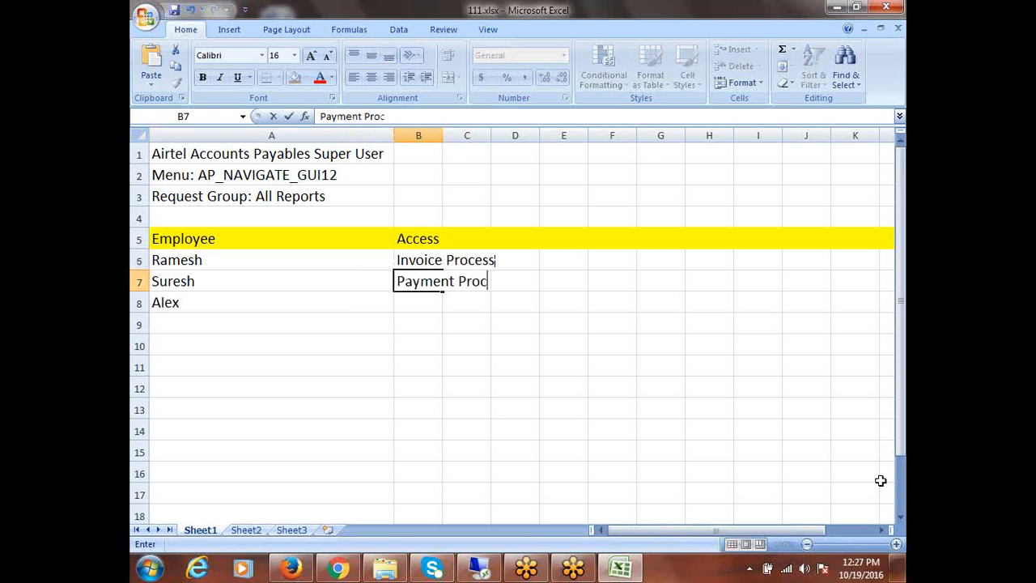
pyautogui.click(204, 298)
pyautogui.press('Tab')
pyautogui.press('super+space')
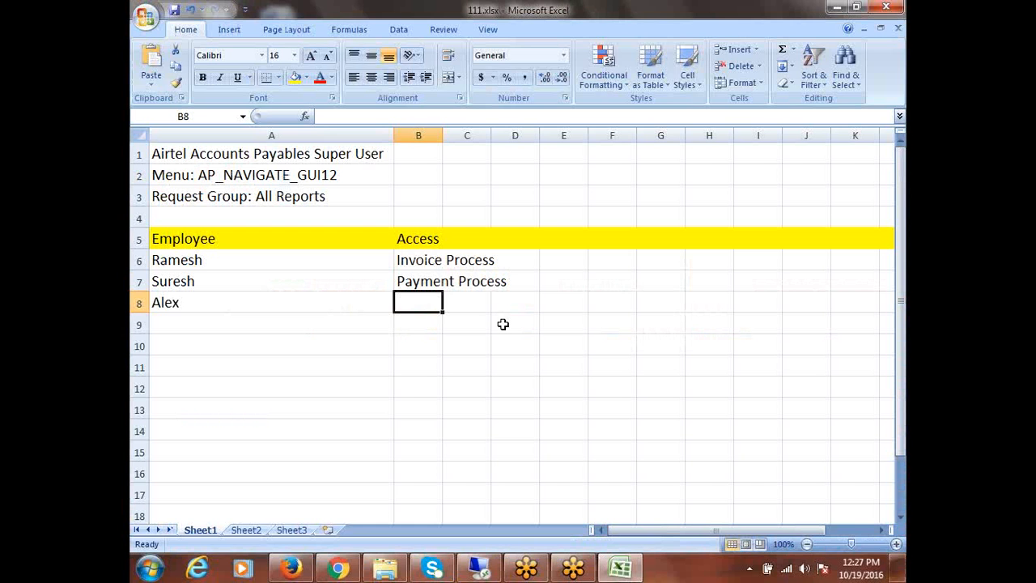
pyautogui.write('Supplier')
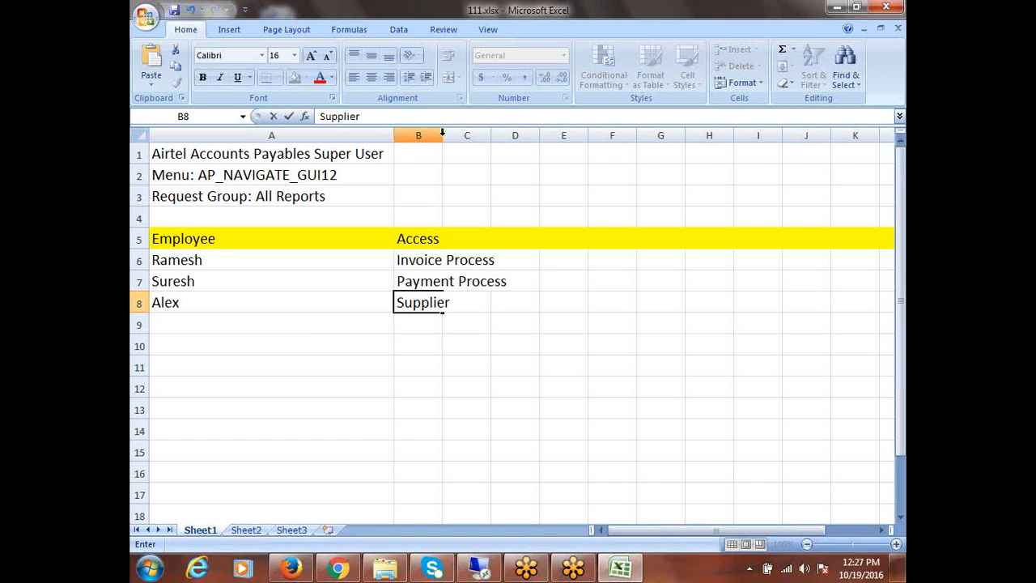
# Widen column B to fit and type the 'Reports' header in C5
pyautogui.moveTo(443, 132); pyautogui.dragTo(514, 132)
pyautogui.click(478, 264)
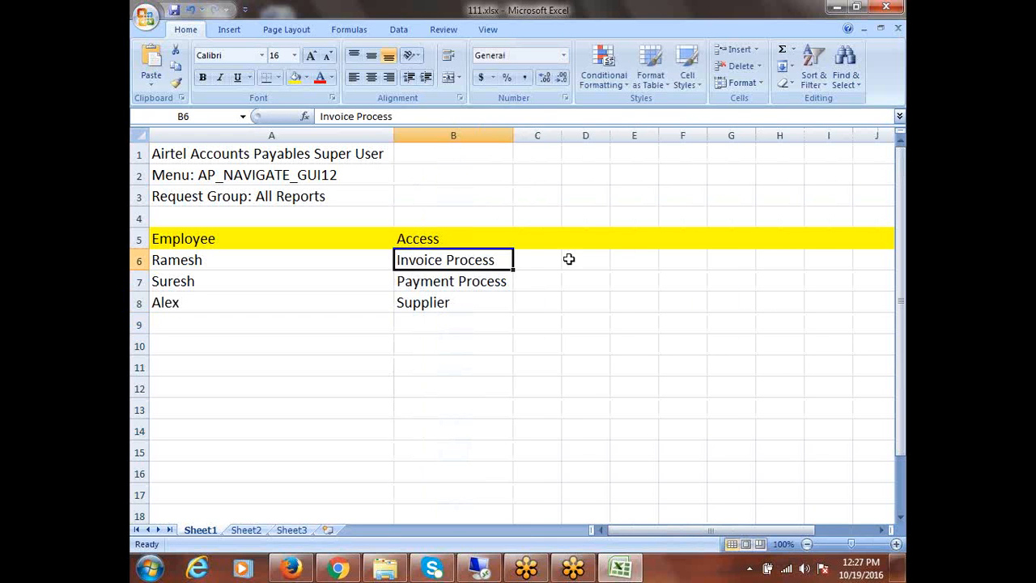
pyautogui.click(535, 238)
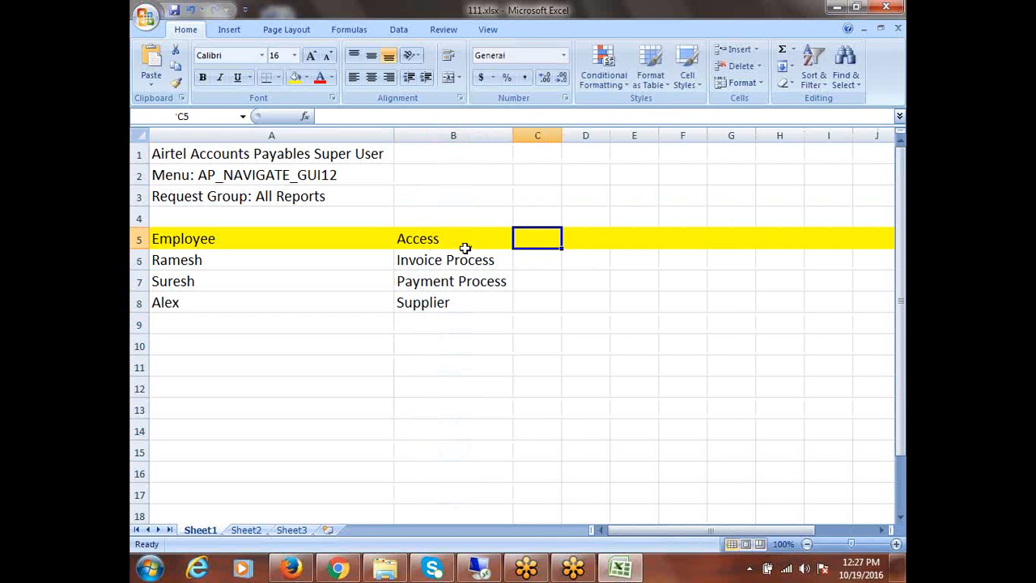
pyautogui.write('Report')
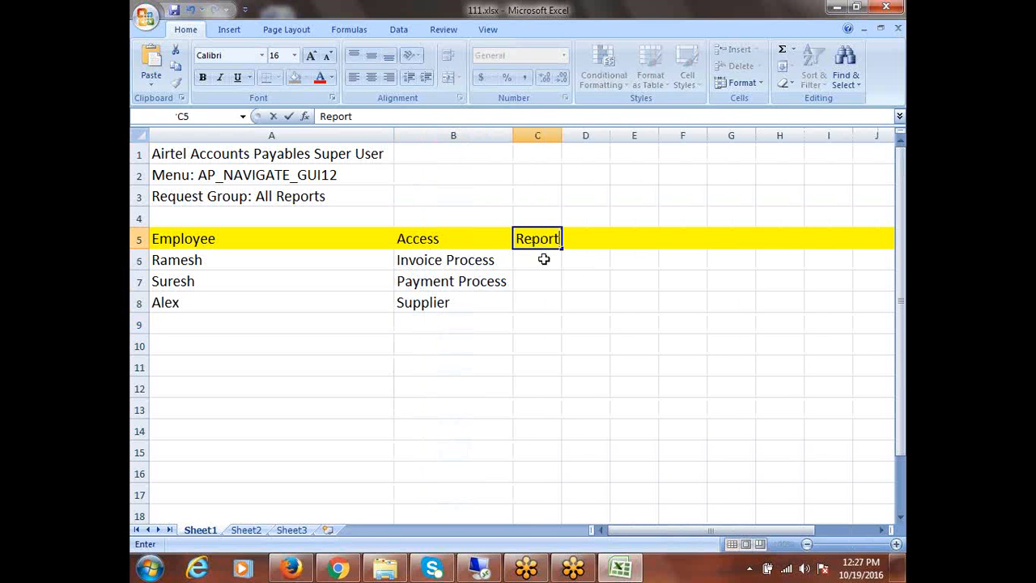
pyautogui.write('s')
# Enter '5 Reports' in C6 and '2 Reports' in C7 under the Reports header
pyautogui.click(524, 261)
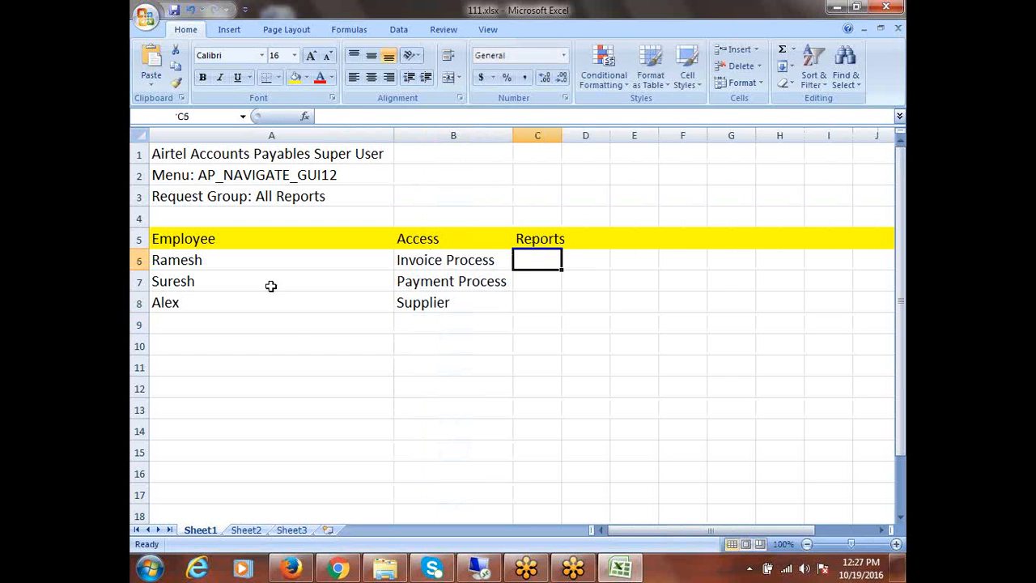
pyautogui.click(201, 263)
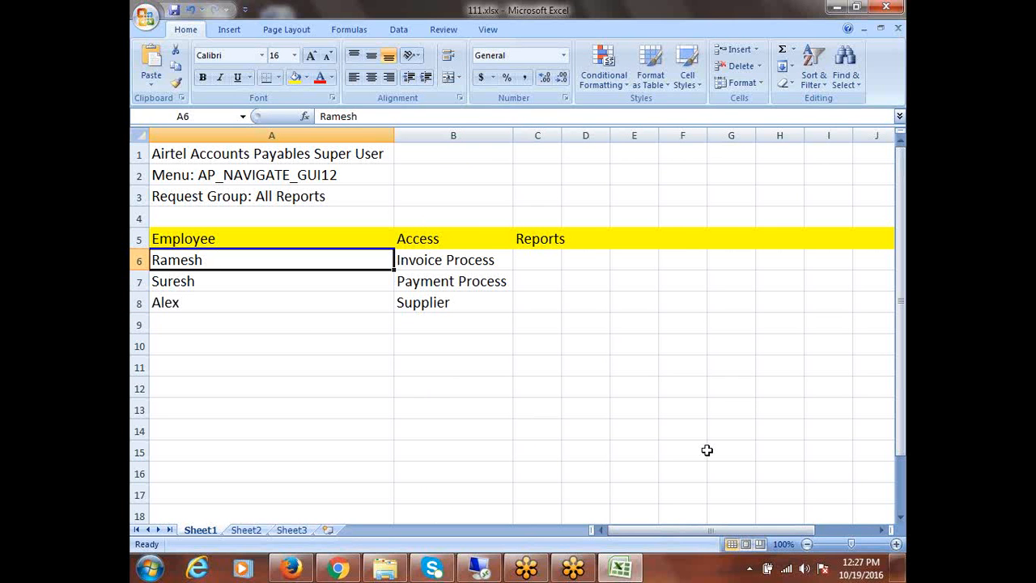
pyautogui.press('Right')
pyautogui.press('Right')
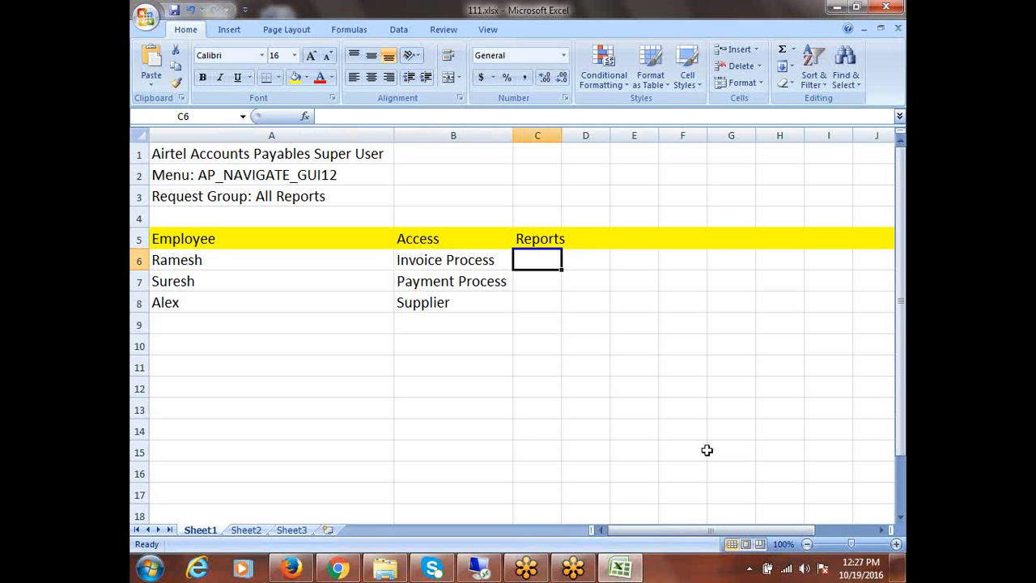
pyautogui.write('5')
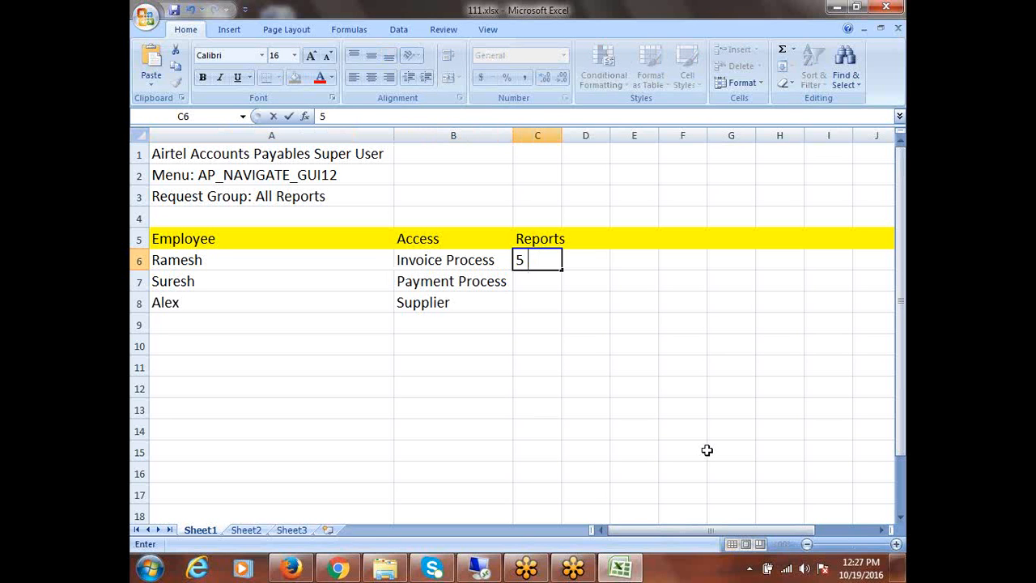
pyautogui.write(' Reports')
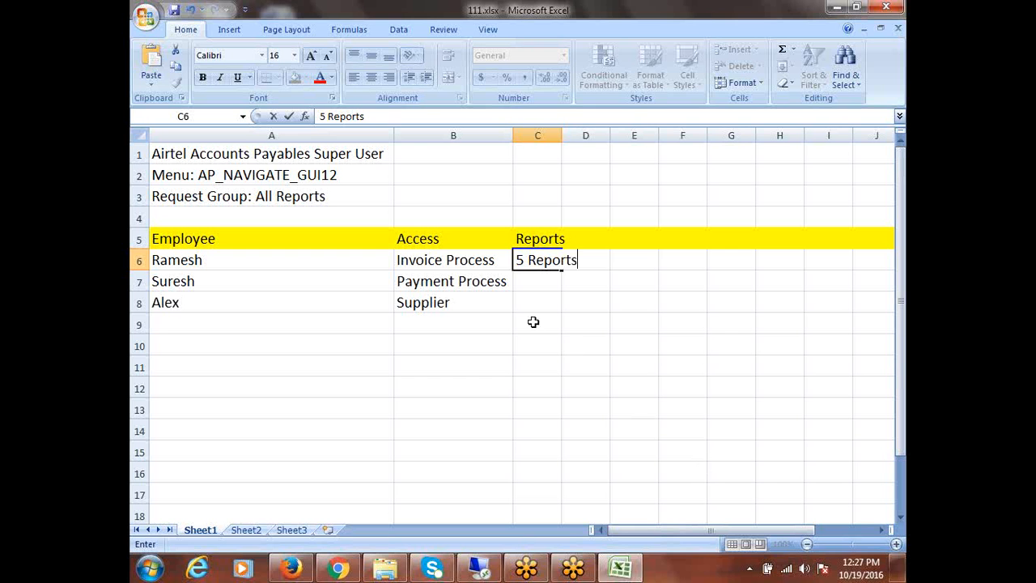
pyautogui.click(527, 282)
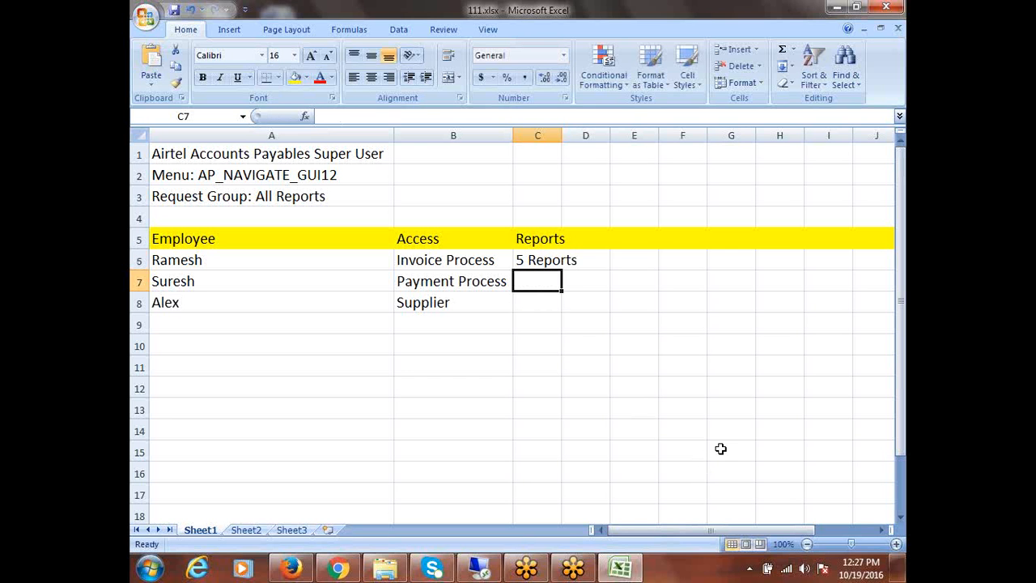
pyautogui.write('2 r')
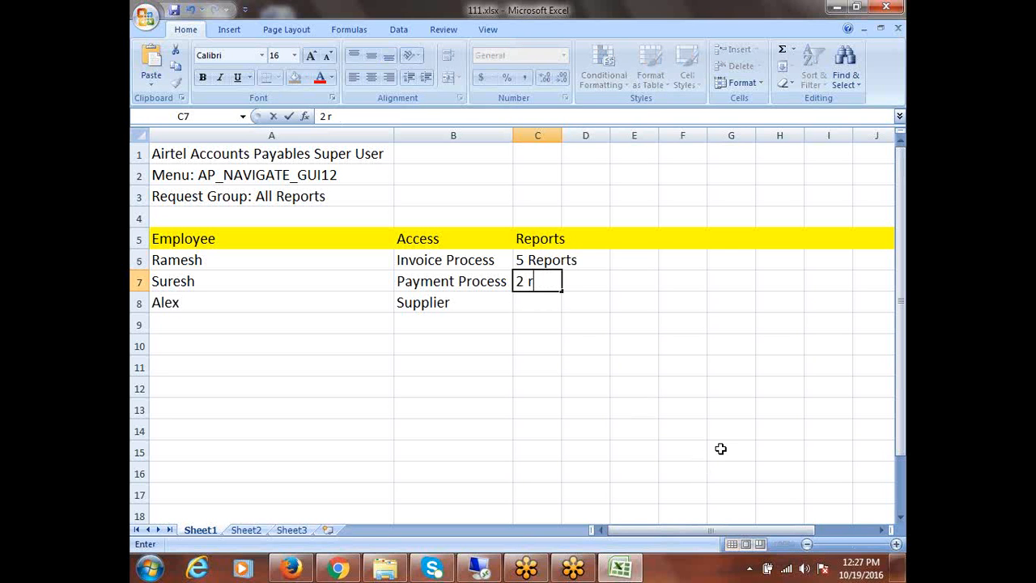
pyautogui.press('BackSpace')
pyautogui.write('Reports')
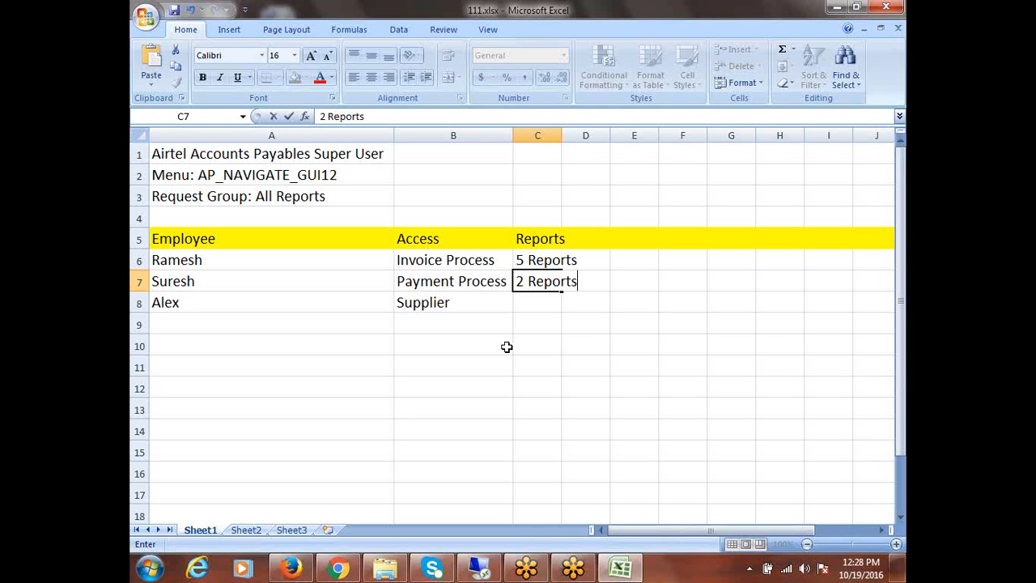
# Autofit column C and review the access and report entries row by row
pyautogui.click(565, 136)
pyautogui.doubleClick(562, 135)
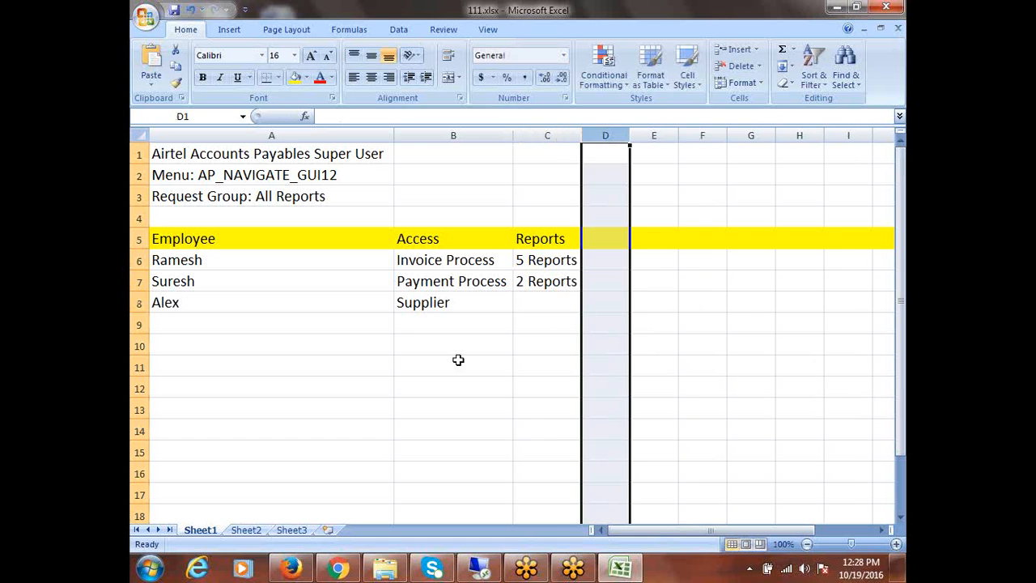
pyautogui.click(419, 274)
pyautogui.click(551, 267)
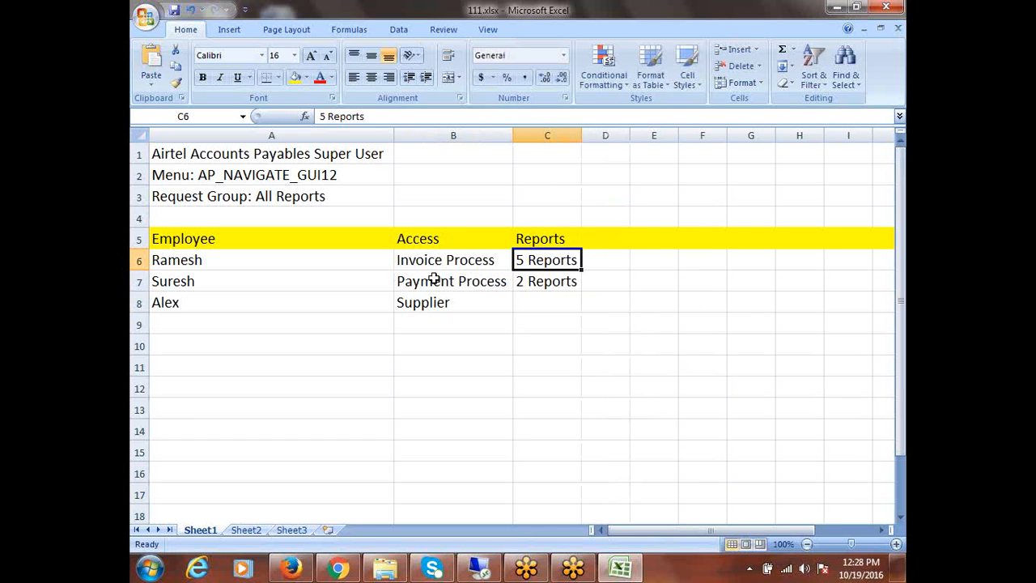
pyautogui.click(431, 279)
pyautogui.click(179, 282)
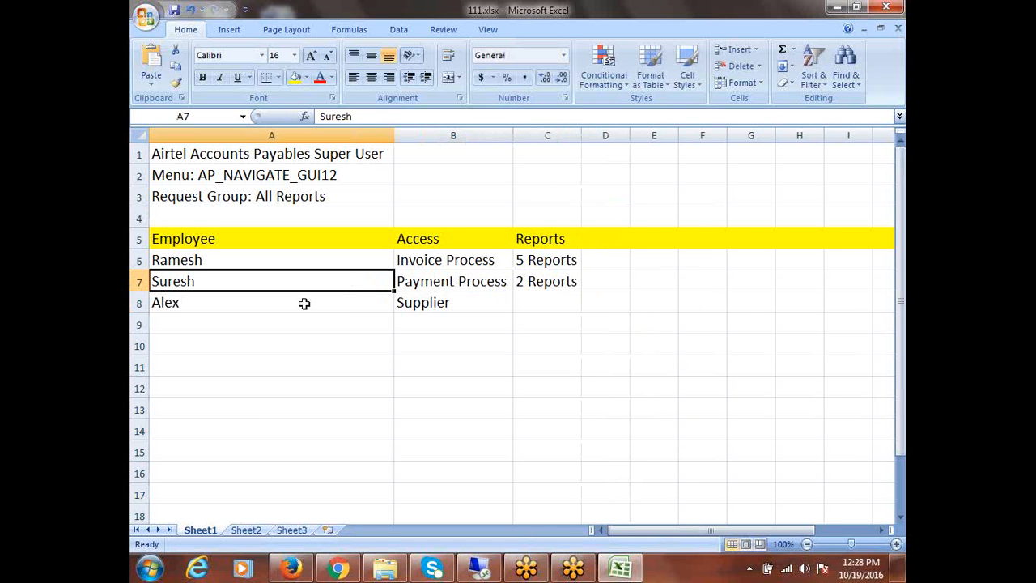
pyautogui.click(430, 289)
pyautogui.click(544, 290)
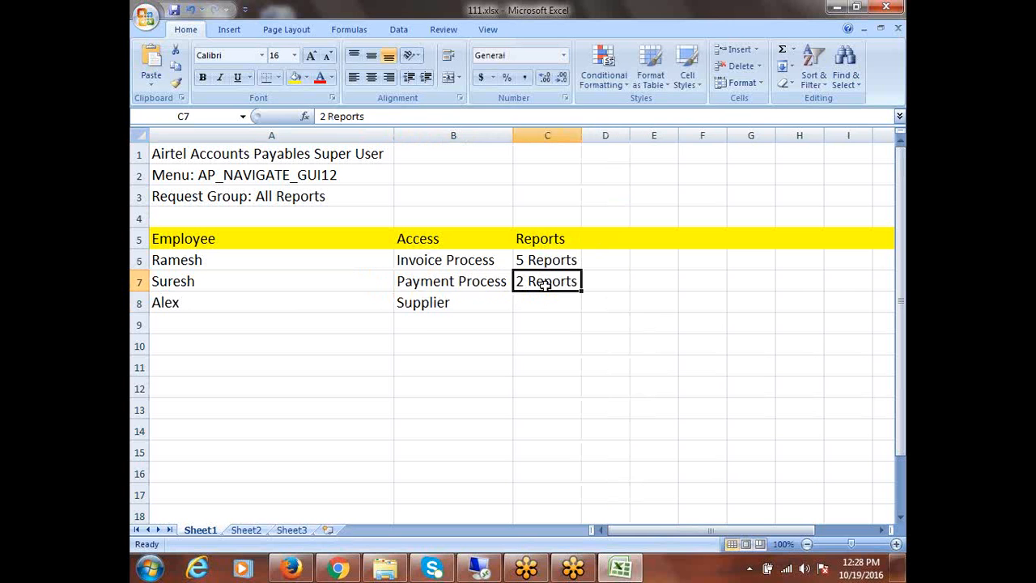
pyautogui.click(441, 309)
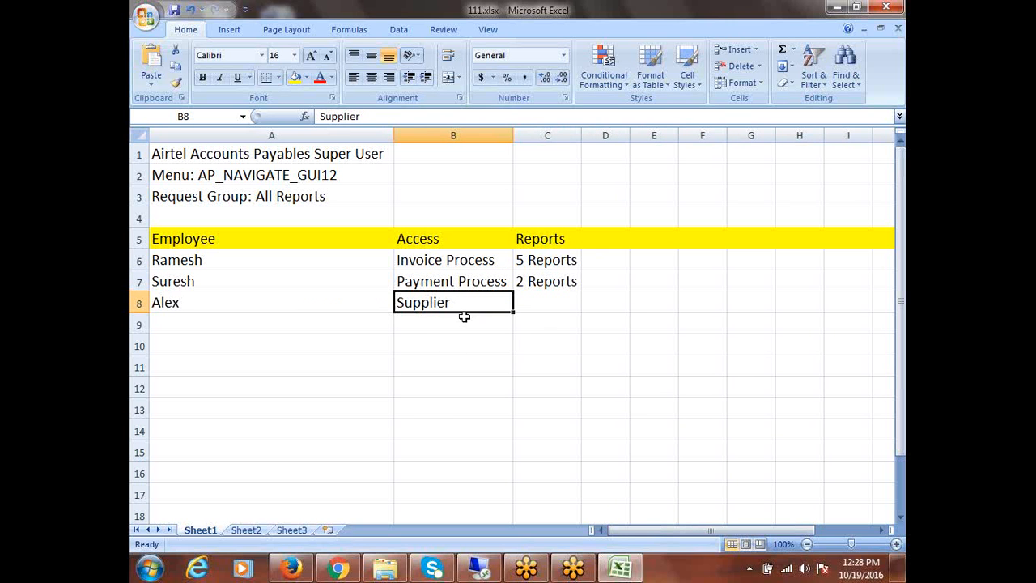
# Enter '1 Reports' in C8 beside Supplier
pyautogui.click(539, 299)
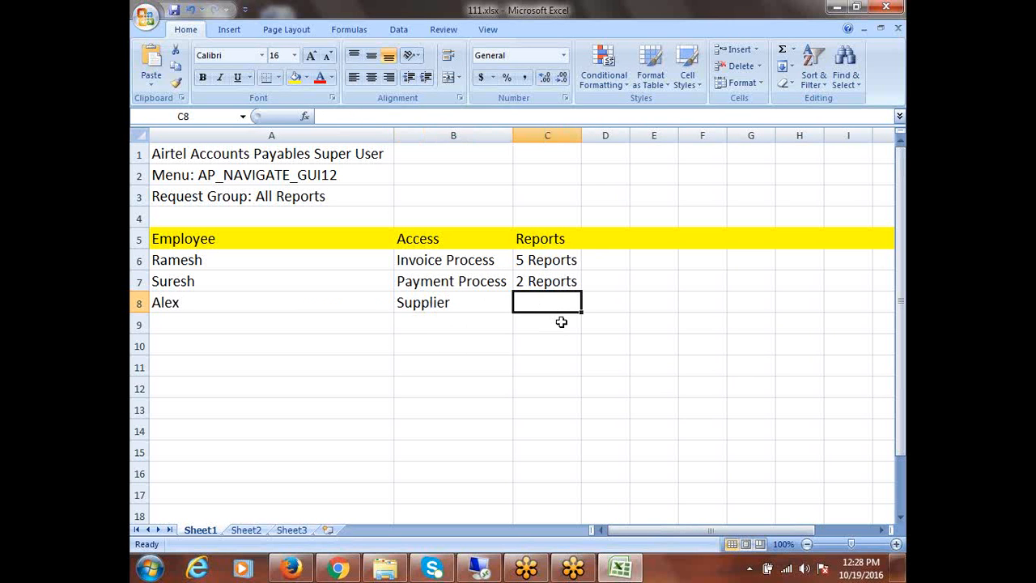
pyautogui.write('1 R')
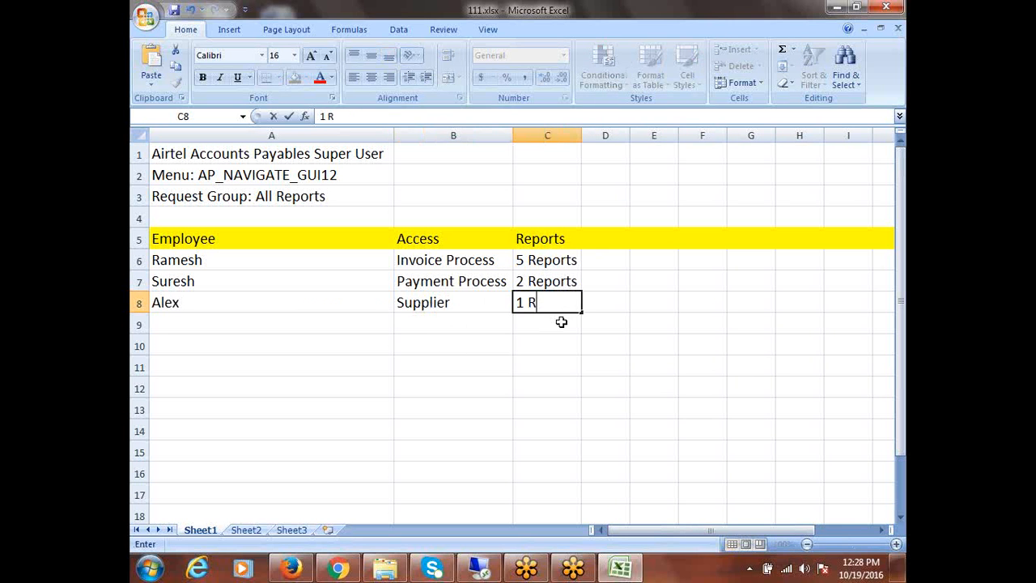
pyautogui.write('eports')
pyautogui.click(438, 320)
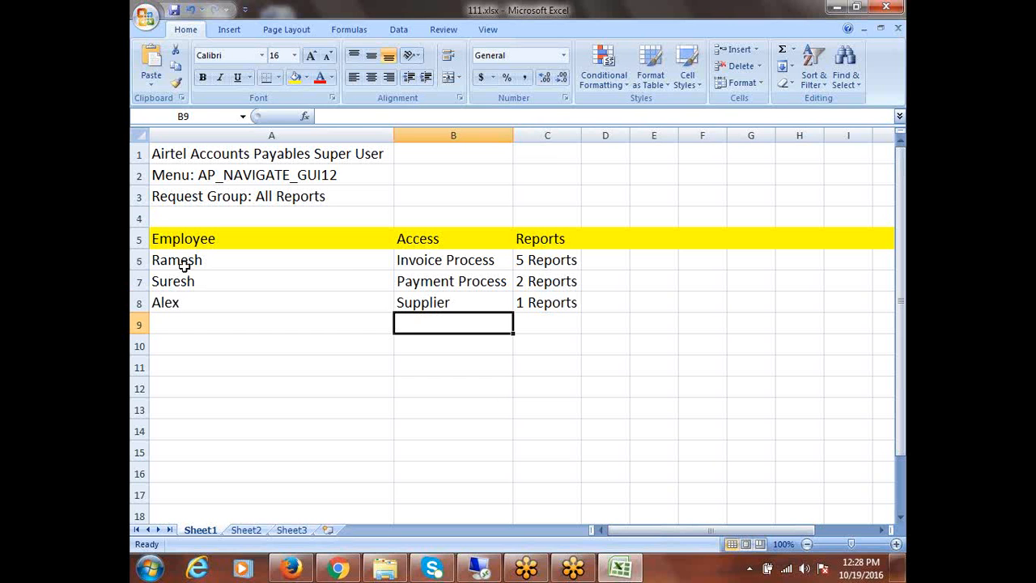
# Append '/User' to the A5 heading so it reads 'Employee/User'
pyautogui.moveTo(185, 266); pyautogui.dragTo(183, 299)
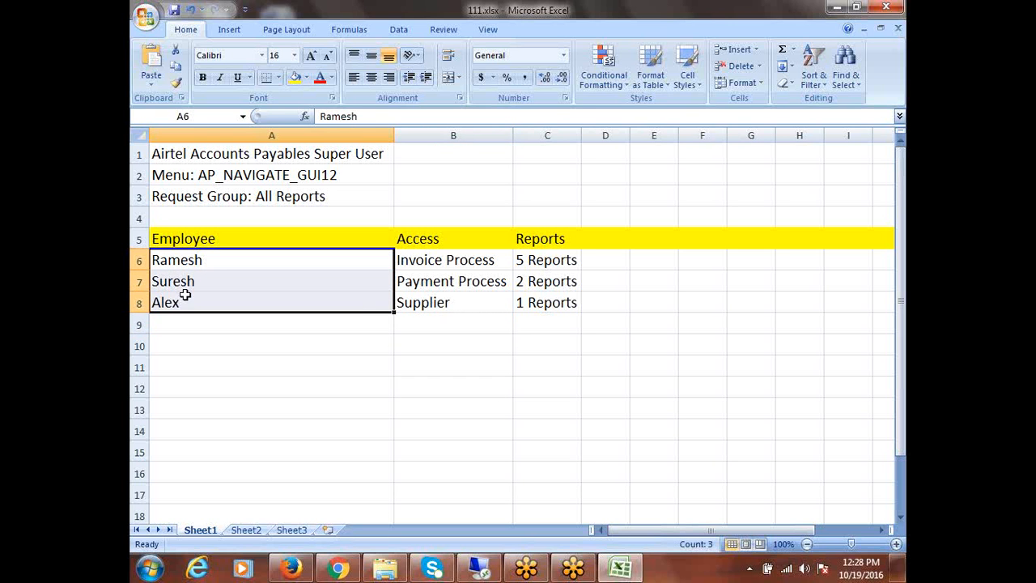
pyautogui.click(222, 235)
pyautogui.doubleClick(221, 238)
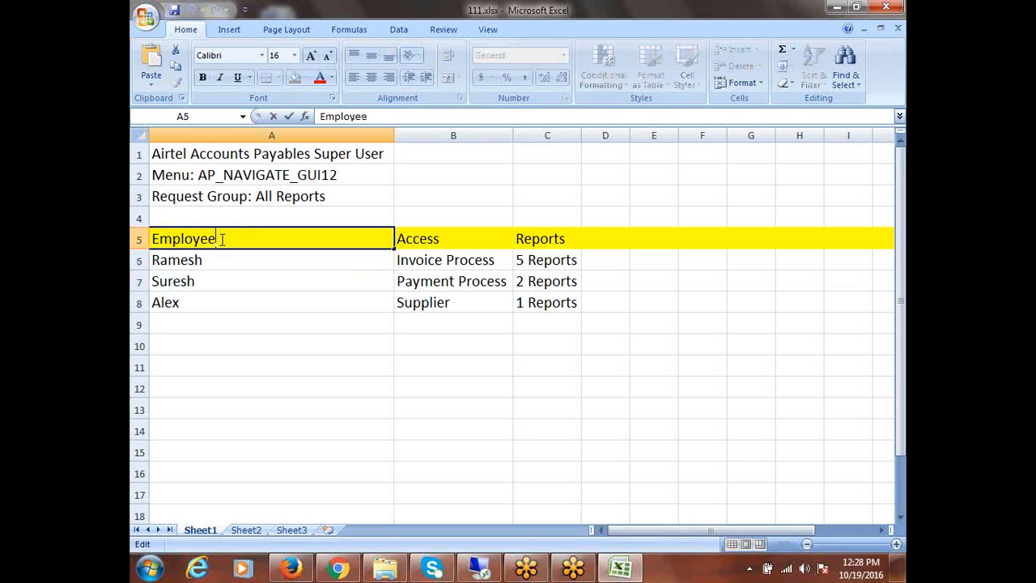
pyautogui.write('/User')
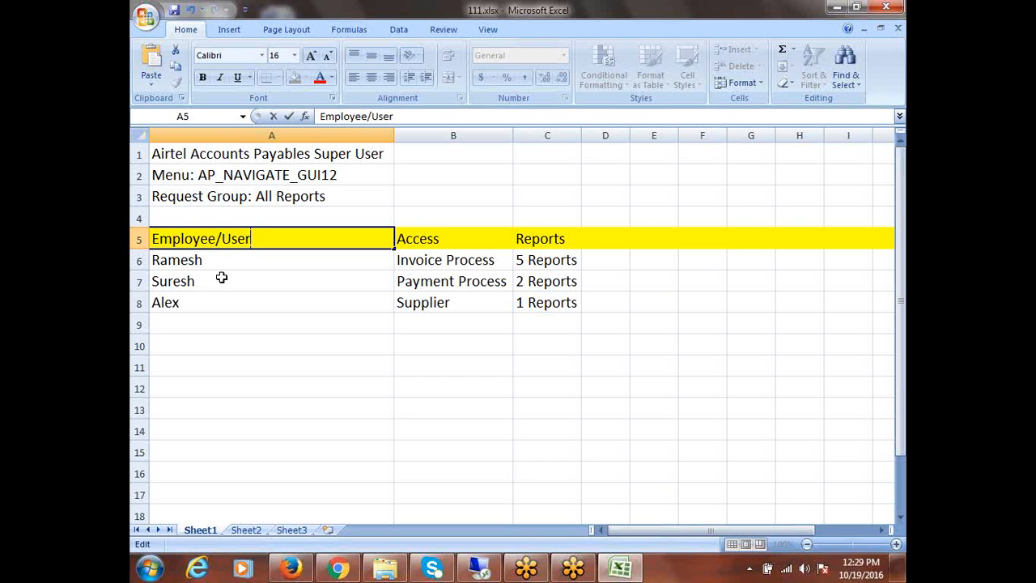
pyautogui.moveTo(199, 267); pyautogui.dragTo(197, 301)
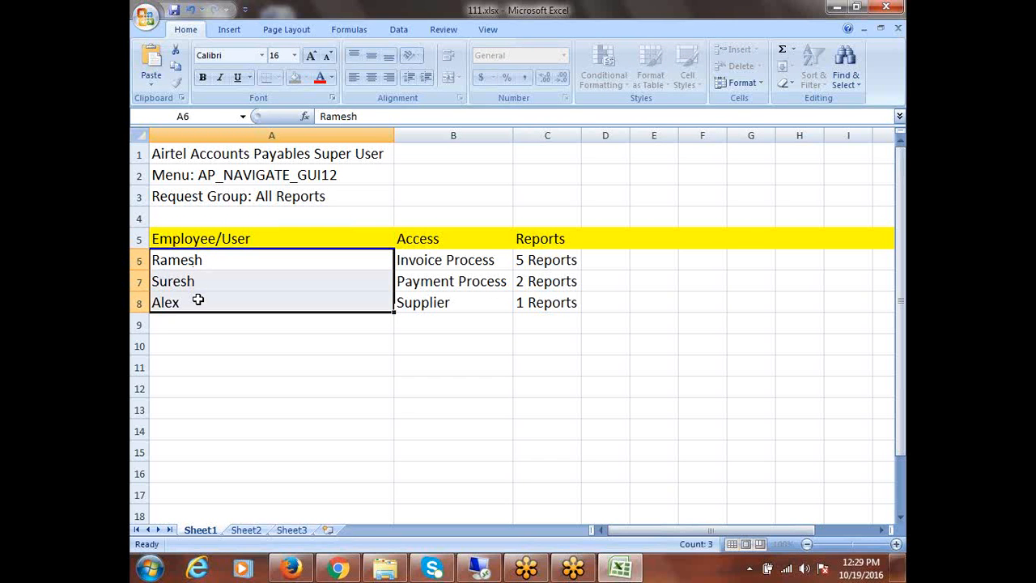
pyautogui.moveTo(424, 263); pyautogui.dragTo(432, 299)
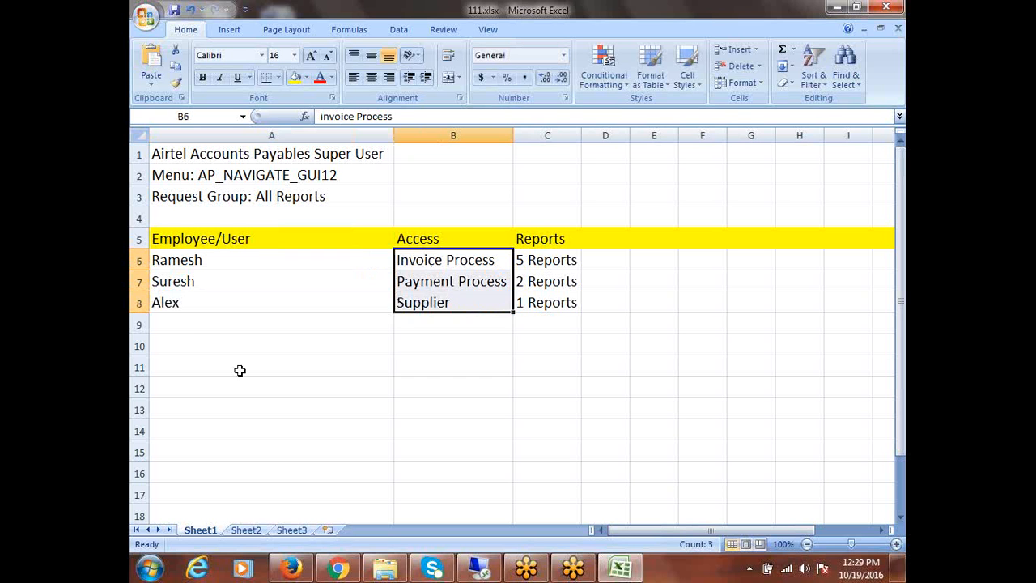
# Add a fourth employee in row 9 with Invoice Process access and 2 Reports
pyautogui.click(189, 324)
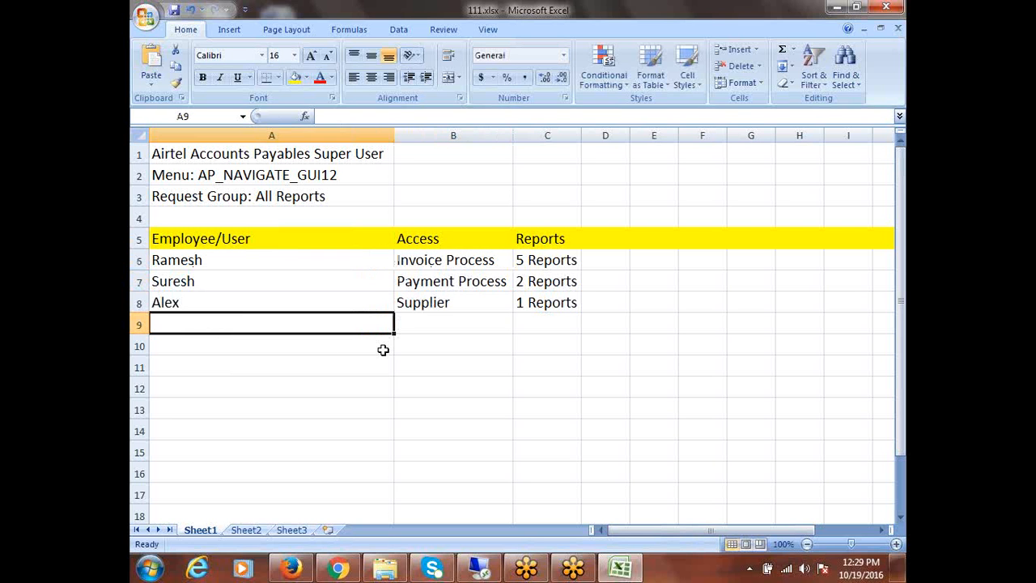
pyautogui.write('Laxman')
pyautogui.press('Tab')
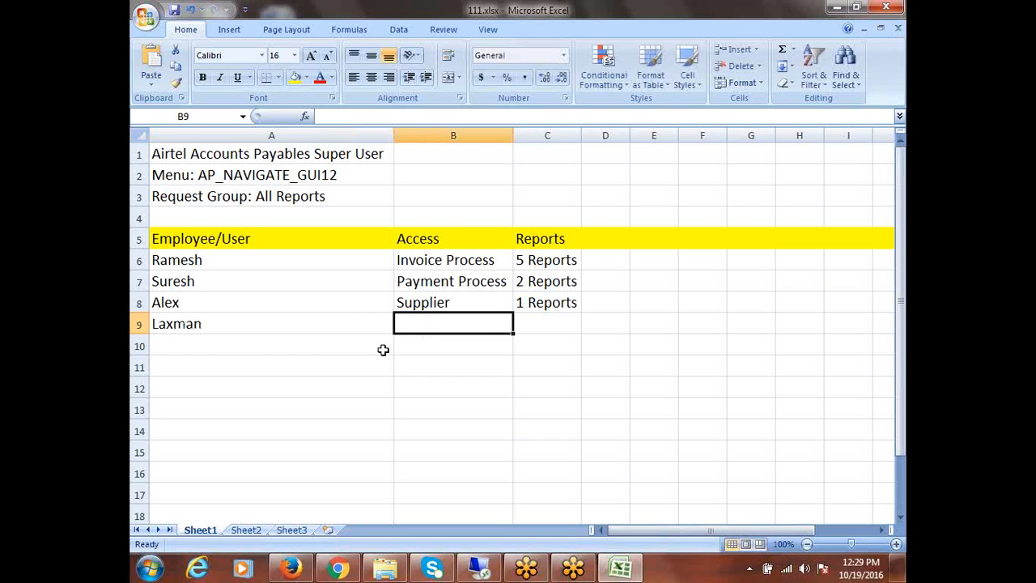
pyautogui.write('Invoice Pr')
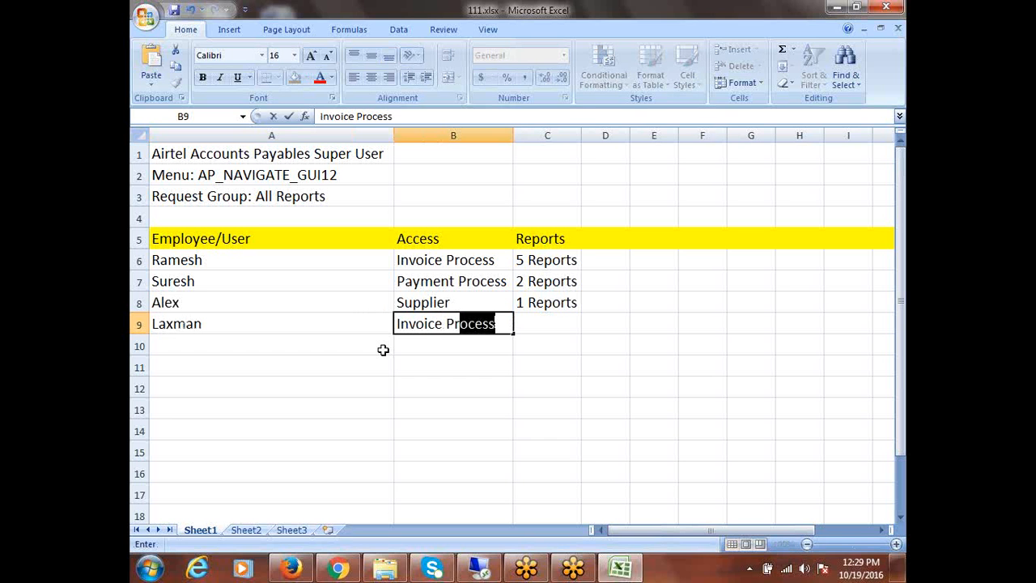
pyautogui.write('ocess')
pyautogui.press('Tab')
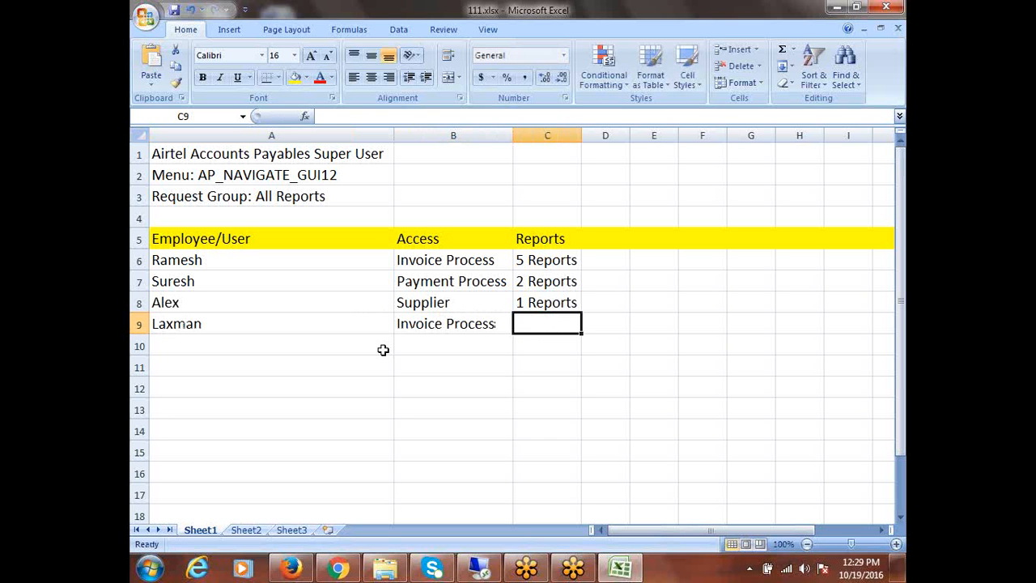
pyautogui.write('2 Report')
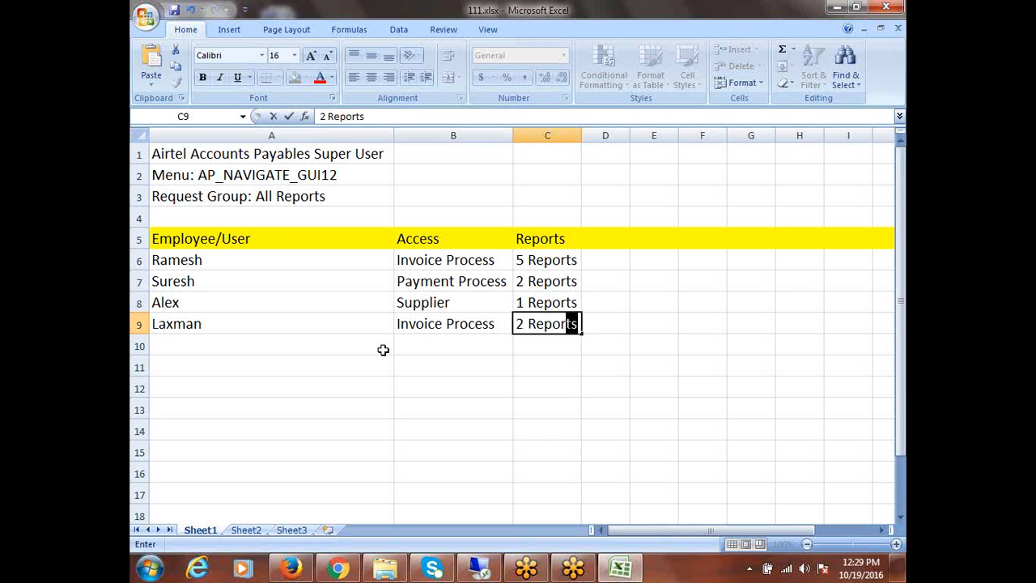
pyautogui.write('s')
pyautogui.click(607, 327)
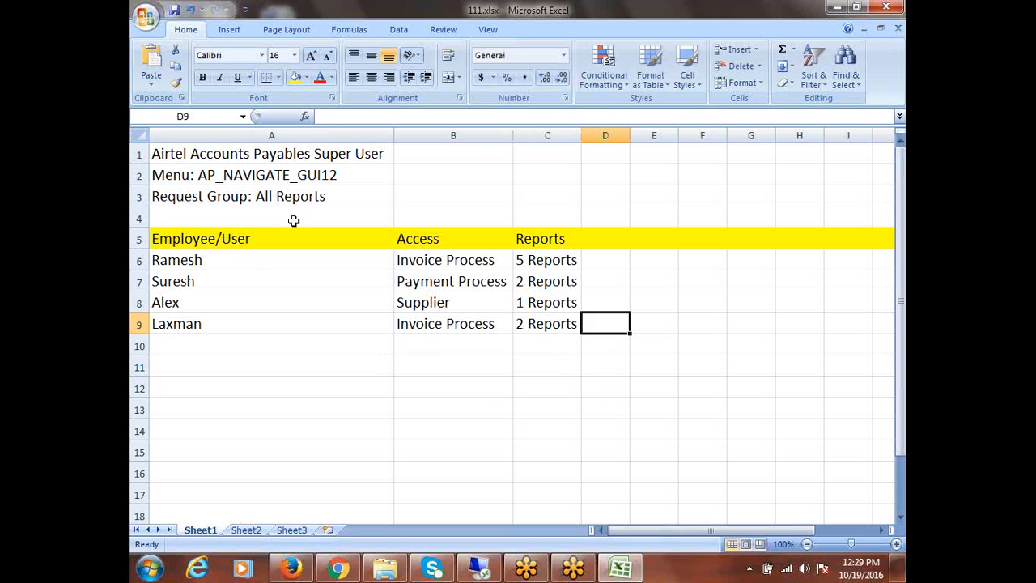
pyautogui.moveTo(240, 154); pyautogui.dragTo(280, 199)
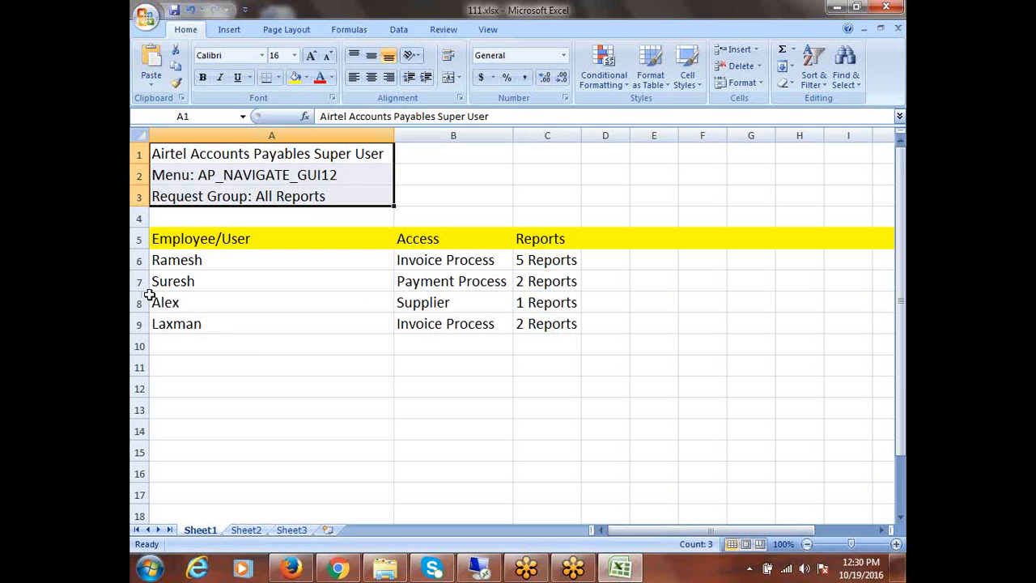
pyautogui.moveTo(167, 262); pyautogui.dragTo(556, 326)
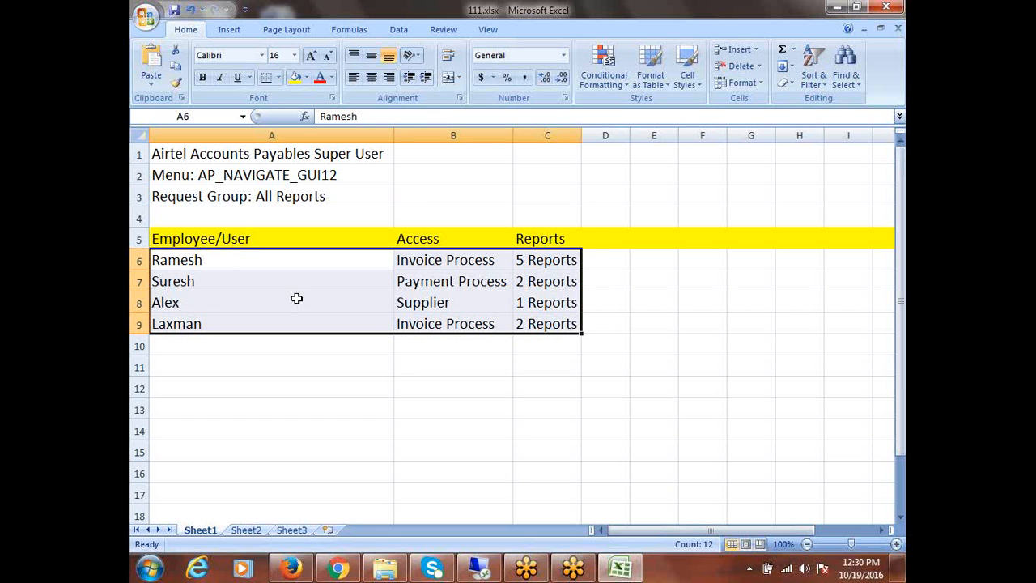
pyautogui.moveTo(213, 261); pyautogui.dragTo(224, 326)
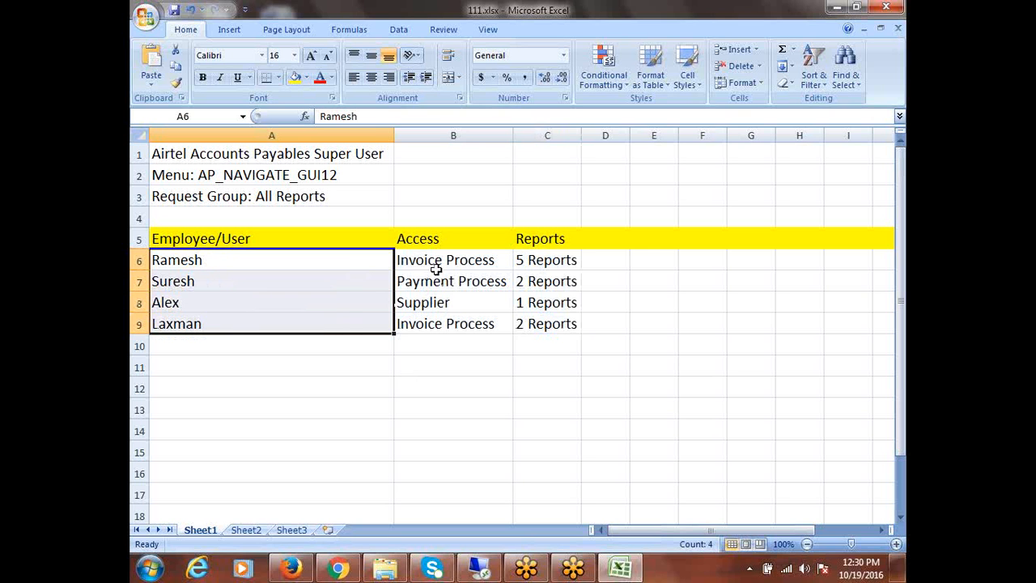
pyautogui.moveTo(430, 263); pyautogui.dragTo(541, 322)
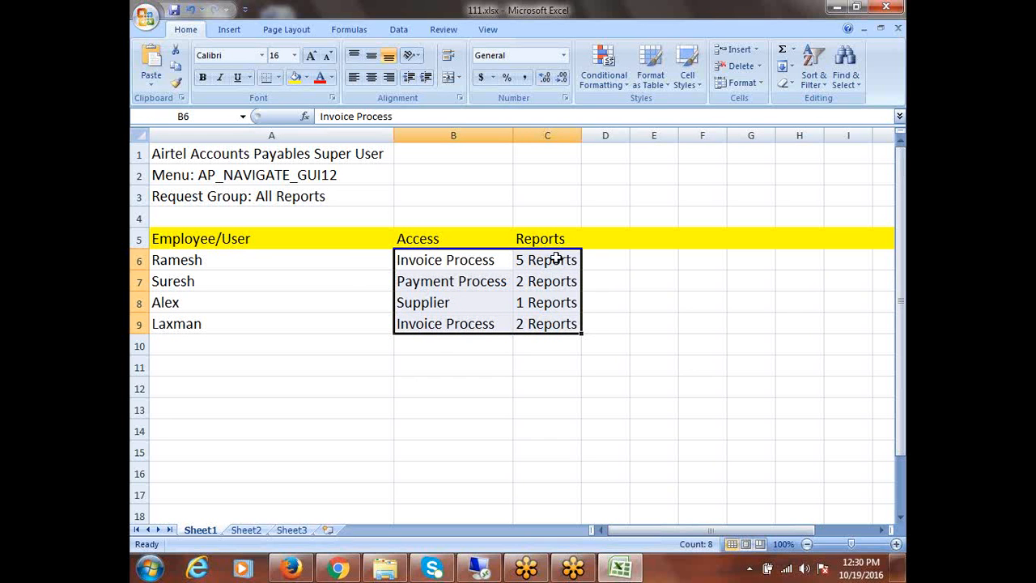
pyautogui.moveTo(557, 259); pyautogui.dragTo(558, 322)
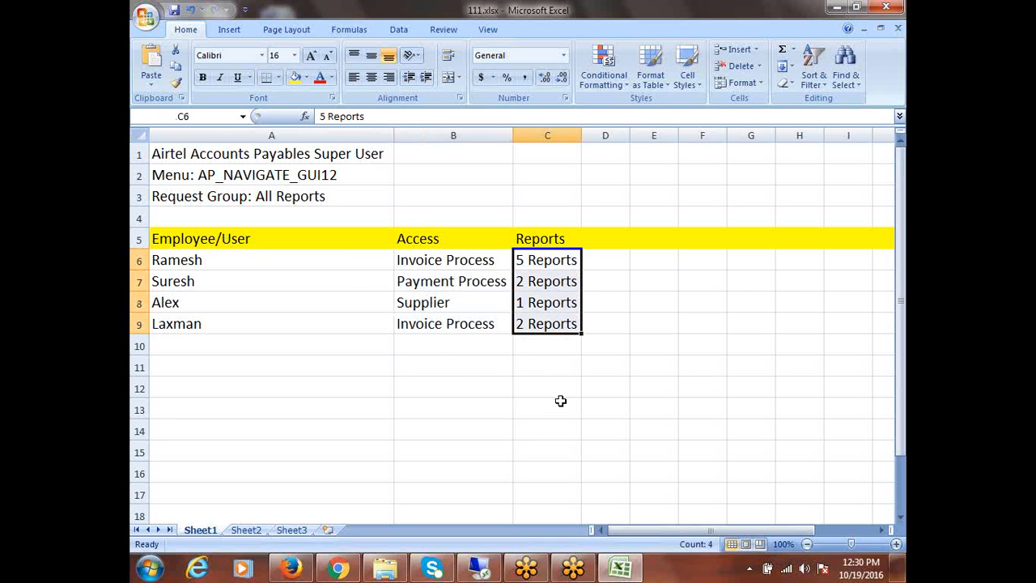
pyautogui.click(439, 405)
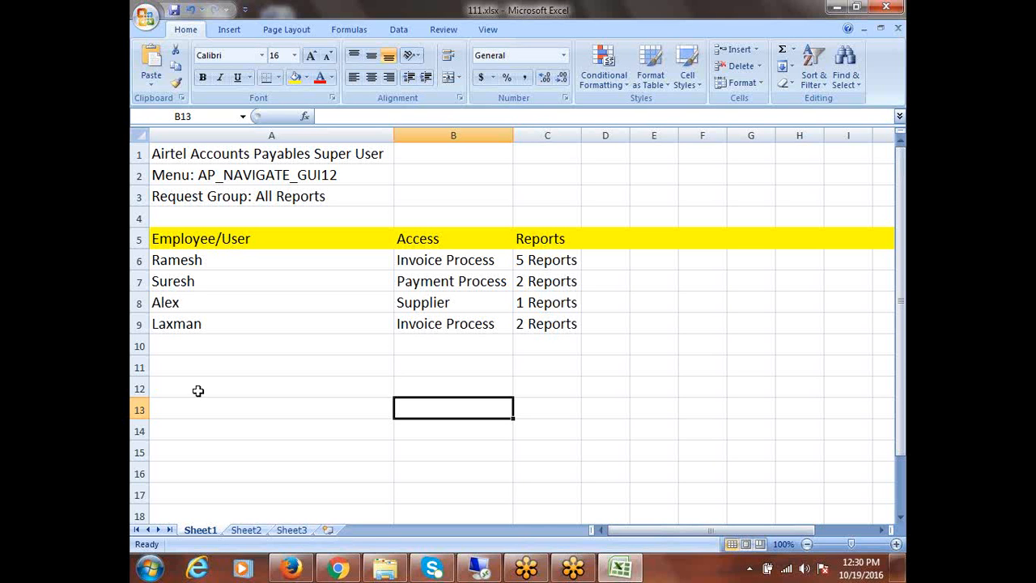
pyautogui.moveTo(183, 260); pyautogui.dragTo(188, 324)
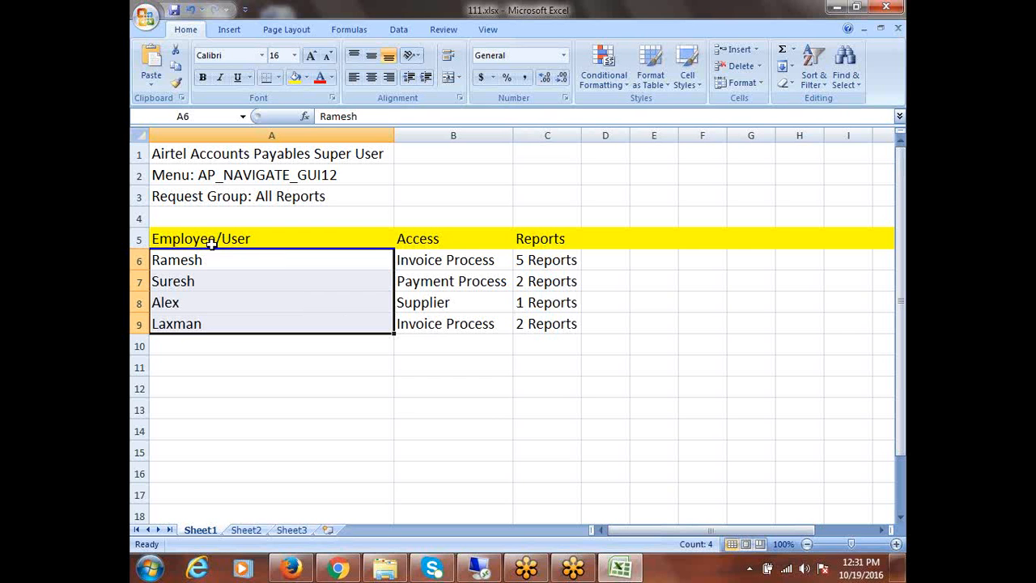
pyautogui.moveTo(212, 242); pyautogui.dragTo(541, 338)
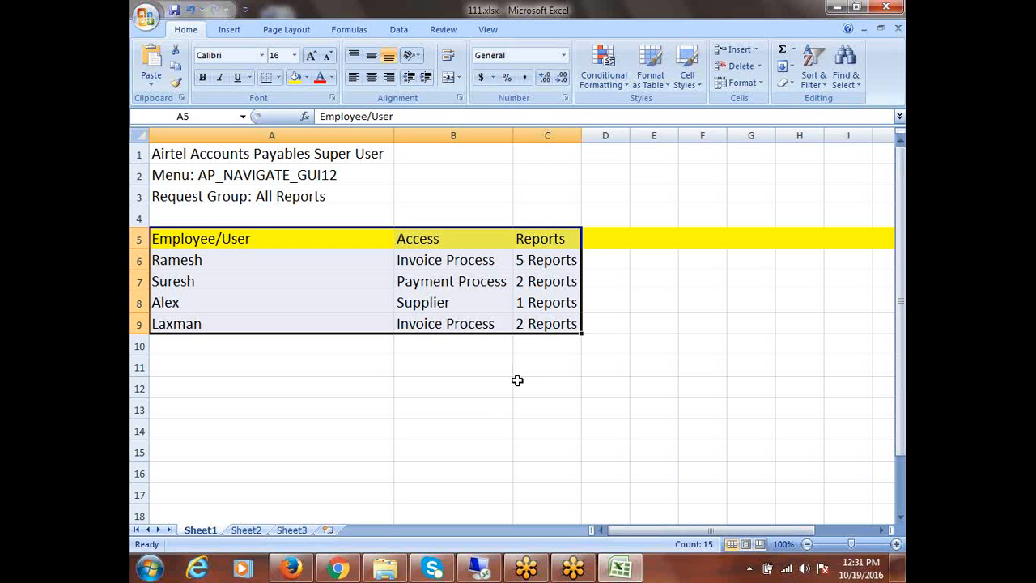
pyautogui.click(230, 175)
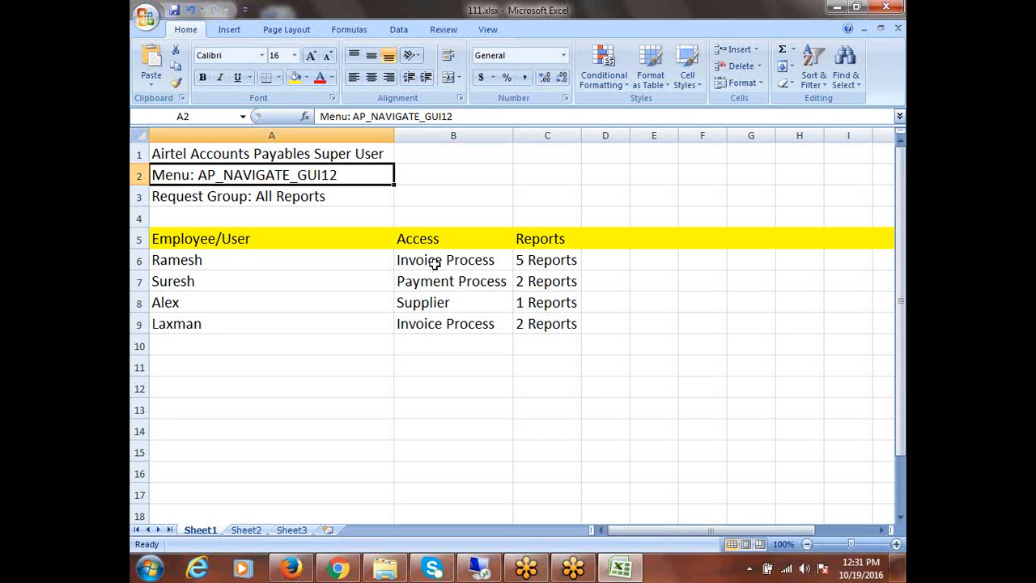
pyautogui.click(170, 265)
pyautogui.click(414, 263)
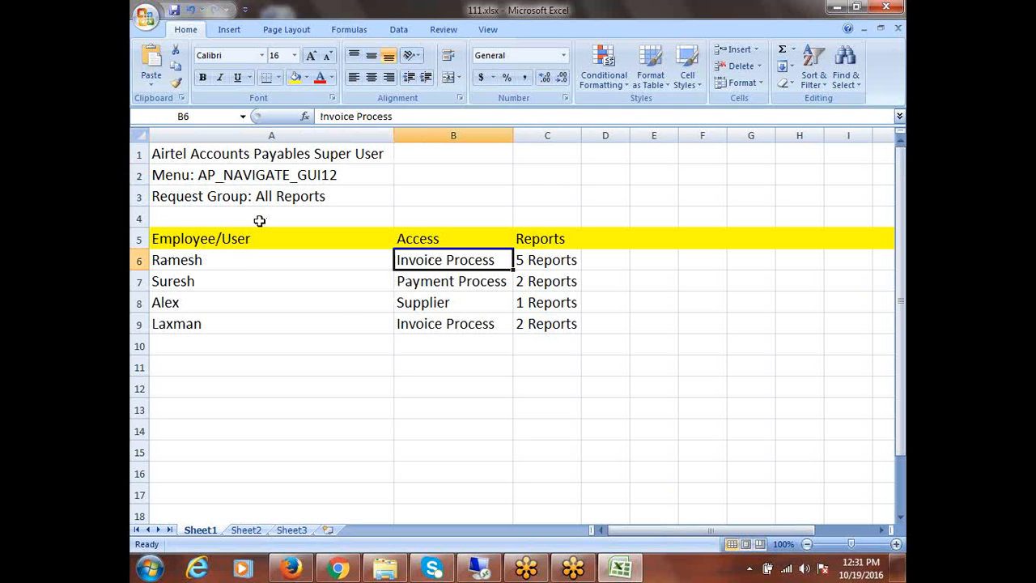
pyautogui.click(185, 262)
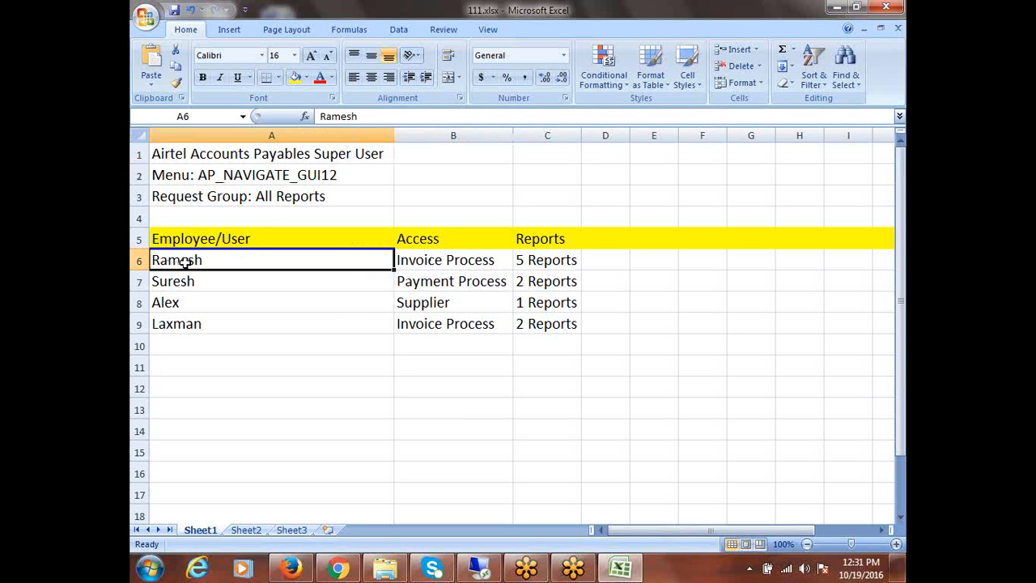
pyautogui.click(425, 264)
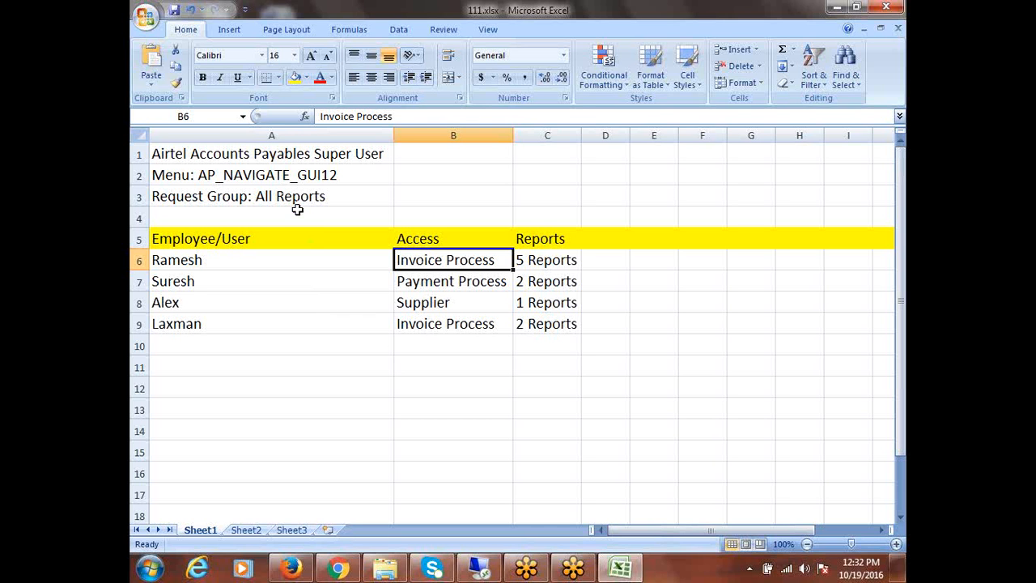
pyautogui.click(174, 286)
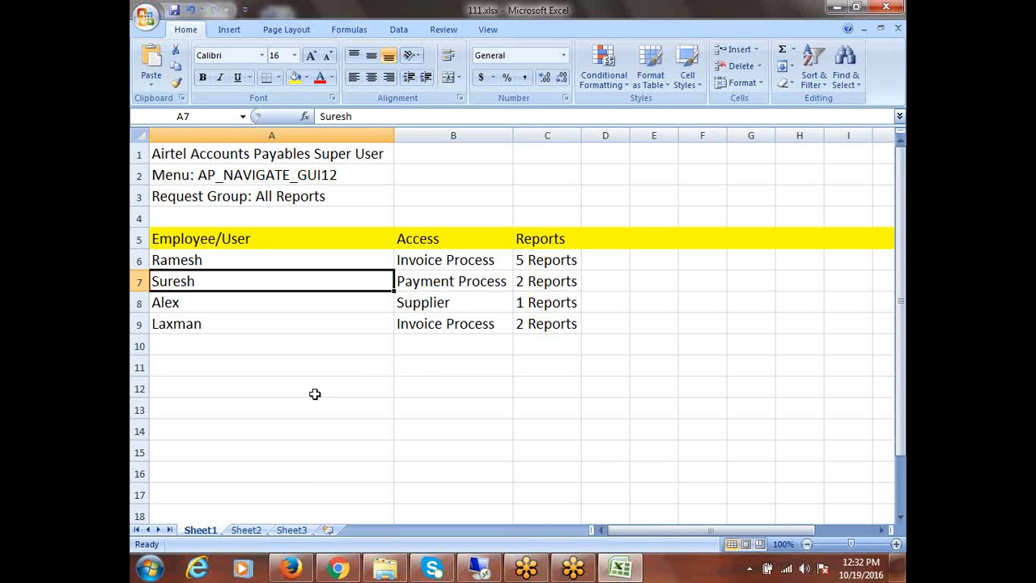
pyautogui.click(458, 261)
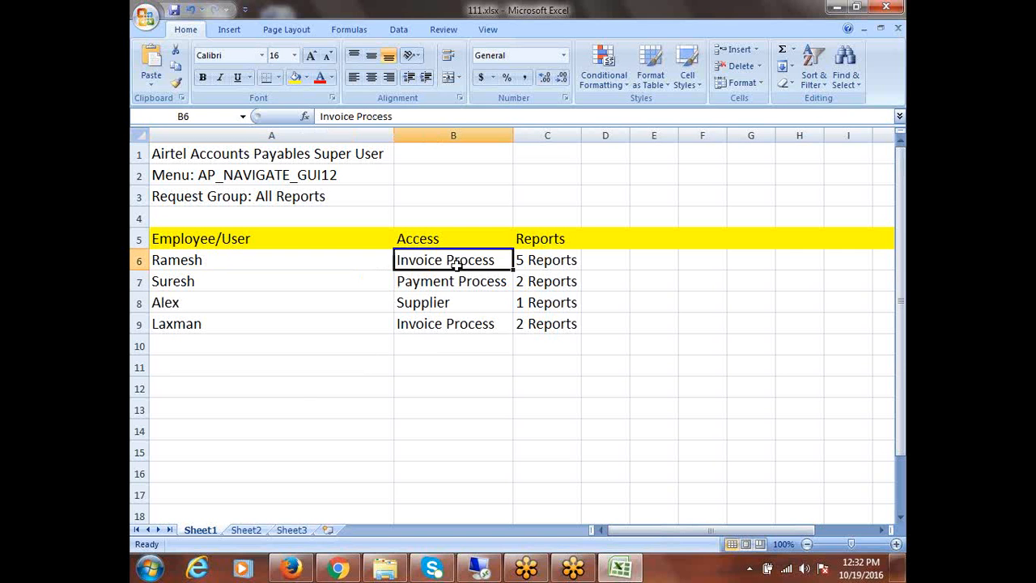
pyautogui.click(459, 321)
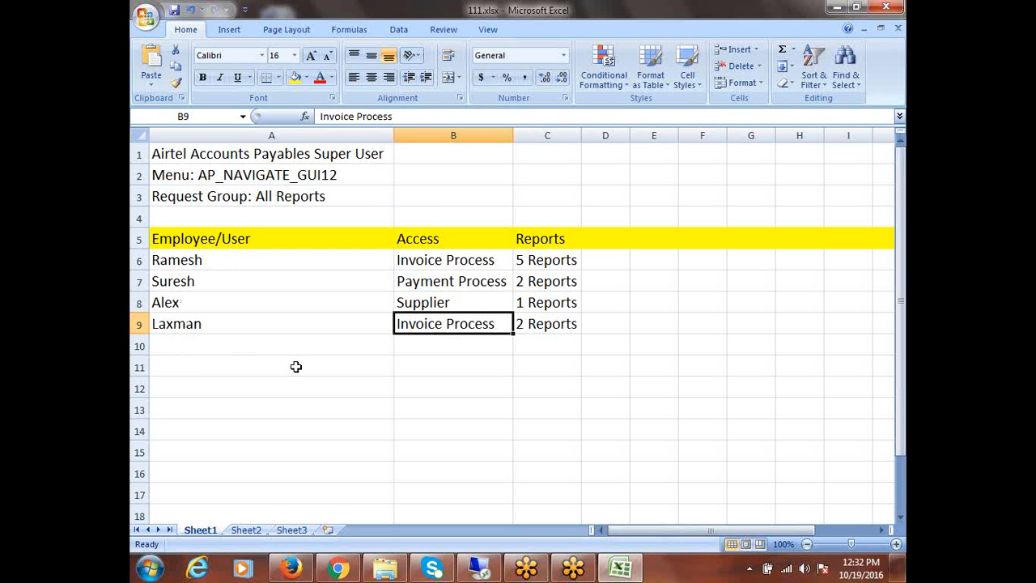
pyautogui.moveTo(541, 263); pyautogui.dragTo(561, 324)
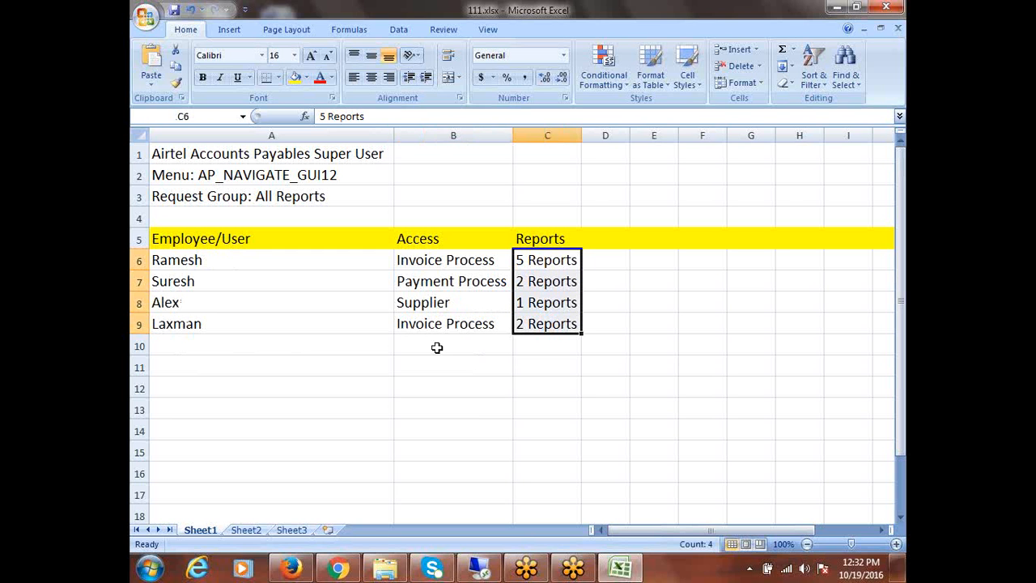
pyautogui.click(430, 263)
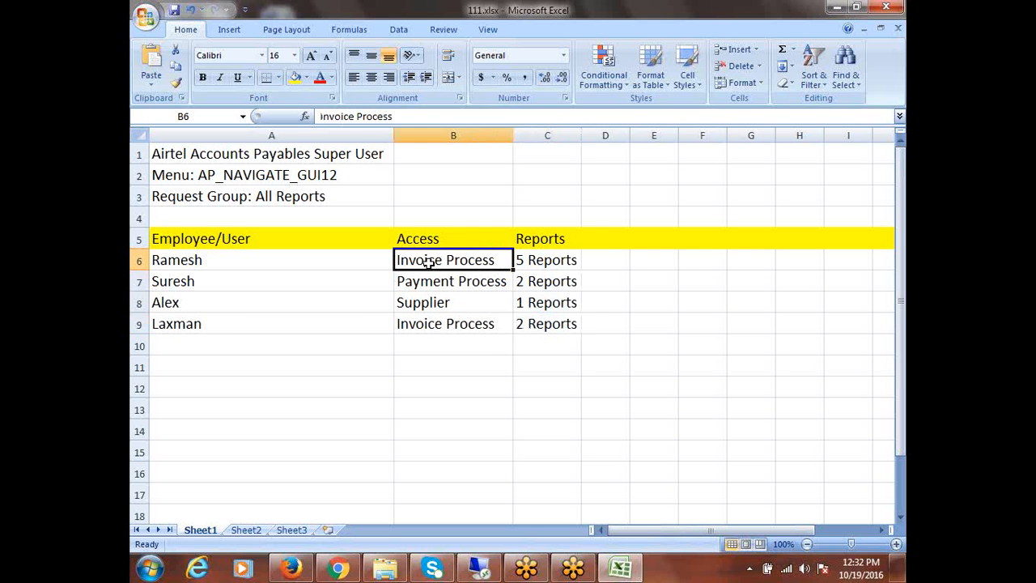
pyautogui.click(441, 330)
pyautogui.click(437, 285)
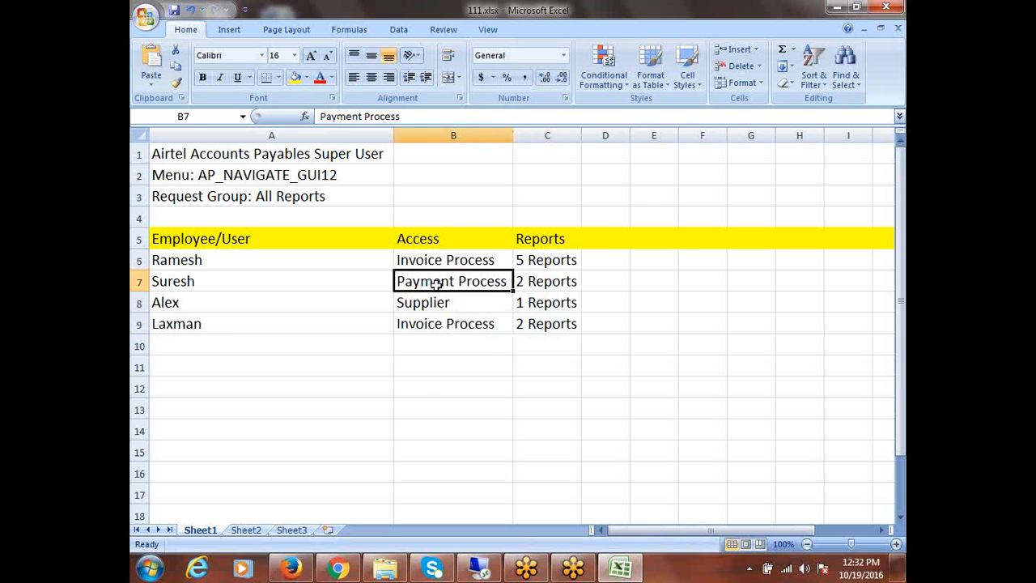
pyautogui.click(437, 302)
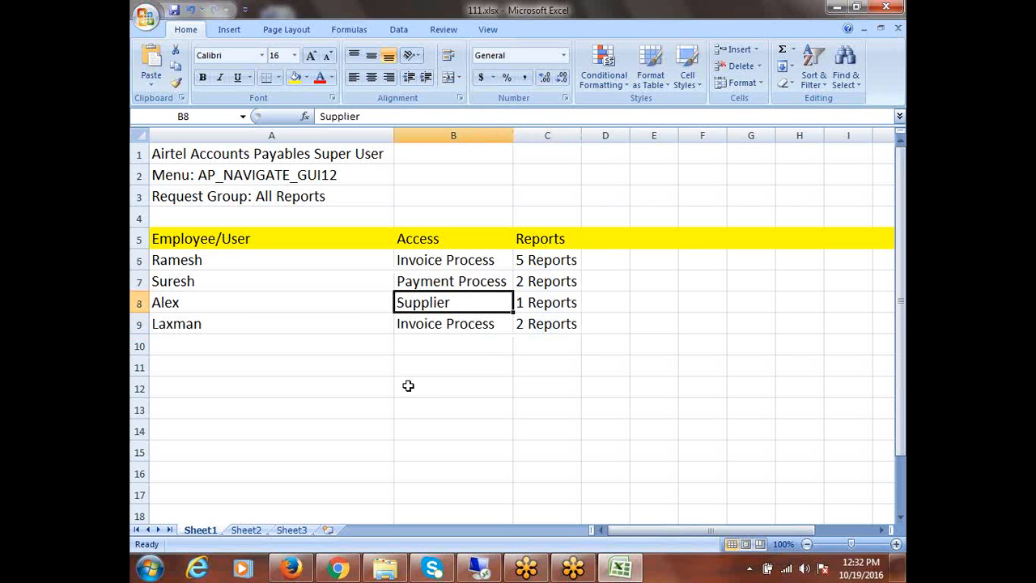
pyautogui.click(527, 324)
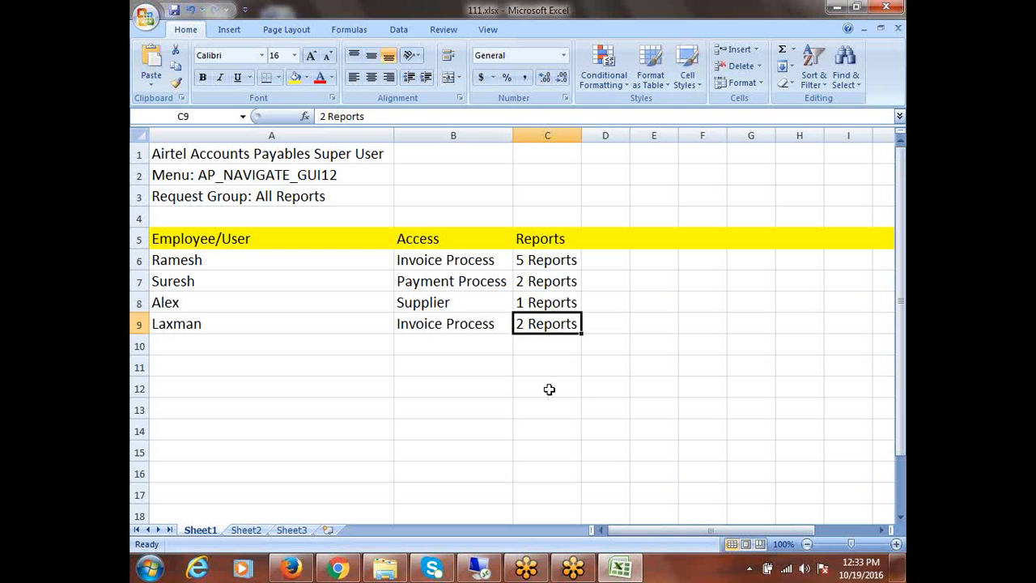
pyautogui.moveTo(442, 265); pyautogui.dragTo(446, 323)
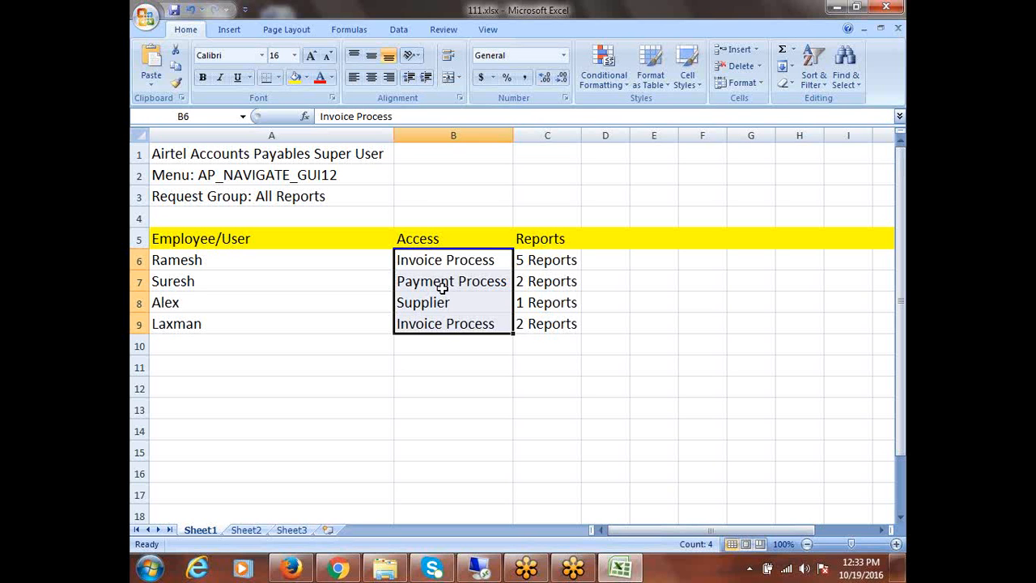
pyautogui.moveTo(447, 262); pyautogui.dragTo(447, 308)
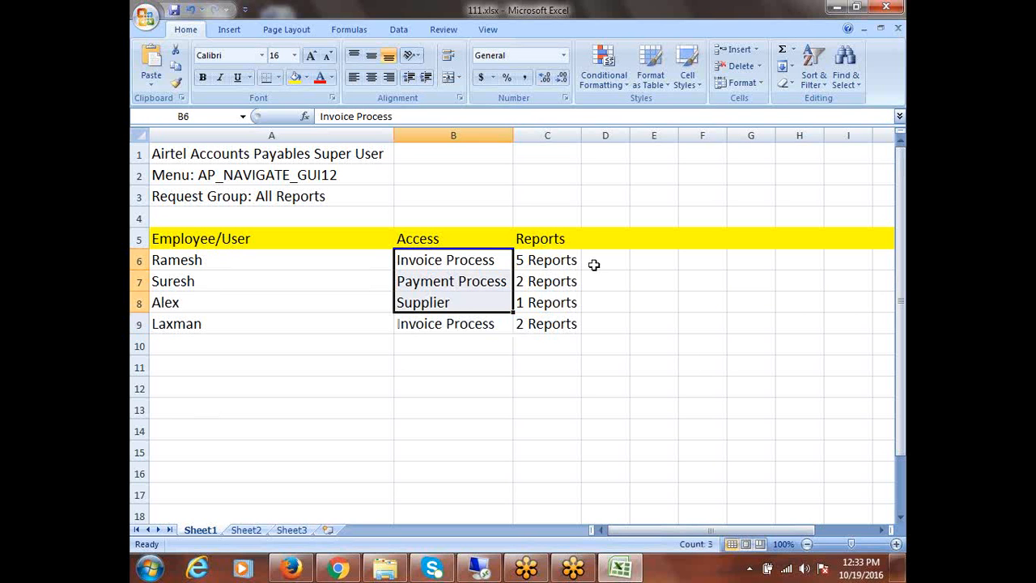
pyautogui.moveTo(557, 258); pyautogui.dragTo(563, 320)
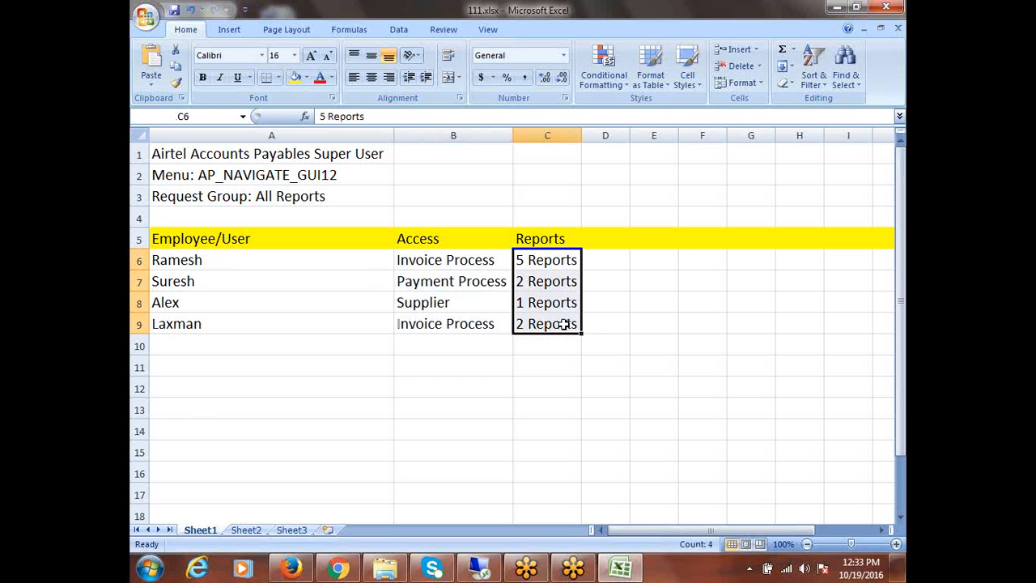
# Insert a blank column before Reports and title it 'Custom Menu' in C5
pyautogui.click(532, 132)
pyautogui.rightClick(532, 132)
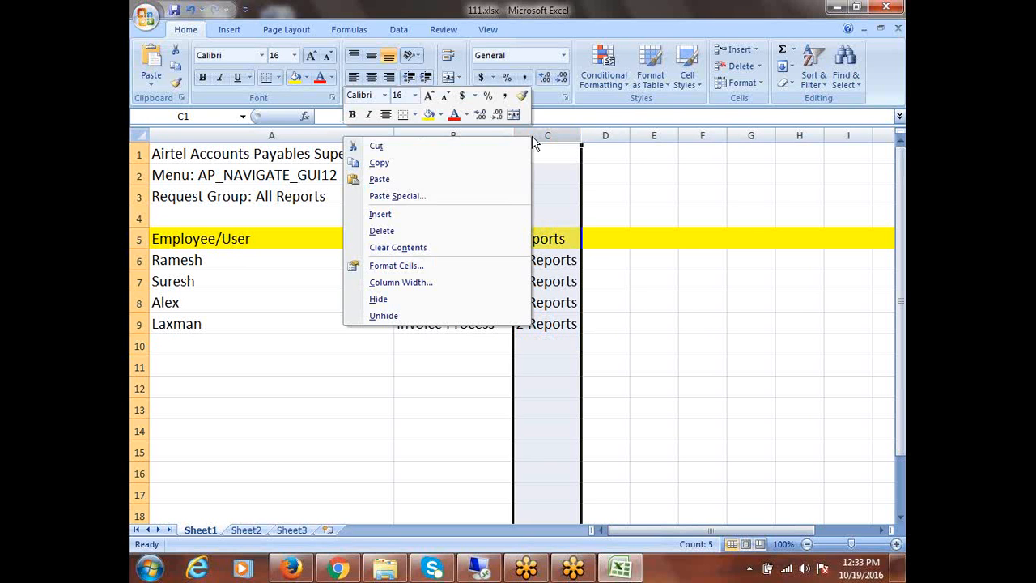
pyautogui.click(402, 214)
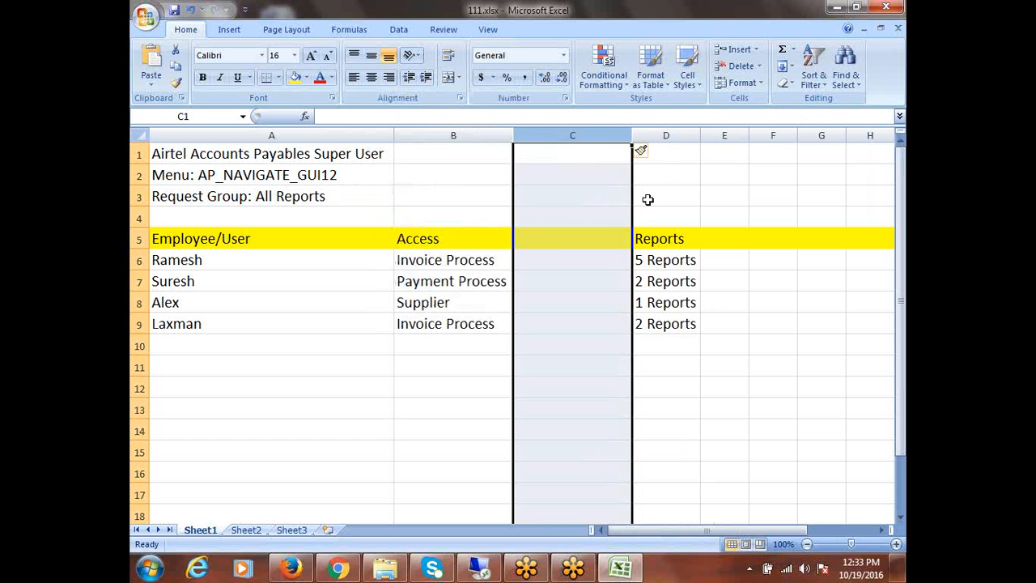
pyautogui.click(547, 240)
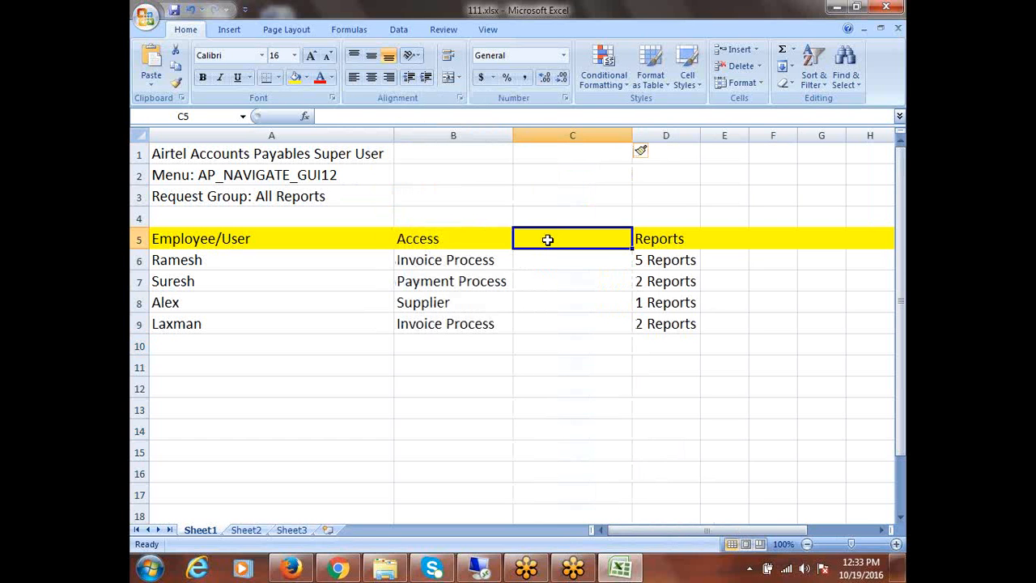
pyautogui.write('M')
pyautogui.press('BackSpace')
pyautogui.write('C')
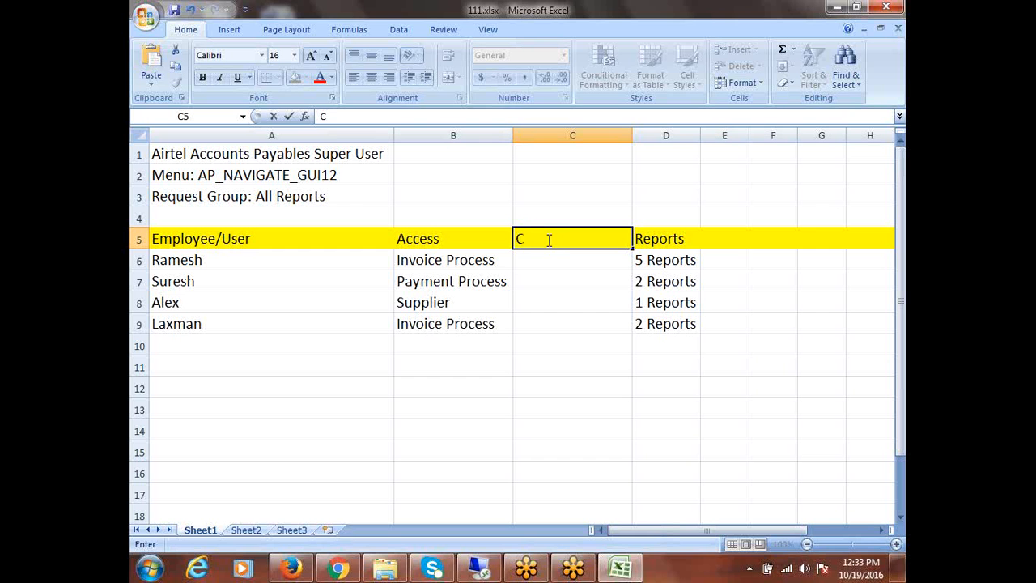
pyautogui.write('ustom M')
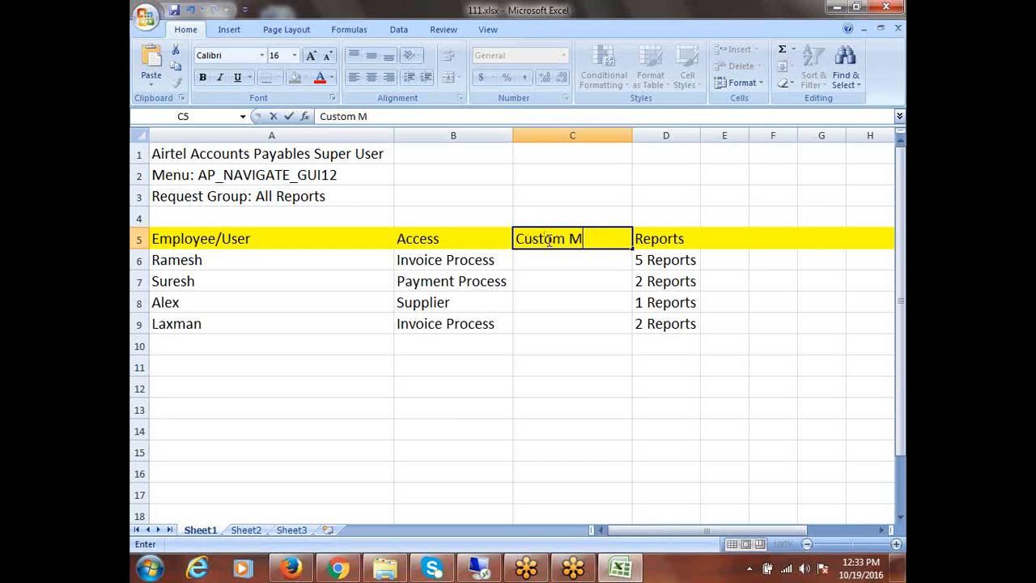
pyautogui.write('enu')
# Add a 'Custom Request Group' header in E5 and autofit column E
pyautogui.press('Tab')
pyautogui.press('Tab')
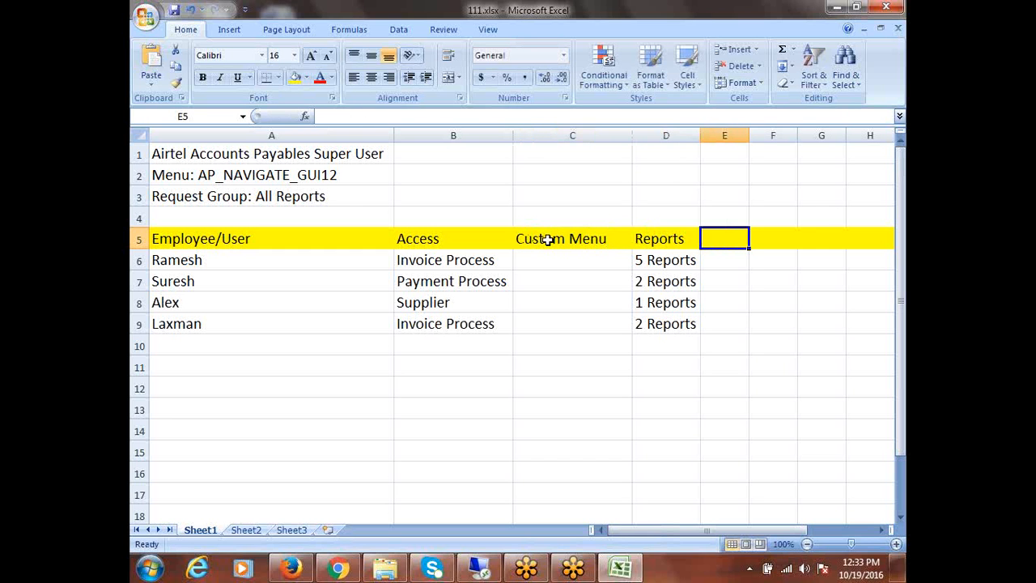
pyautogui.write('C')
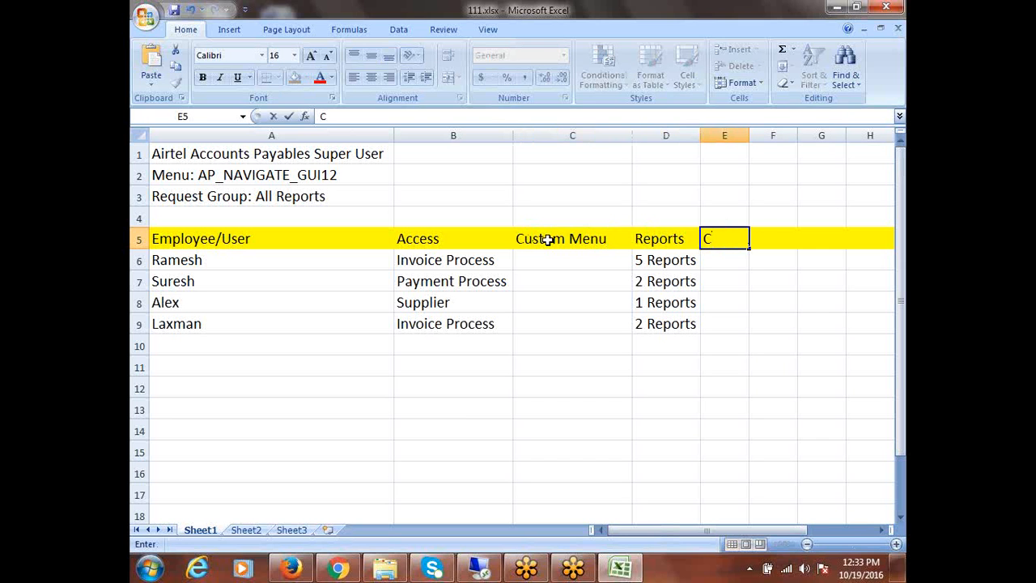
pyautogui.write('ustom R')
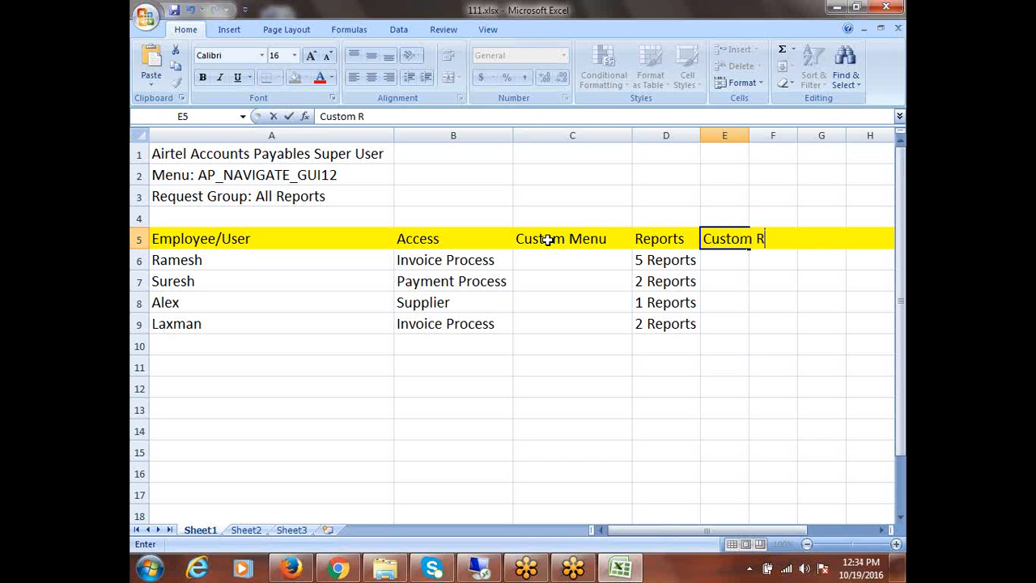
pyautogui.write('equest')
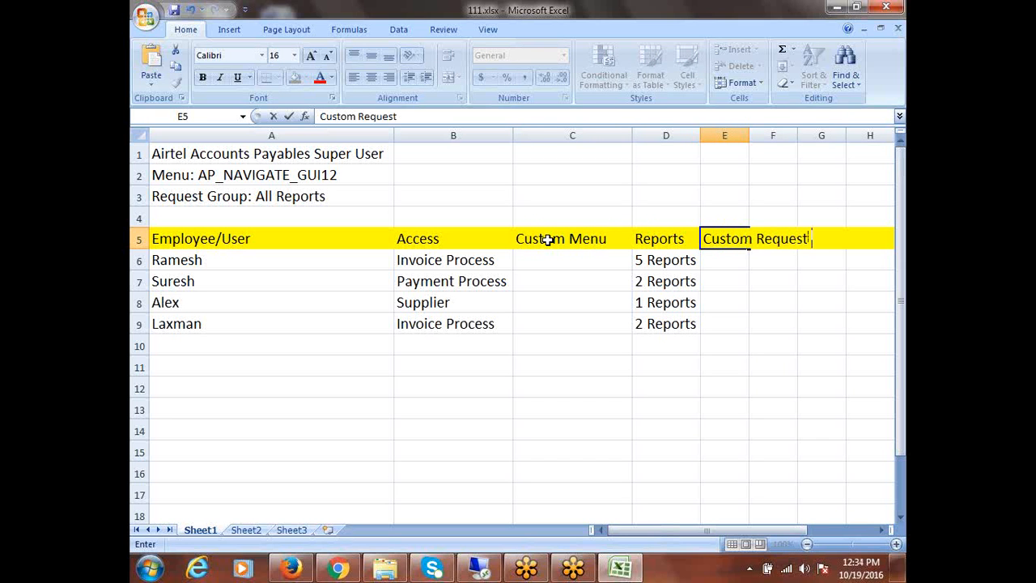
pyautogui.write(' Group')
pyautogui.doubleClick(750, 134)
pyautogui.click(541, 266)
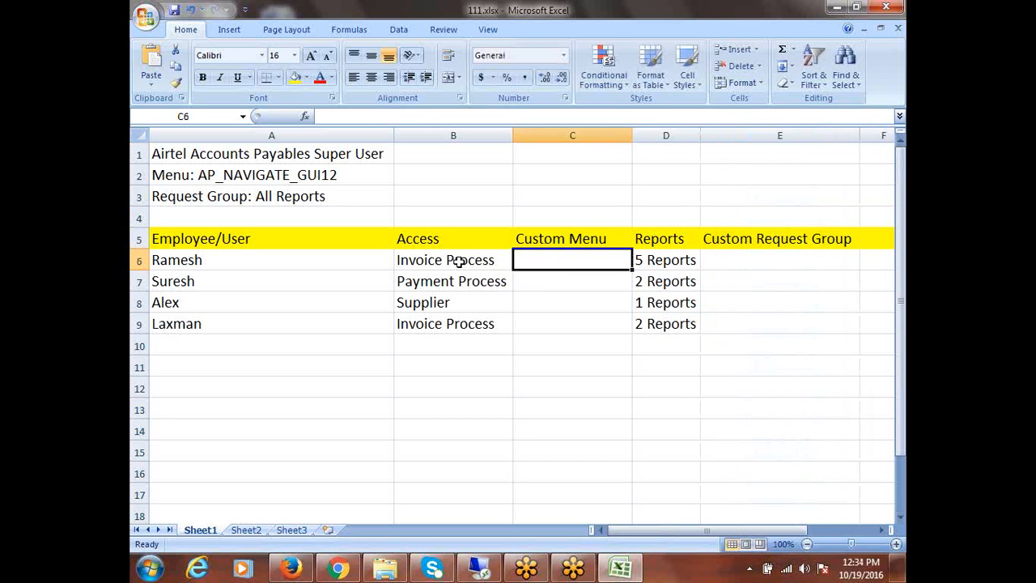
pyautogui.click(458, 262)
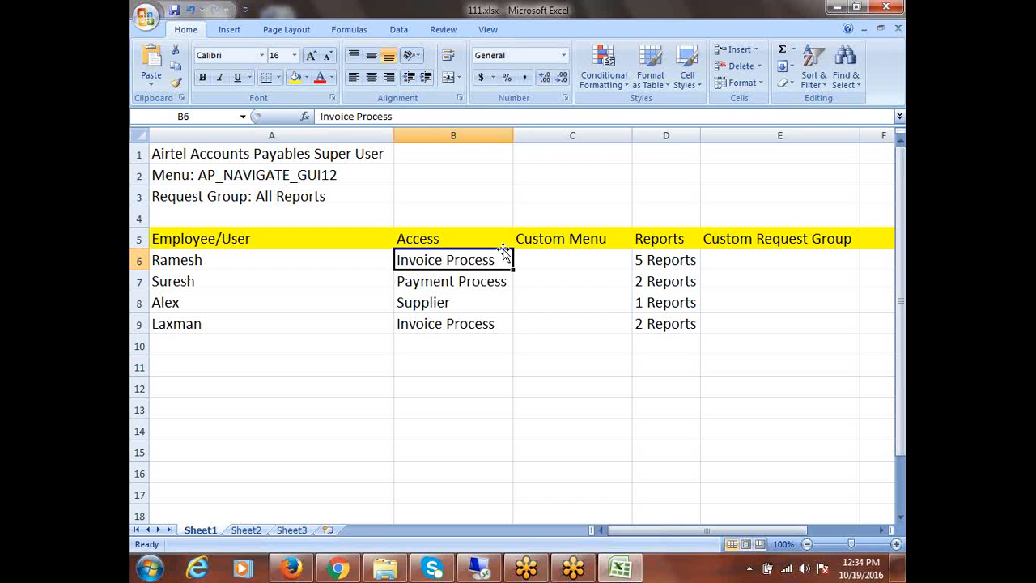
pyautogui.click(493, 575)
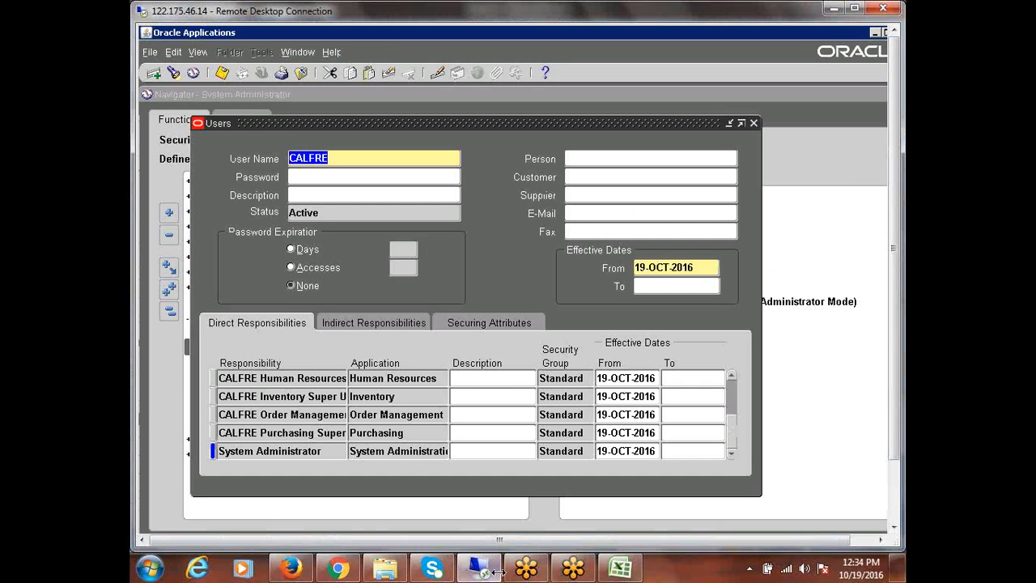
# Close the Users form, maximise the remote desktop window, and exit Oracle Applications
pyautogui.click(758, 120)
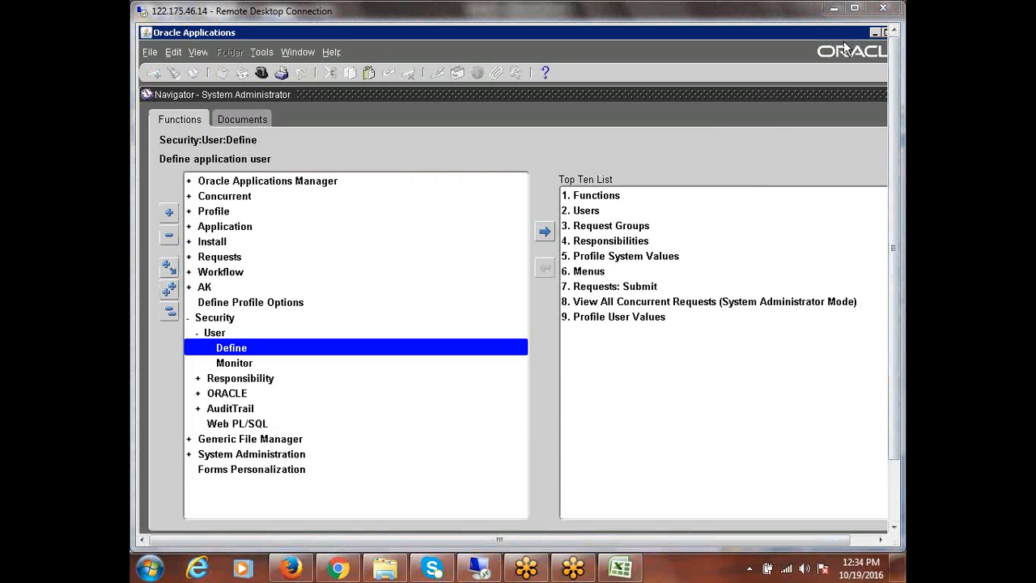
pyautogui.click(854, 8)
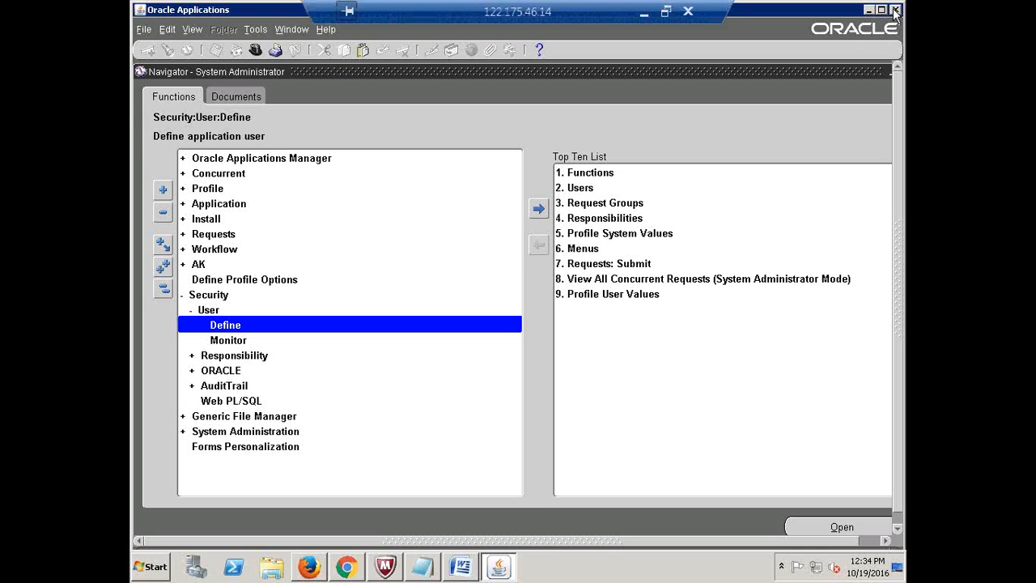
pyautogui.click(895, 10)
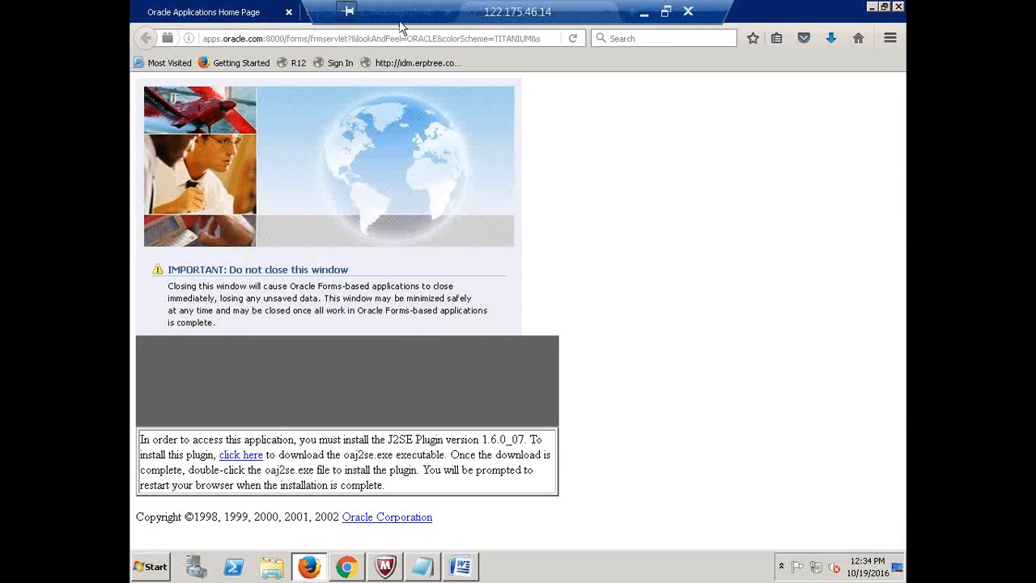
# Sign back in to R12 E-Business Suite with the account's user name and password, declining to save the login
pyautogui.click(289, 13)
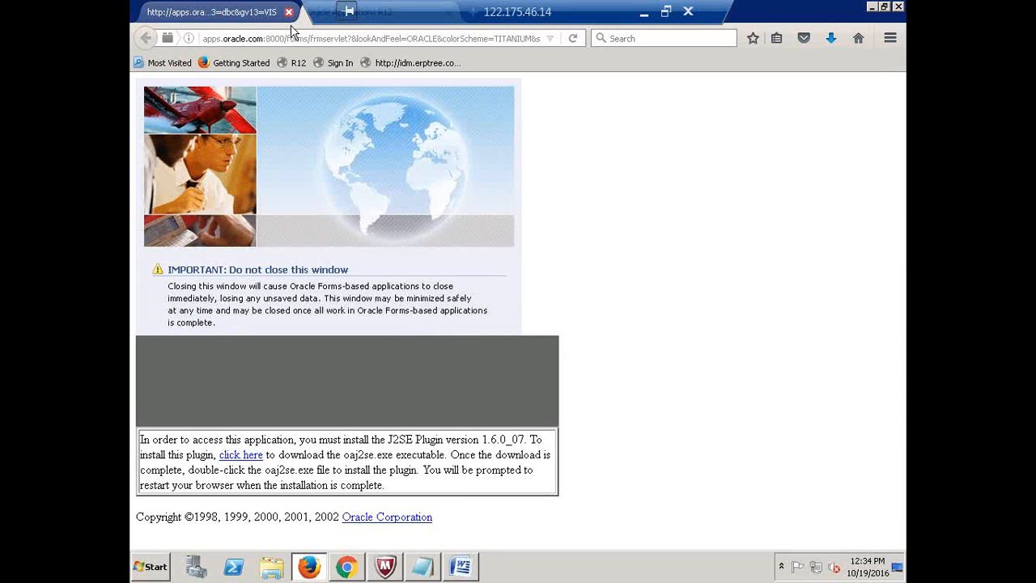
pyautogui.click(291, 63)
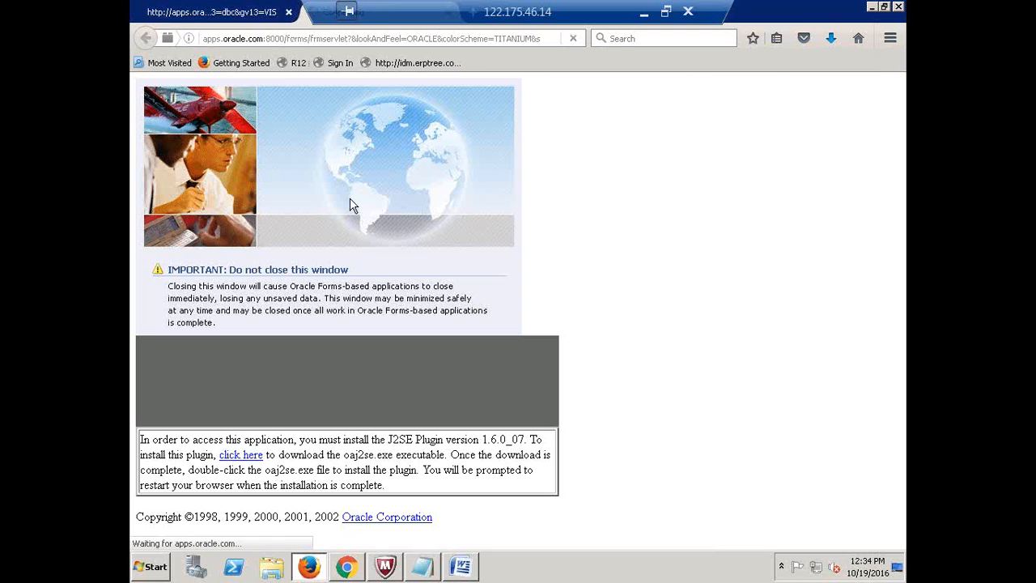
pyautogui.click(301, 65)
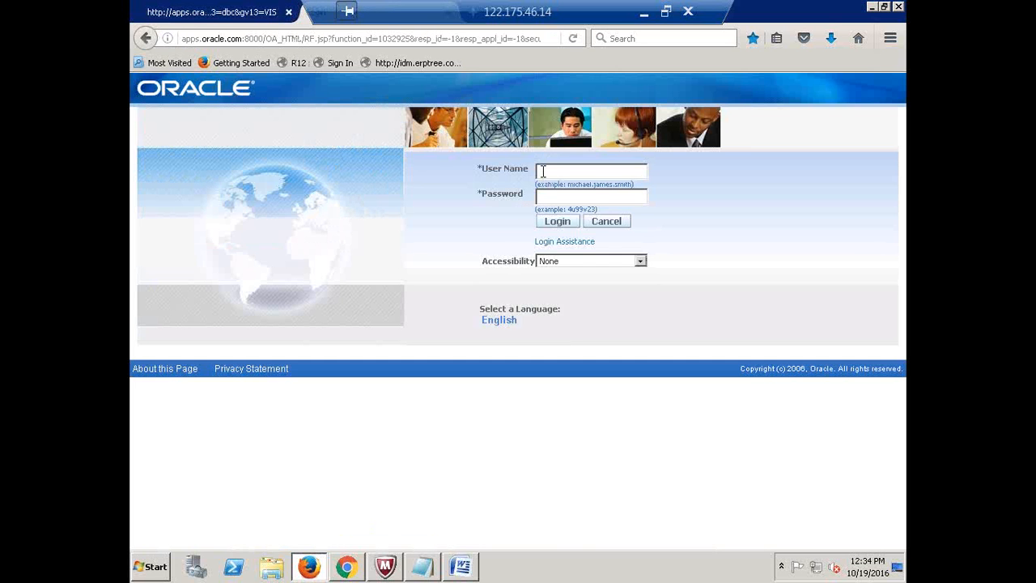
pyautogui.write('AIRTEL')
pyautogui.press('Tab')
pyautogui.write('welcome')
pyautogui.press('Return')
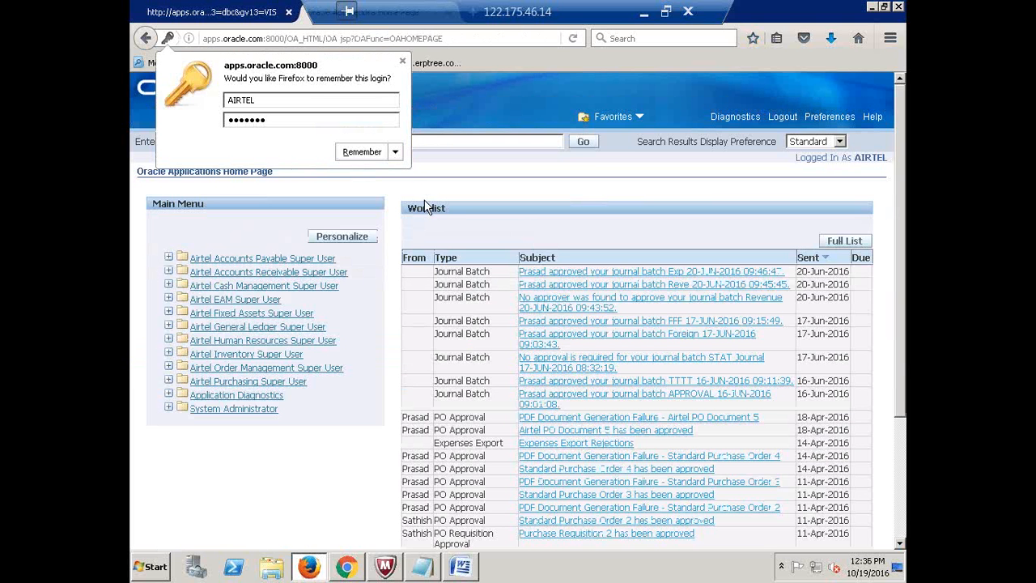
pyautogui.click(402, 61)
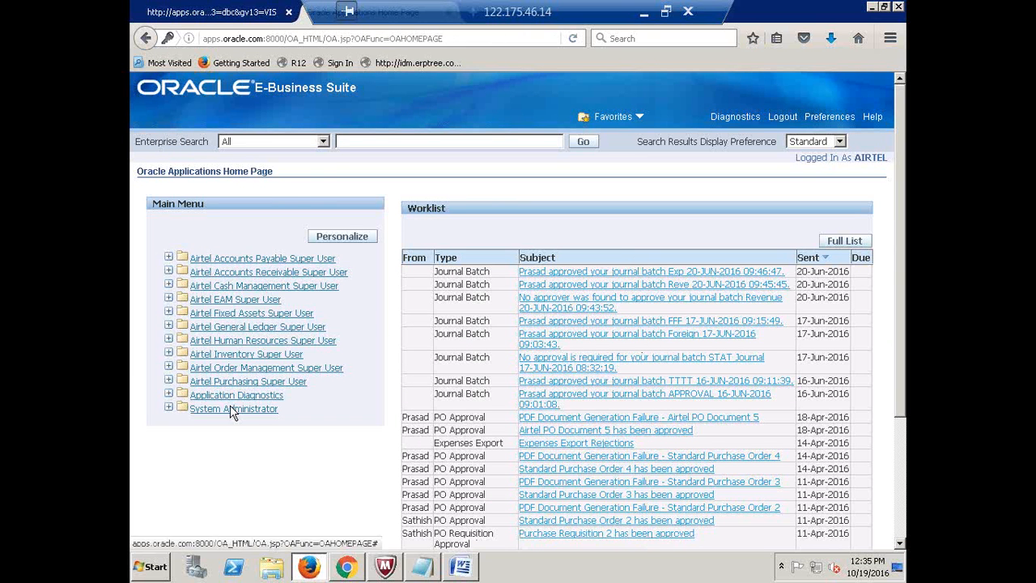
# Open the System Administrator responsibility and launch the Define Profile Options form
pyautogui.click(234, 367)
pyautogui.click(222, 413)
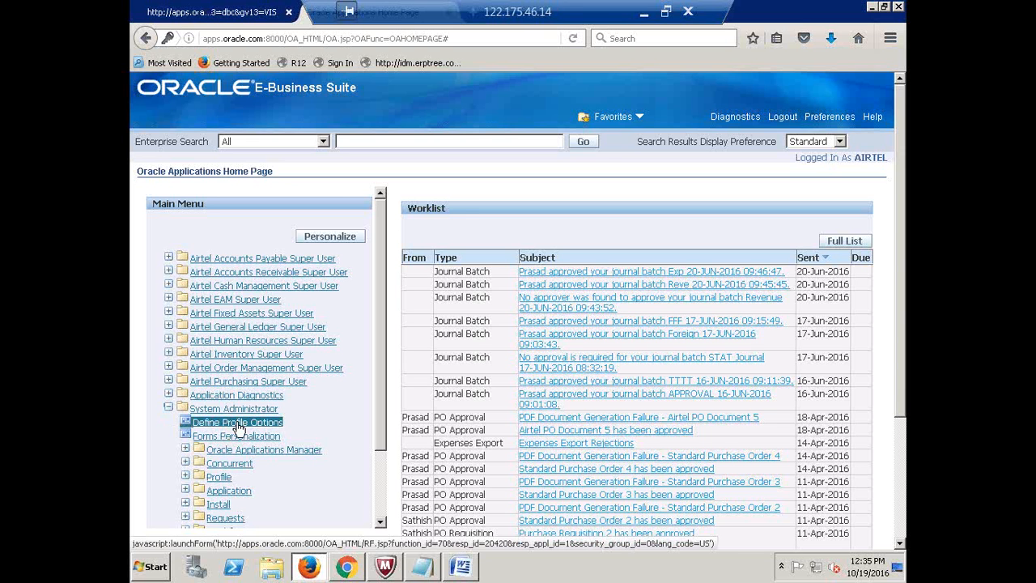
pyautogui.click(239, 426)
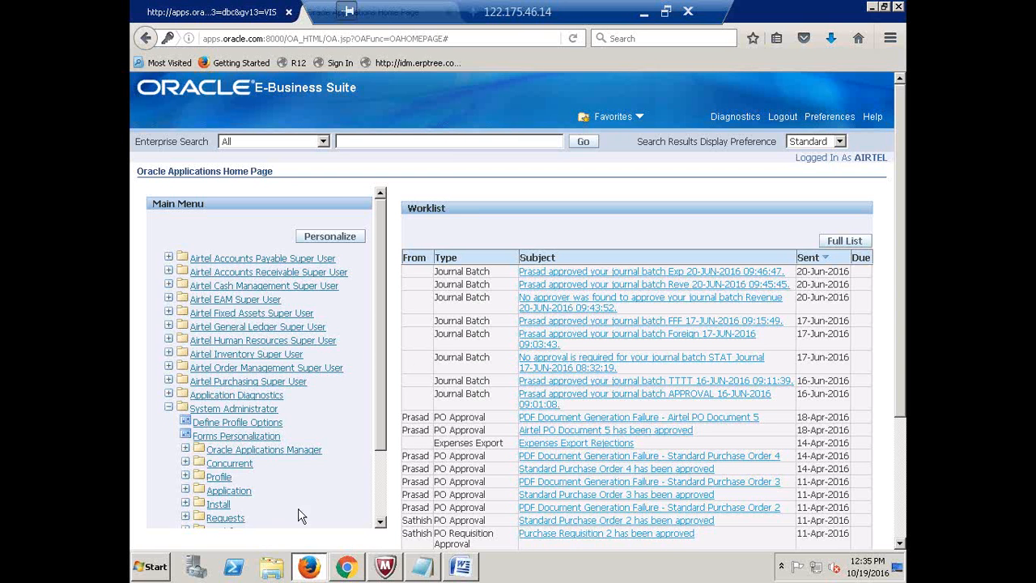
pyautogui.doubleClick(230, 426)
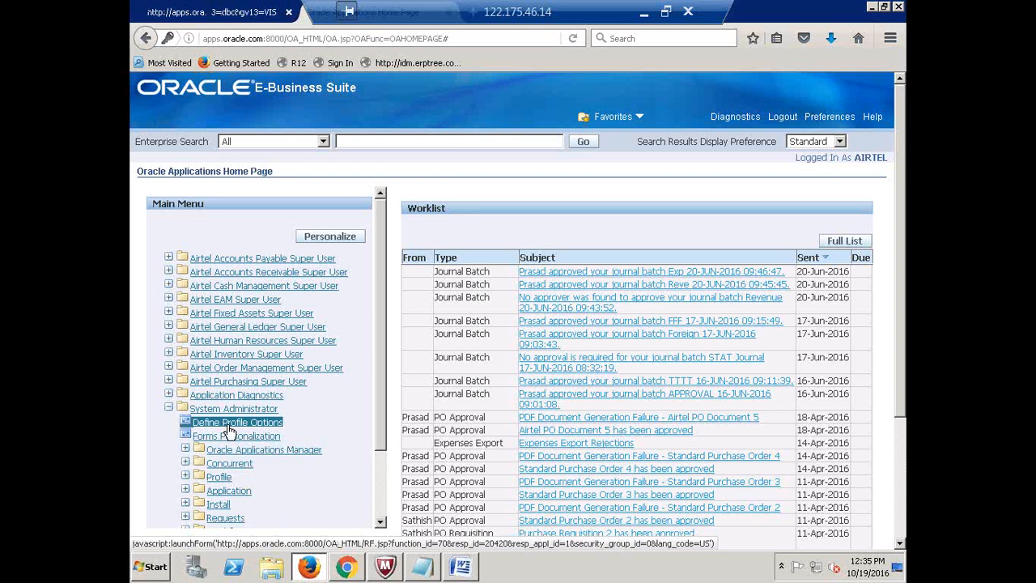
pyautogui.click(432, 136)
# Relaunch Define Profile Options and close the Oracle Applications Home Page tab
pyautogui.moveTo(417, 13); pyautogui.dragTo(589, 13)
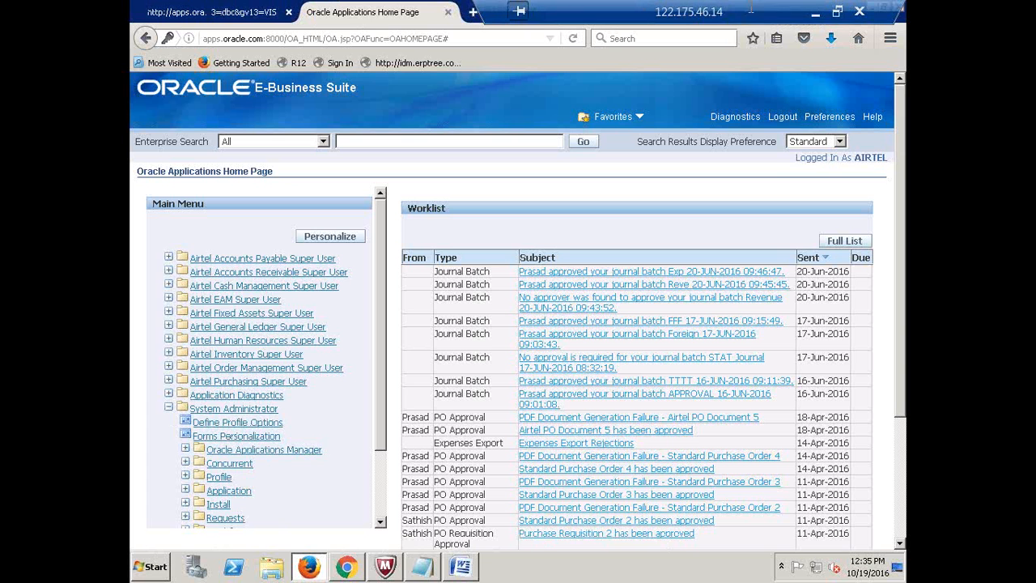
pyautogui.click(816, 13)
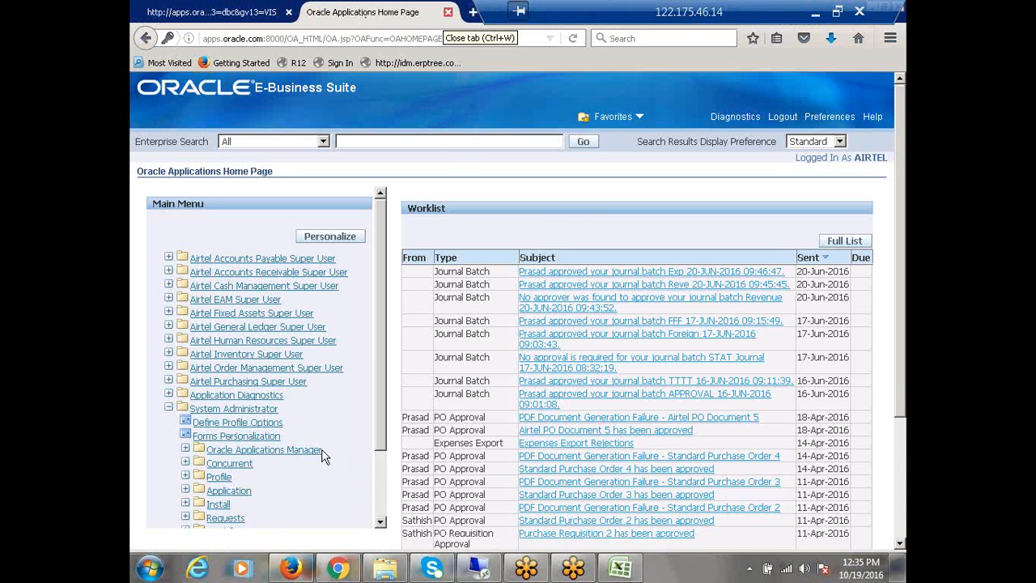
pyautogui.click(239, 423)
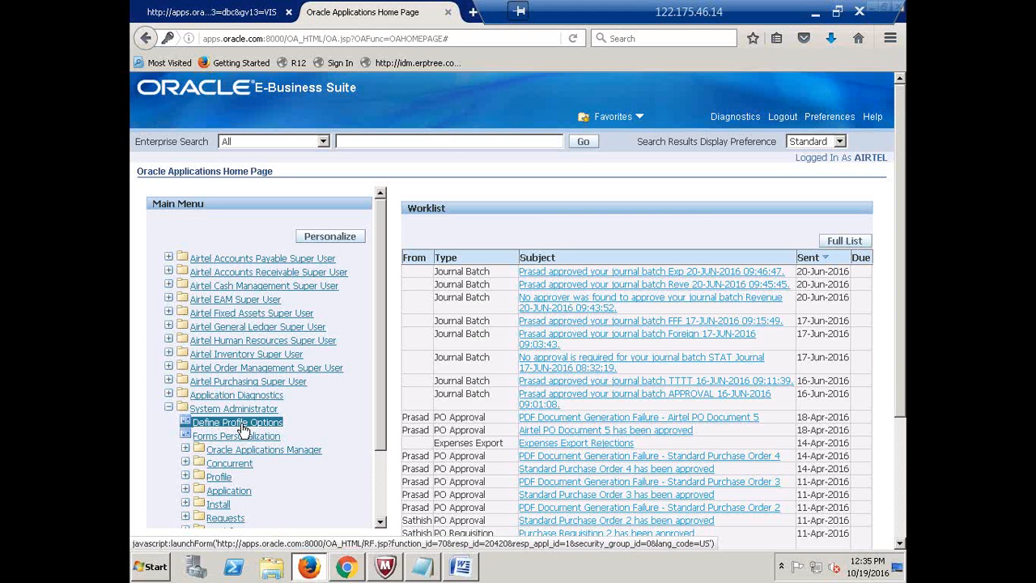
pyautogui.click(448, 13)
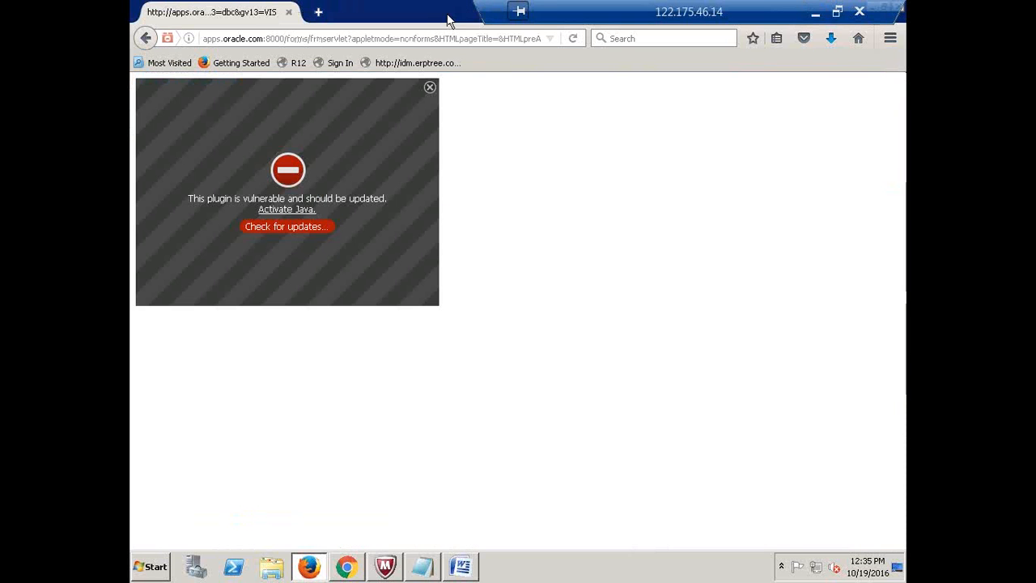
# Allow the blocked Java plugin to run, close the Profiles form, and select Application in the Navigator
pyautogui.click(281, 213)
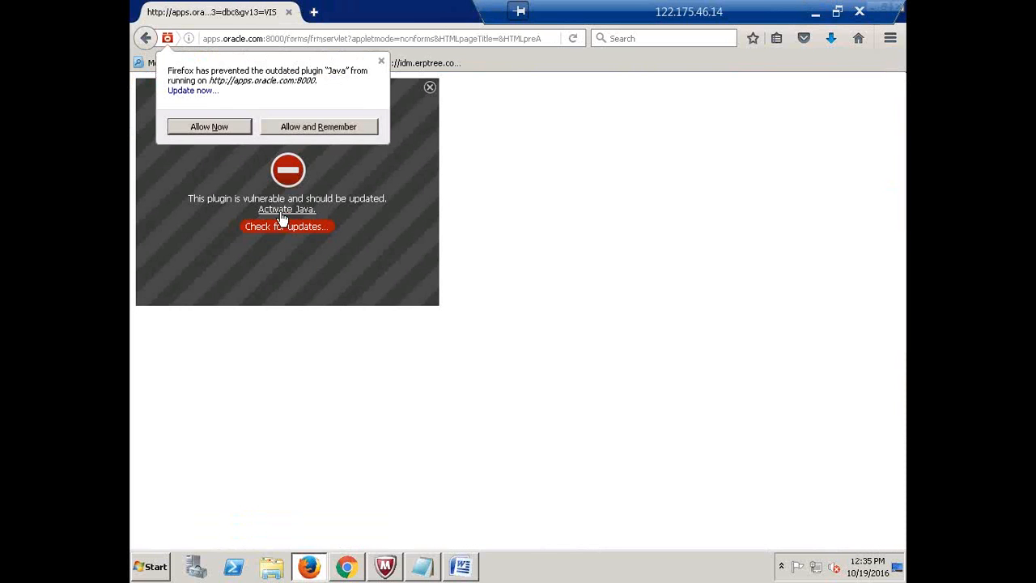
pyautogui.click(206, 128)
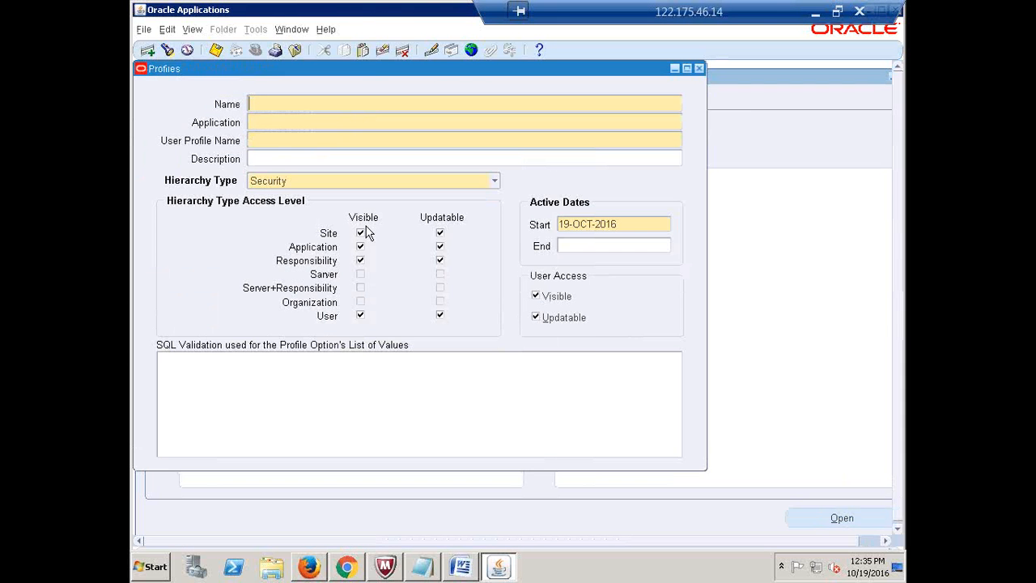
pyautogui.click(699, 68)
pyautogui.click(159, 295)
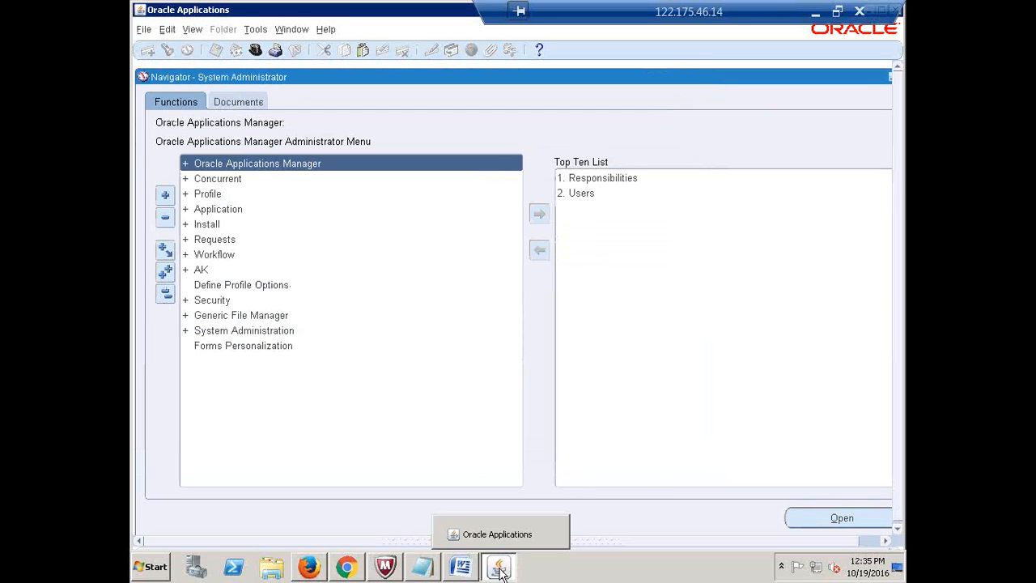
pyautogui.moveTo(500, 570)
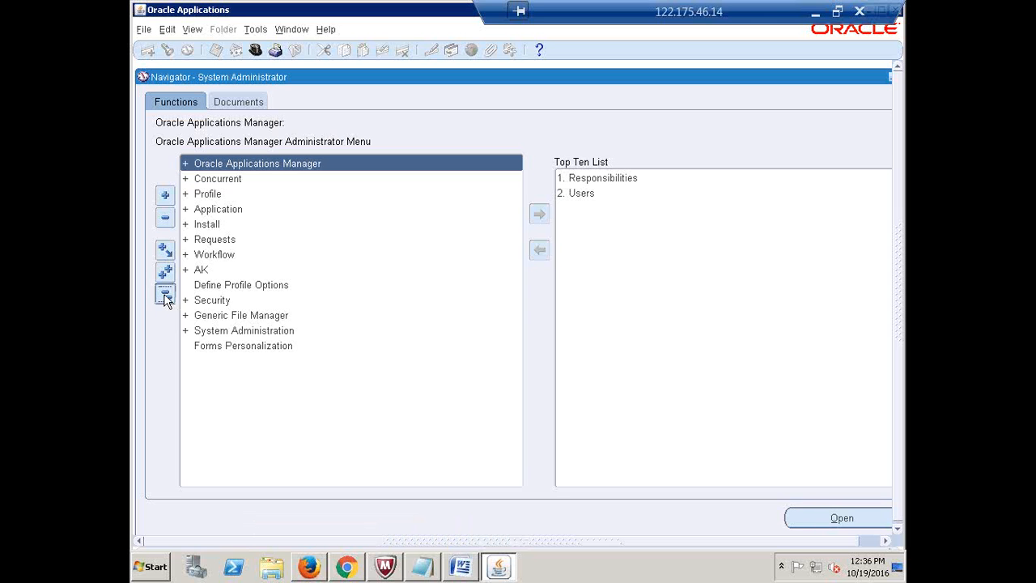
pyautogui.click(218, 213)
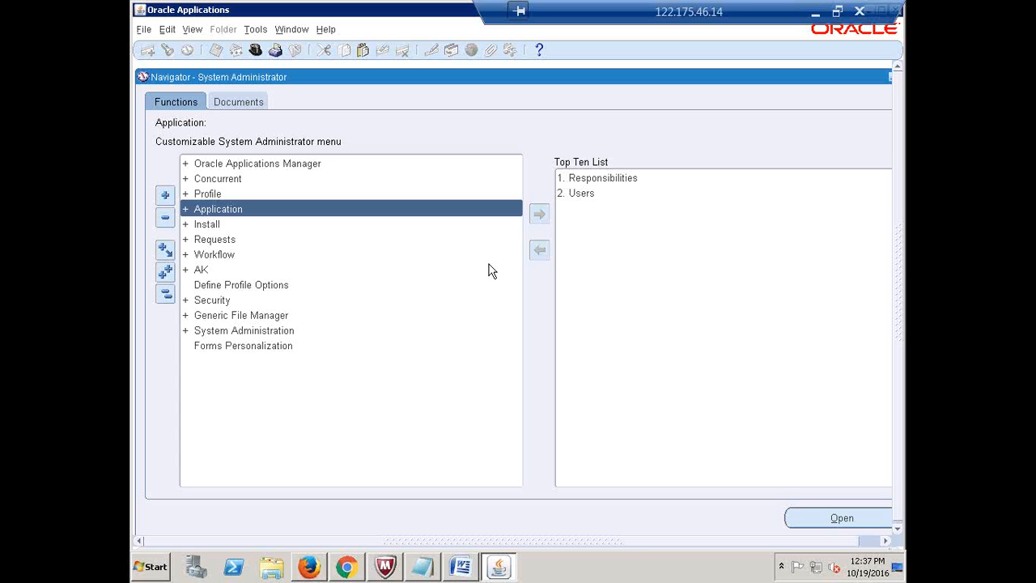
# Expand Application in the Navigator and open its Menu function
pyautogui.press('Return')
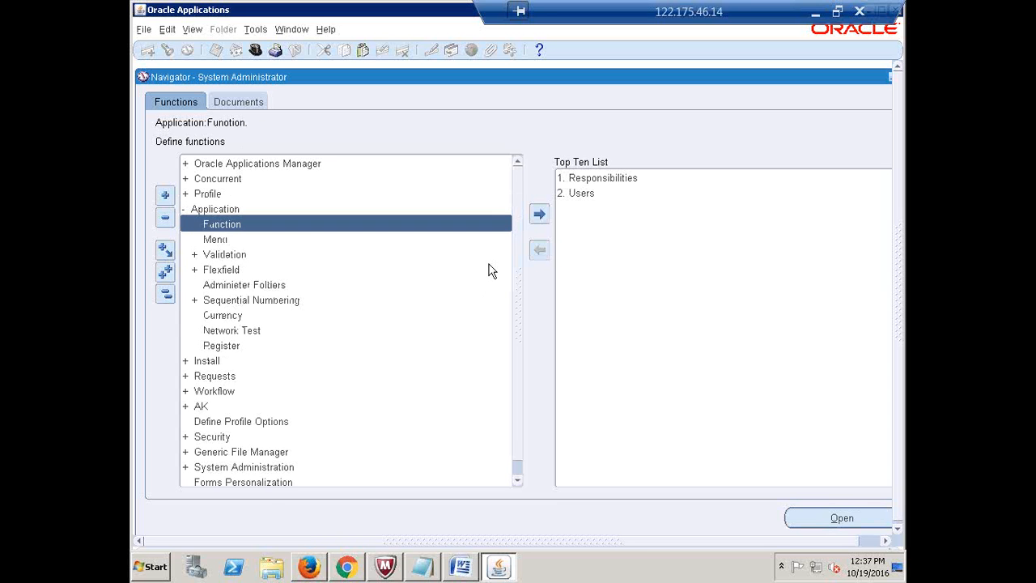
pyautogui.press('Down')
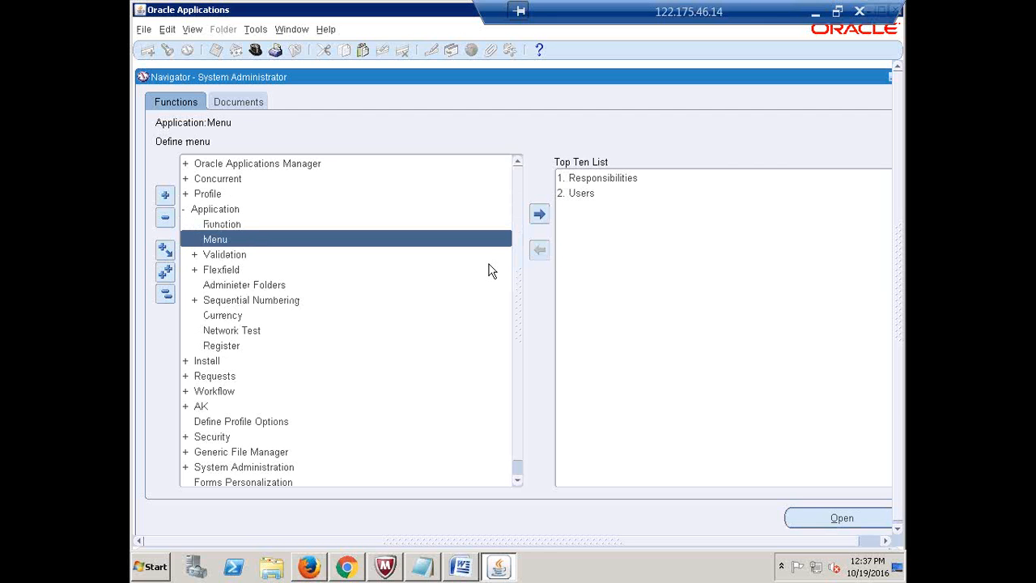
pyautogui.press('Return')
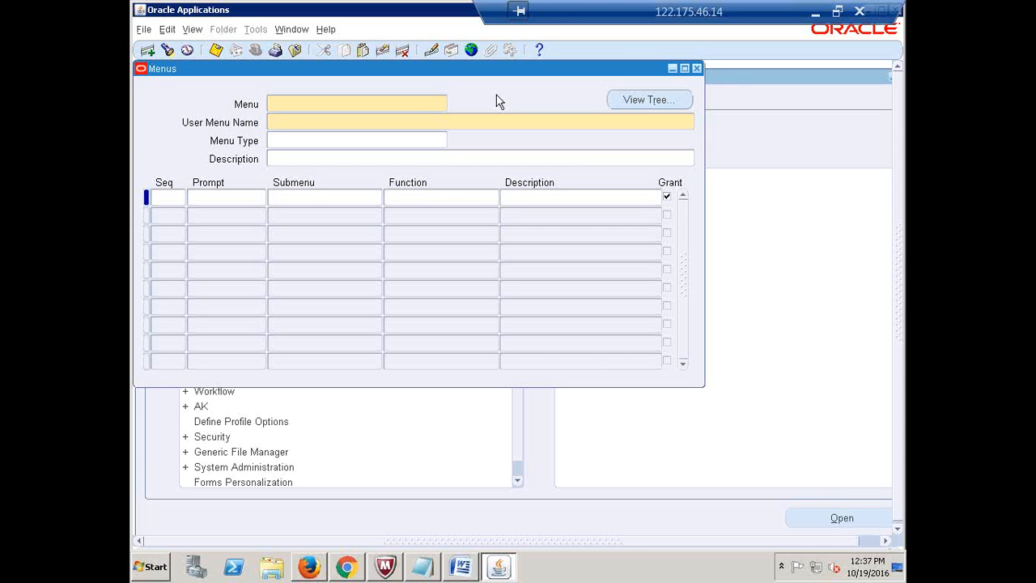
# Query the AP_NAVIGATE_GUI12 menu and select its AP_INVOICES_GUI12 submenu name in row 2
pyautogui.press('F11')
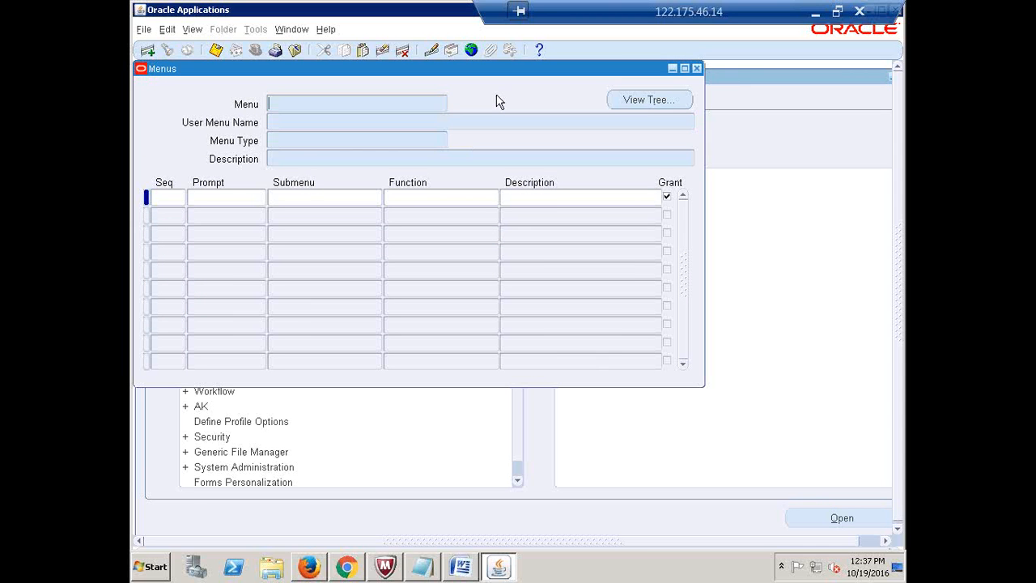
pyautogui.write('AP_NAVIGATE_GUI12')
pyautogui.hotkey('ctrl', 'F11')
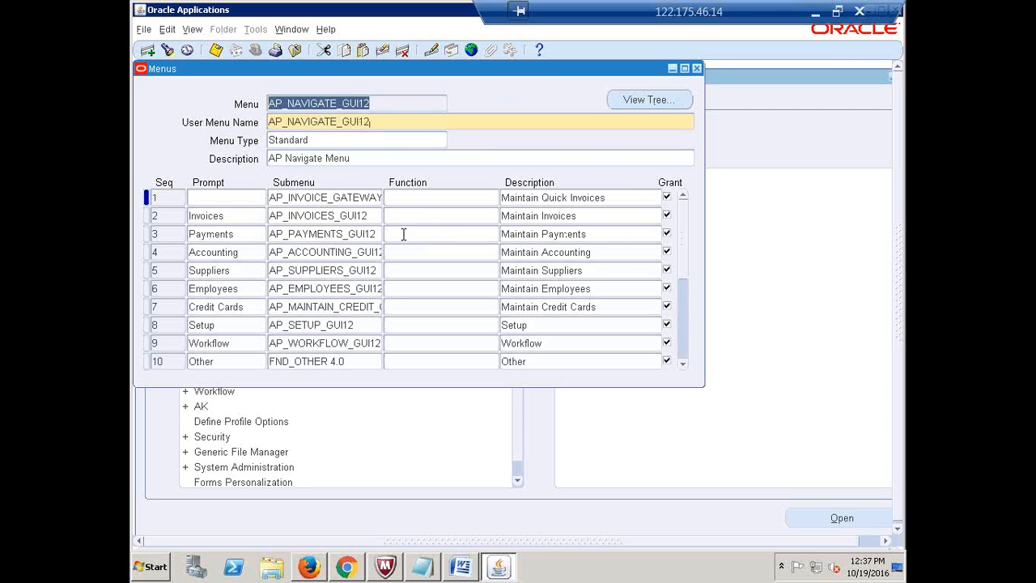
pyautogui.click(332, 216)
pyautogui.hotkey('ctrl', 'c')
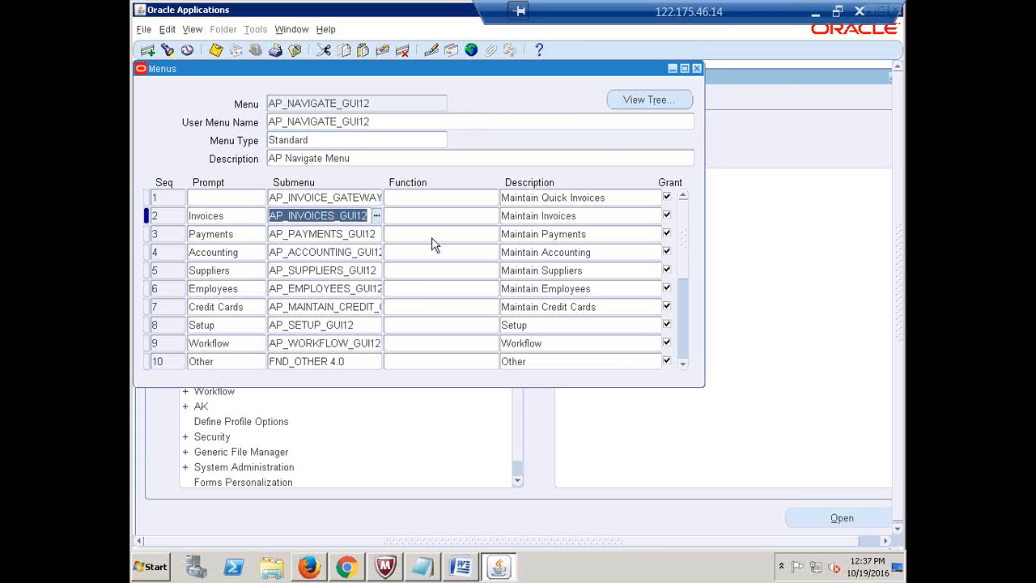
pyautogui.click(815, 11)
# Paste AP_INVOICES_GUI12 into C6 and widen column C so the name fits
pyautogui.click(558, 260)
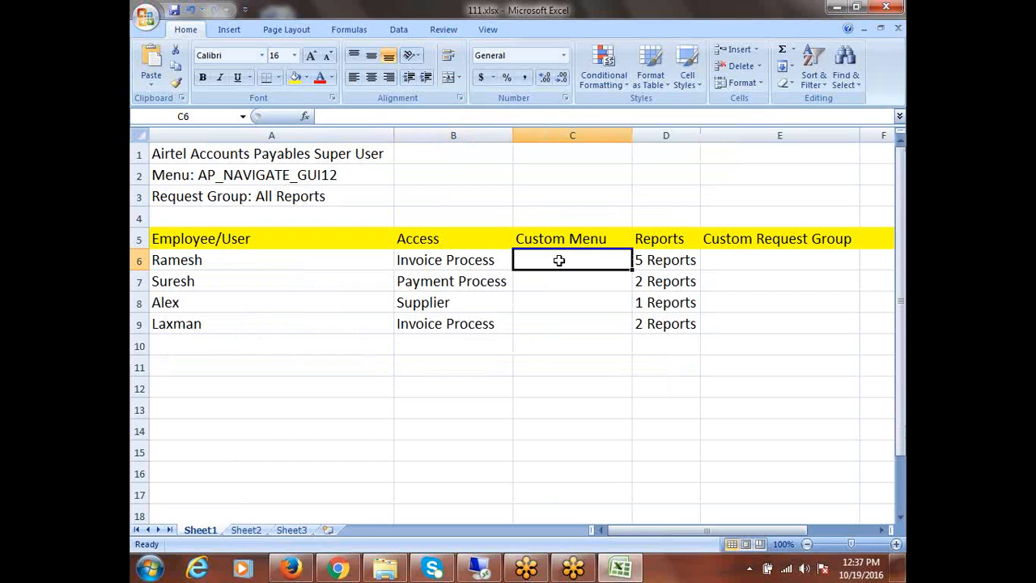
pyautogui.hotkey('ctrl', 'v')
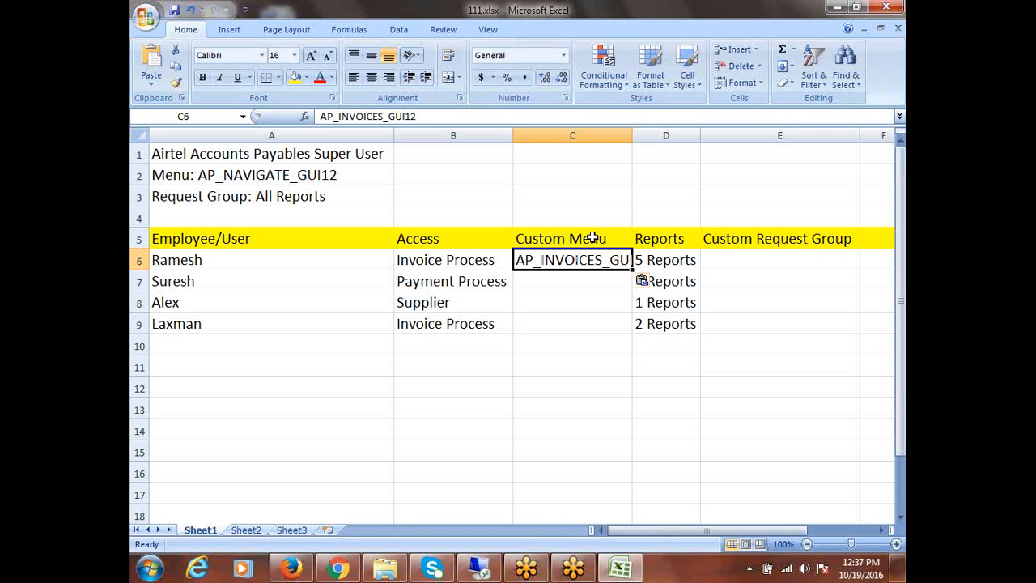
pyautogui.moveTo(631, 136); pyautogui.dragTo(691, 148)
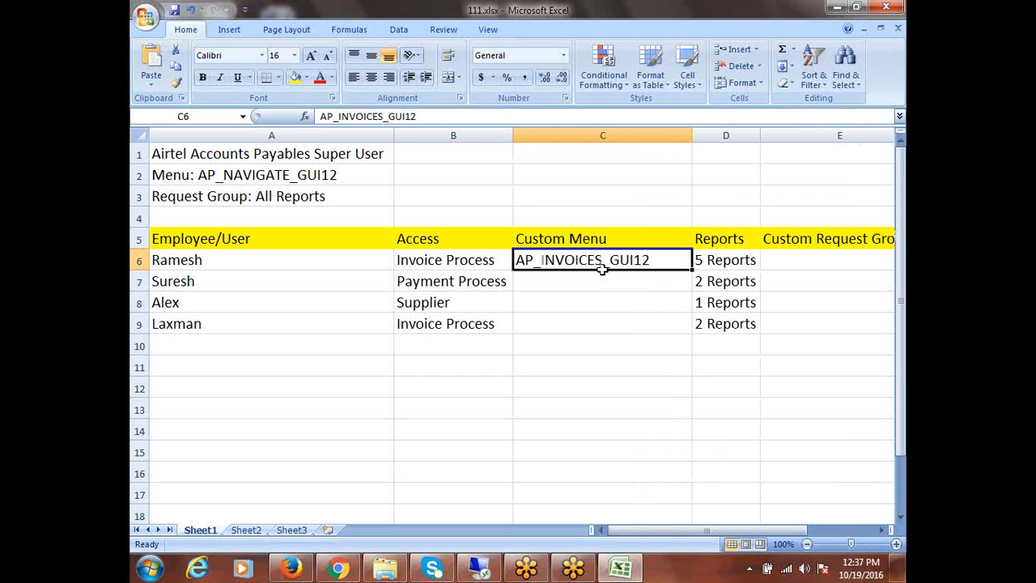
pyautogui.click(429, 284)
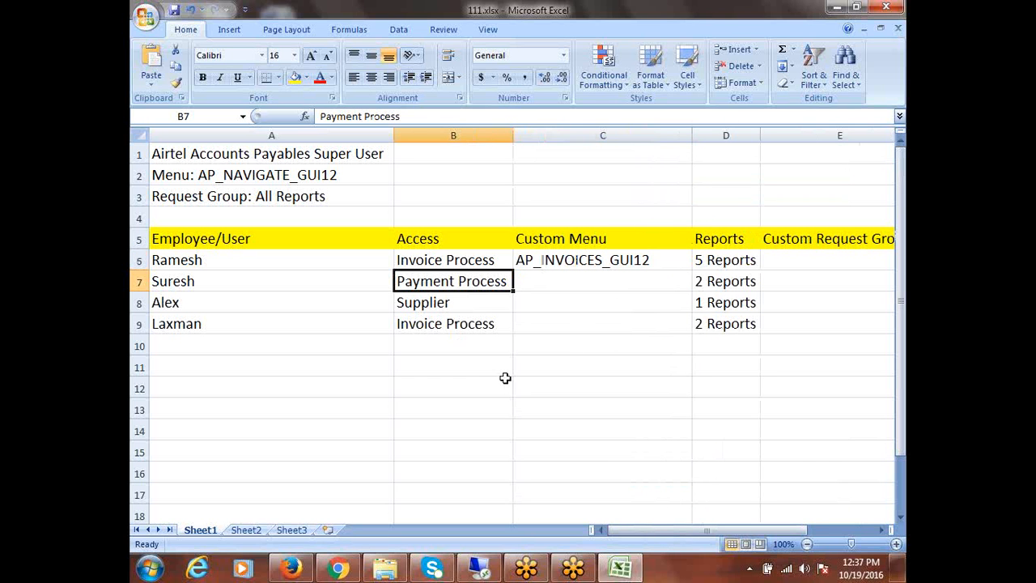
pyautogui.click(467, 570)
pyautogui.click(218, 237)
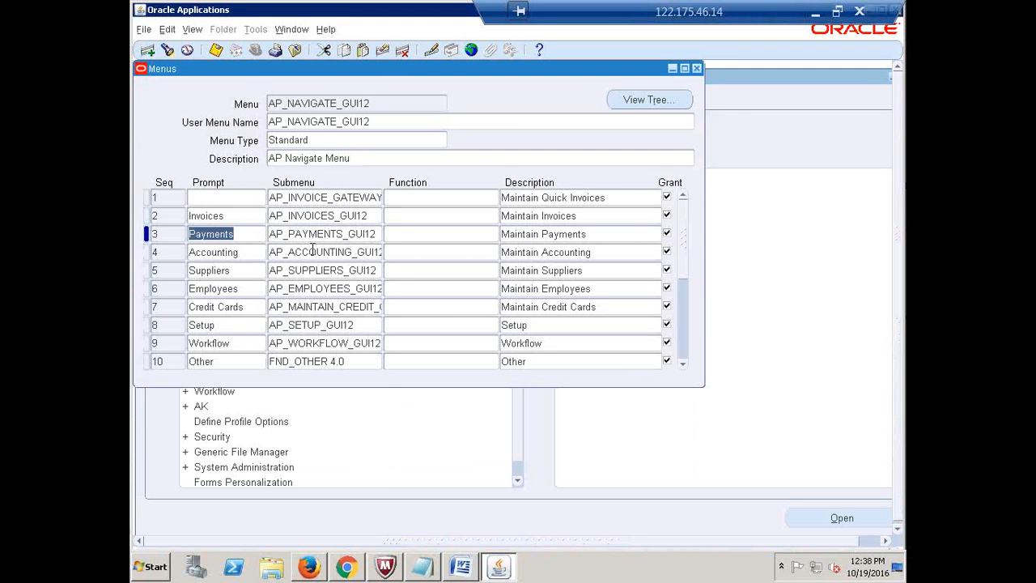
# Select the AP_PAYMENTS_GUI12 submenu name in row 3 of AP_NAVIGATE_GUI12
pyautogui.click(322, 236)
pyautogui.hotkey('ctrl', 'c')
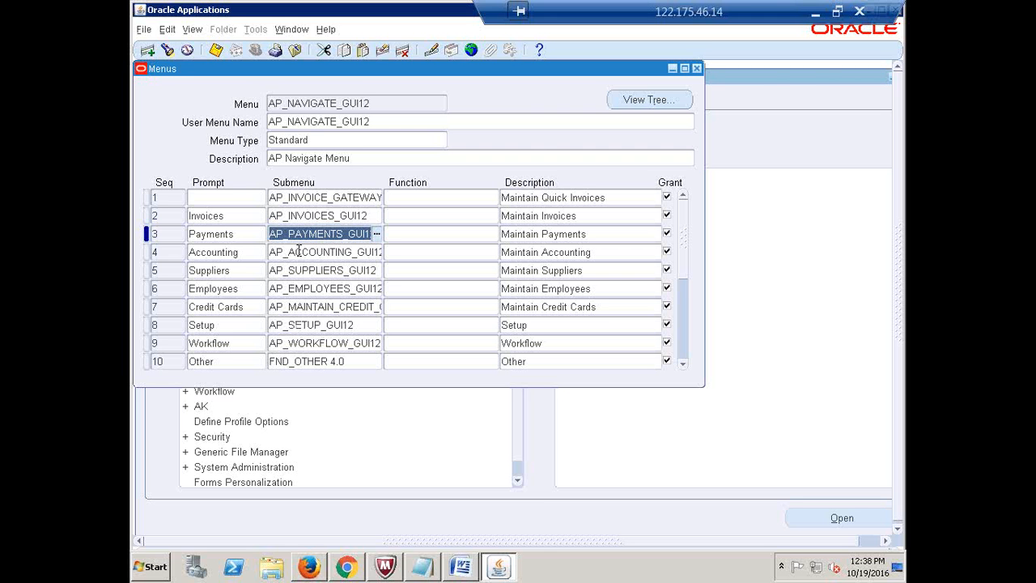
pyautogui.click(816, 17)
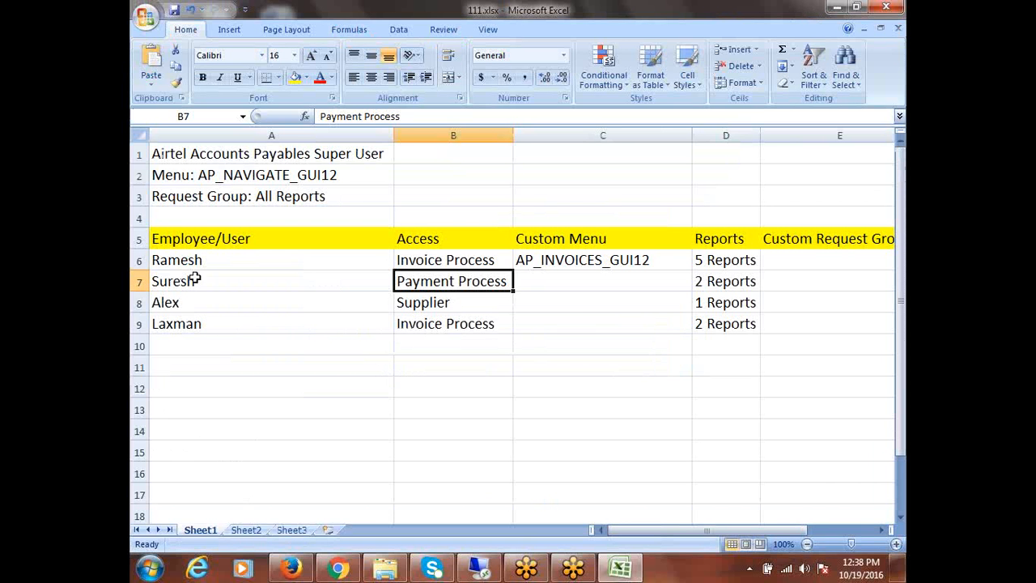
# Paste AP_PAYMENTS_GUI12 into Custom Menu cell C7
pyautogui.click(552, 285)
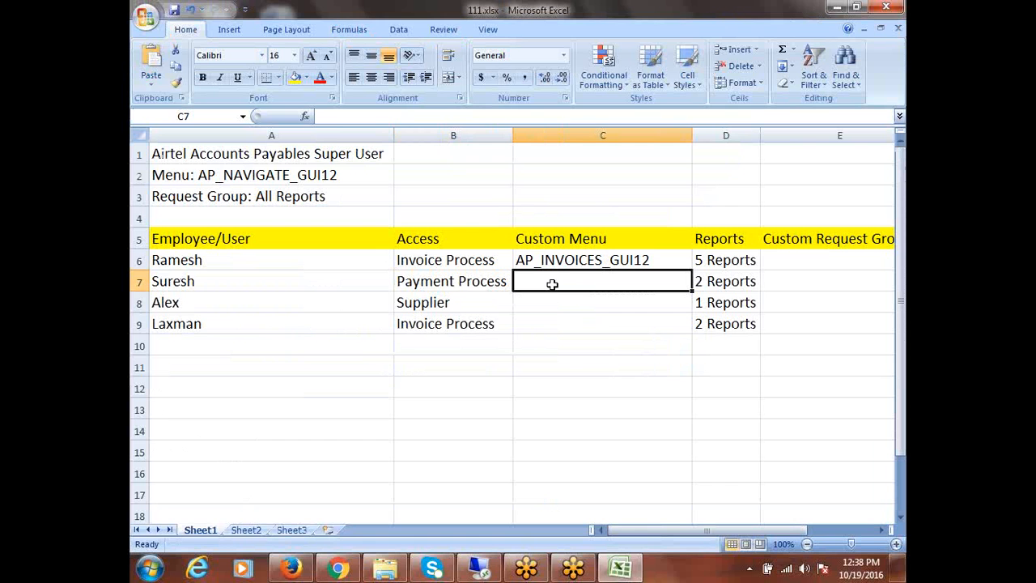
pyautogui.hotkey('ctrl', 'v')
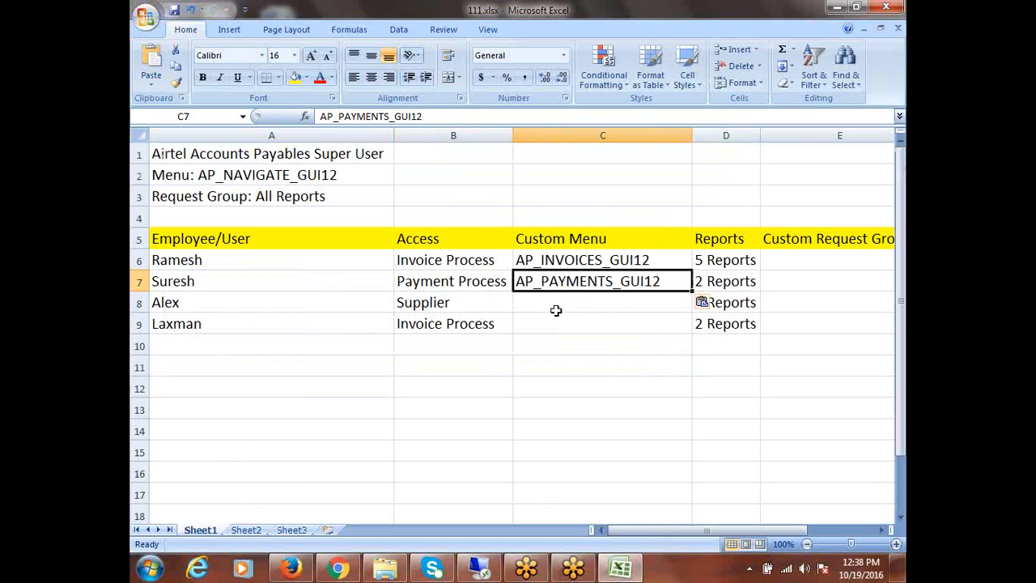
pyautogui.click(206, 300)
pyautogui.click(458, 306)
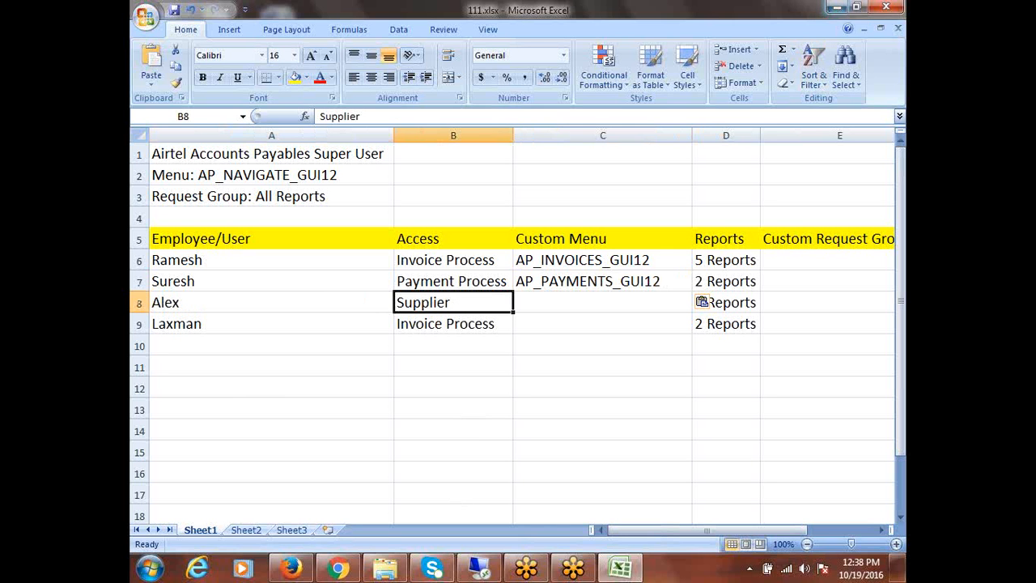
# Take the suppliers submenu name from row 5 in Oracle and paste AP_SUPPLIERS_GUI12 into C8
pyautogui.click(480, 566)
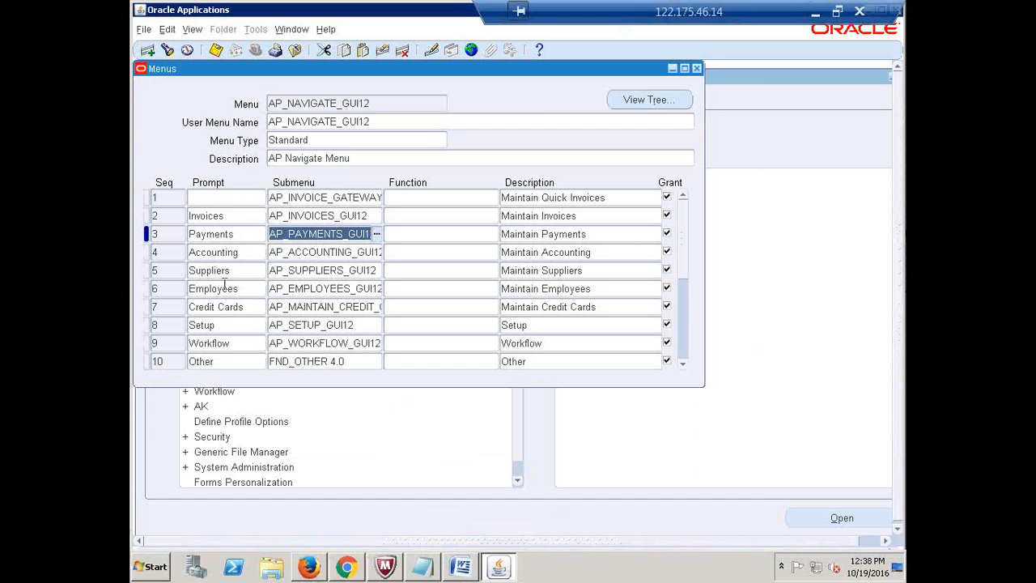
pyautogui.click(221, 270)
pyautogui.click(307, 276)
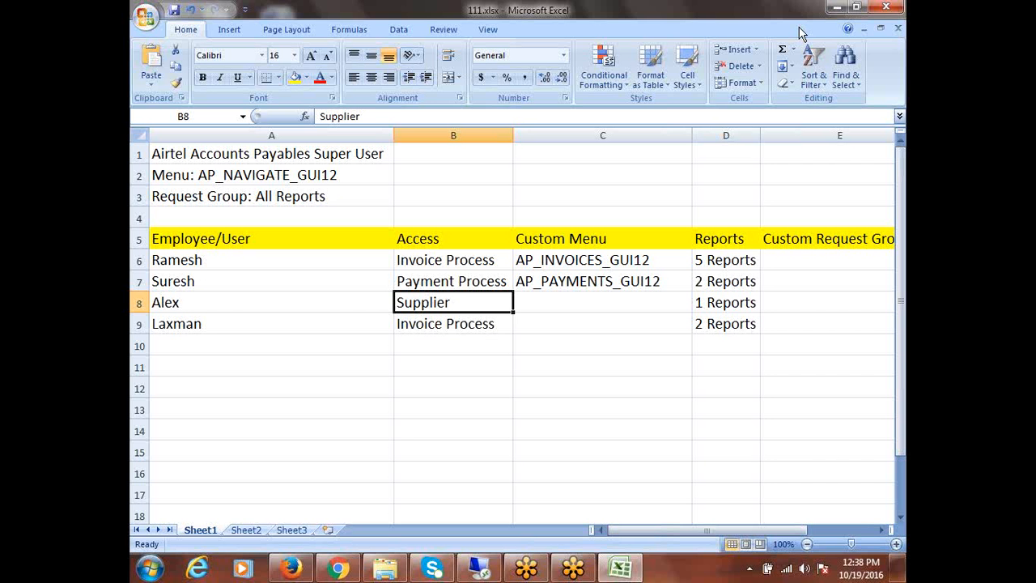
pyautogui.click(815, 12)
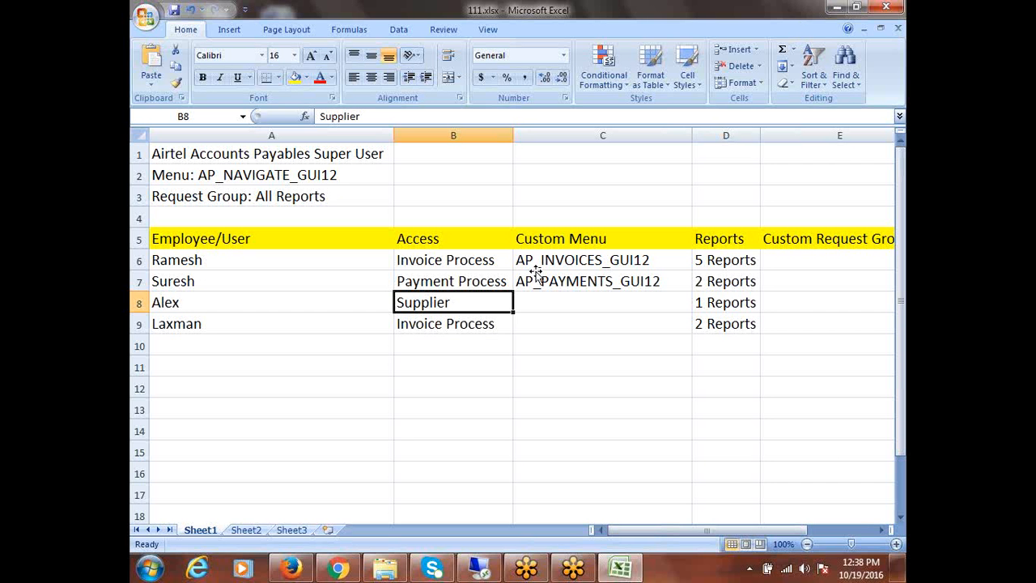
pyautogui.click(550, 306)
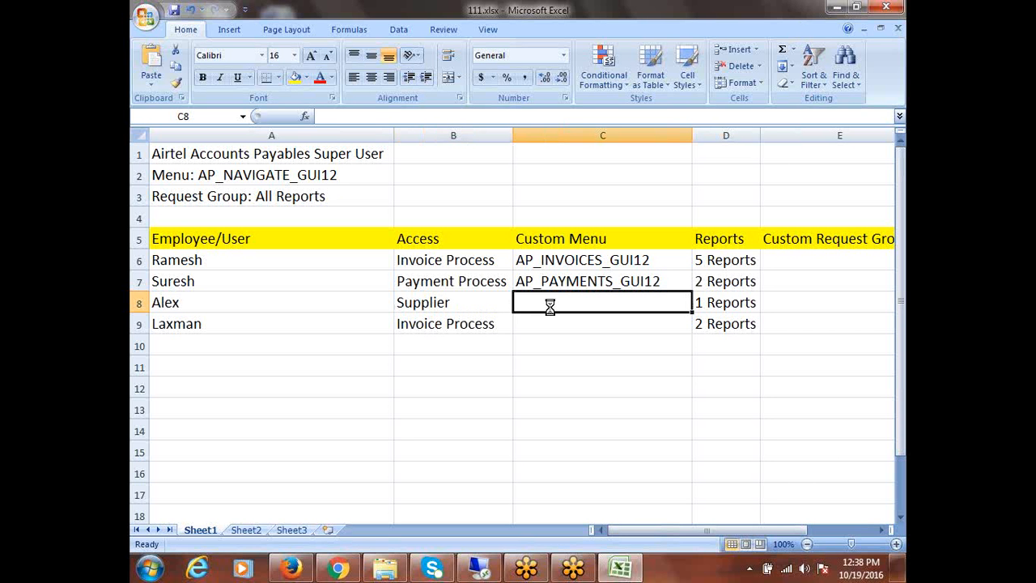
pyautogui.write('AP_SUPPLIERS_GUI12')
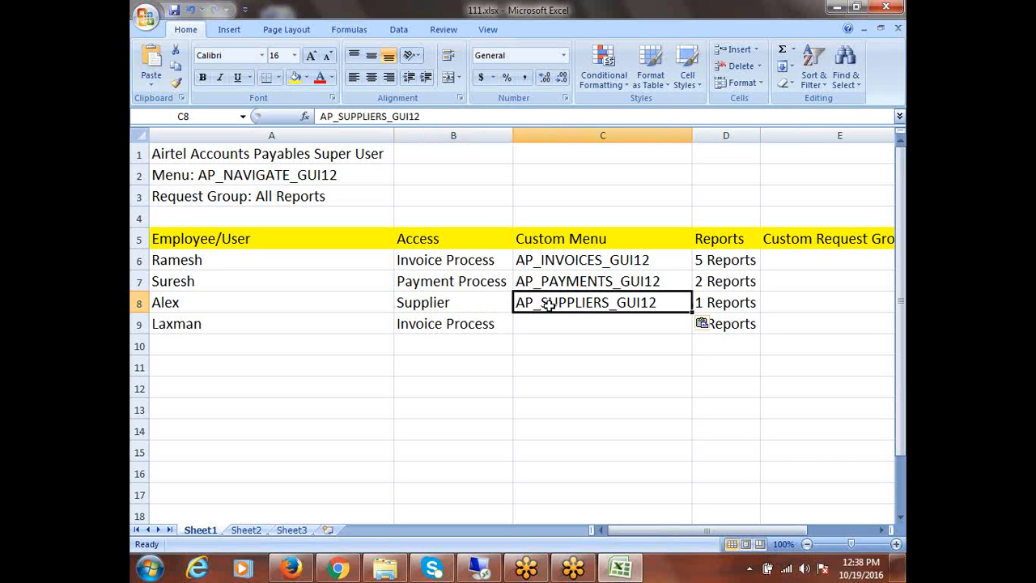
# Copy AP_INVOICES_GUI12 from C6 into C9 and save 111.xlsx
pyautogui.click(473, 325)
pyautogui.click(587, 266)
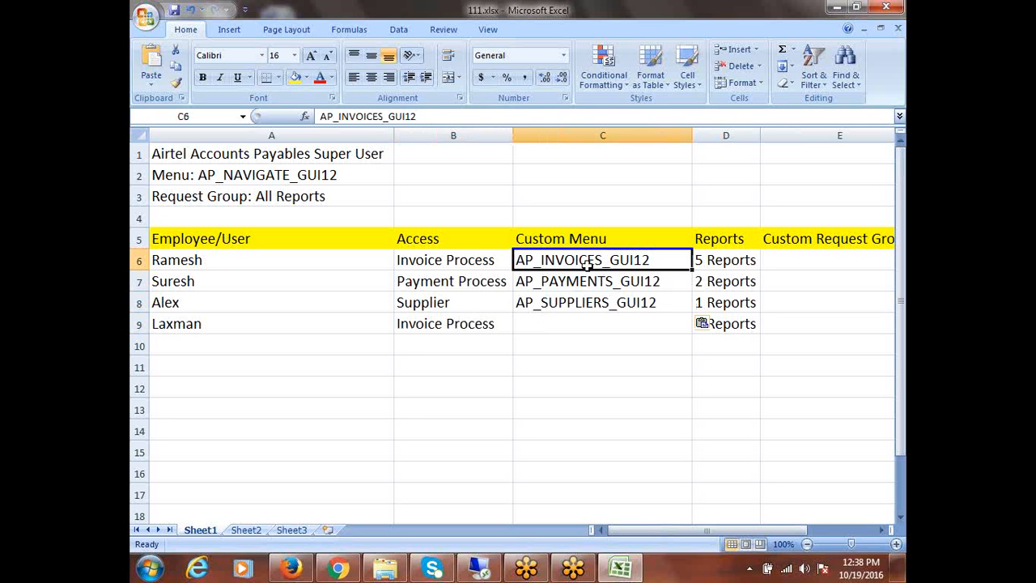
pyautogui.hotkey('ctrl', 'c')
pyautogui.click(574, 326)
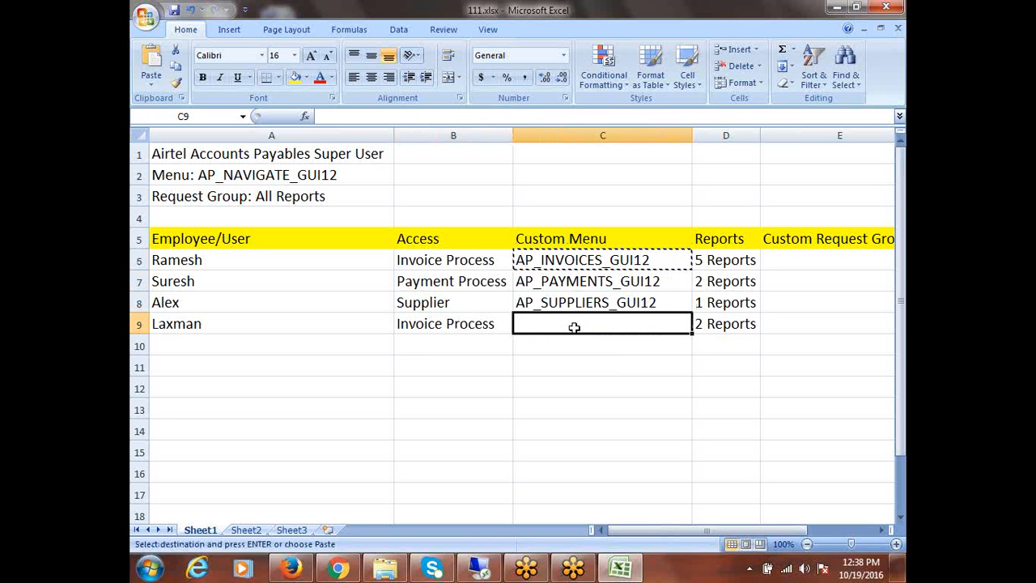
pyautogui.hotkey('ctrl', 'v')
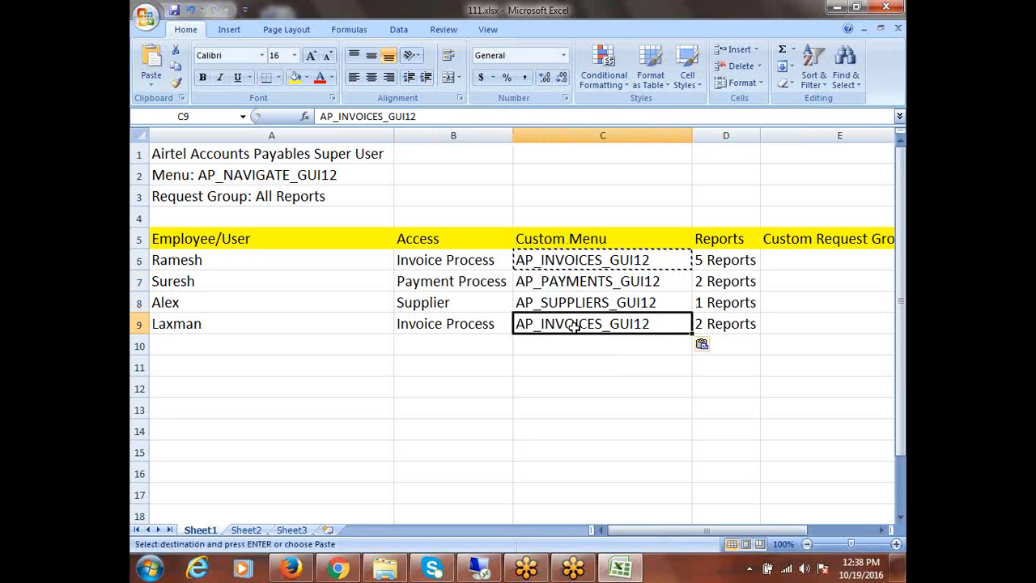
pyautogui.click(671, 389)
pyautogui.hotkey('ctrl', 's')
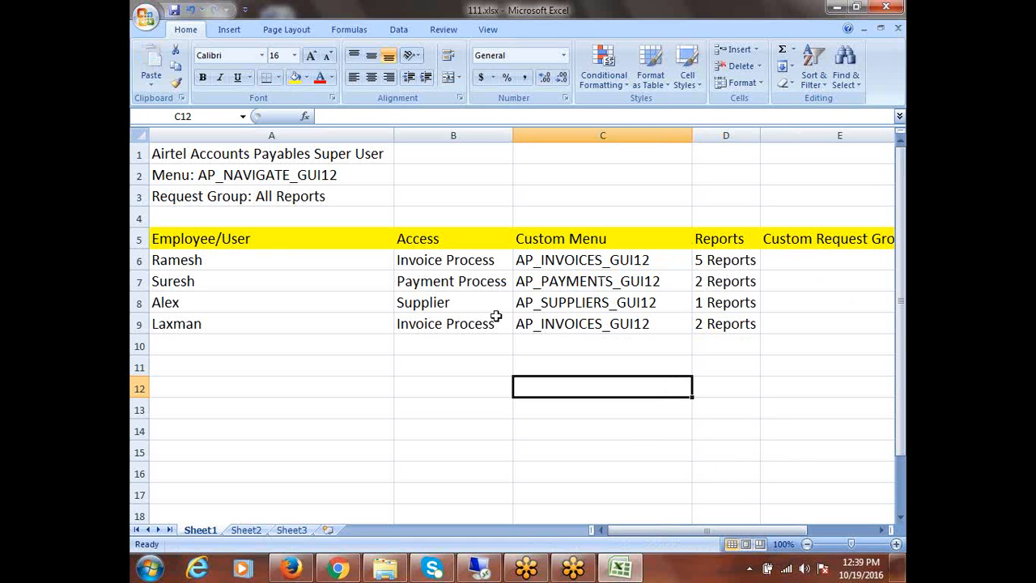
# Check each Access entry in B6–B8 against its Custom Menu name in column C
pyautogui.click(551, 264)
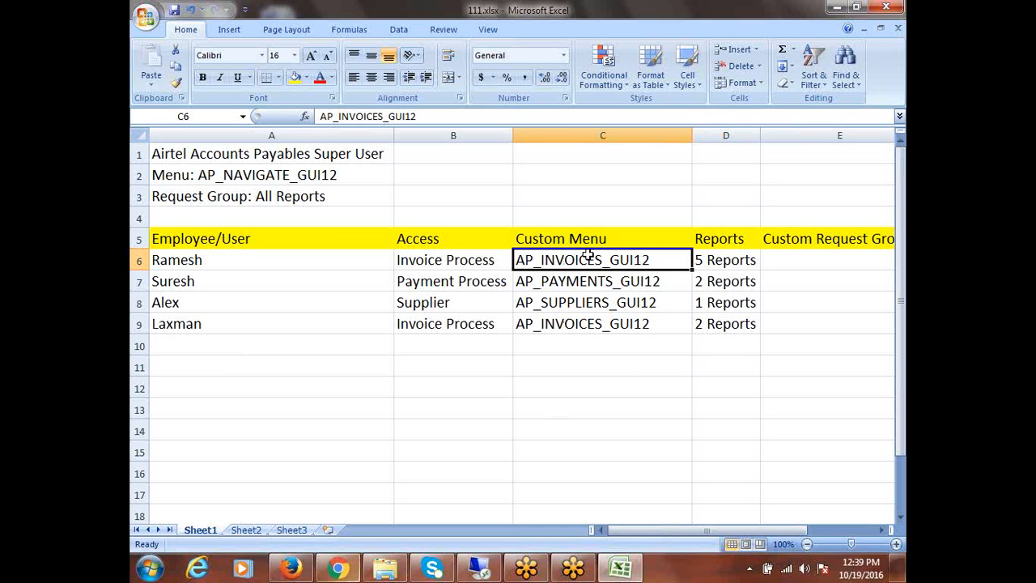
pyautogui.click(671, 328)
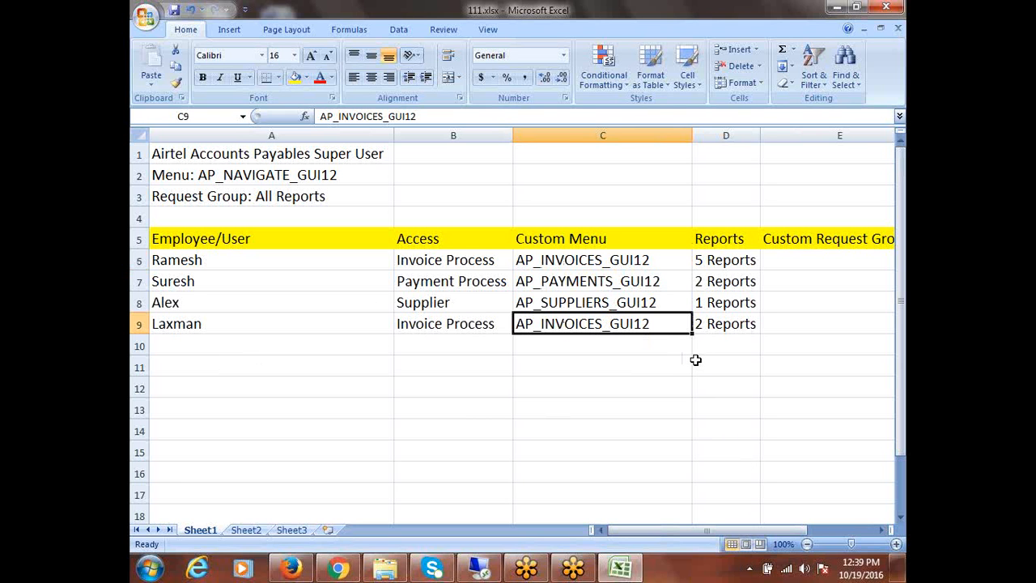
pyautogui.click(419, 263)
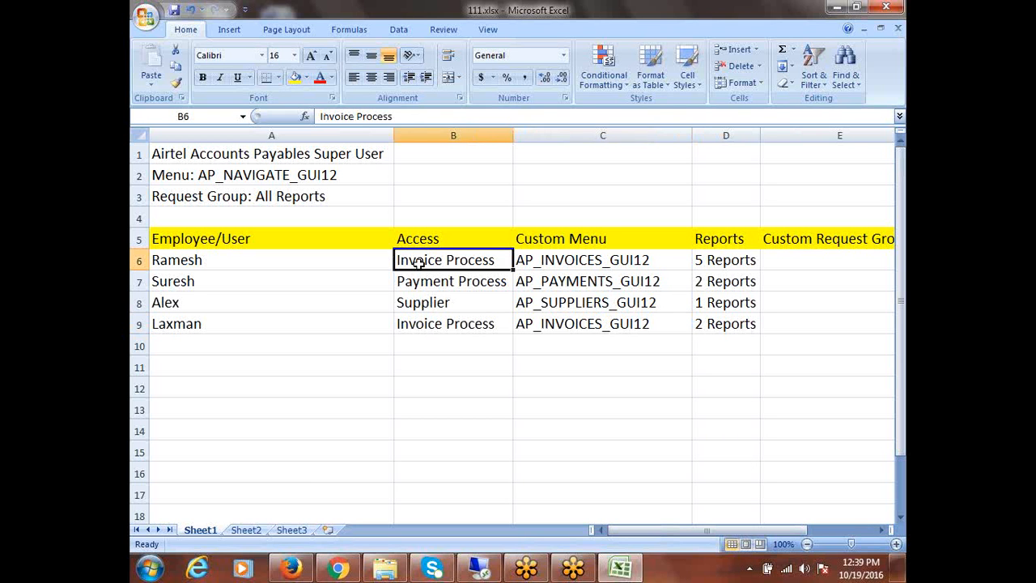
pyautogui.click(540, 261)
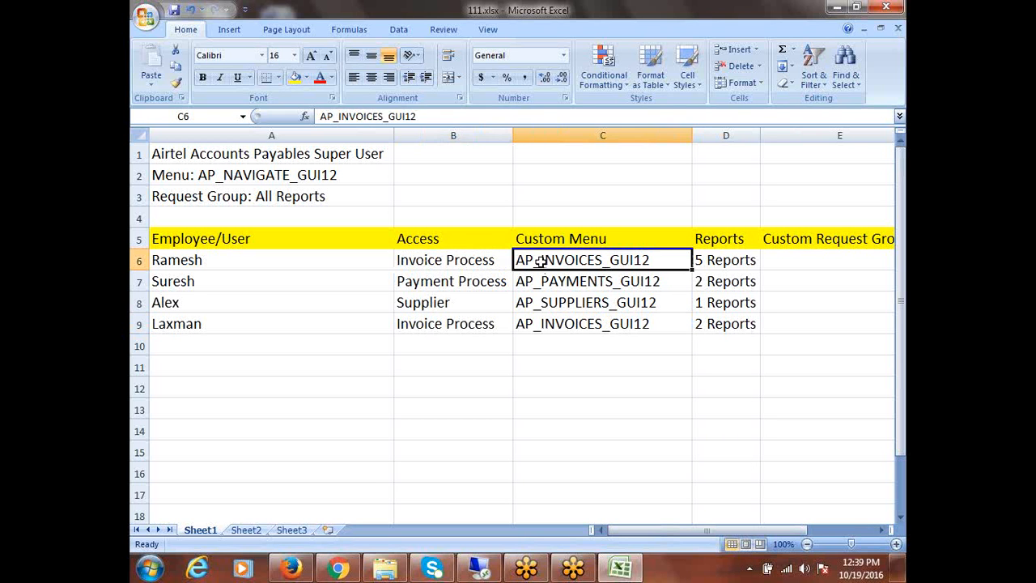
pyautogui.click(416, 285)
pyautogui.click(564, 283)
pyautogui.click(417, 305)
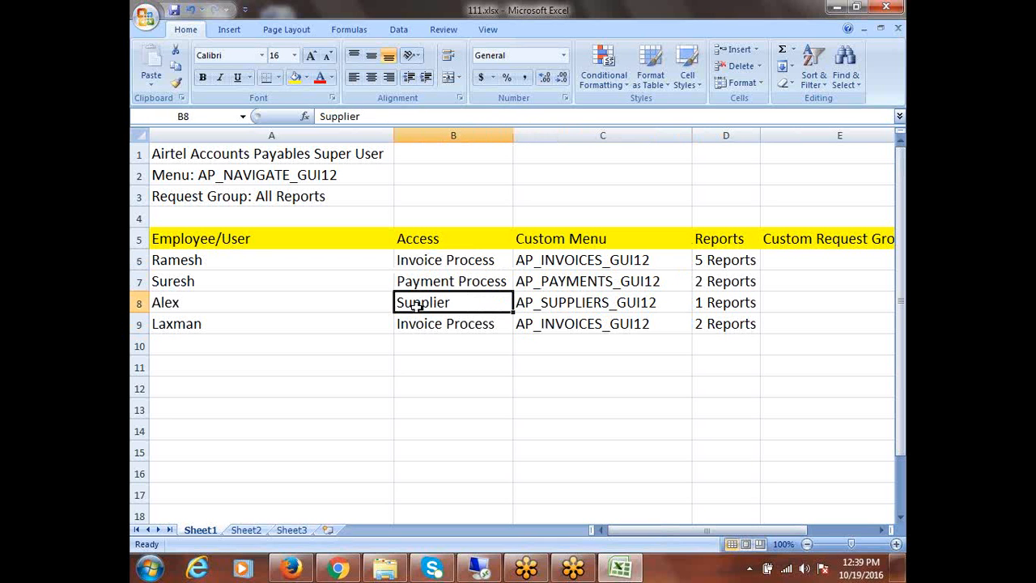
pyautogui.click(569, 299)
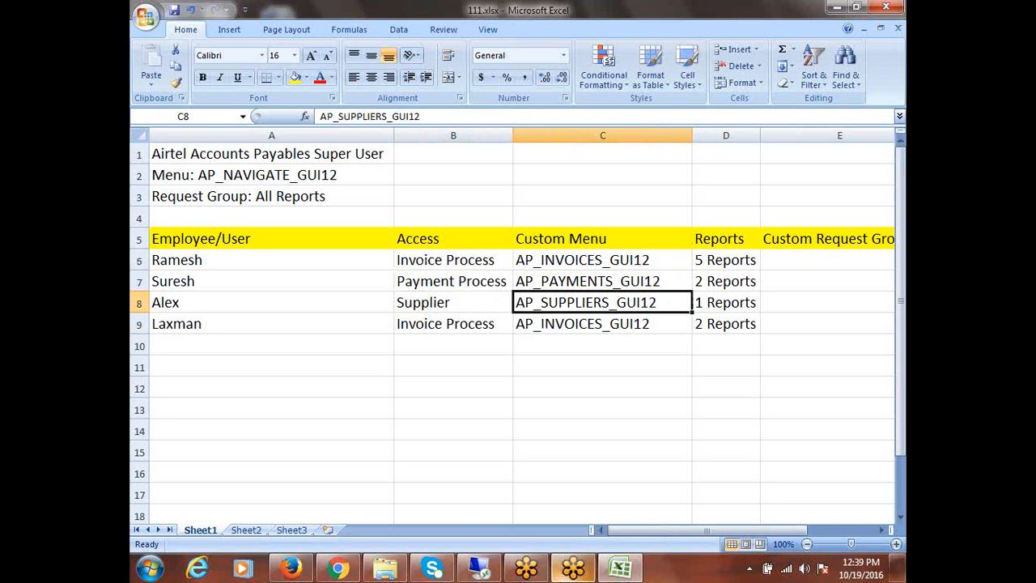
# Recheck the Invoice Process row B9 against C6 and C9, then minimize Excel
pyautogui.moveTo(574, 569)
pyautogui.click(444, 327)
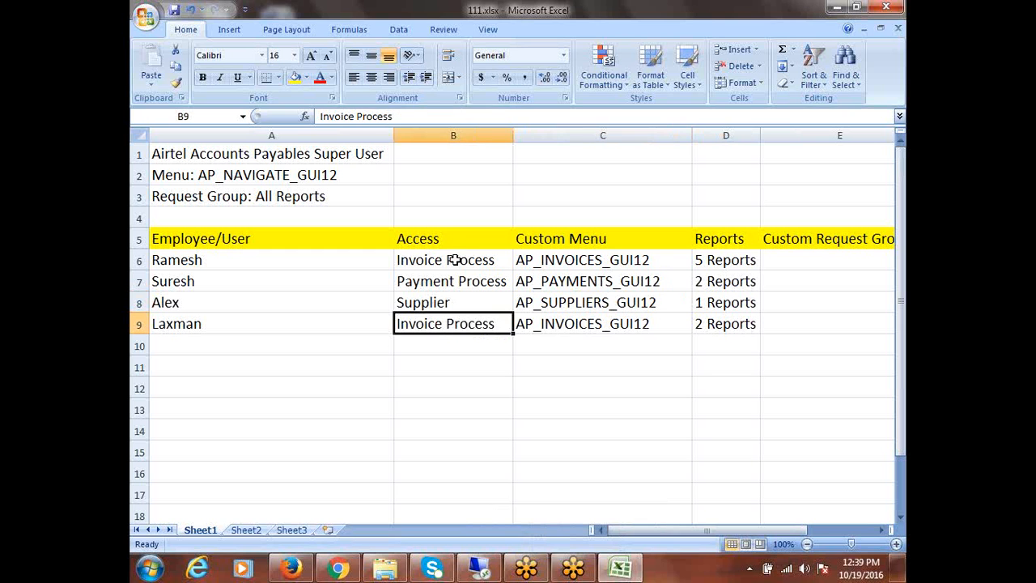
pyautogui.click(565, 264)
pyautogui.click(560, 325)
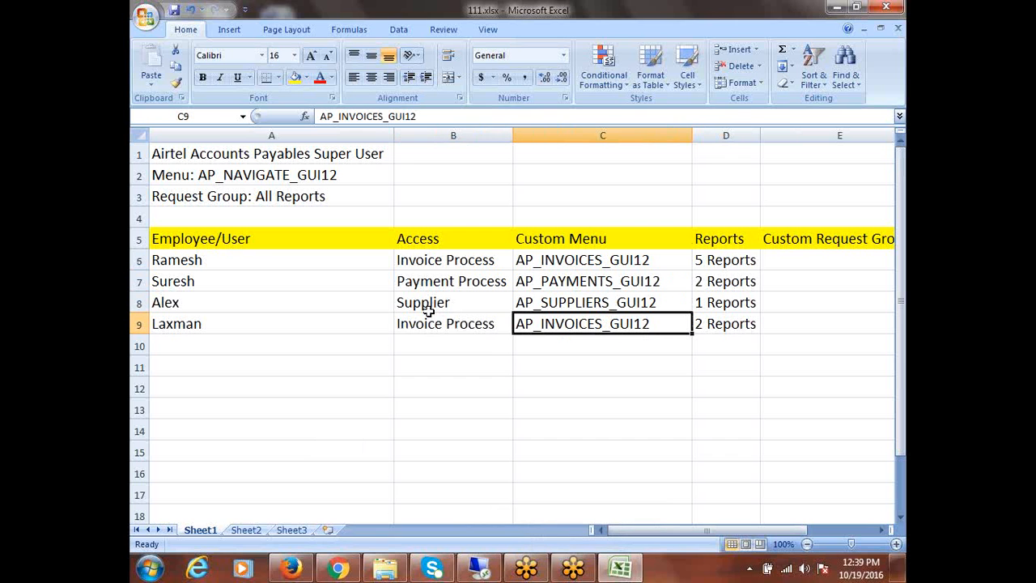
pyautogui.click(837, 8)
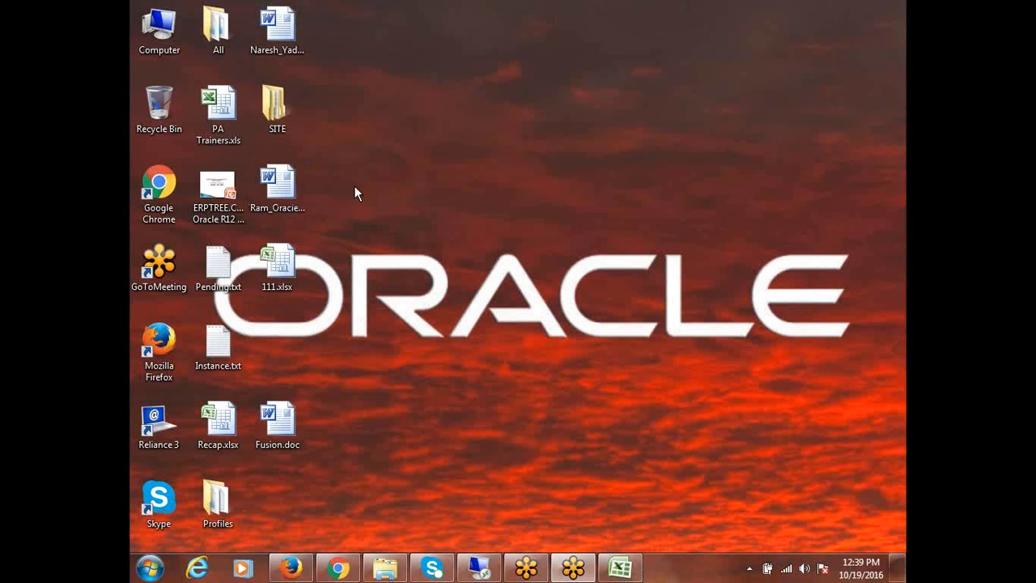
# Restore the Menus form, review AP_NAVIGATE_GUI12's AP_INVOICES_GUI12 entry, and start a blank menu record
pyautogui.click(480, 567)
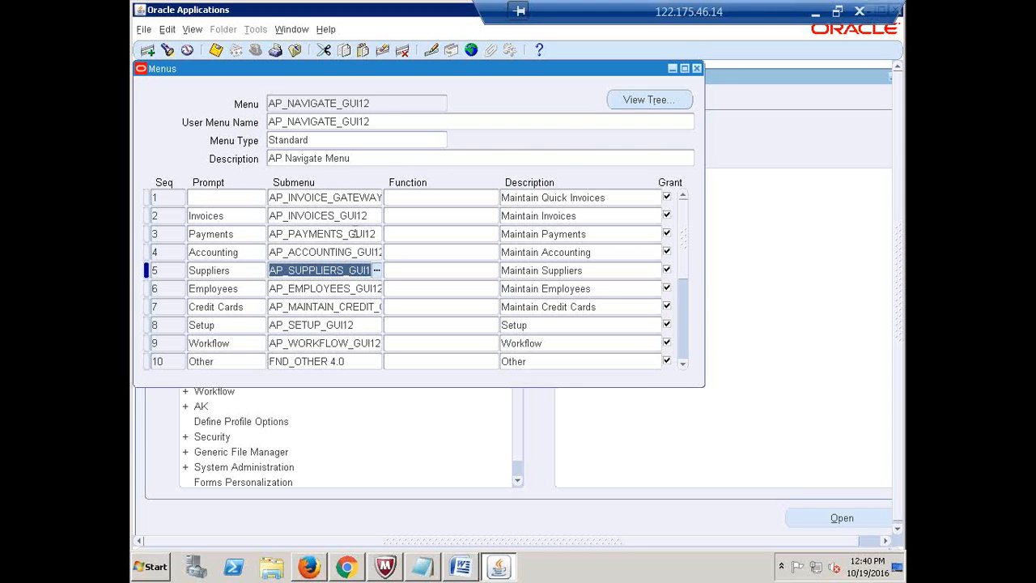
pyautogui.click(385, 103)
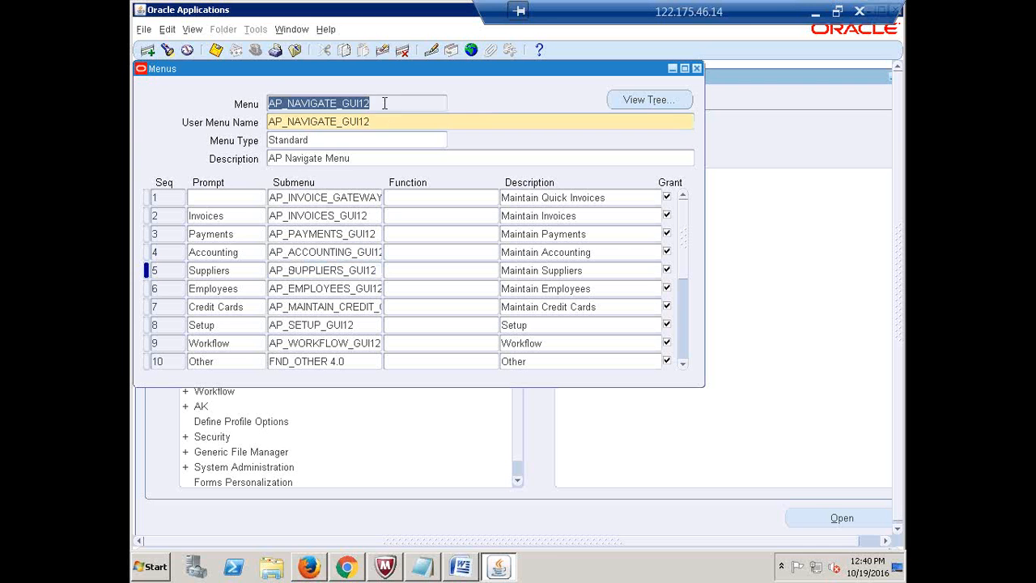
pyautogui.click(315, 216)
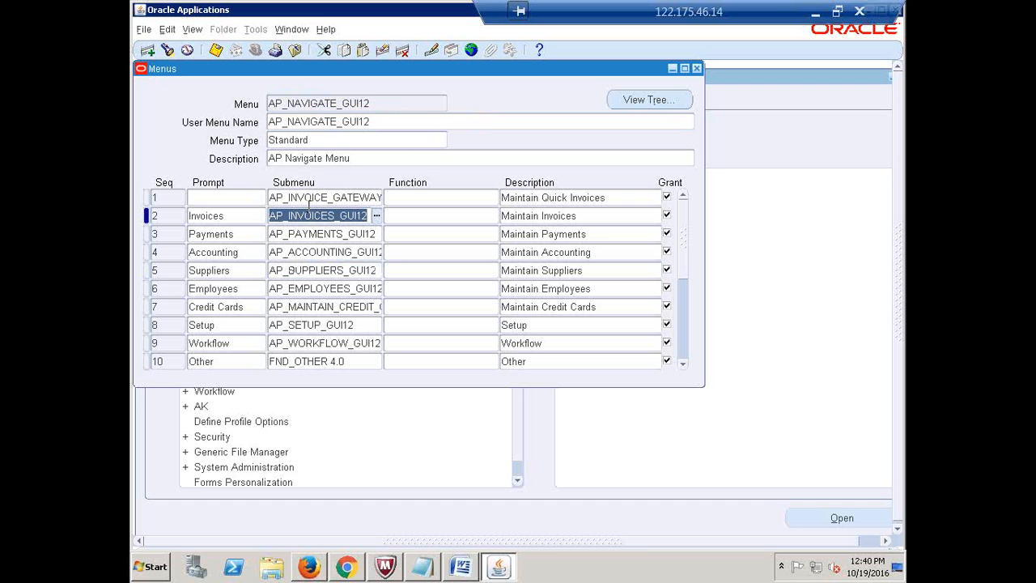
pyautogui.click(369, 104)
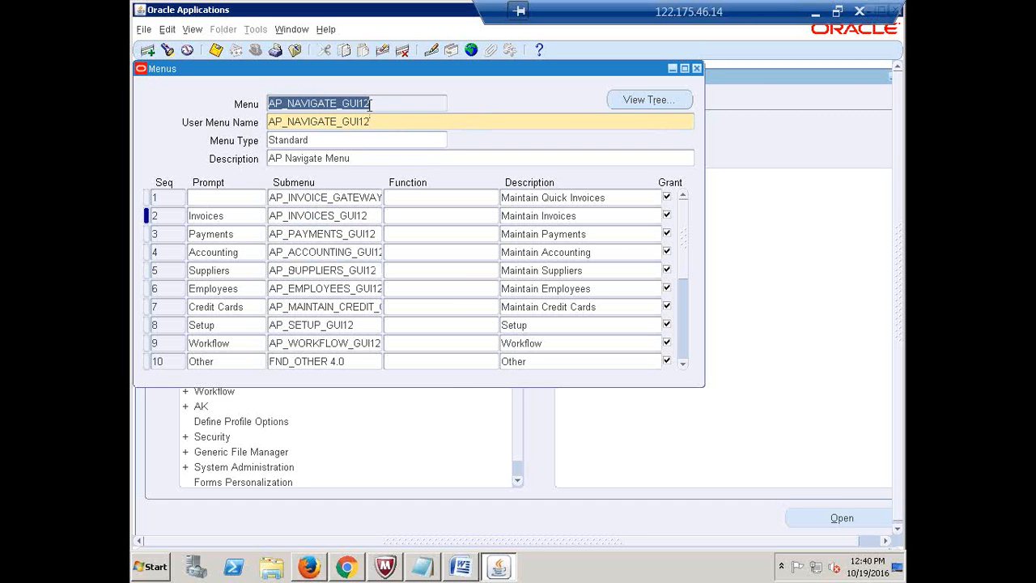
pyautogui.click(147, 50)
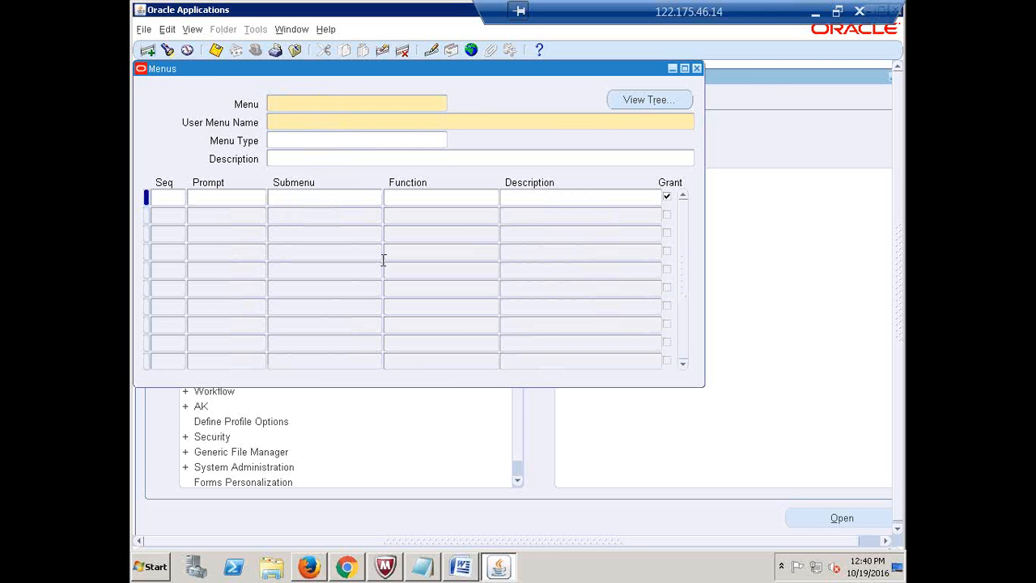
# Name the new menu AIRTEL_INVOICE_PROCESS and copy that name into User Menu Name
pyautogui.write('A')
pyautogui.write('IRTEL_INVOICE_PROCESS')
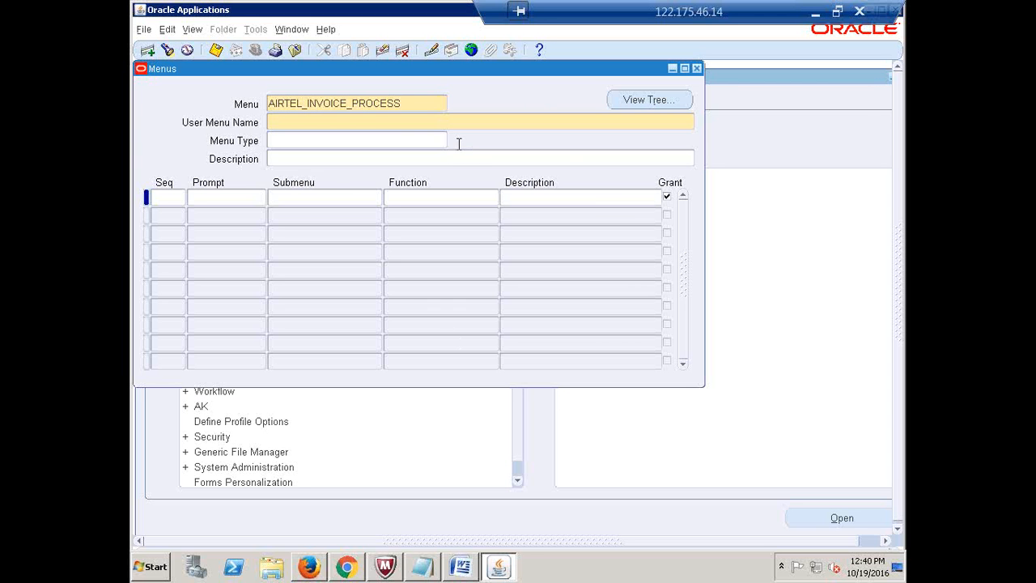
pyautogui.hotkey('shift', 'Home')
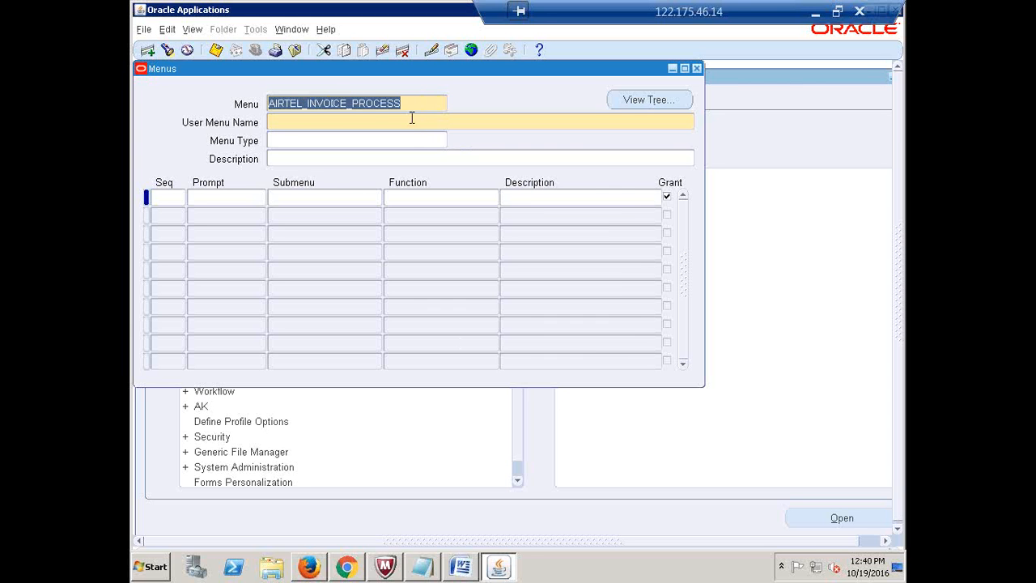
pyautogui.click(283, 123)
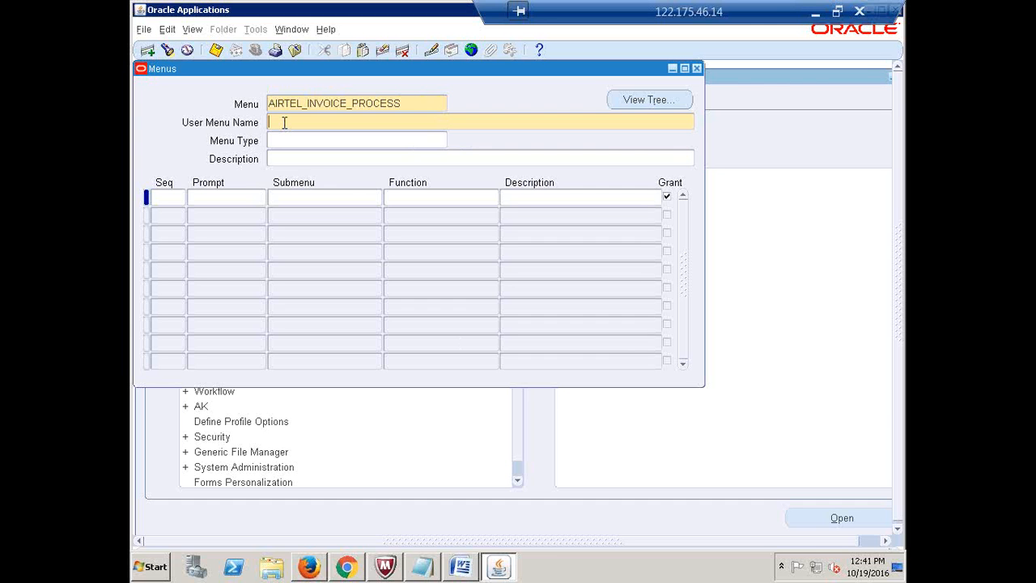
pyautogui.hotkey('ctrl', 'v')
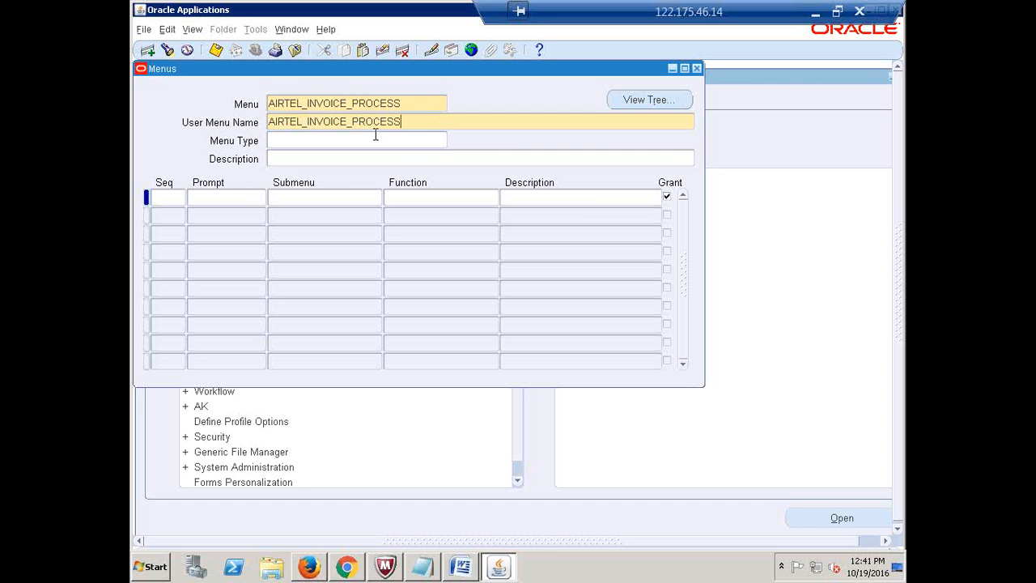
pyautogui.doubleClick(407, 104)
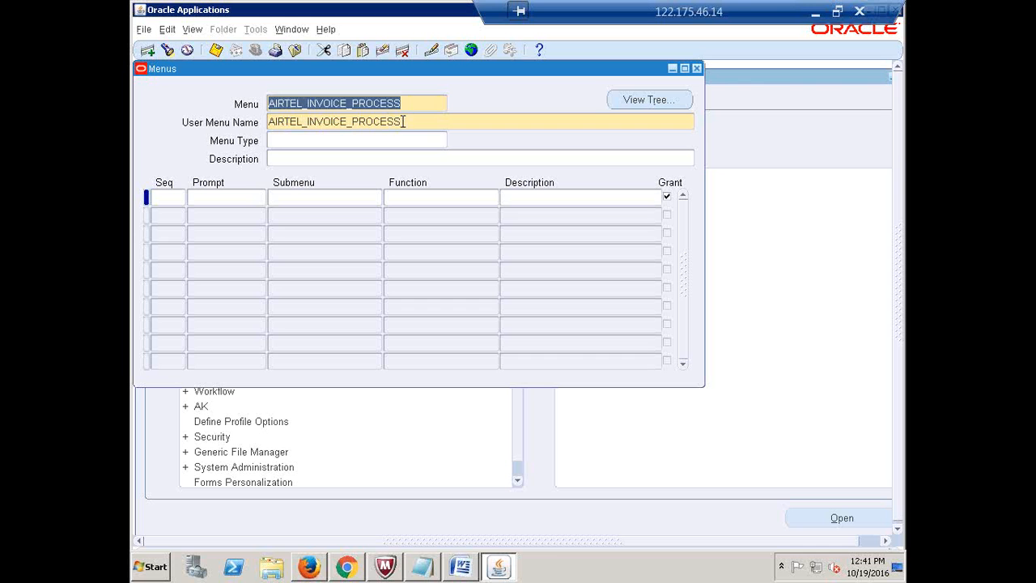
pyautogui.doubleClick(404, 121)
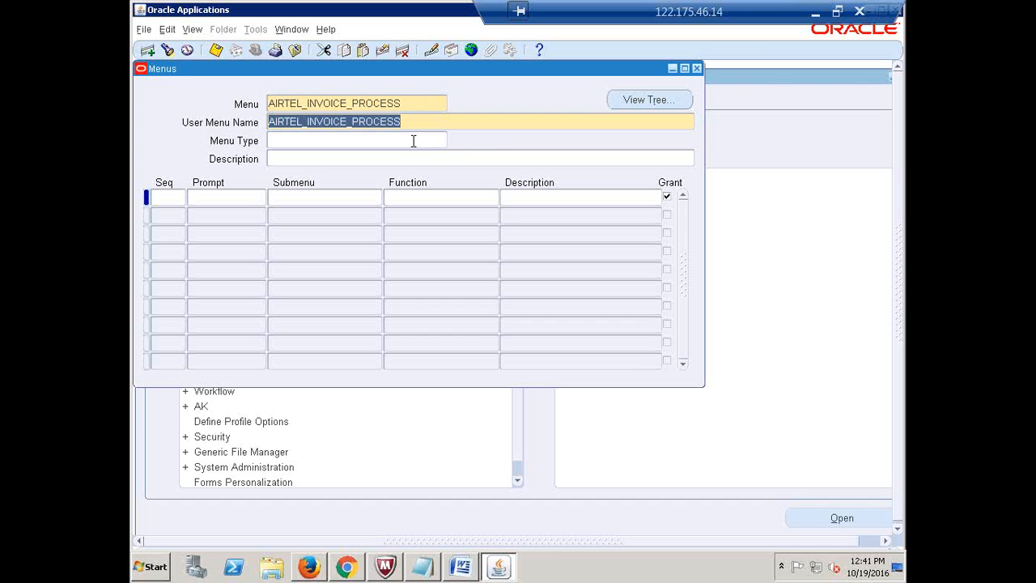
# Add the menu's first entry with sequence 1 and prompt Invoices
pyautogui.click(168, 197)
pyautogui.write('1')
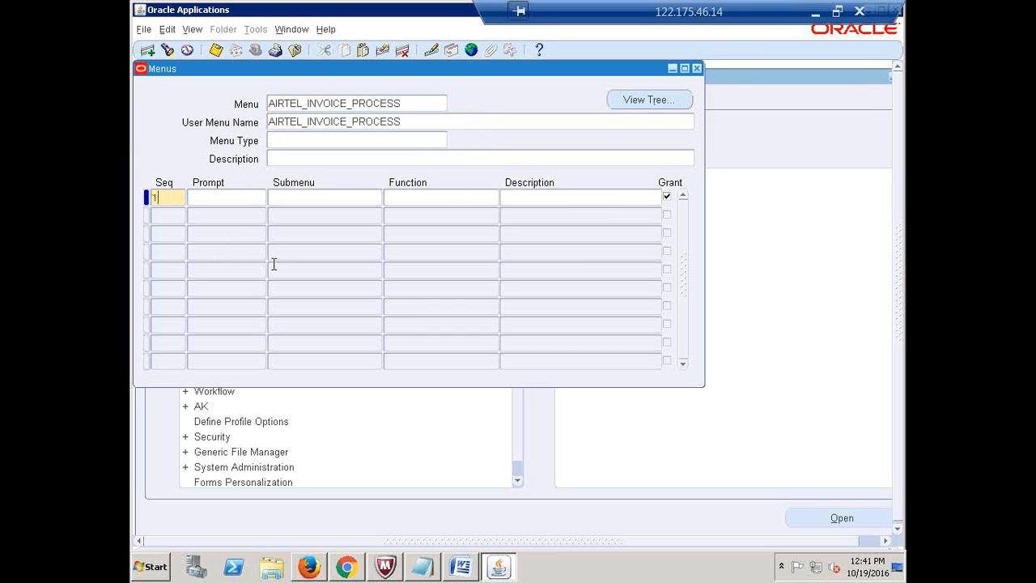
pyautogui.press('Tab')
pyautogui.write('i')
pyautogui.press('BackSpace')
pyautogui.write('Invoices')
pyautogui.press('Tab')
# Copy the AP_INVOICES_GUI12 submenu name from cell C6 of 111.xlsx
pyautogui.click(815, 12)
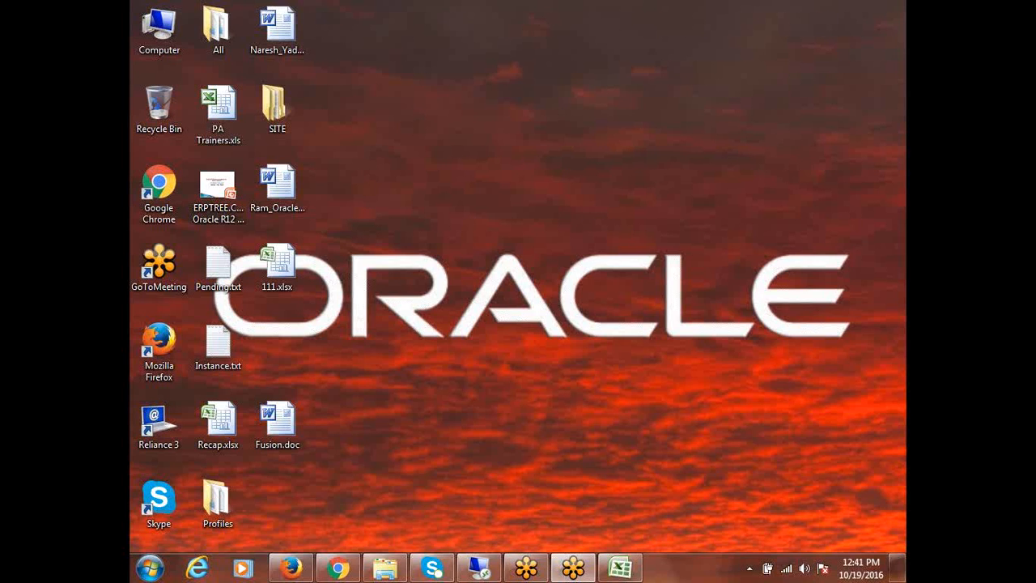
pyautogui.click(622, 568)
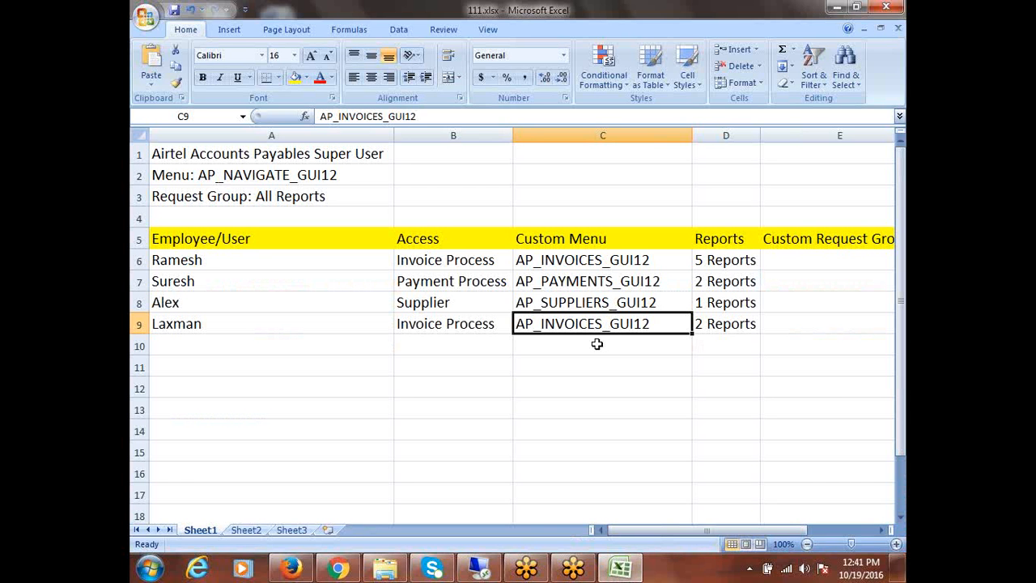
pyautogui.click(554, 263)
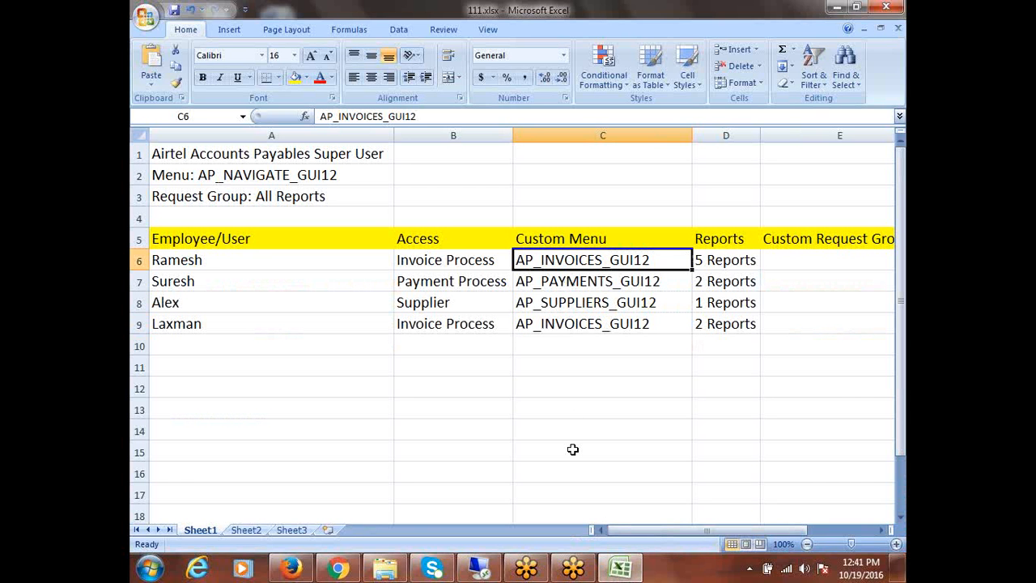
pyautogui.hotkey('ctrl', 'c')
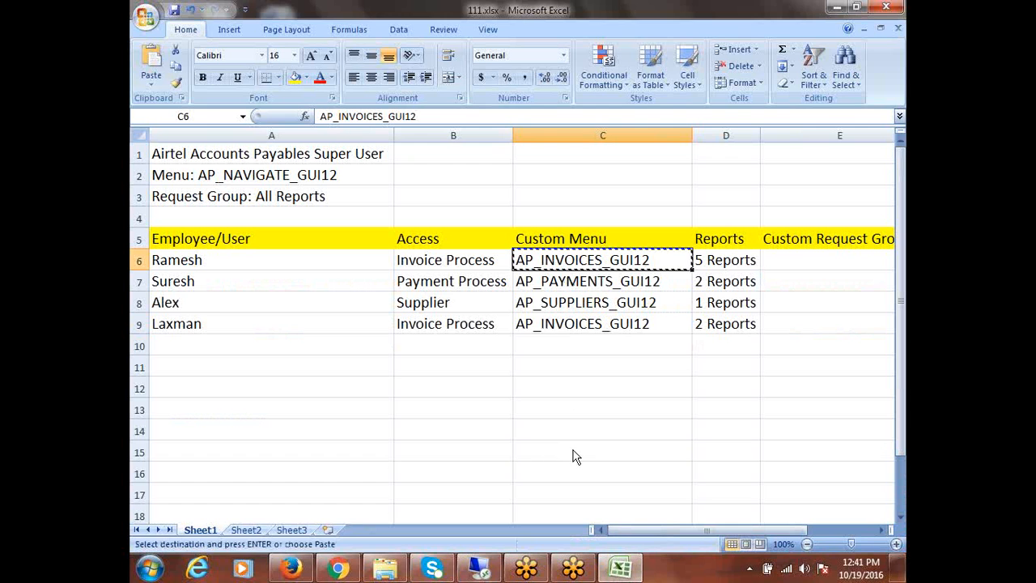
# Enter AP_INVOICES_GUI12 as the Invoices submenu, save the menu, and select its user menu name
pyautogui.click(479, 568)
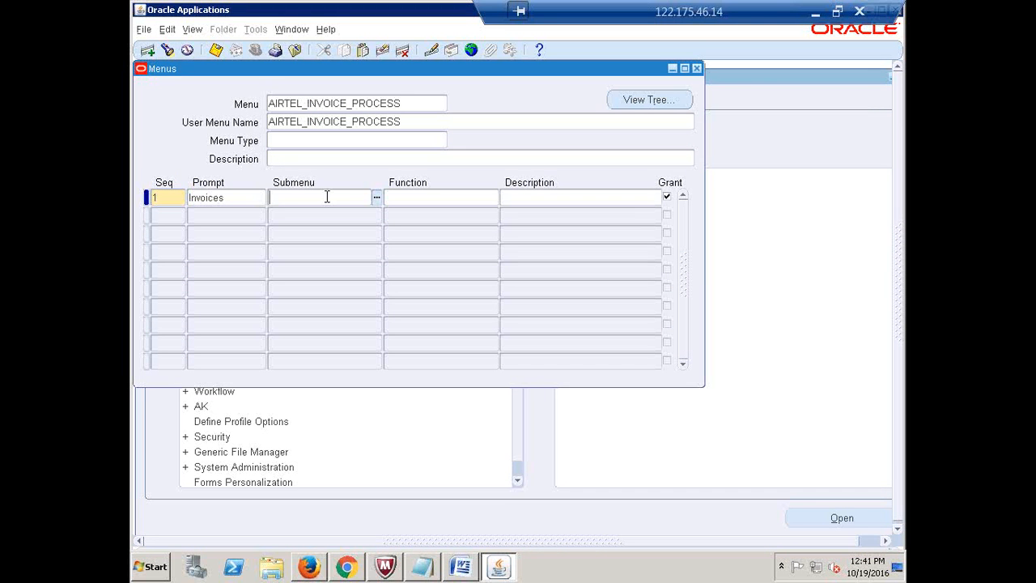
pyautogui.hotkey('ctrl', 'v')
pyautogui.press('Tab')
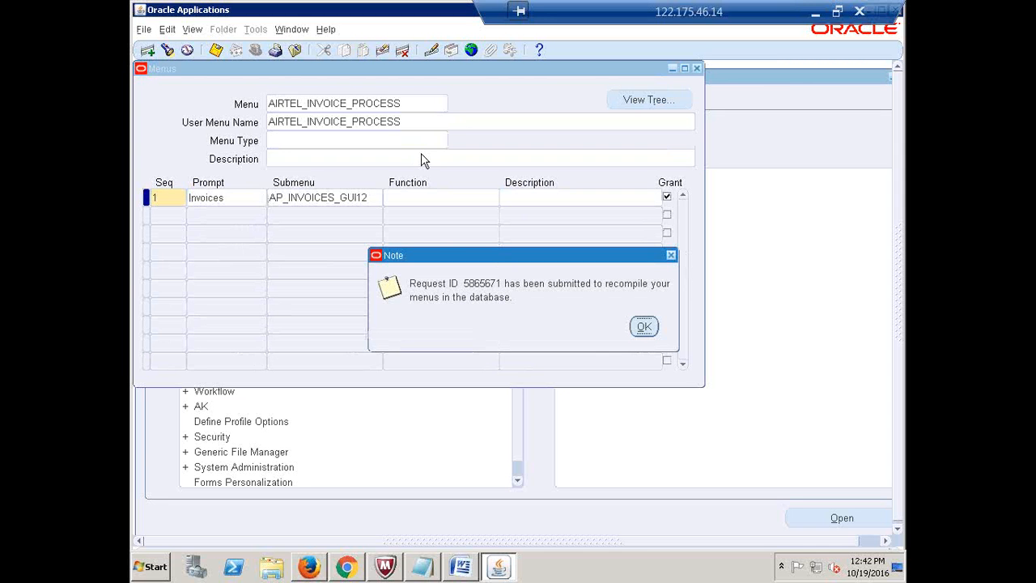
pyautogui.click(643, 328)
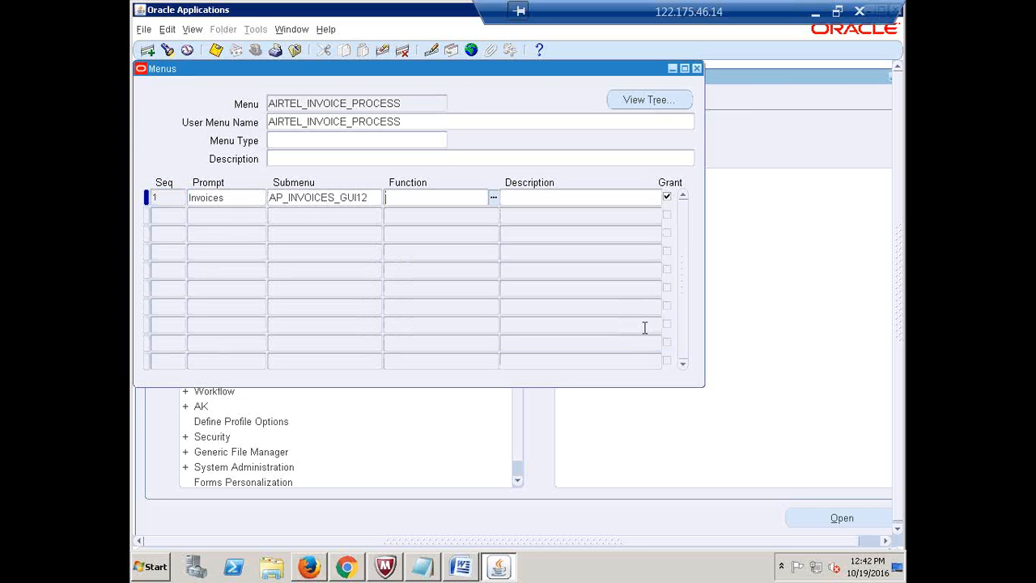
pyautogui.doubleClick(410, 117)
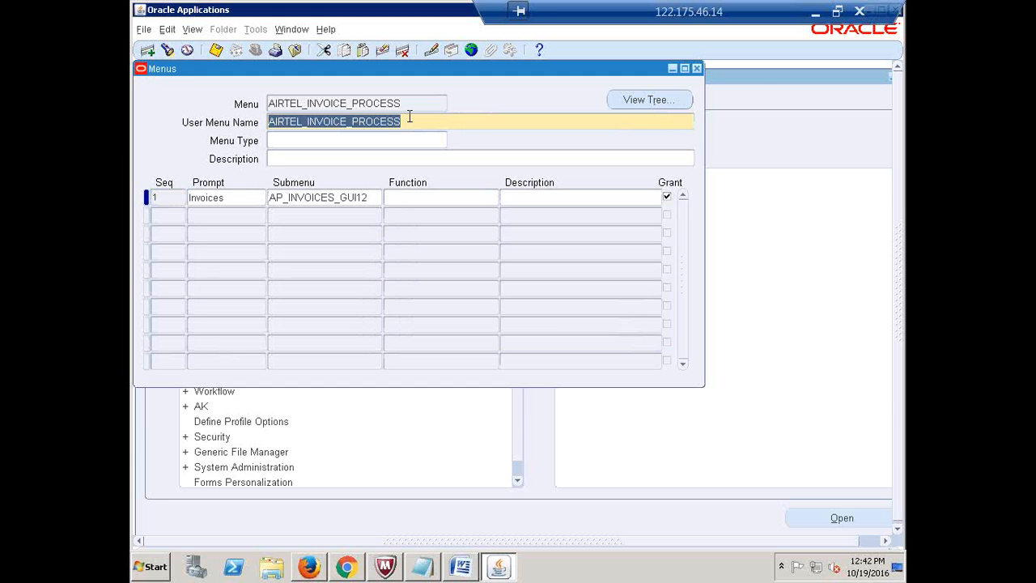
pyautogui.hotkey('alt', 'Tab')
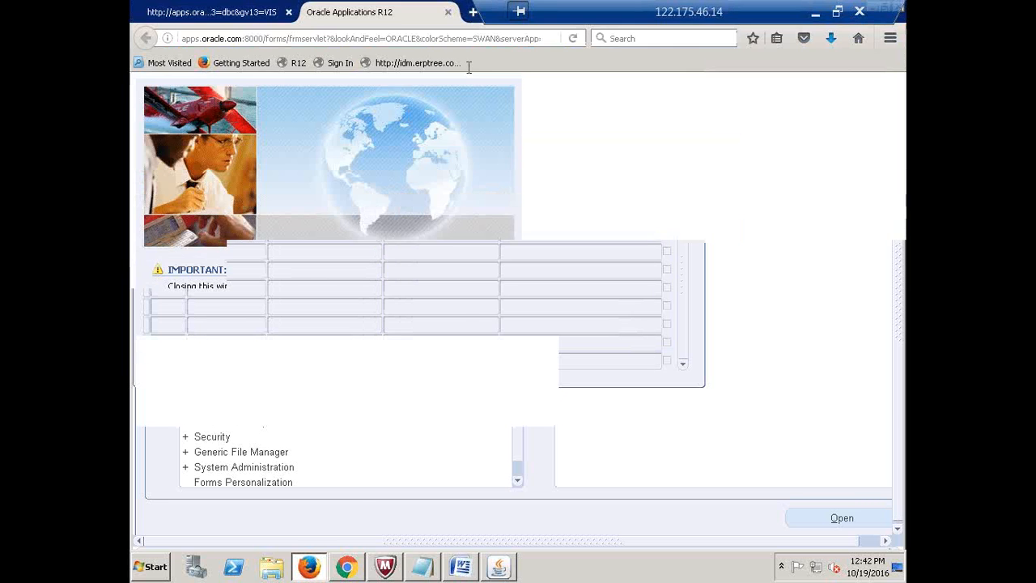
pyautogui.hotkey('alt', 'Tab')
# Insert a new column before Reports, heading C5 'Sub Menus' and D5 'Custom Menu'
pyautogui.click(815, 12)
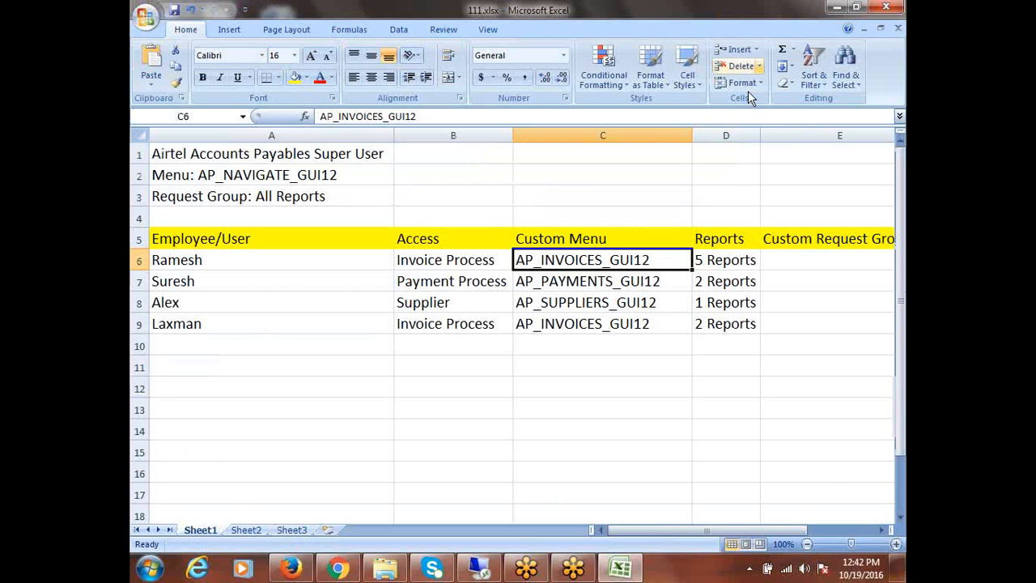
pyautogui.rightClick(710, 134)
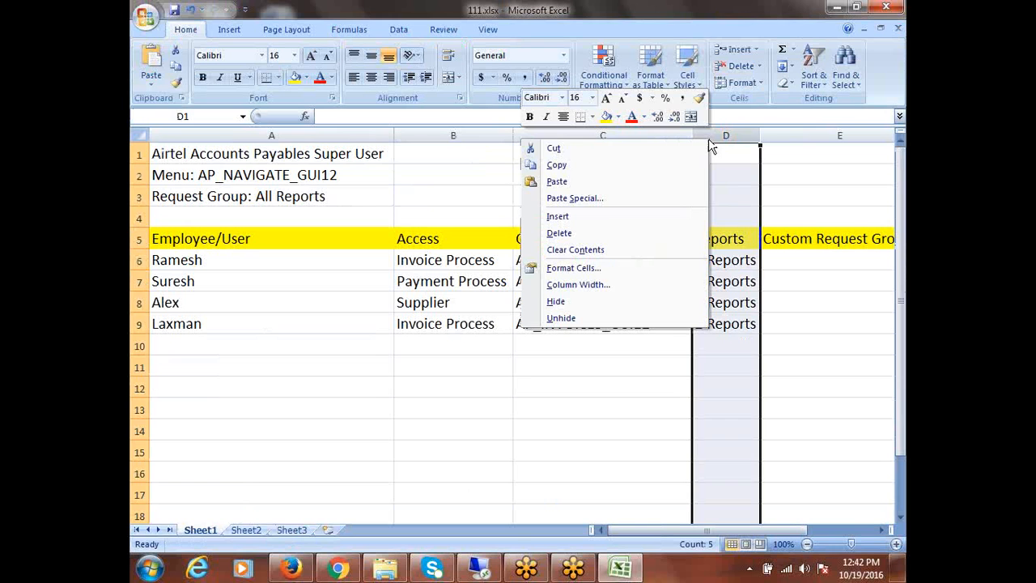
pyautogui.click(589, 218)
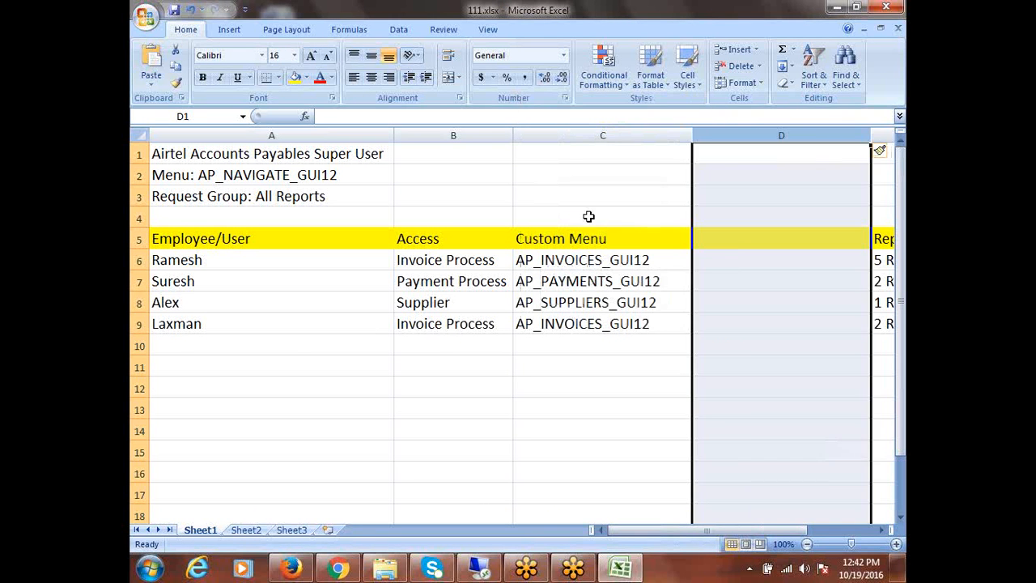
pyautogui.click(728, 239)
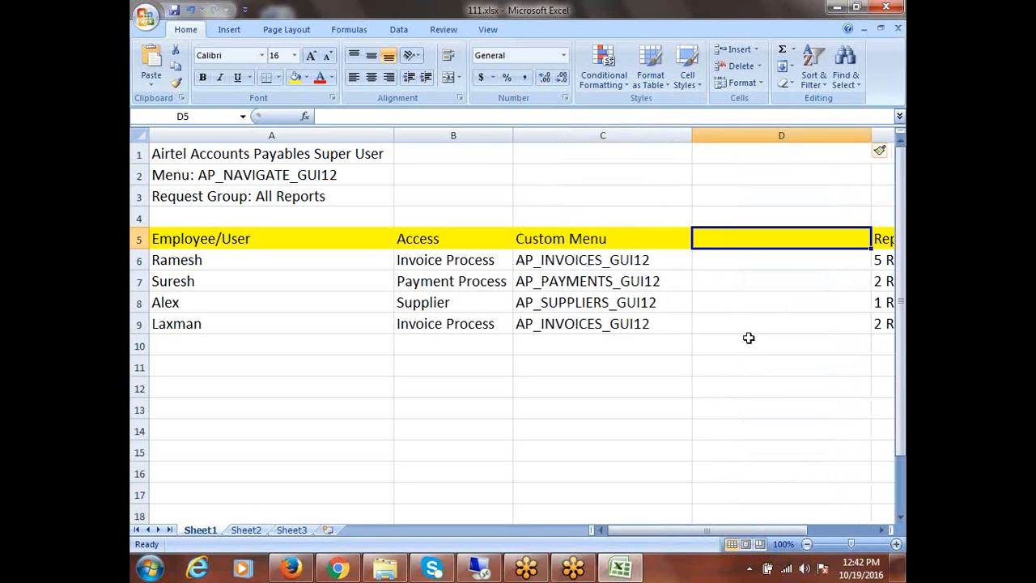
pyautogui.click(561, 241)
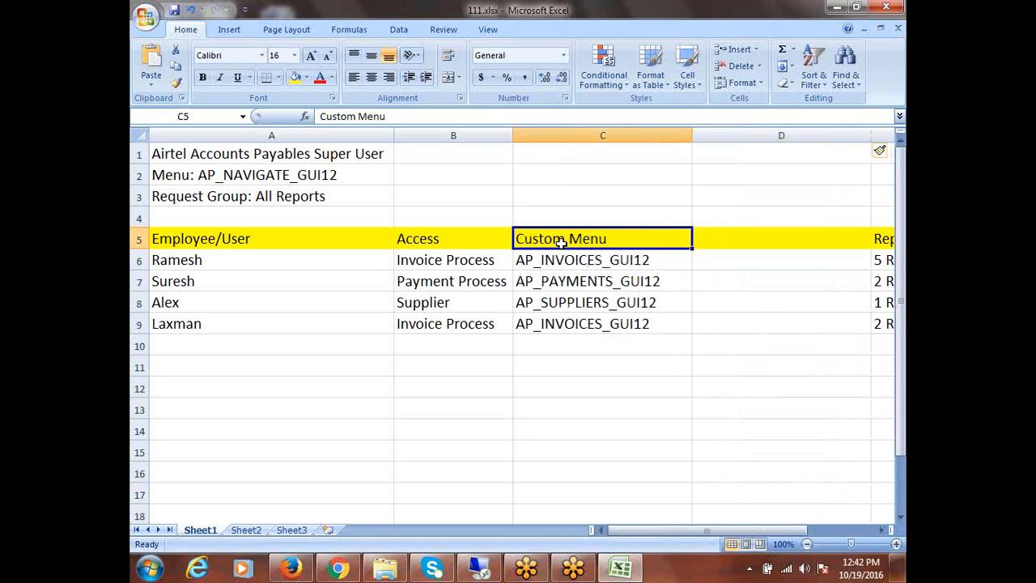
pyautogui.write('Sub')
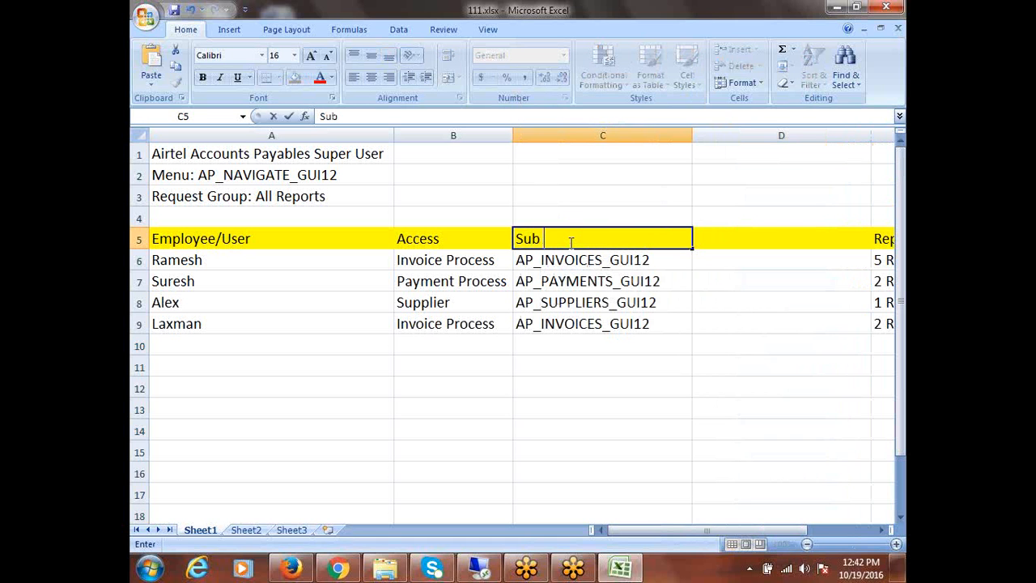
pyautogui.write(' Menus')
pyautogui.press('Tab')
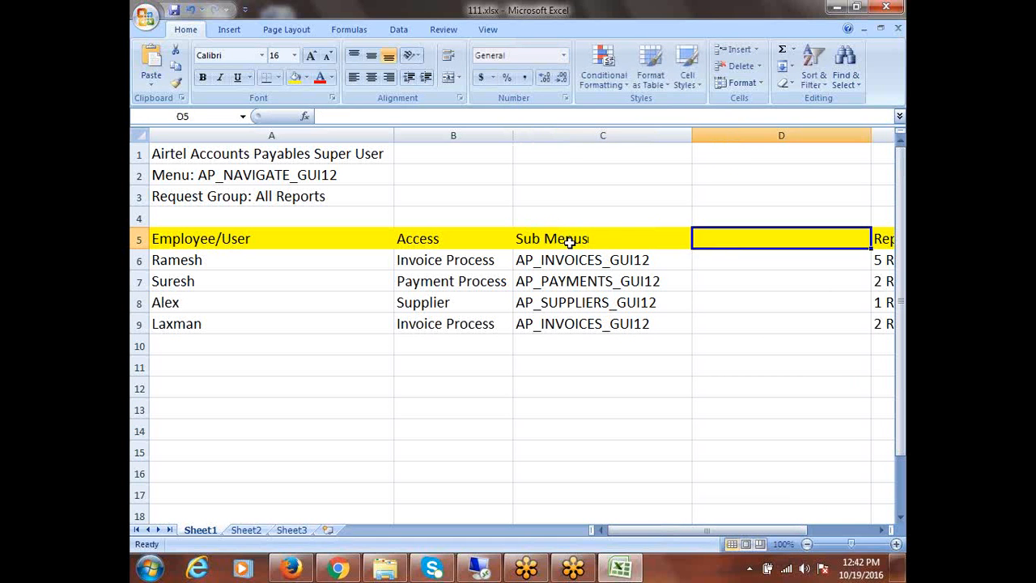
pyautogui.write('Custom')
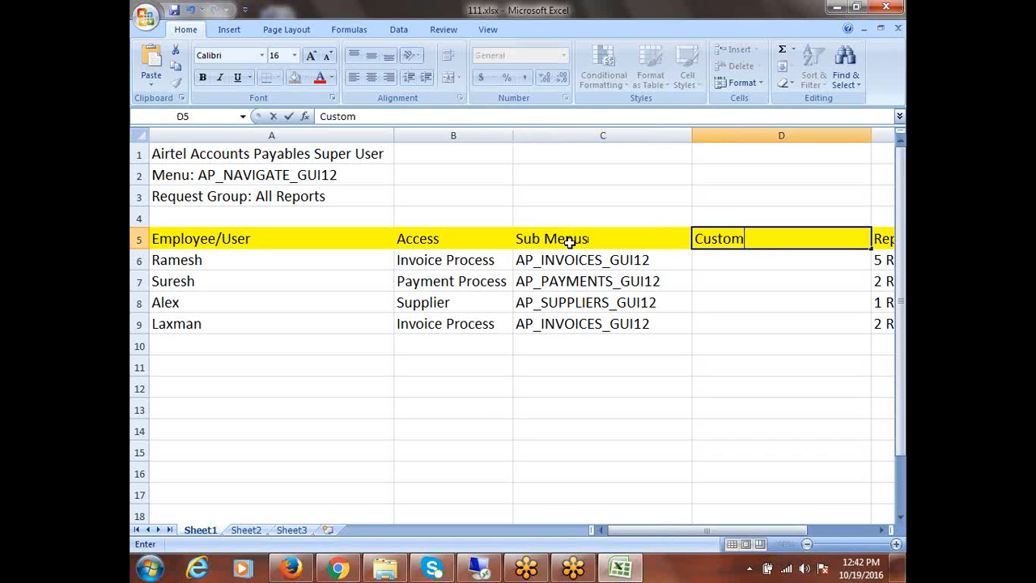
pyautogui.write(' Menu')
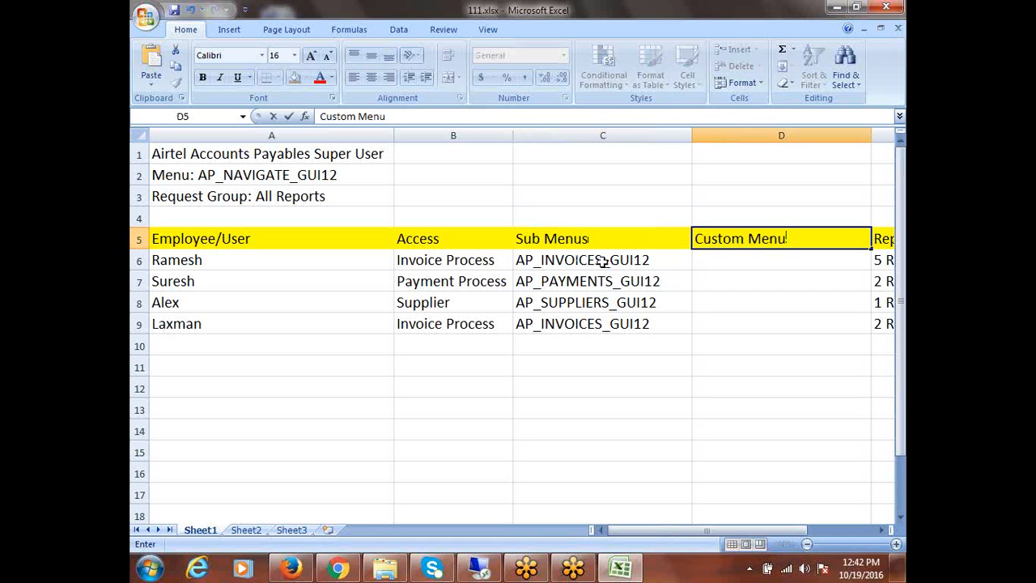
pyautogui.click(422, 266)
# Paste AIRTEL_INVOICE_PROCESS into D6 and save the workbook
pyautogui.click(524, 261)
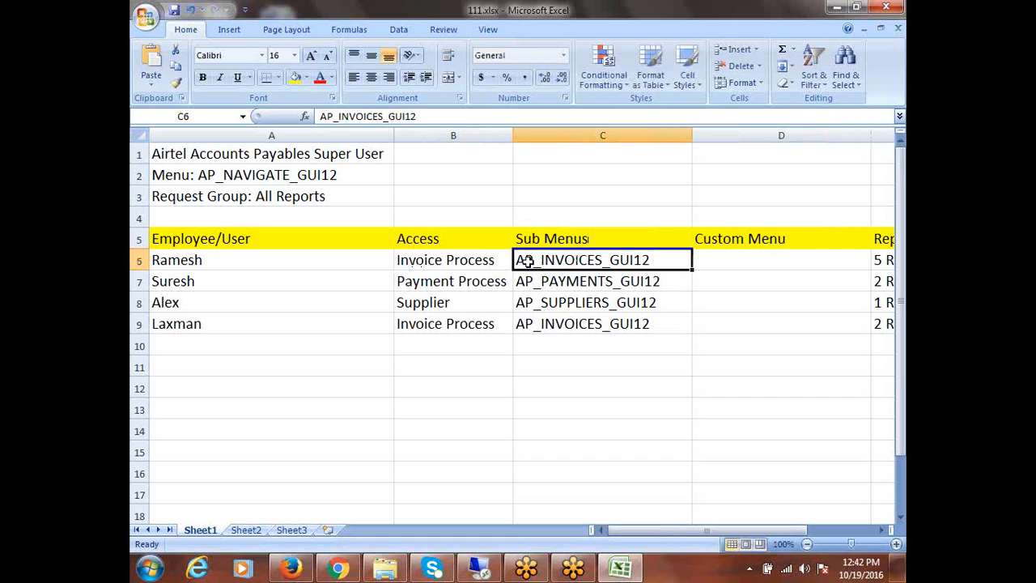
pyautogui.click(720, 260)
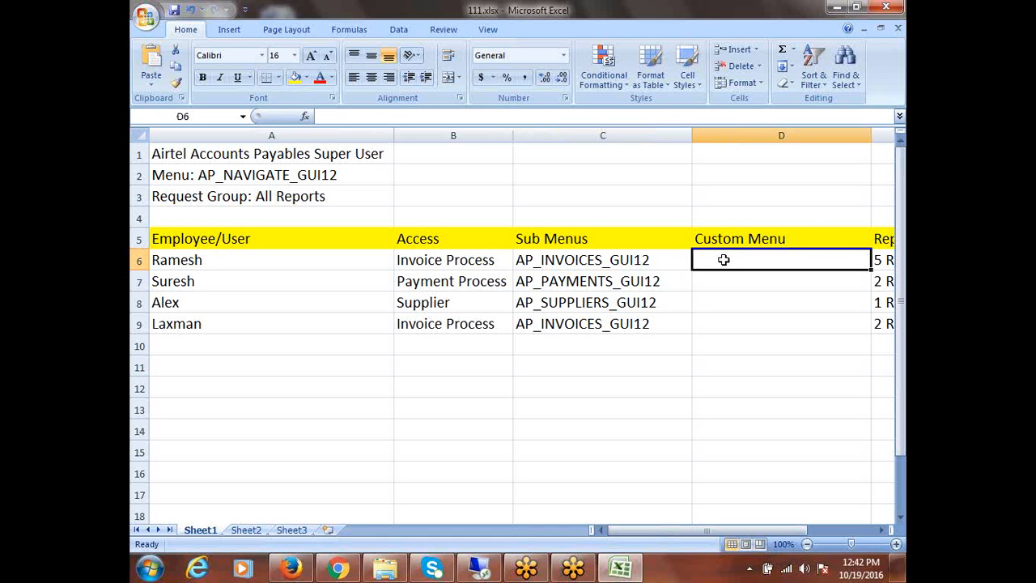
pyautogui.hotkey('ctrl', 'v')
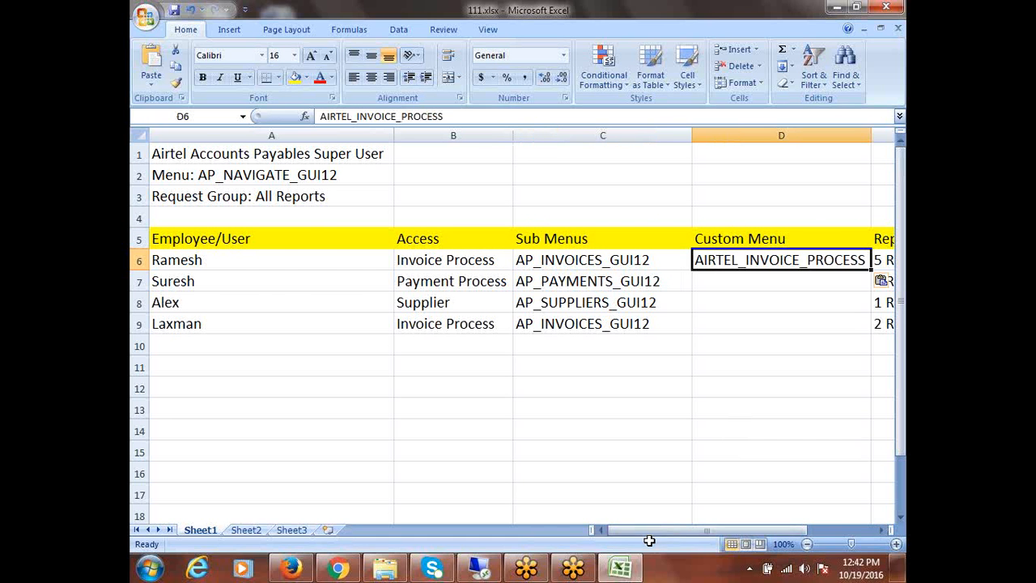
pyautogui.moveTo(634, 533); pyautogui.dragTo(672, 541)
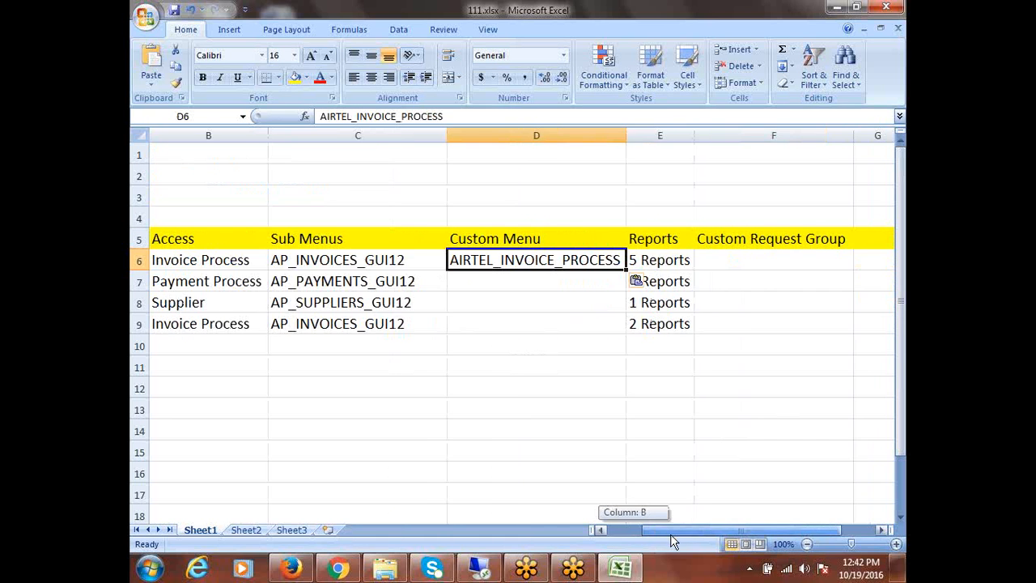
pyautogui.click(501, 372)
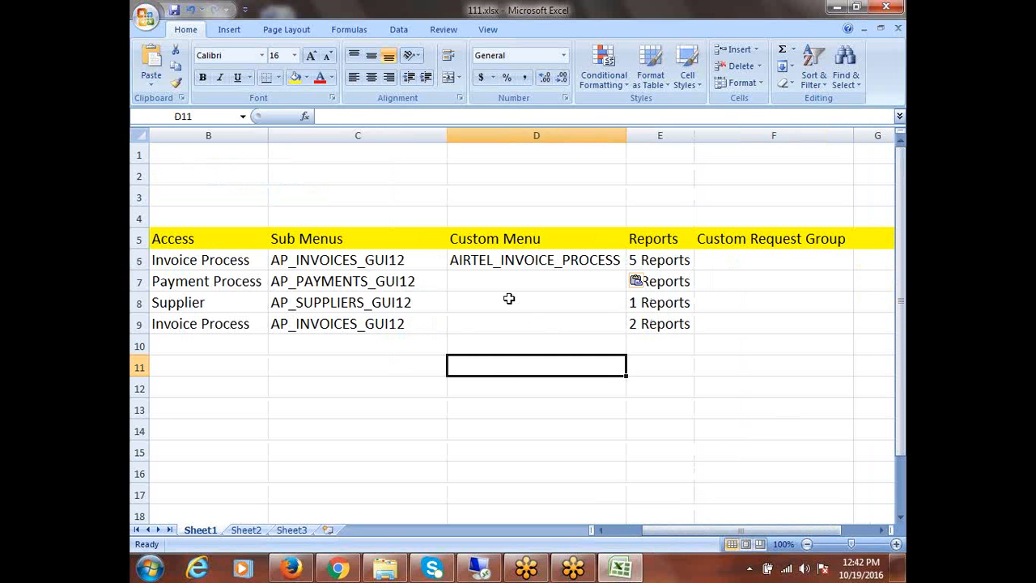
pyautogui.click(349, 280)
pyautogui.hotkey('ctrl', 's')
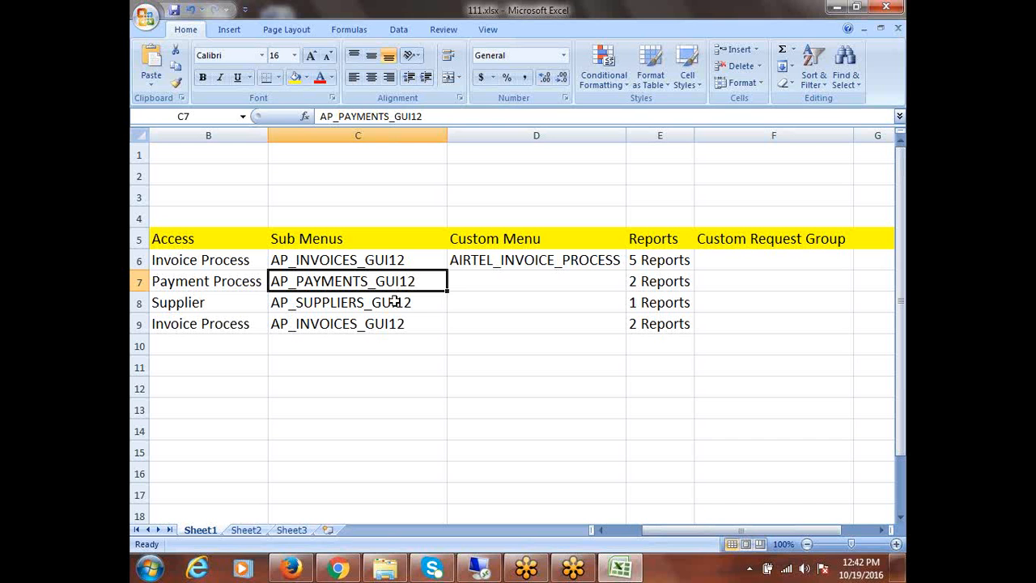
pyautogui.hotkey('ctrl', 'c')
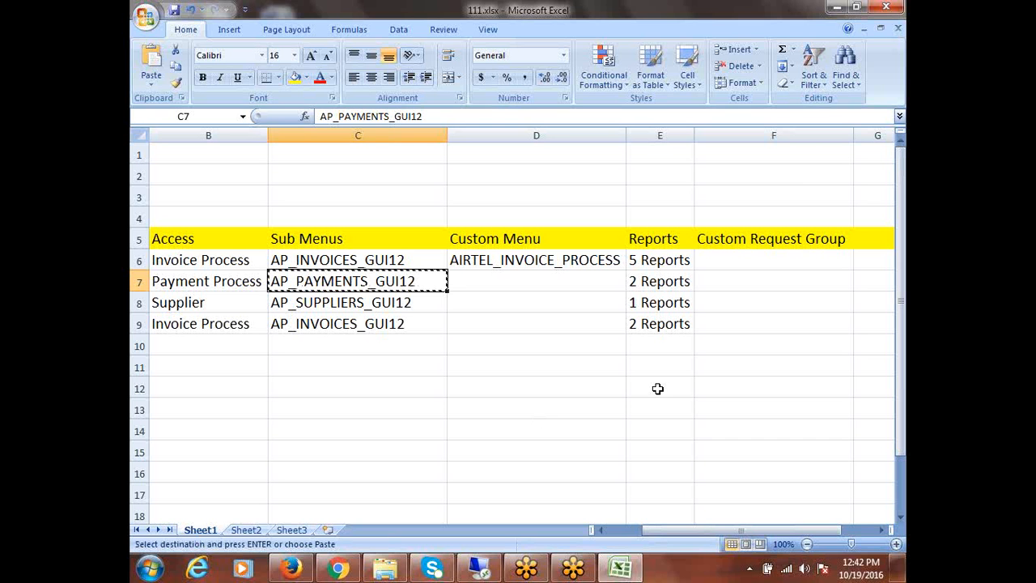
pyautogui.click(540, 325)
pyautogui.press('Escape')
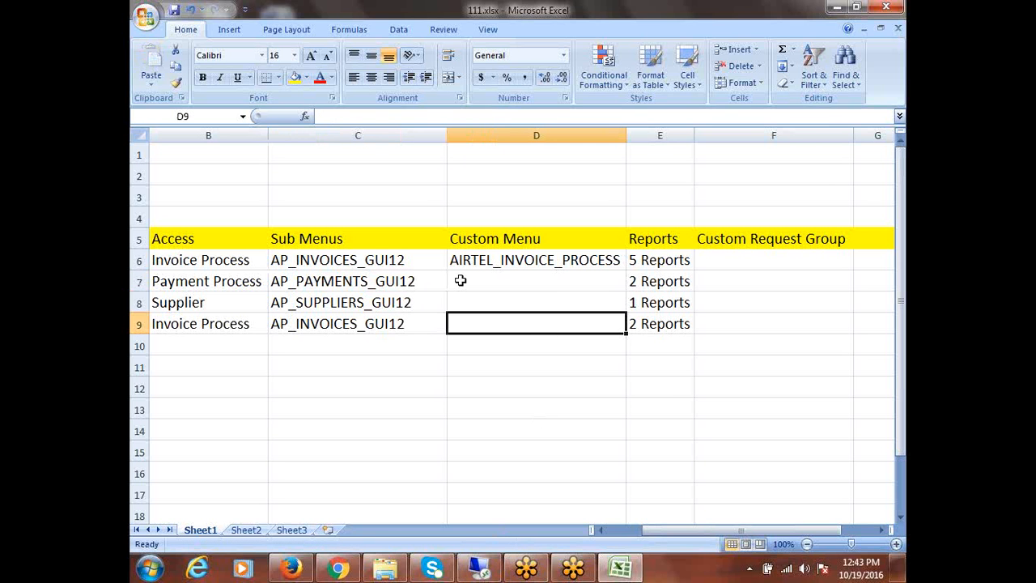
pyautogui.click(481, 572)
# Create a new menu AIRTEL_PAYMENT_PROCESS with the same user menu name
pyautogui.click(405, 104)
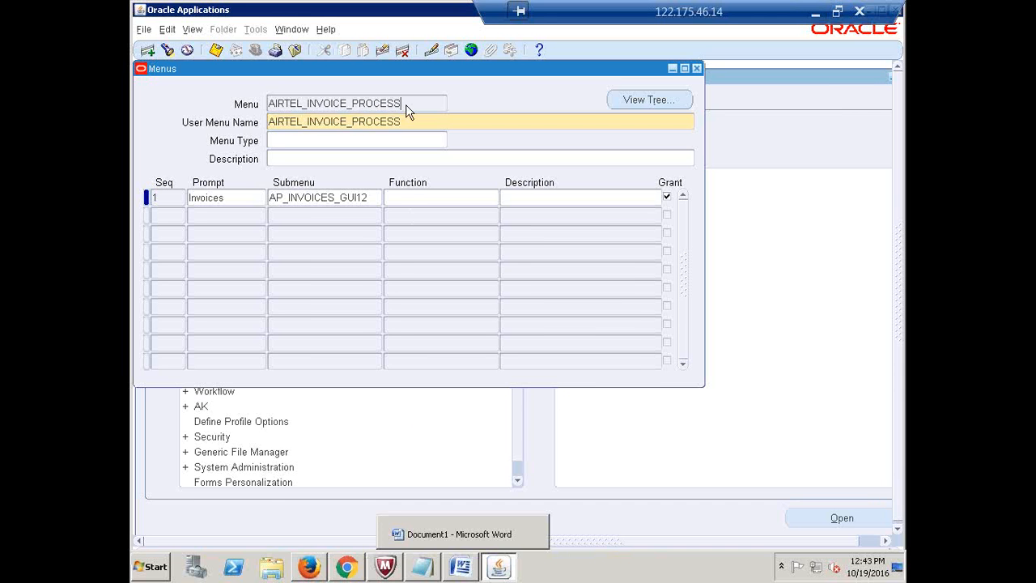
pyautogui.click(149, 51)
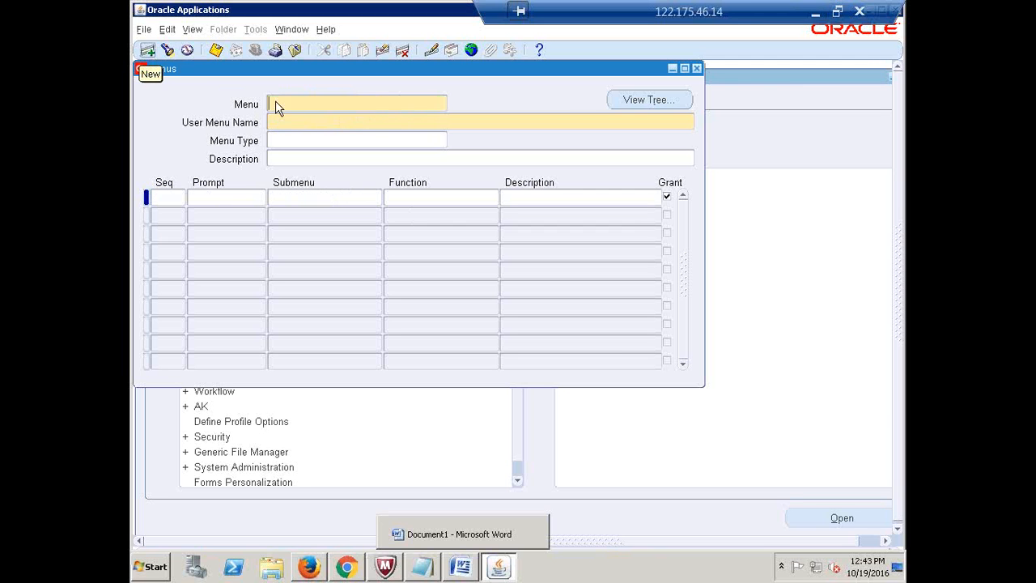
pyautogui.write('AIR')
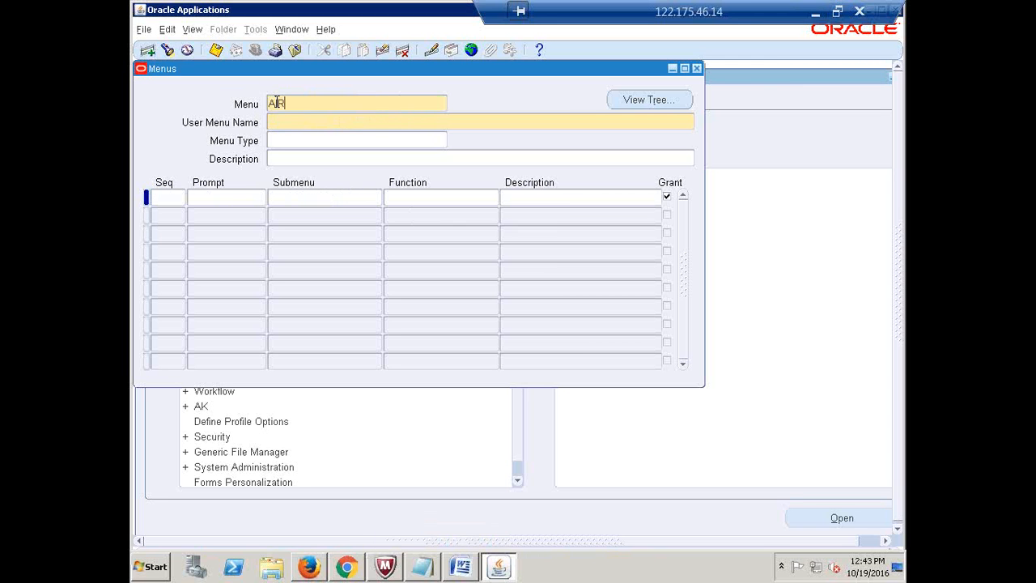
pyautogui.write('TEL_PAYMENT_PROCESS')
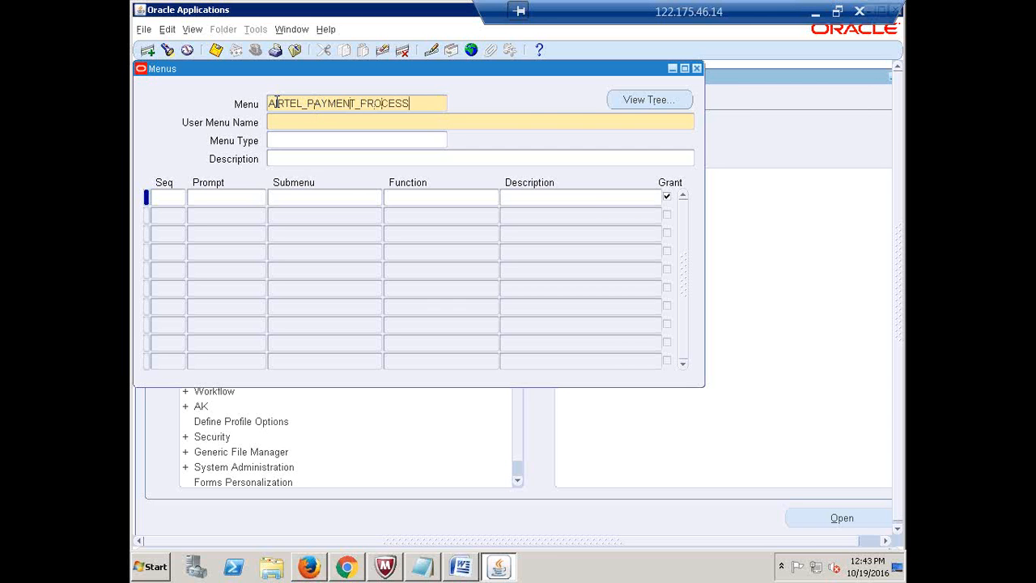
pyautogui.press('Tab')
pyautogui.doubleClick(381, 101)
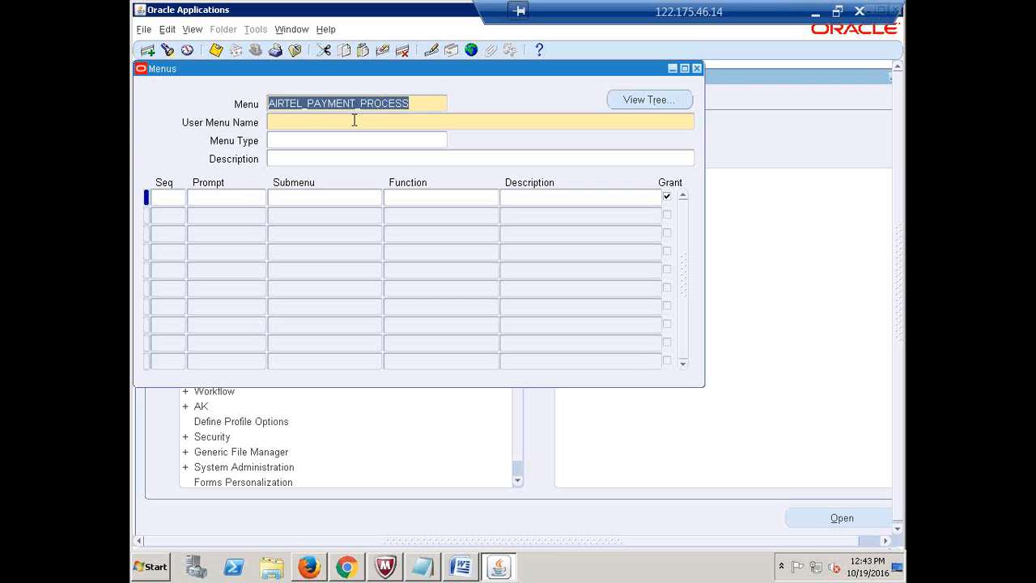
pyautogui.click(353, 121)
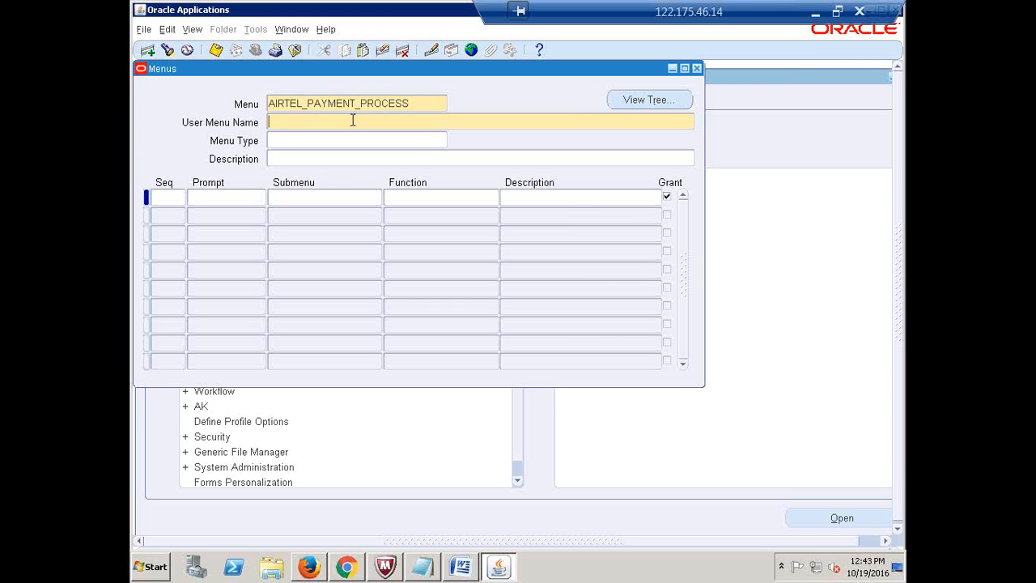
pyautogui.hotkey('ctrl', 'v')
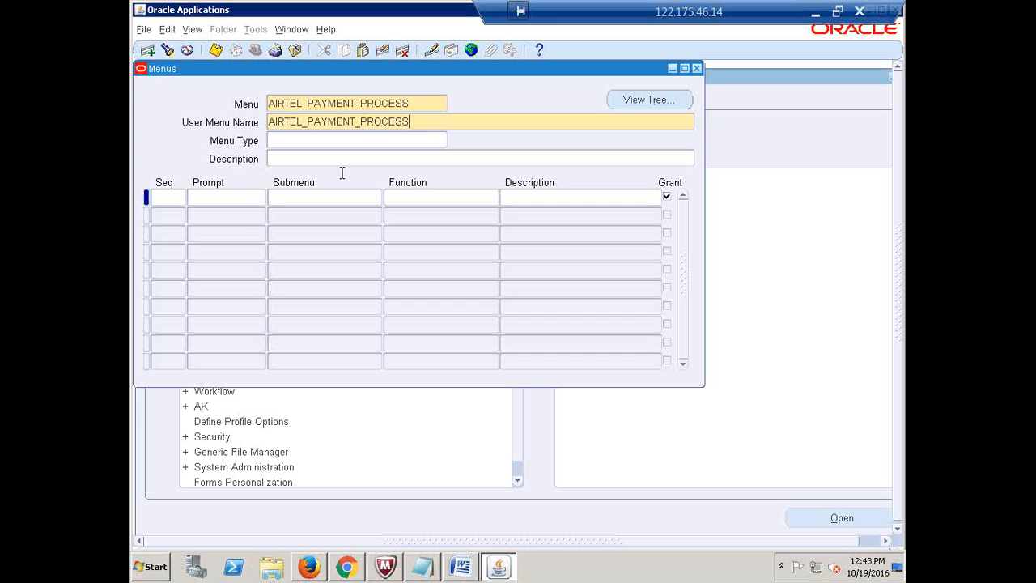
# Add the first menu line with sequence 1 and prompt Payments
pyautogui.click(161, 202)
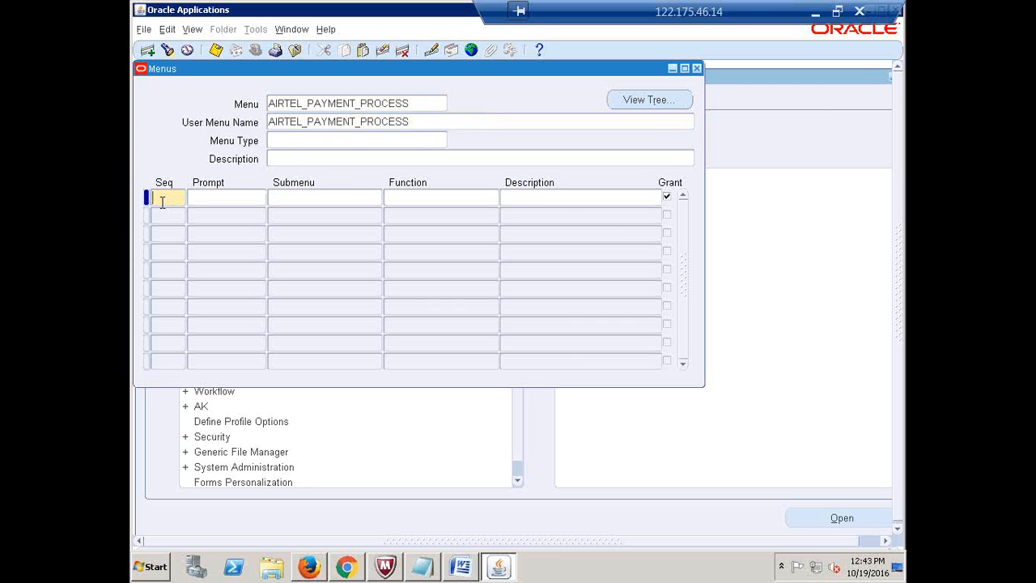
pyautogui.write('1')
pyautogui.press('Tab')
pyautogui.write('Payments')
pyautogui.click(301, 197)
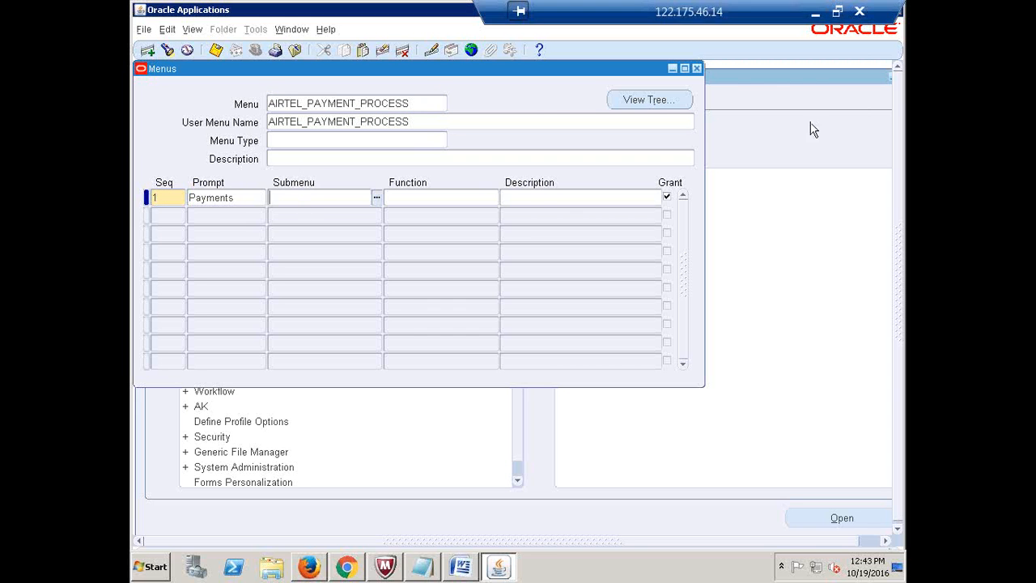
# Copy the AP_PAYMENTS_GUI12 submenu name from spreadsheet cell C7
pyautogui.click(816, 17)
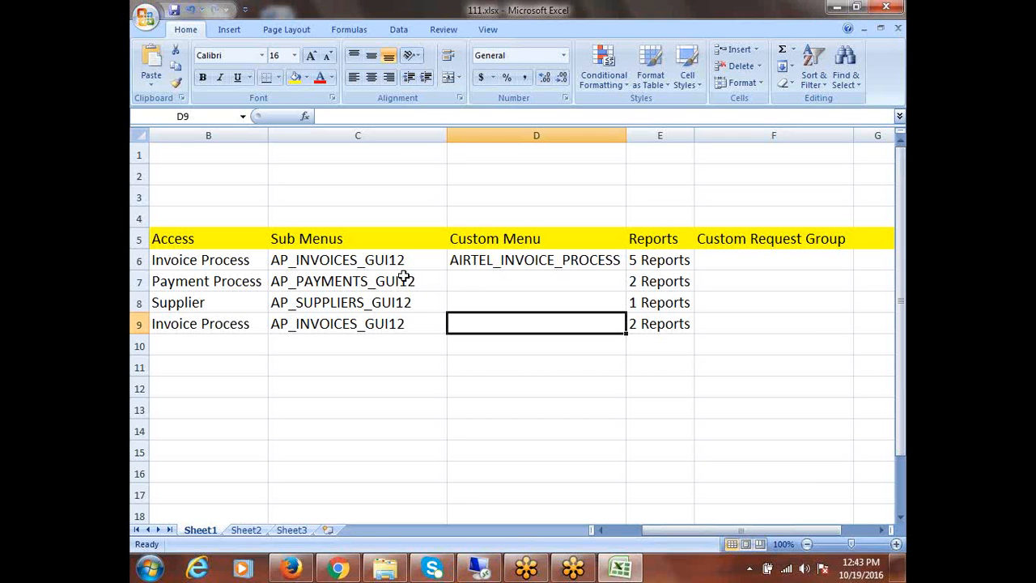
pyautogui.click(345, 281)
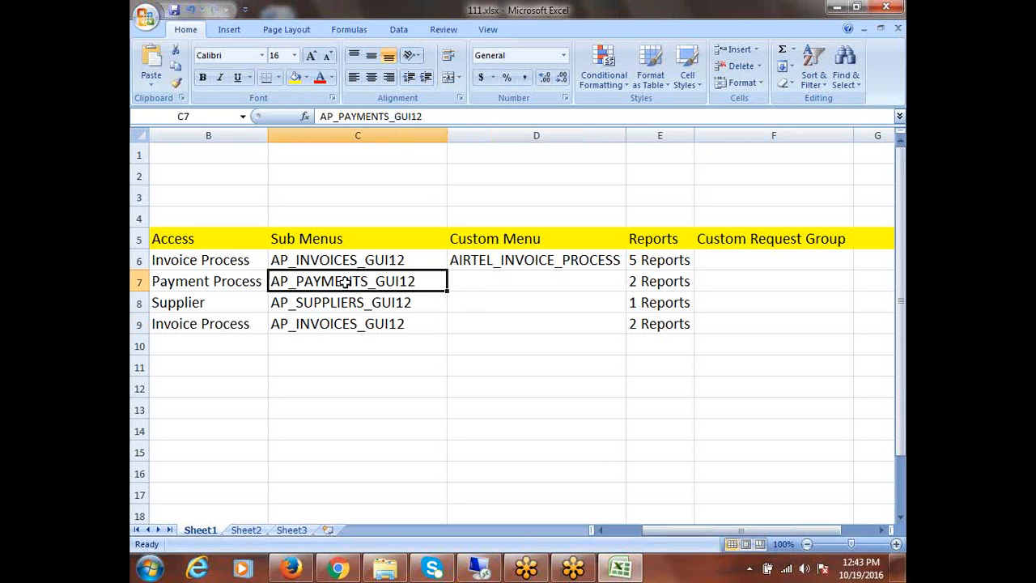
pyautogui.hotkey('ctrl', 'c')
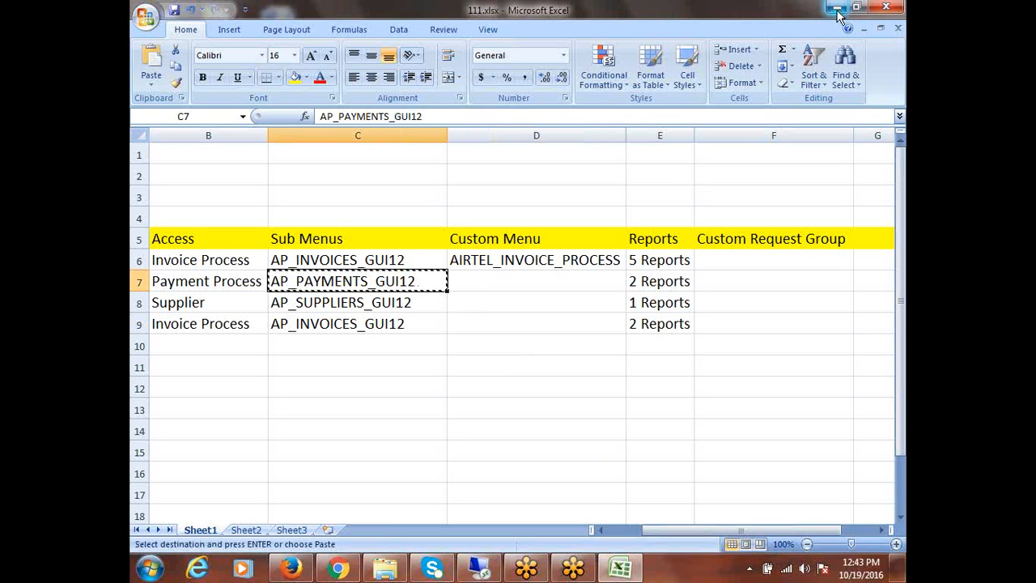
pyautogui.click(520, 570)
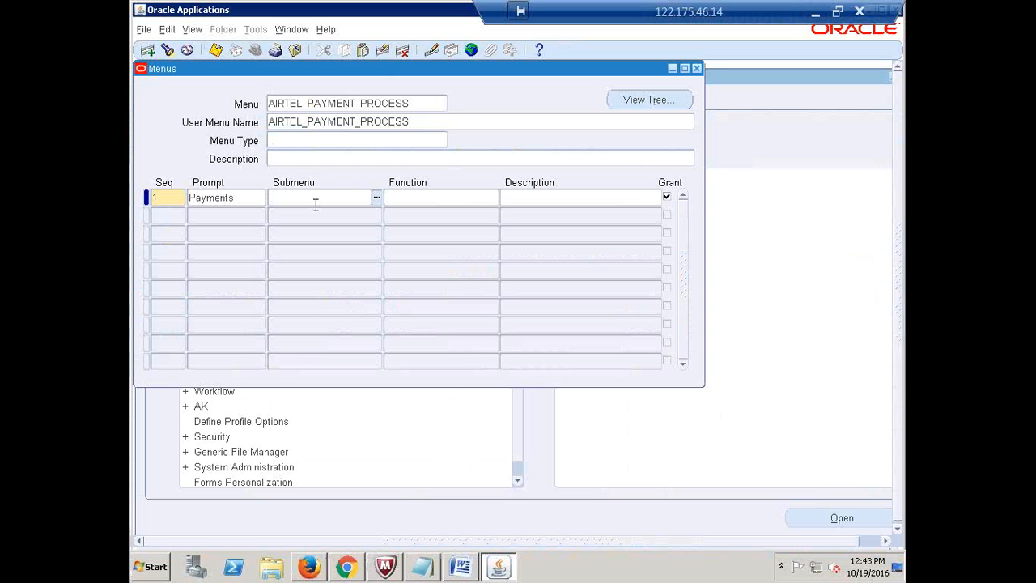
# Paste AP_PAYMENTS_GUI12 as the Payments submenu, save AIRTEL_PAYMENT_PROCESS, and select its user menu name
pyautogui.hotkey('ctrl', 'v')
pyautogui.press('Tab')
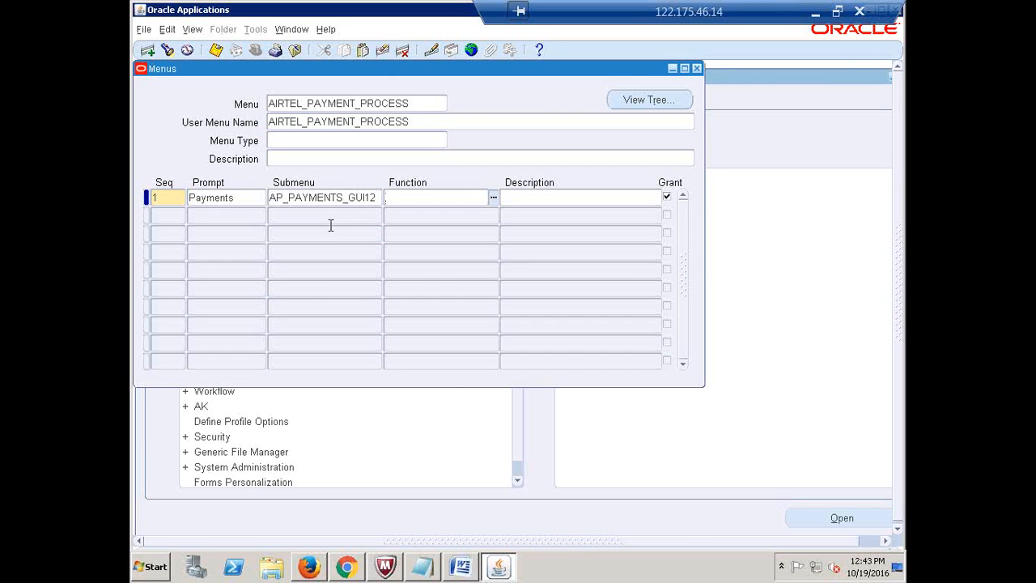
pyautogui.hotkey('ctrl', 's')
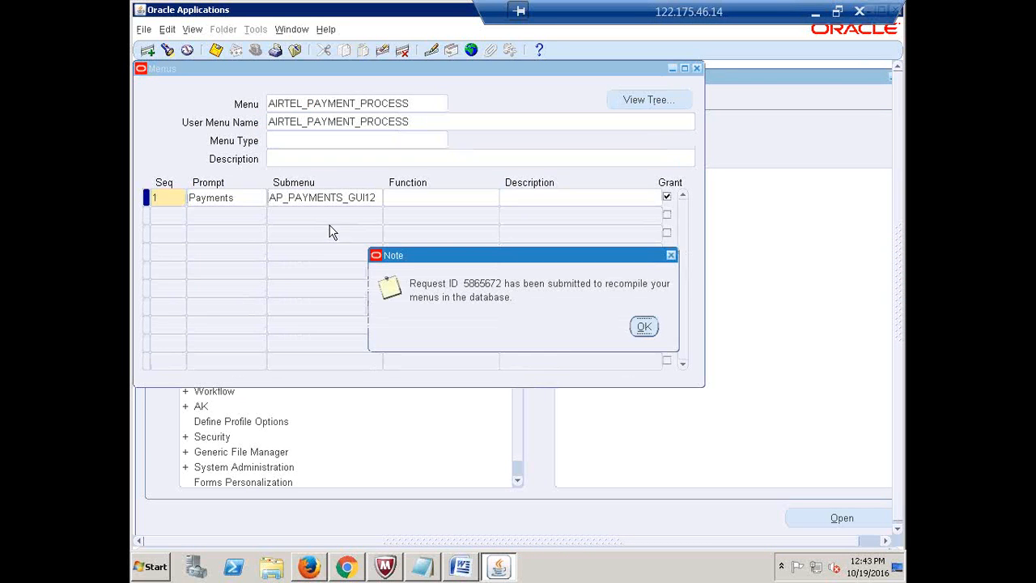
pyautogui.click(645, 327)
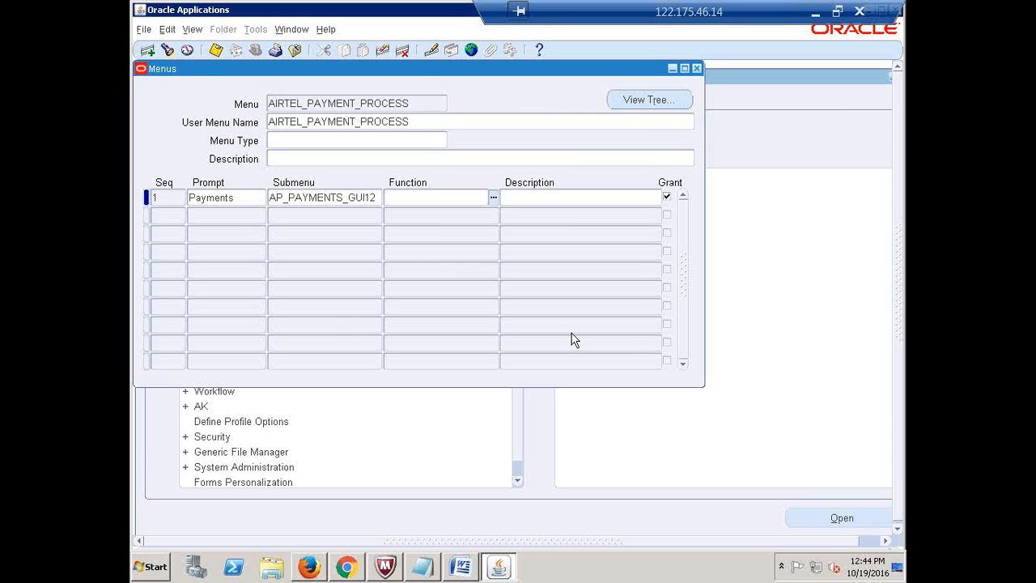
pyautogui.doubleClick(416, 122)
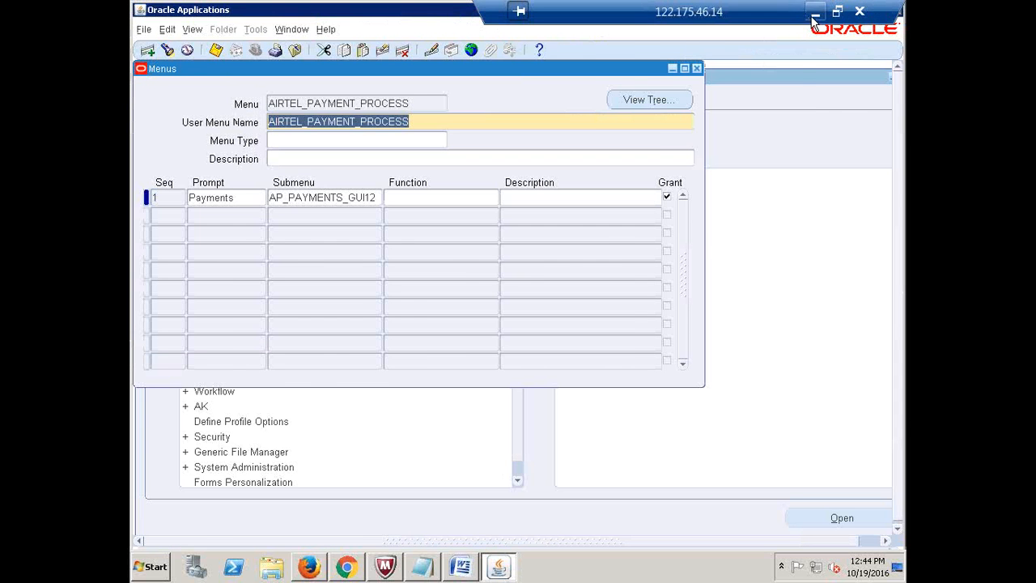
pyautogui.click(814, 16)
# Paste AIRTEL_PAYMENT_PROCESS into D7 and select the AP_SUPPLIERS_GUI12 cell C8
pyautogui.click(496, 280)
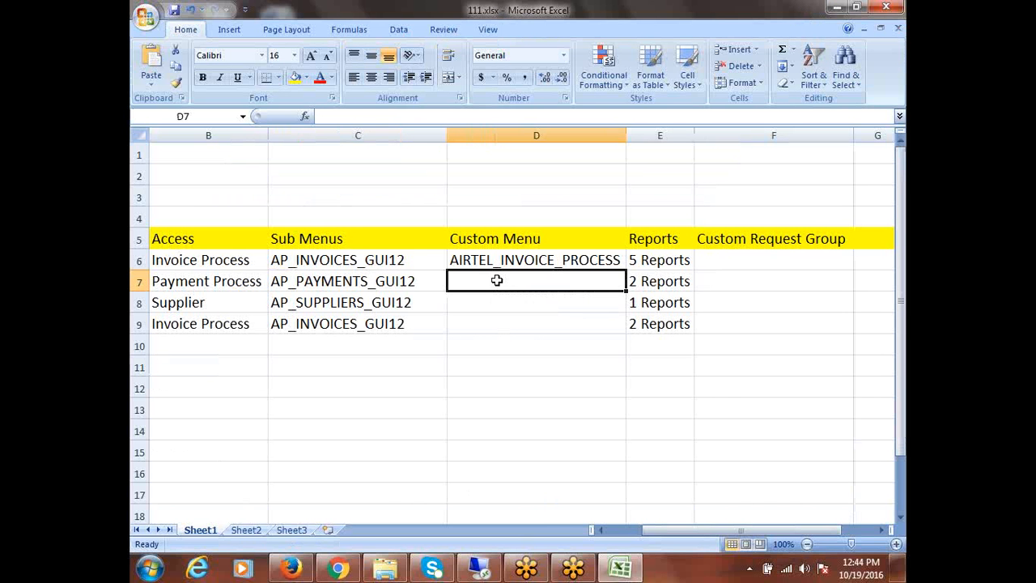
pyautogui.hotkey('ctrl', 'v')
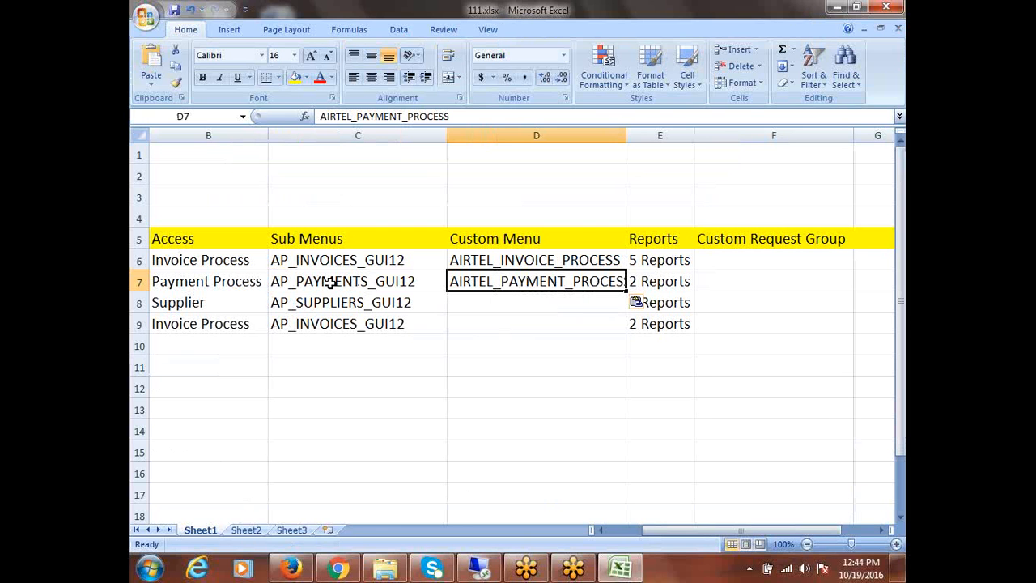
pyautogui.click(386, 305)
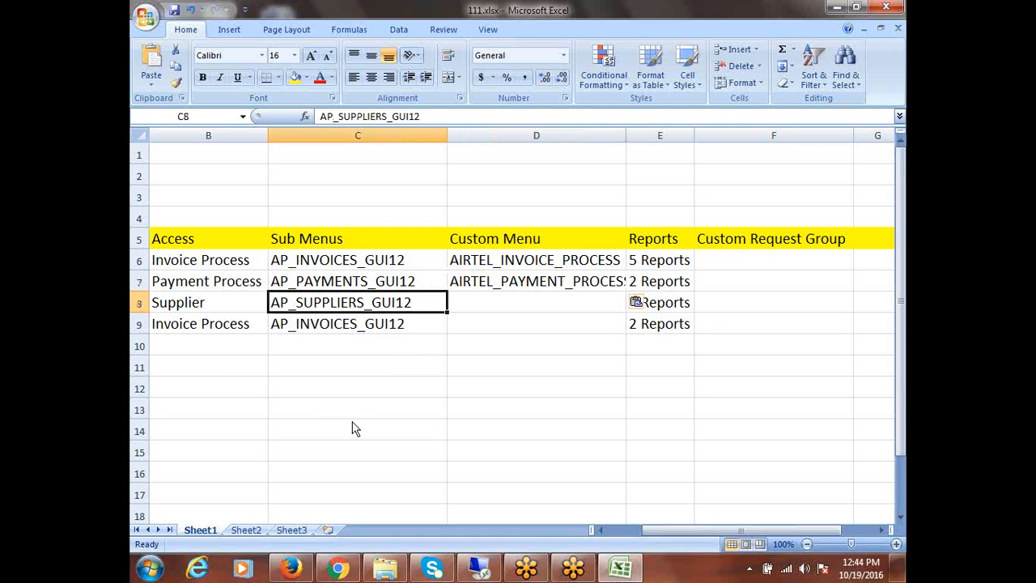
pyautogui.click(481, 569)
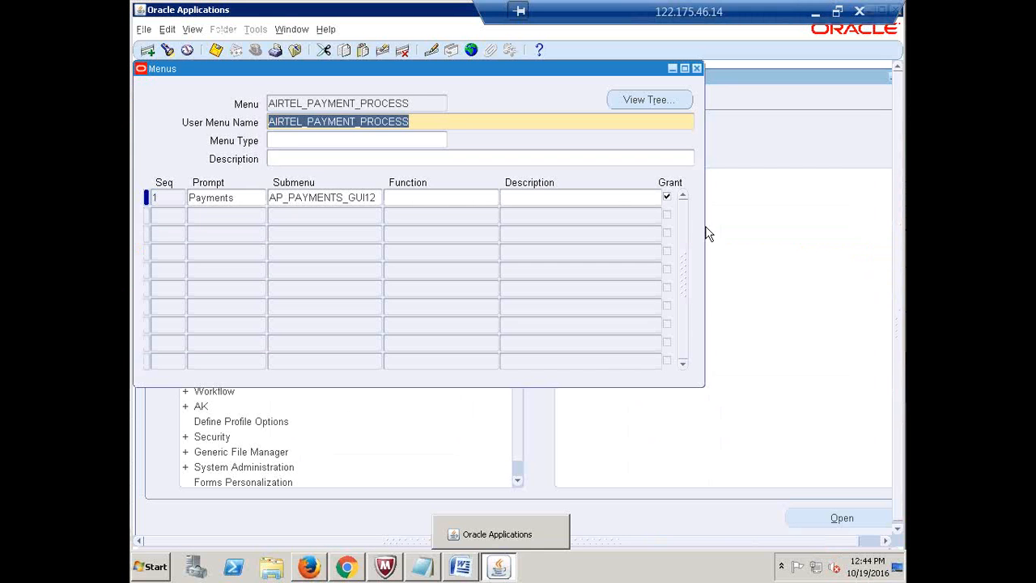
# Create a new menu AIRTEL_VENDOR_MASTER and copy that name into User Menu Name
pyautogui.doubleClick(408, 108)
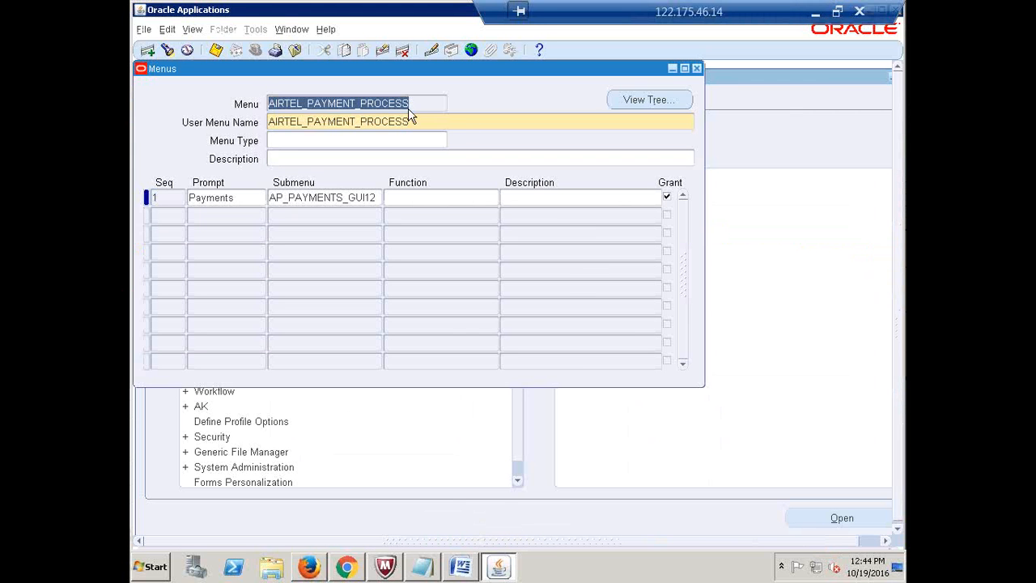
pyautogui.click(148, 51)
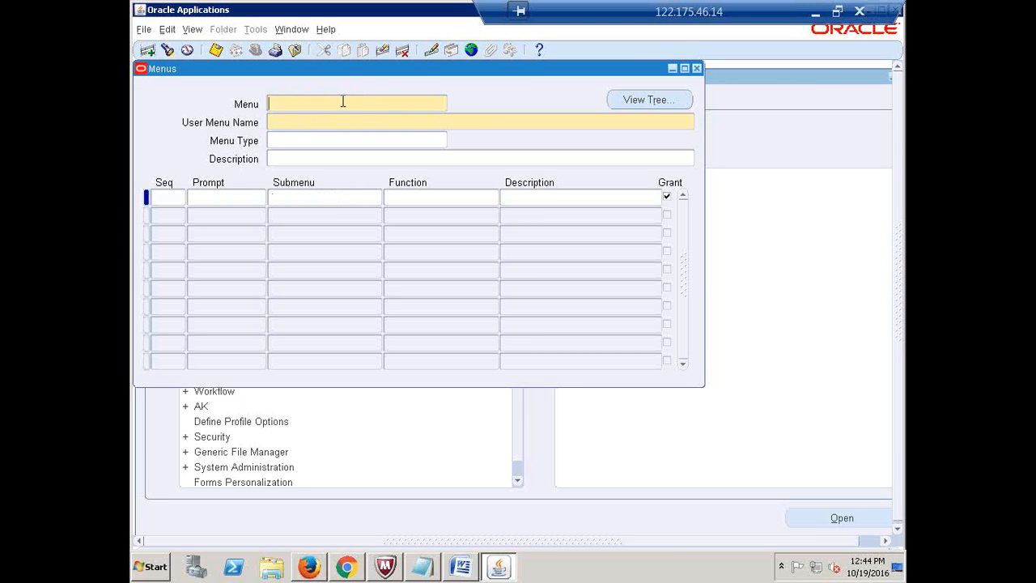
pyautogui.write('AIRTEL_VENDOR_MASTER')
pyautogui.moveTo(396, 104); pyautogui.dragTo(269, 104)
pyautogui.hotkey('ctrl', 'c')
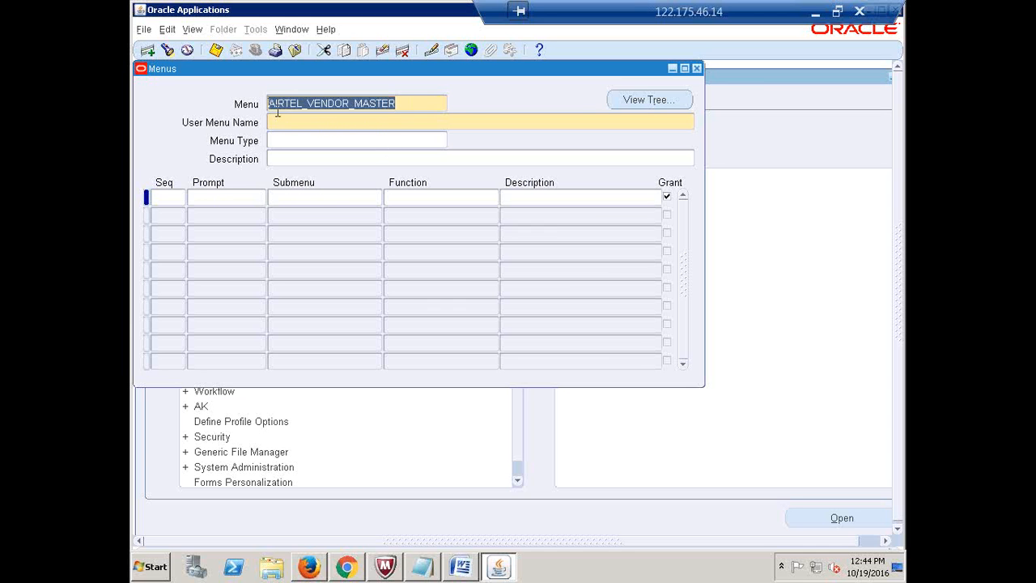
pyautogui.click(290, 122)
pyautogui.hotkey('ctrl', 'v')
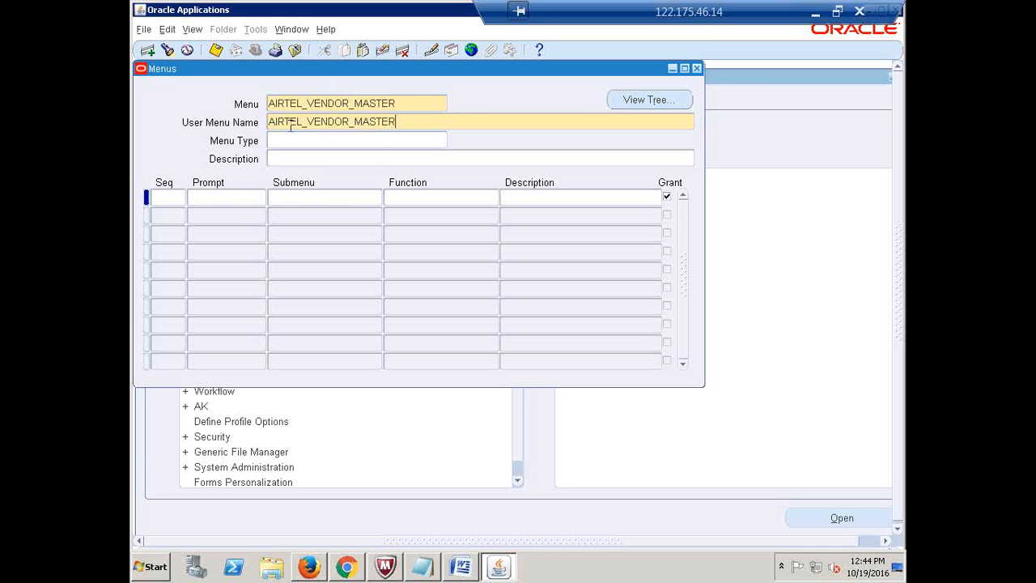
# Add the first menu line with sequence 1 and prompt Suppliers
pyautogui.click(168, 196)
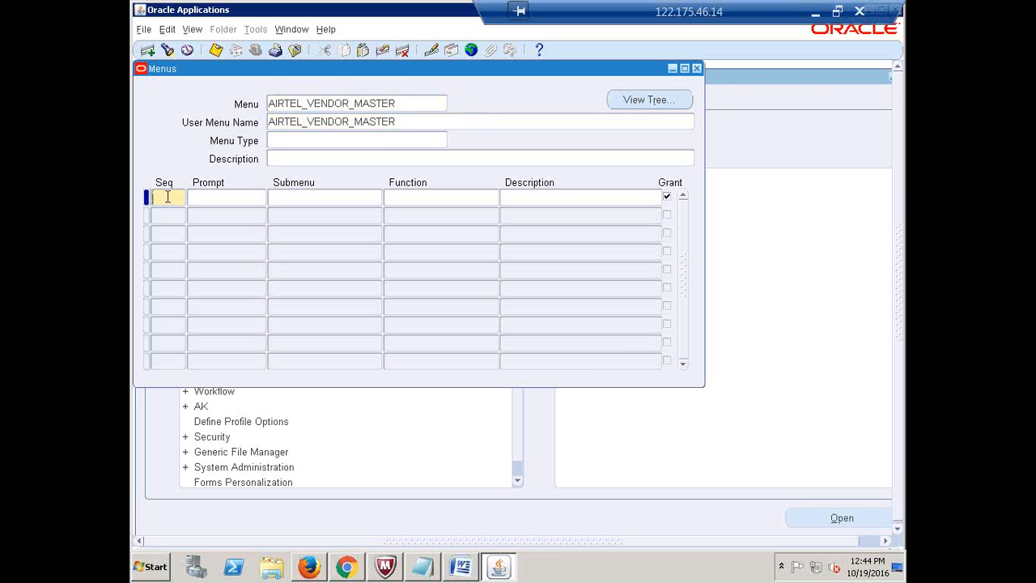
pyautogui.write('1')
pyautogui.press('Tab')
pyautogui.write('Suppliers')
pyautogui.press('Tab')
# Copy the AP_SUPPLIERS_GUI12 submenu name from spreadsheet cell C8
pyautogui.click(816, 13)
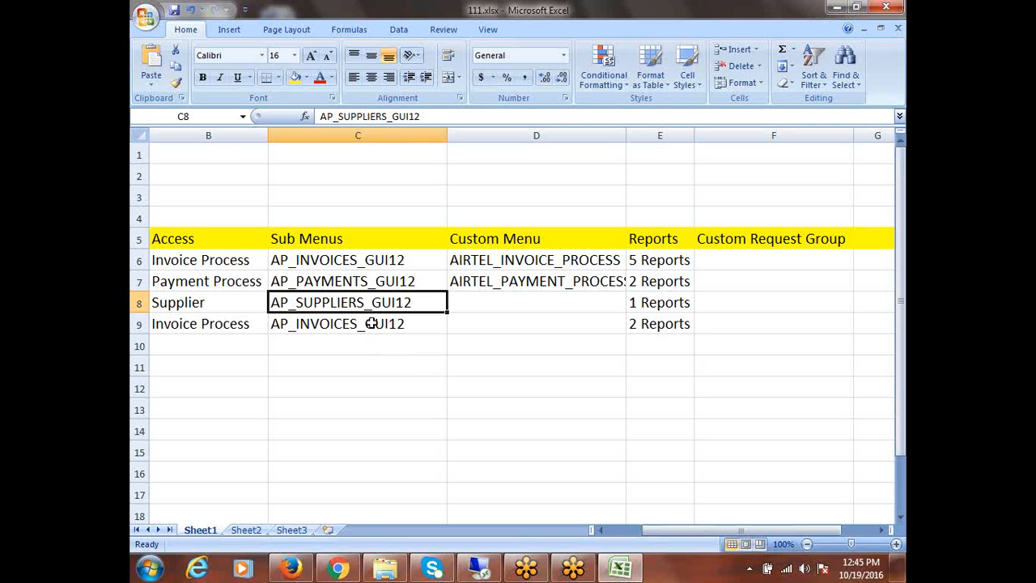
pyautogui.hotkey('ctrl', 'c')
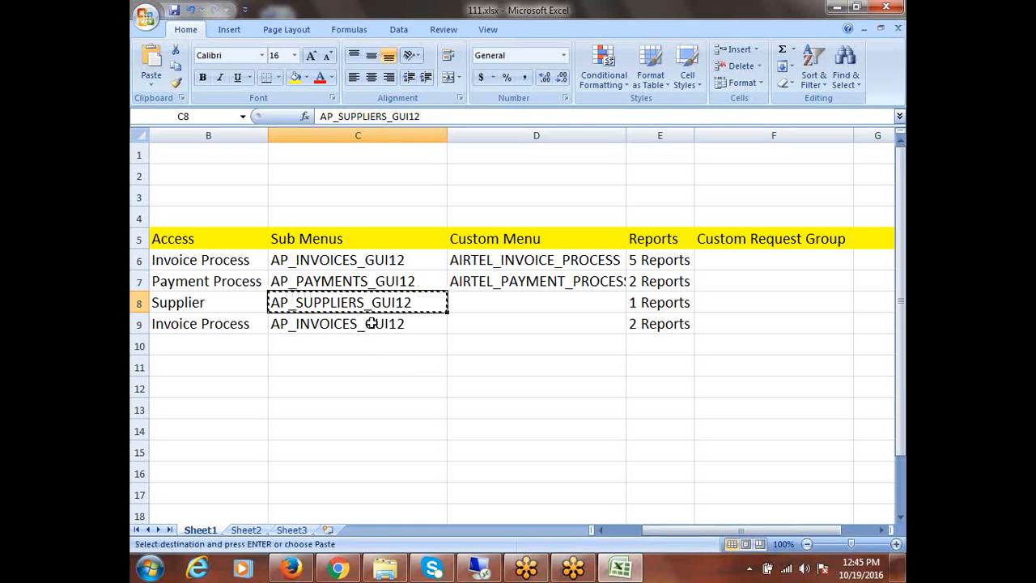
pyautogui.click(476, 569)
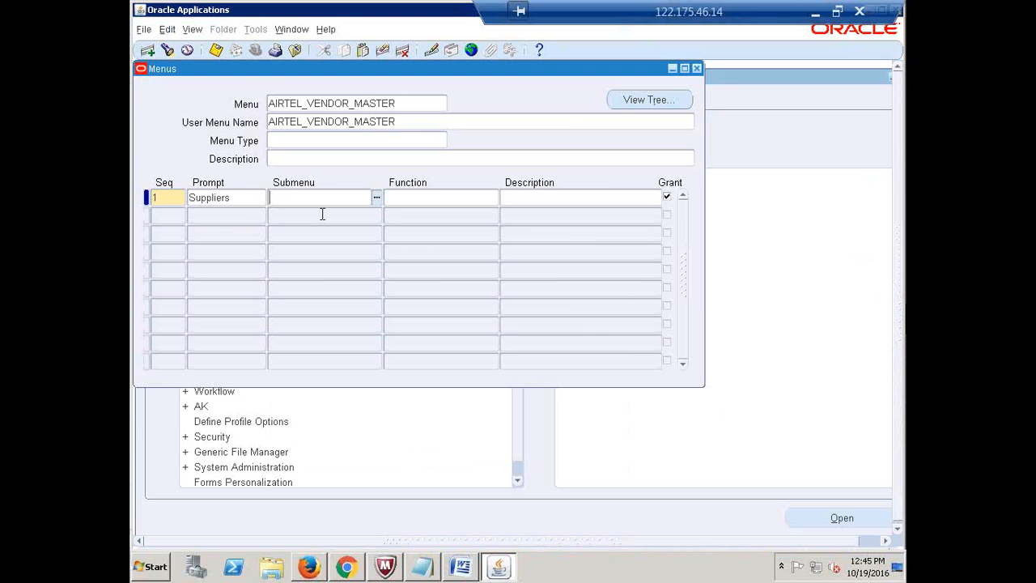
# Set the Suppliers line's submenu to AP_SUPPLIERS_GUI12 and save AIRTEL_VENDOR_MASTER
pyautogui.hotkey('ctrl', 'v')
pyautogui.press('Tab')
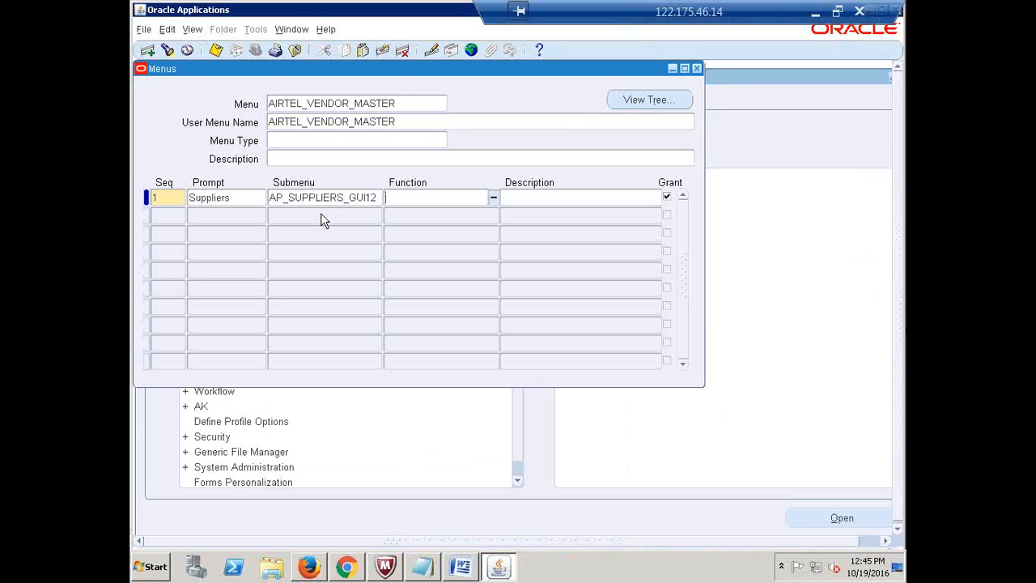
pyautogui.hotkey('ctrl', 's')
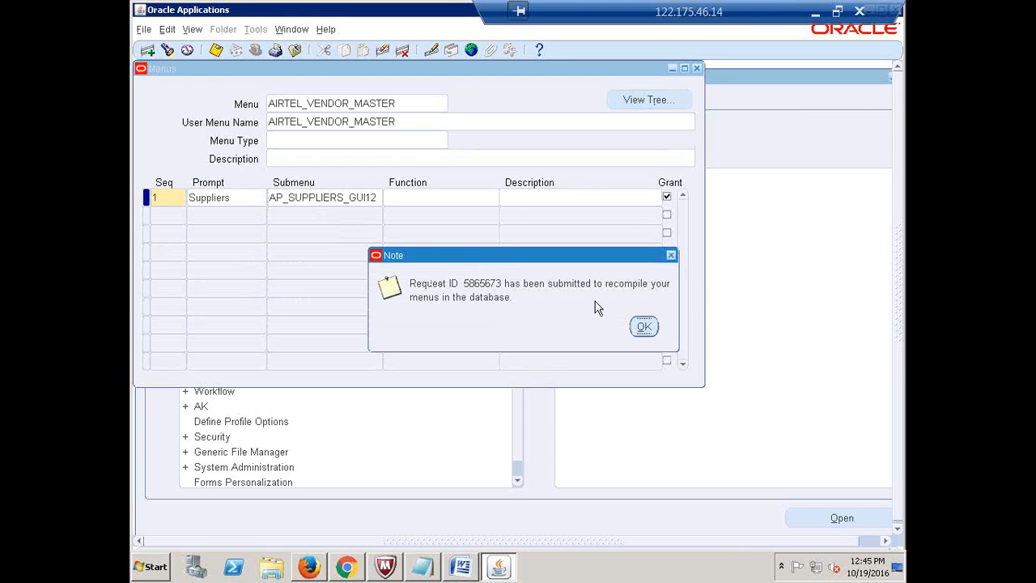
pyautogui.click(645, 327)
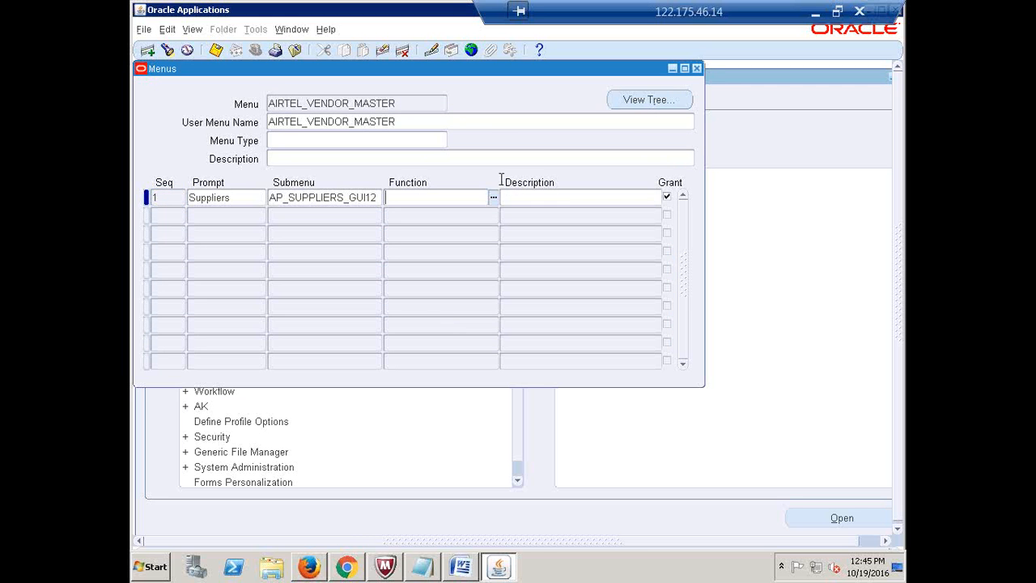
# Paste AIRTEL_VENDOR_MASTER into spreadsheet cell D8 for the Supplier row
pyautogui.click(422, 107)
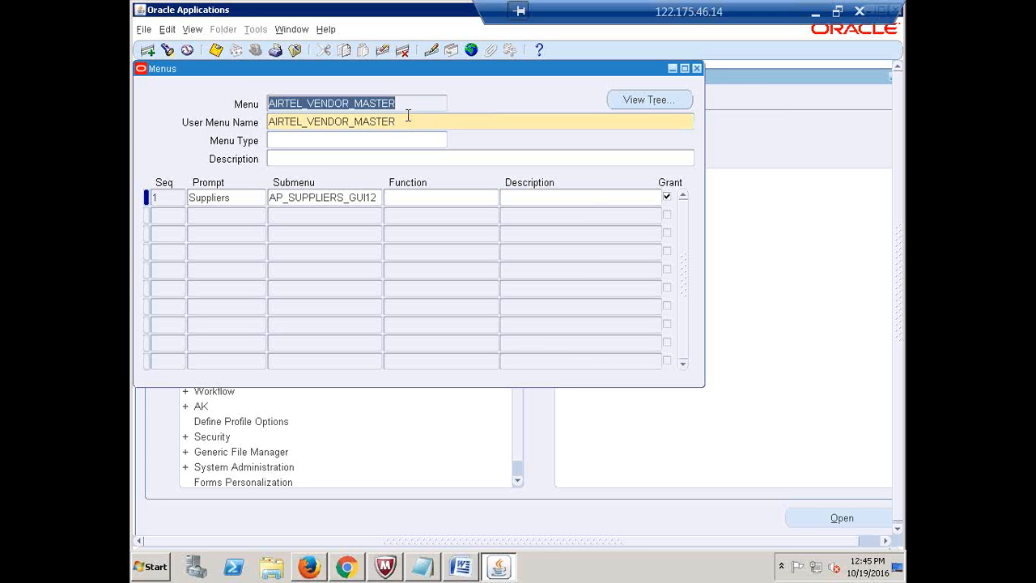
pyautogui.click(410, 120)
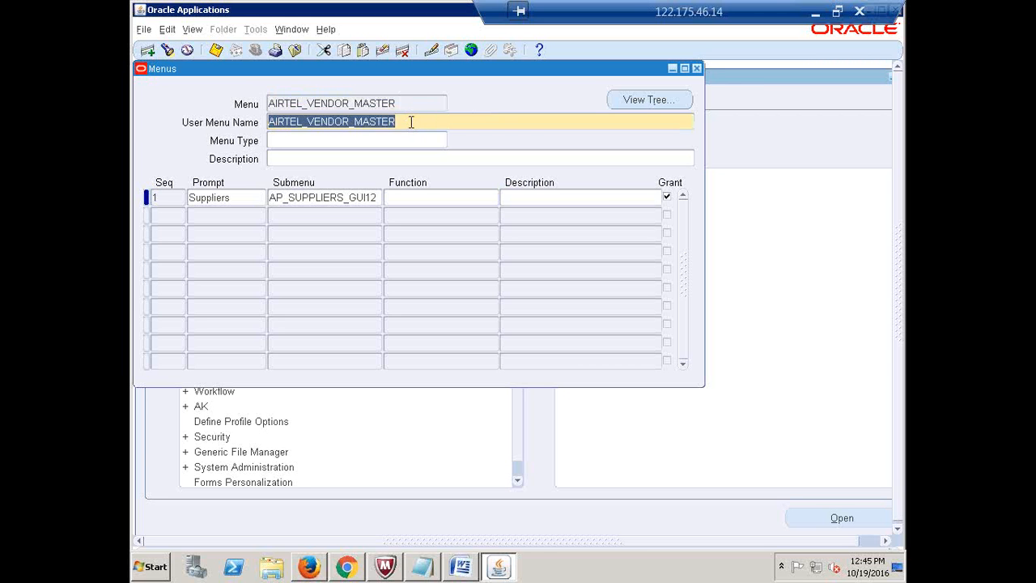
pyautogui.click(816, 13)
pyautogui.click(472, 303)
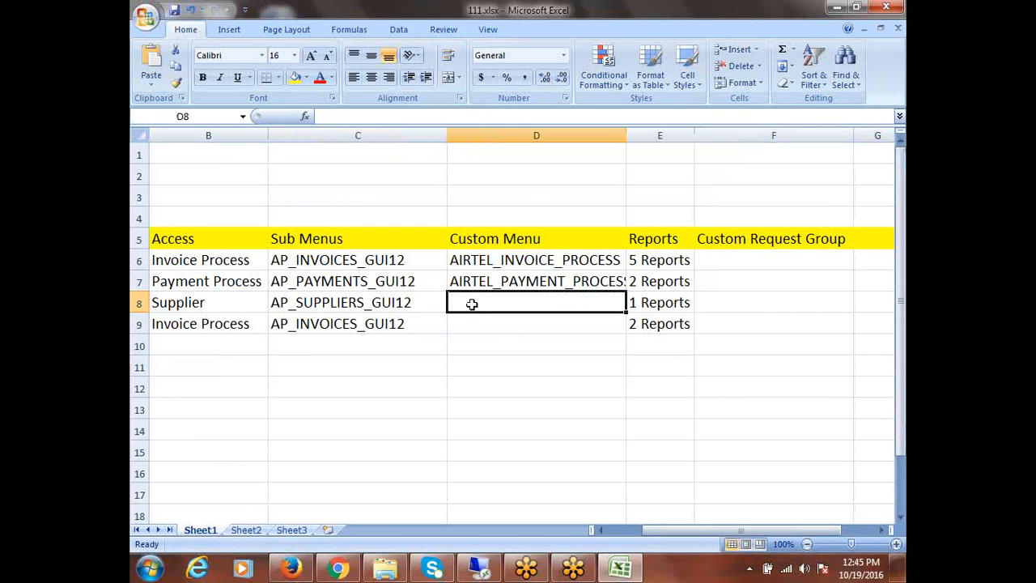
pyautogui.hotkey('ctrl', 'v')
pyautogui.hotkey('ctrl', 's')
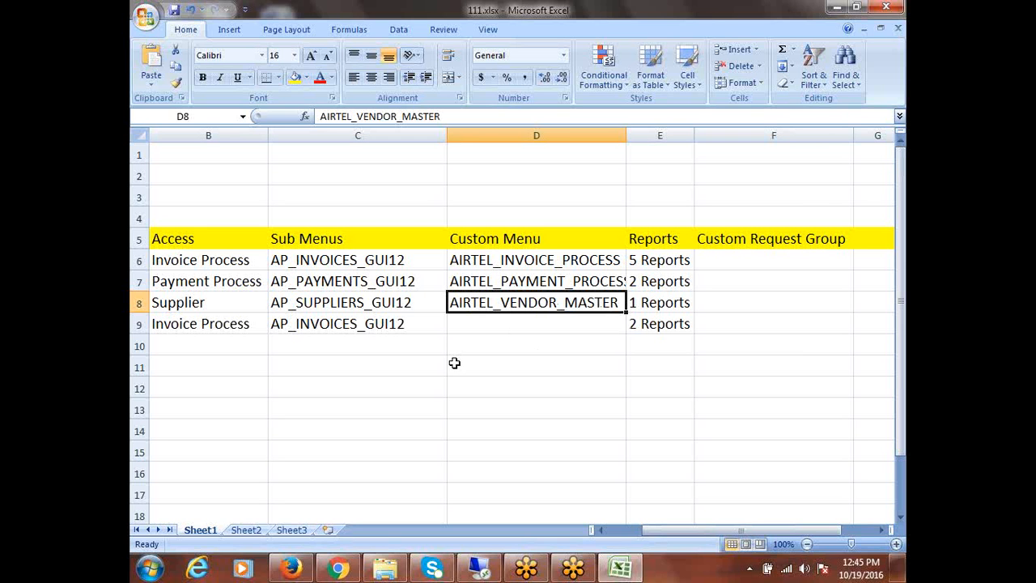
# Copy AIRTEL_INVOICE_PROCESS from cell D6 into D9
pyautogui.click(498, 325)
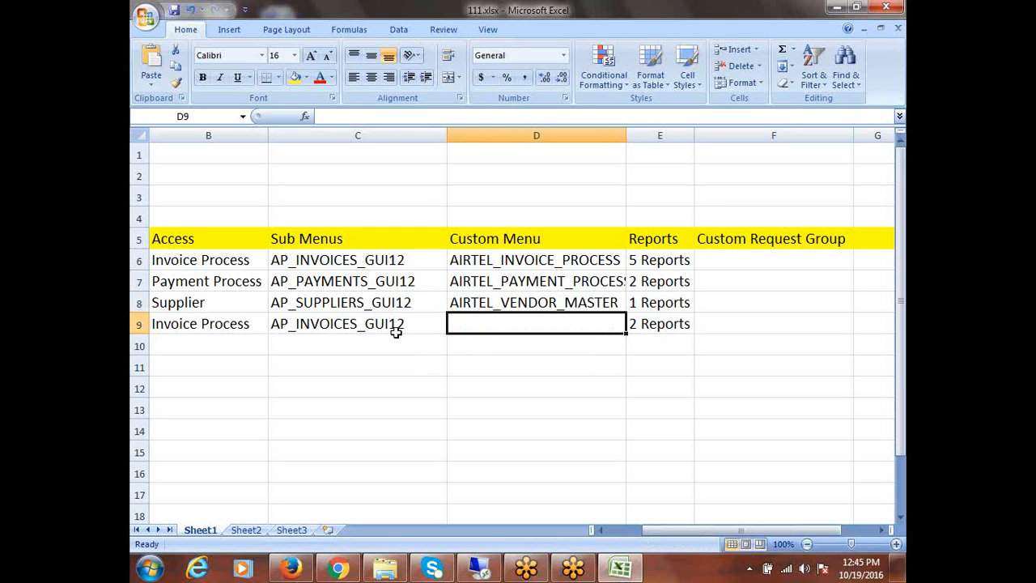
pyautogui.click(540, 258)
pyautogui.hotkey('ctrl', 'c')
pyautogui.click(515, 324)
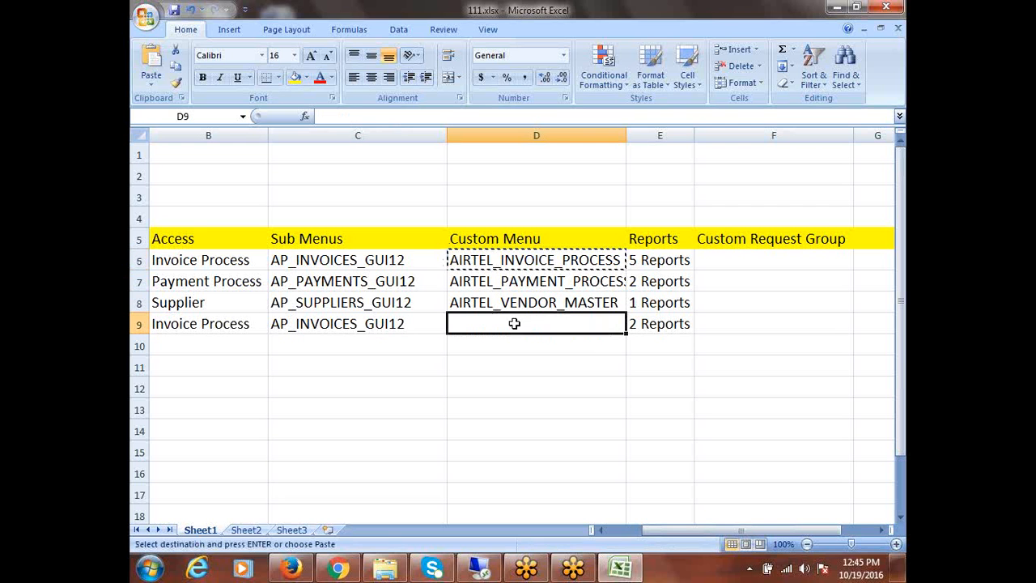
pyautogui.hotkey('ctrl', 'v')
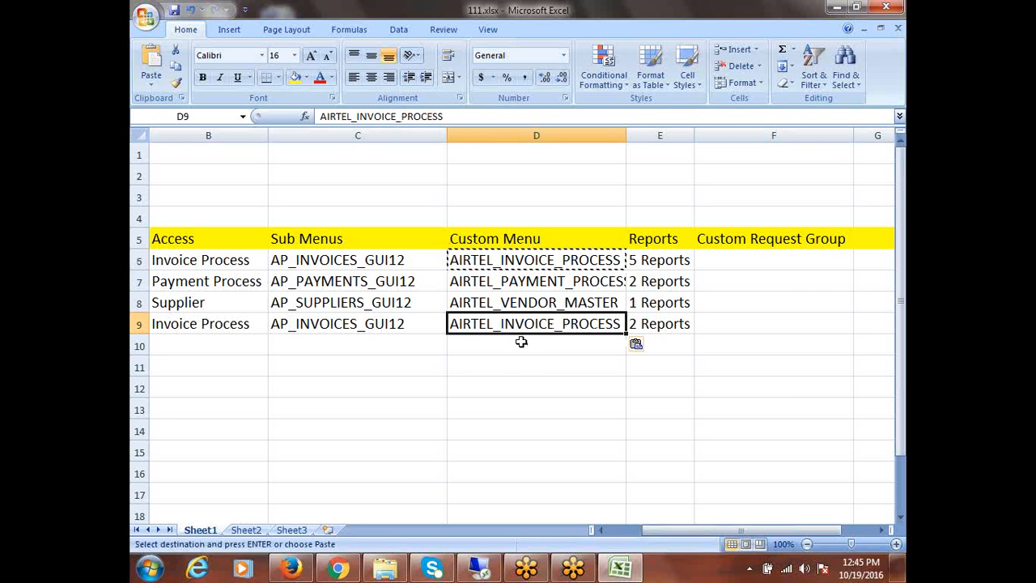
pyautogui.press('Escape')
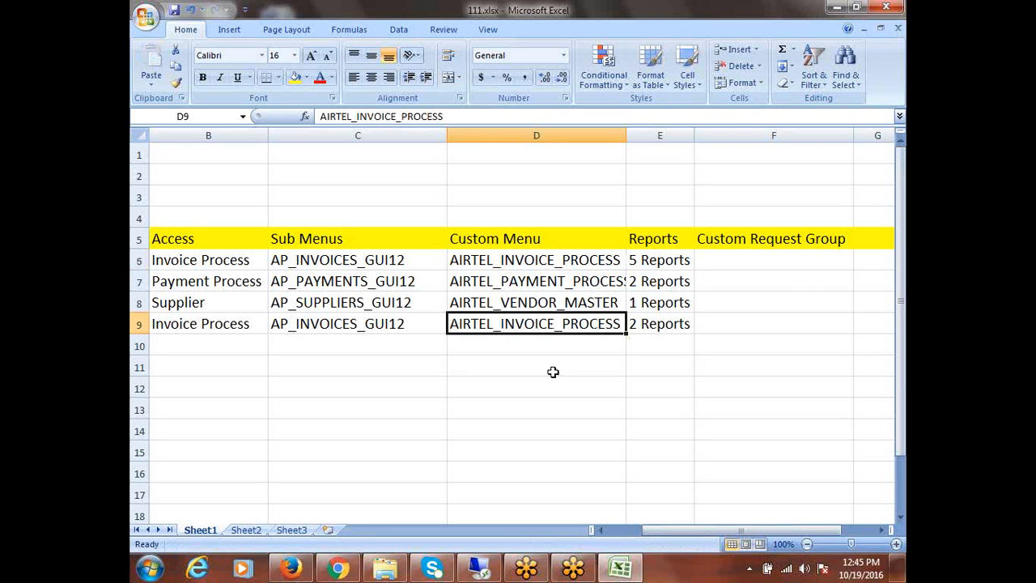
# Save the workbook and widen the Reports column to 33.43
pyautogui.moveTo(506, 260); pyautogui.dragTo(513, 328)
pyautogui.hotkey('ctrl', 's')
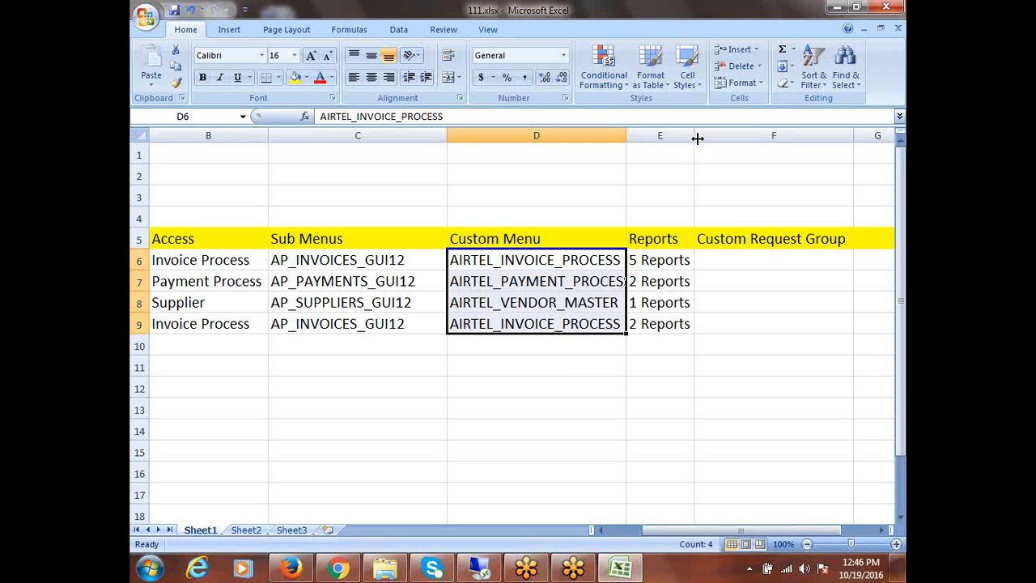
pyautogui.moveTo(694, 134); pyautogui.dragTo(808, 142)
# Change E6 to '2 Reports (Invoicing Aging, Invoice Register)' and autofit the Reports column
pyautogui.doubleClick(637, 260)
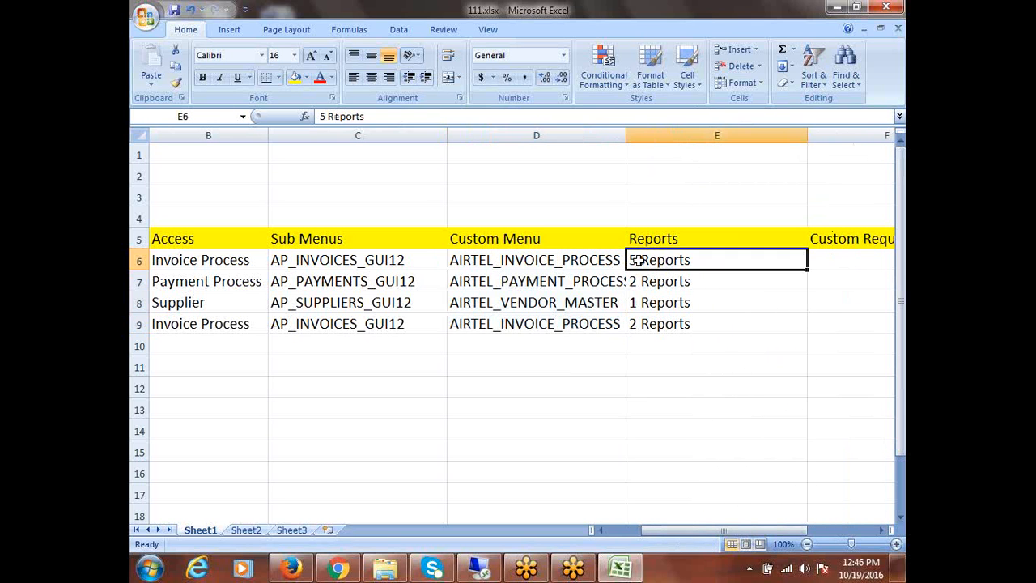
pyautogui.press('BackSpace')
pyautogui.press('BackSpace')
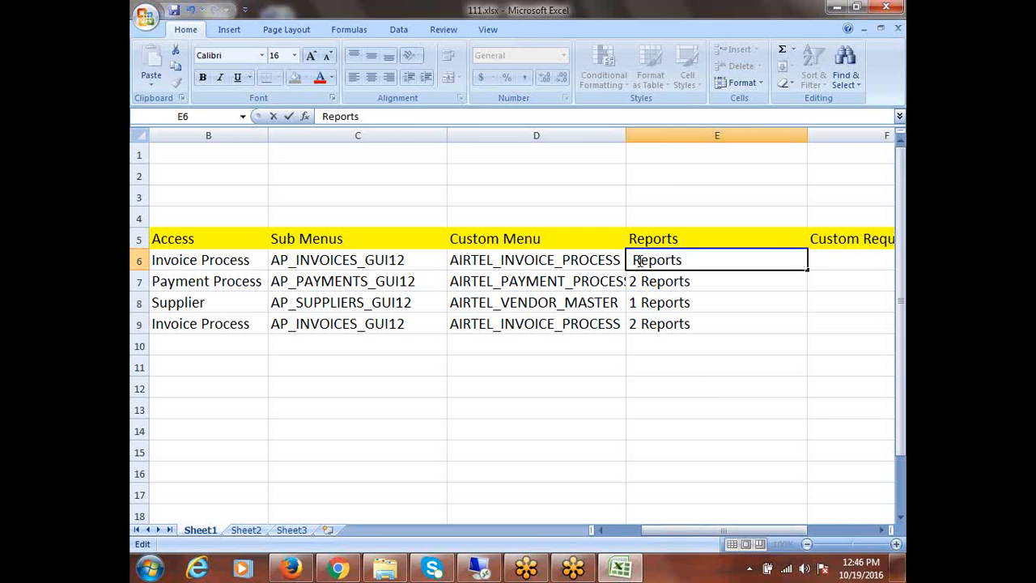
pyautogui.write('2 Reports')
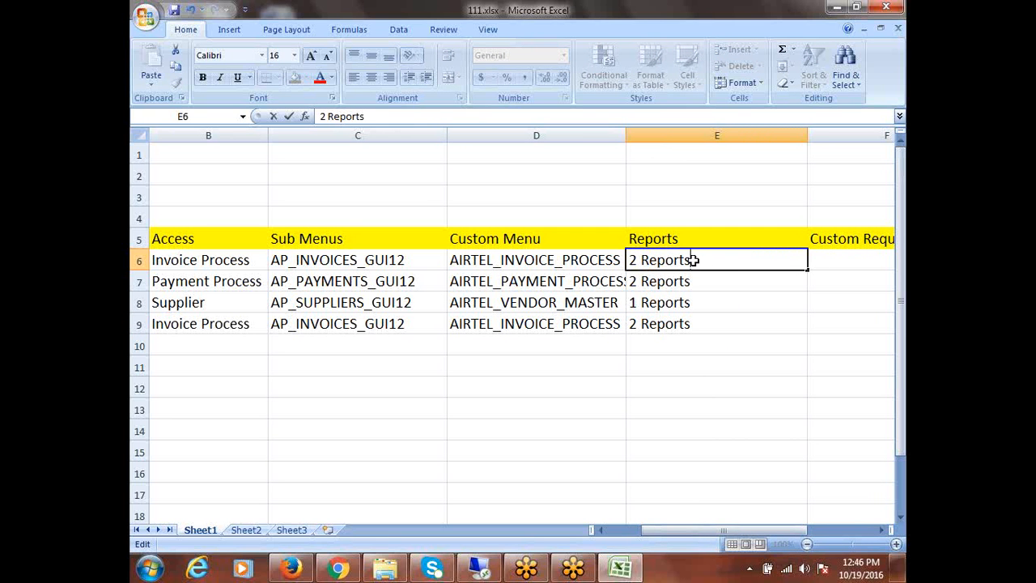
pyautogui.write(' (Invoicing A')
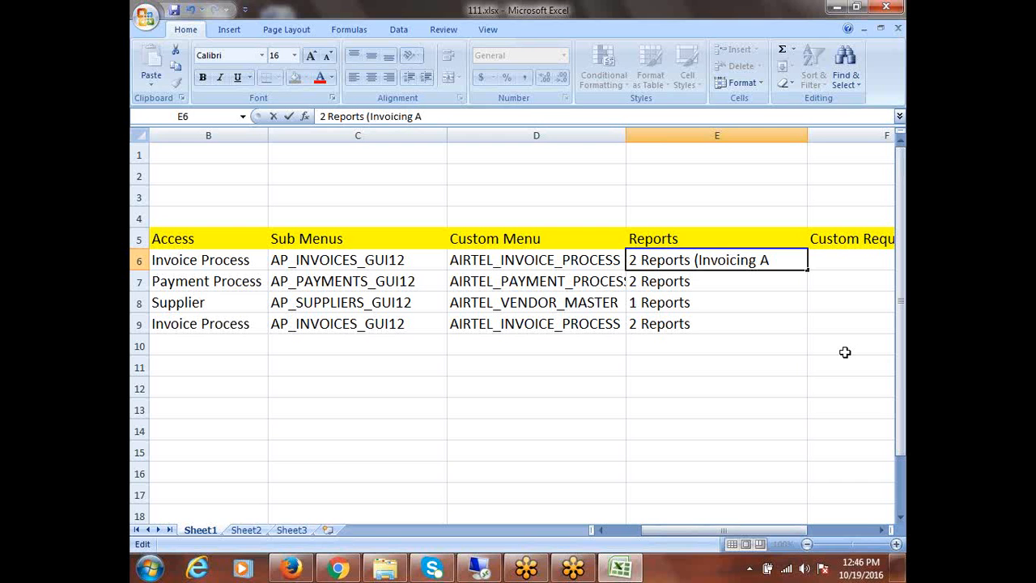
pyautogui.write('ging, Invoic')
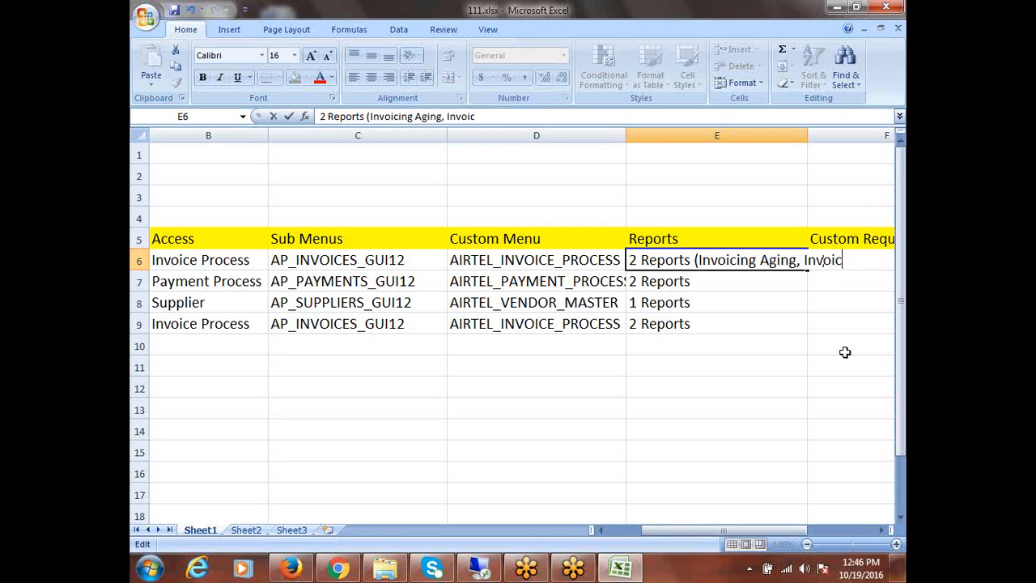
pyautogui.write('e Regis')
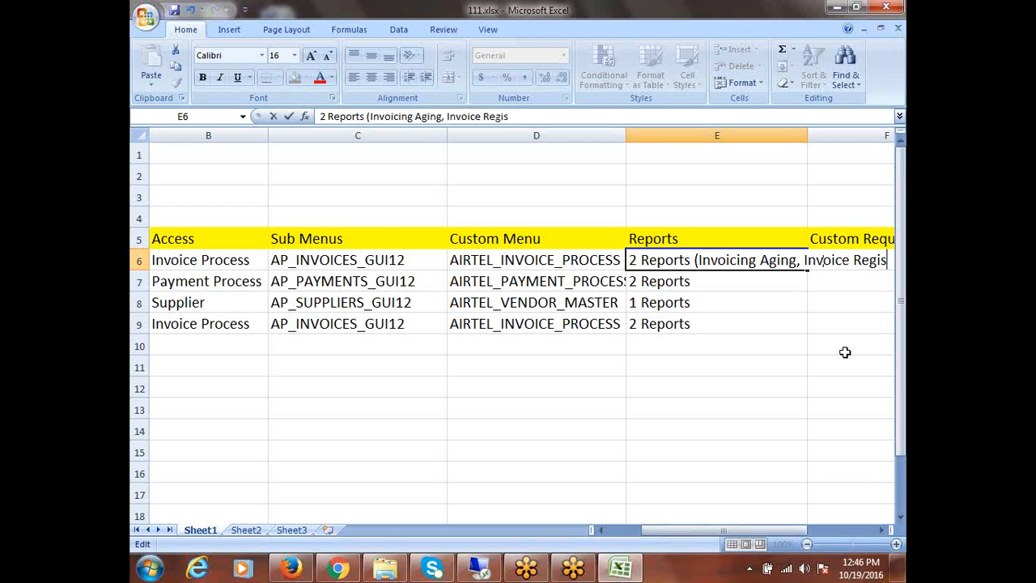
pyautogui.write('ter)')
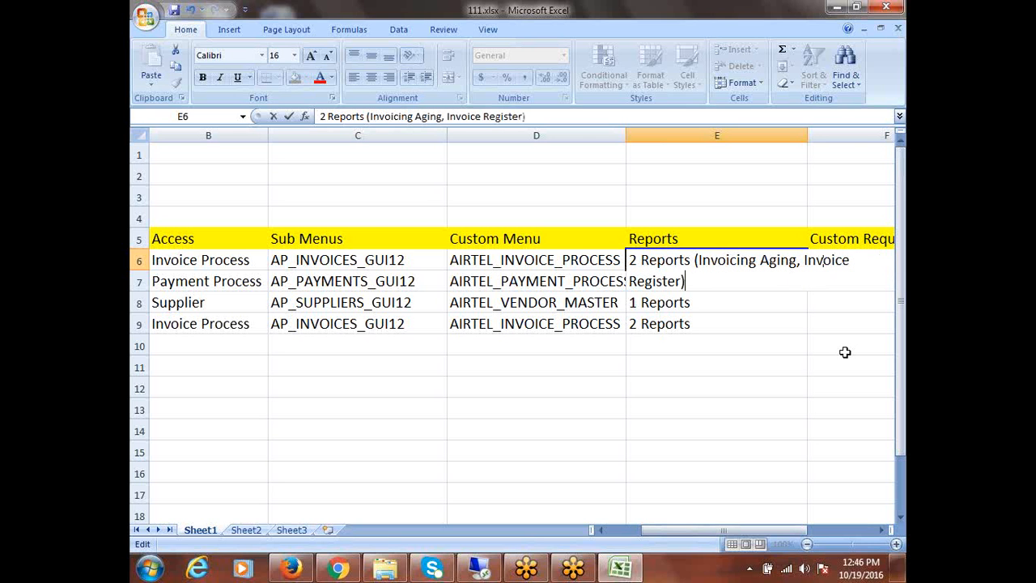
pyautogui.doubleClick(808, 135)
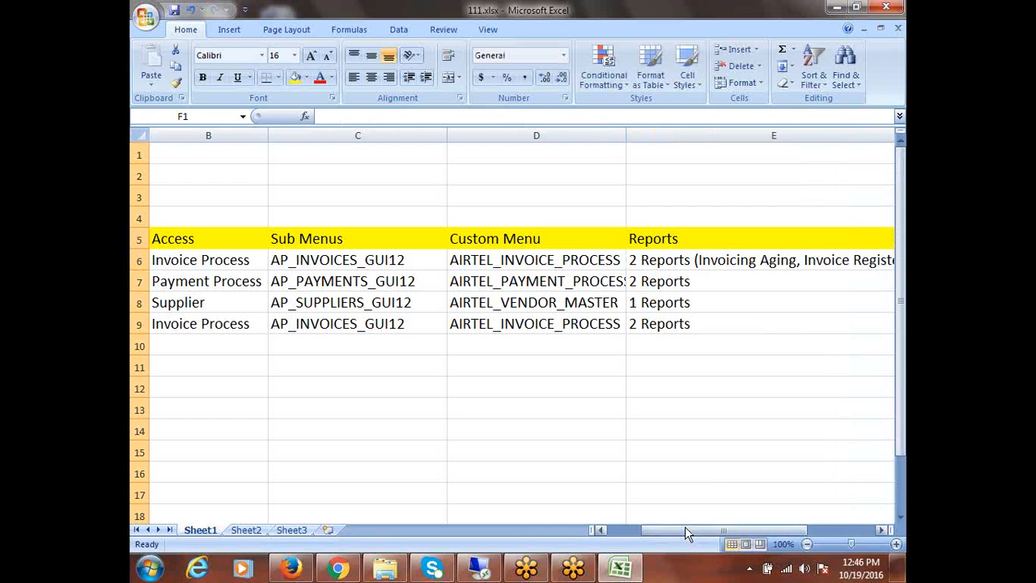
pyautogui.moveTo(685, 526); pyautogui.dragTo(721, 532)
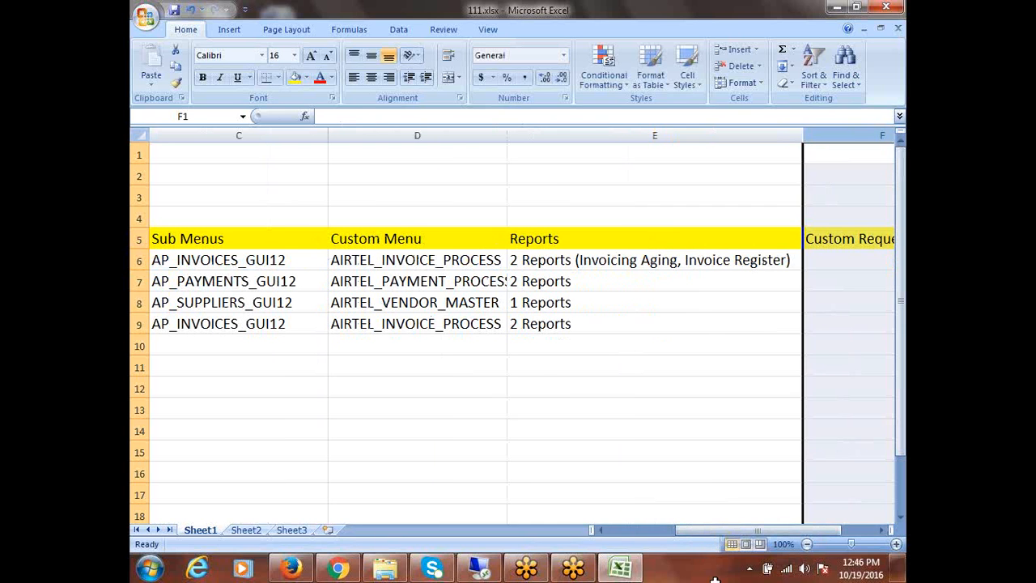
pyautogui.click(599, 291)
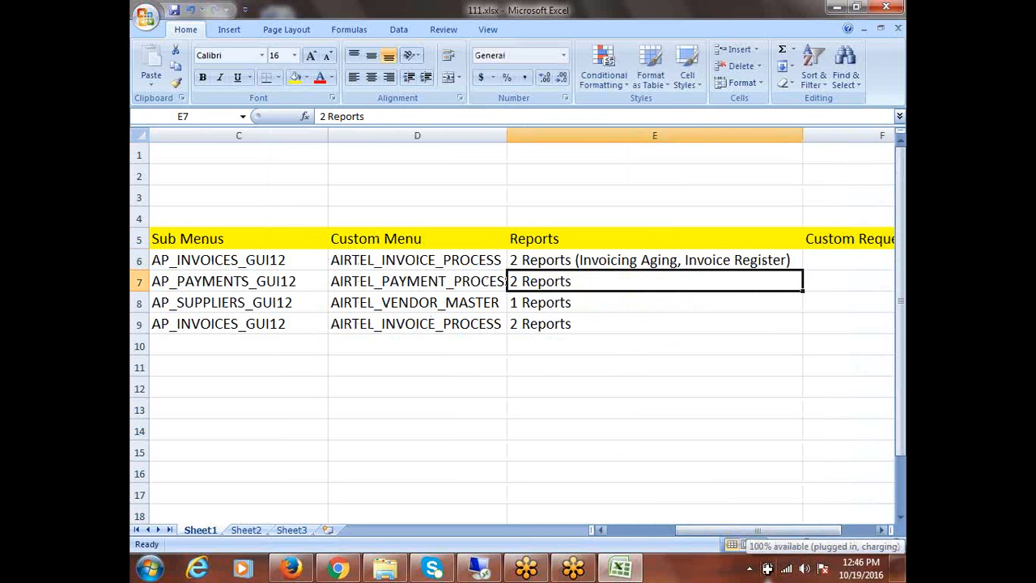
# Change E7 to '1 Reports (Payment Register)'
pyautogui.doubleClick(622, 283)
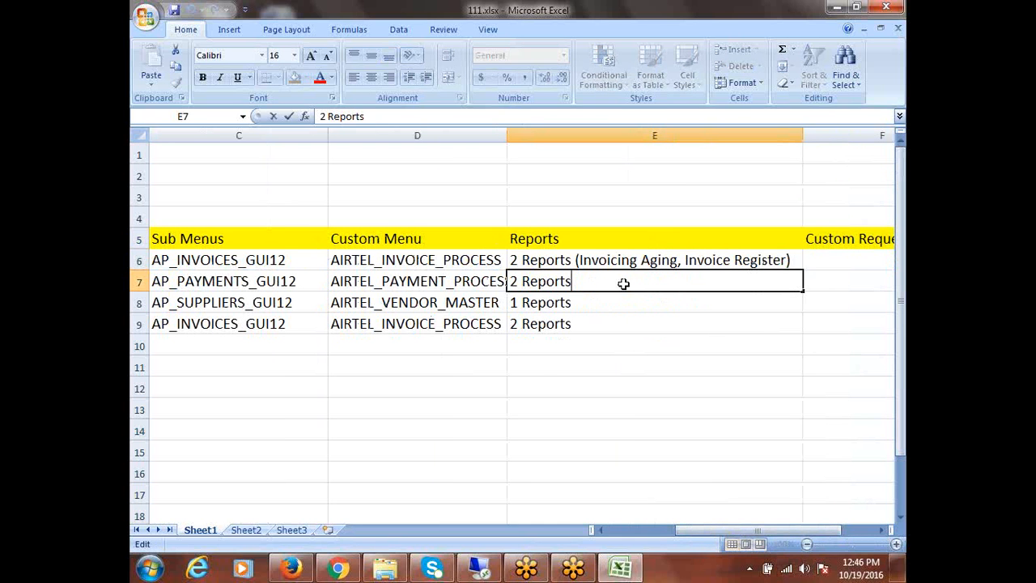
pyautogui.click(514, 281)
pyautogui.click(520, 282)
pyautogui.press('BackSpace')
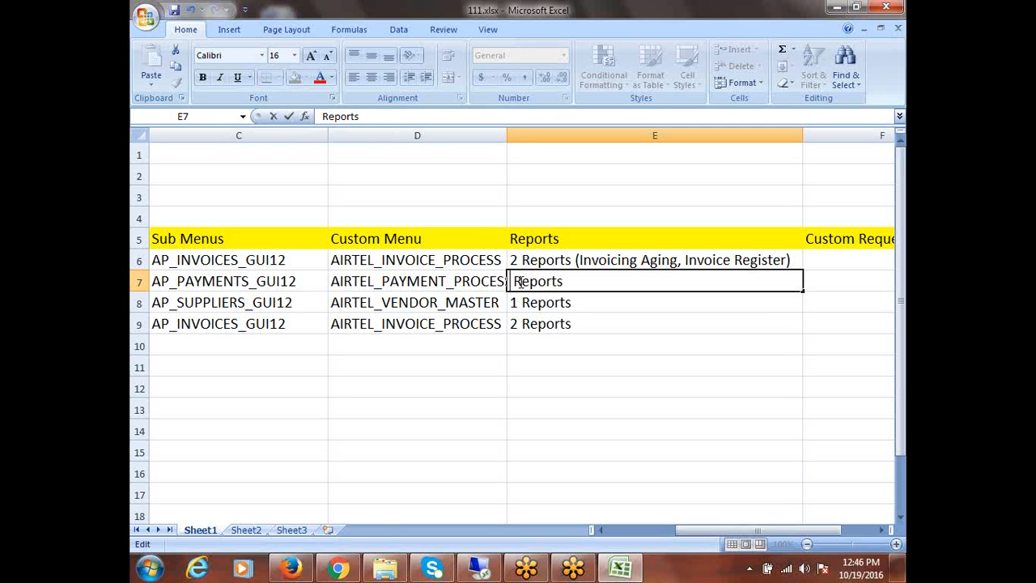
pyautogui.write('1')
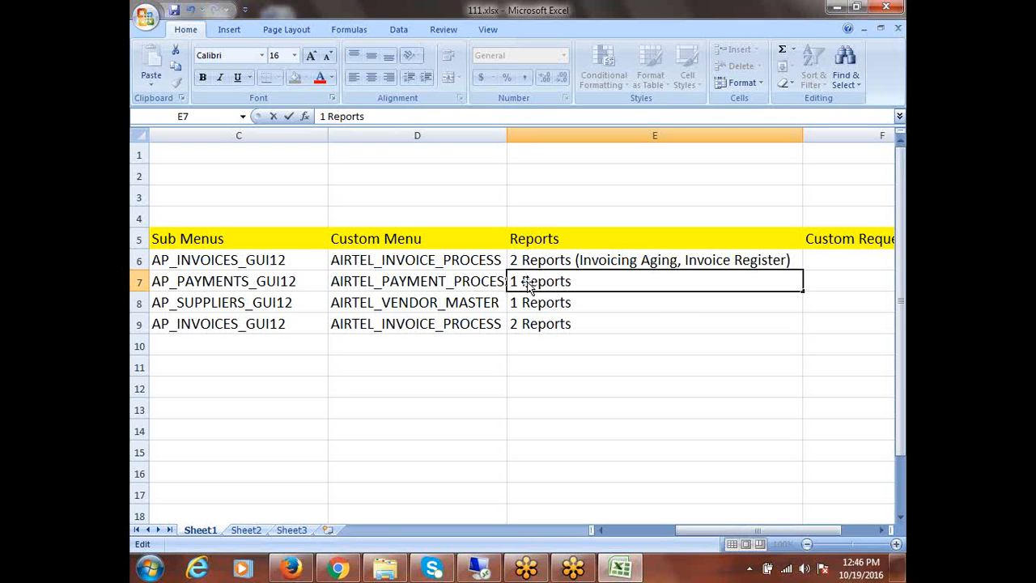
pyautogui.click(615, 282)
pyautogui.write('(')
pyautogui.write('Payment Register')
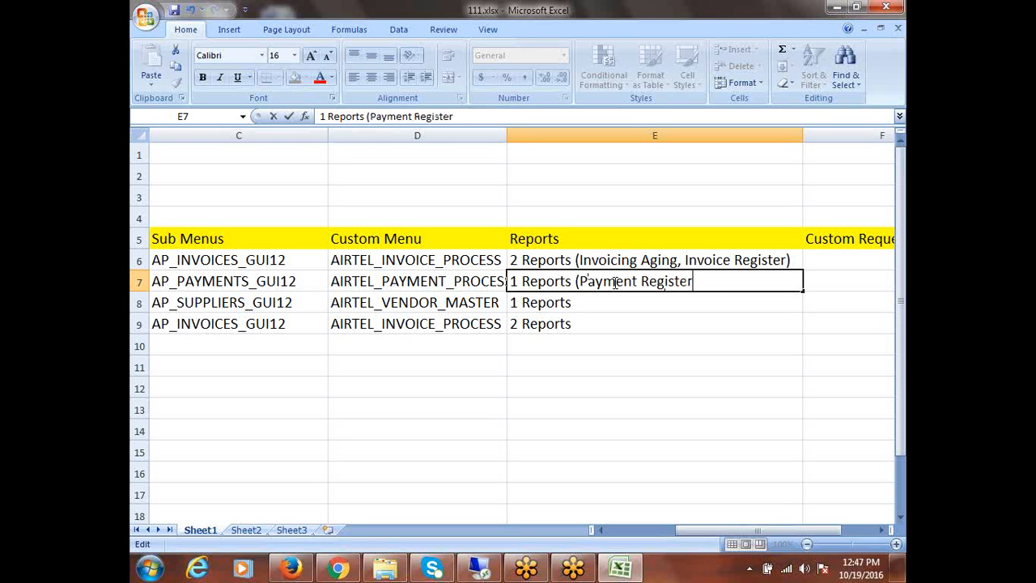
pyautogui.write(')')
# Set E8 to '1 Reports (Supplier Listing)' and E9 to '1 Reports (Invoice Aging)'
pyautogui.doubleClick(596, 306)
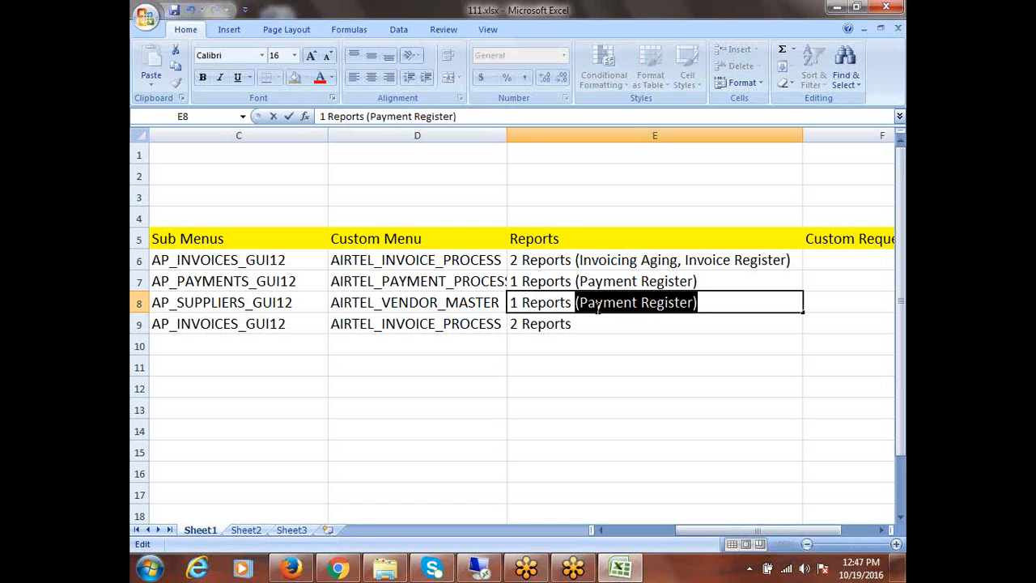
pyautogui.write('(Supp')
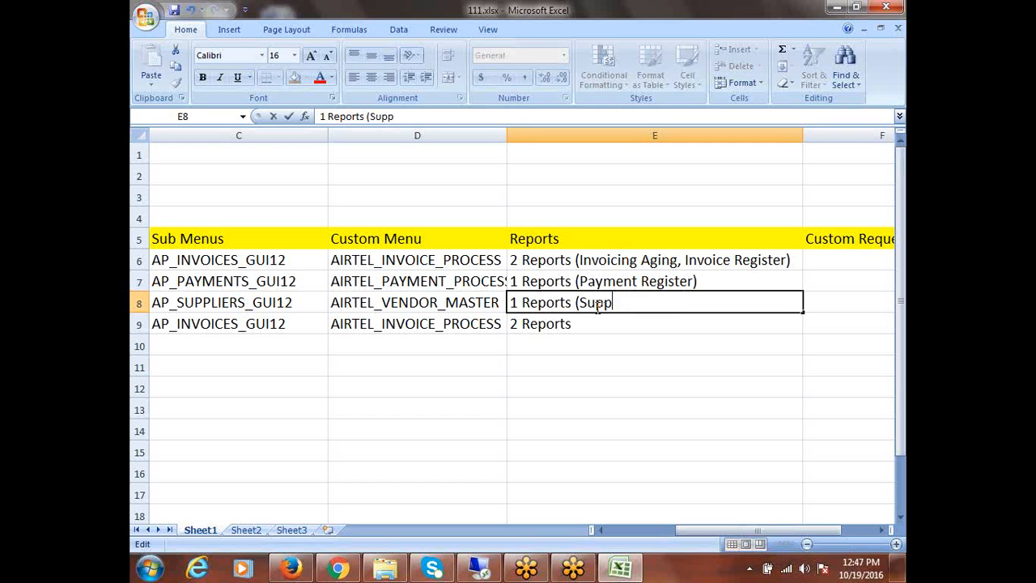
pyautogui.write('lier Listing')
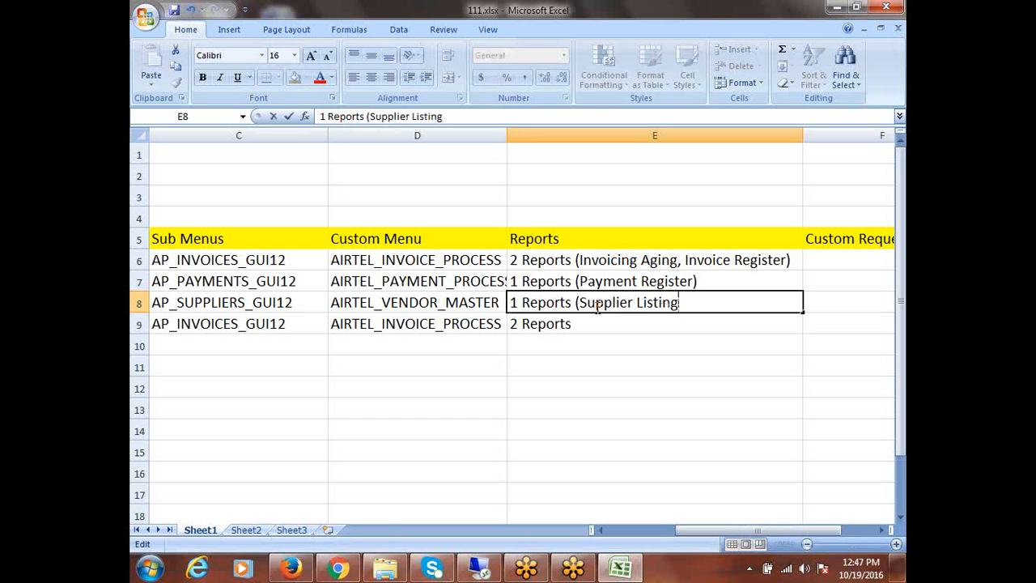
pyautogui.write(')')
pyautogui.doubleClick(589, 325)
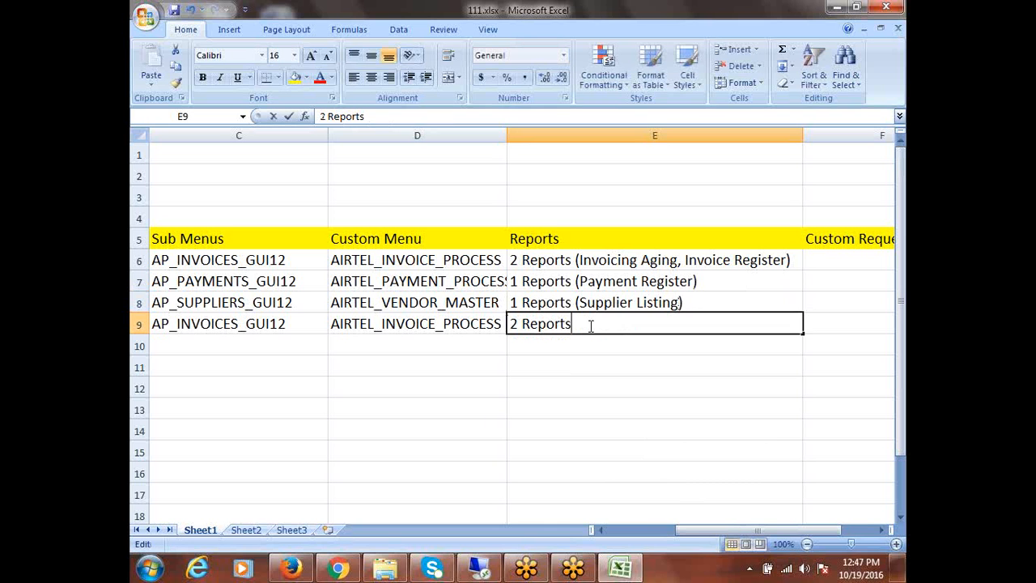
pyautogui.click(518, 323)
pyautogui.press('BackSpace')
pyautogui.write('1')
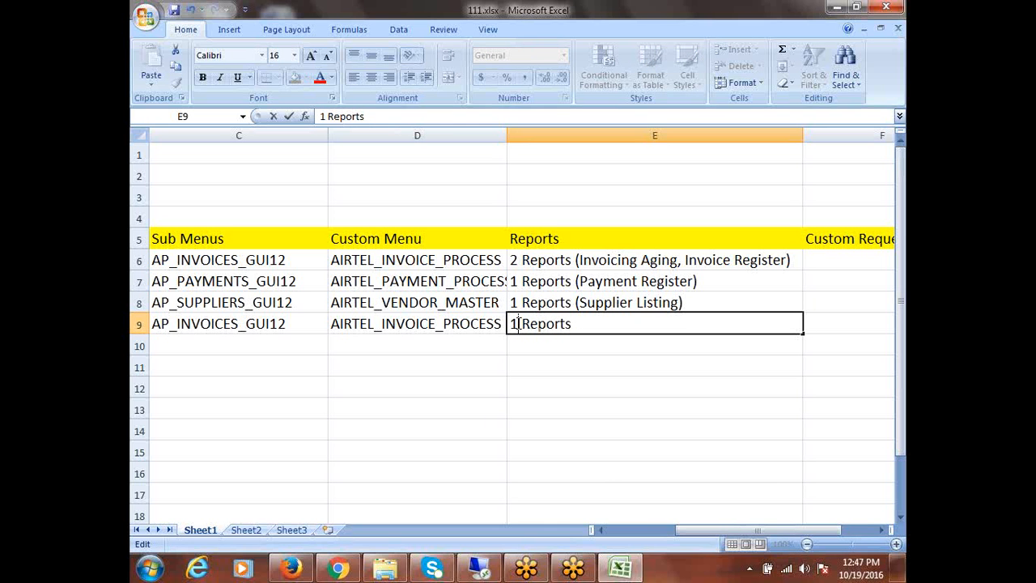
pyautogui.click(605, 323)
pyautogui.write('(Invoice Aging')
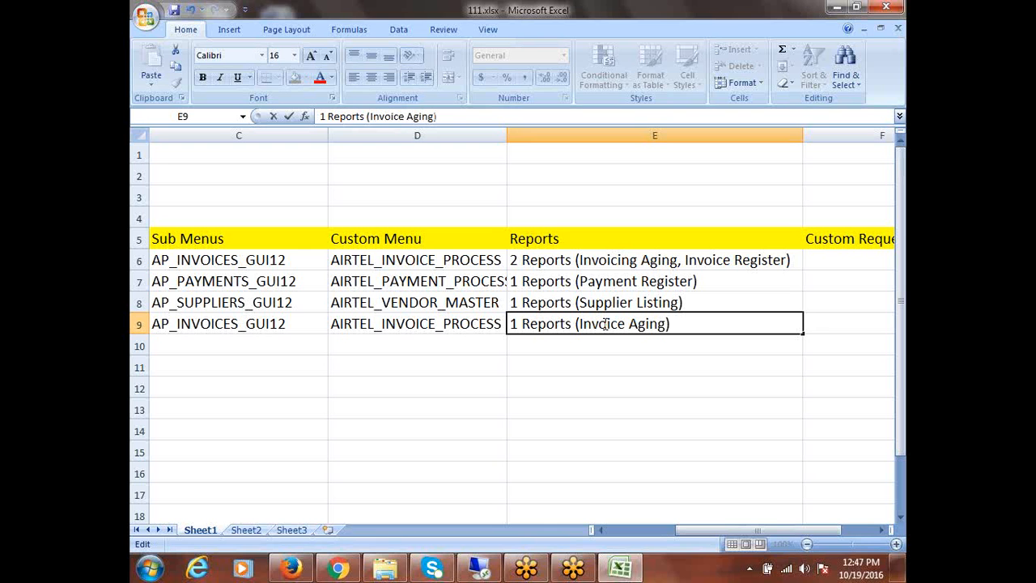
pyautogui.write(')')
pyautogui.click(525, 365)
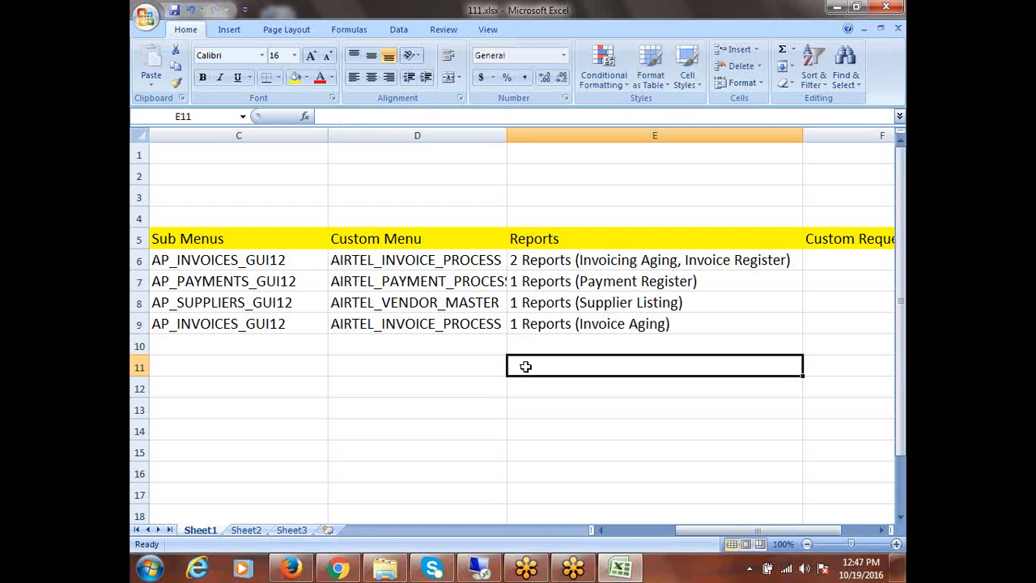
# Scroll the sheet to the Custom Request Group column near E12, then return to the Oracle session
pyautogui.moveTo(612, 265); pyautogui.dragTo(611, 322)
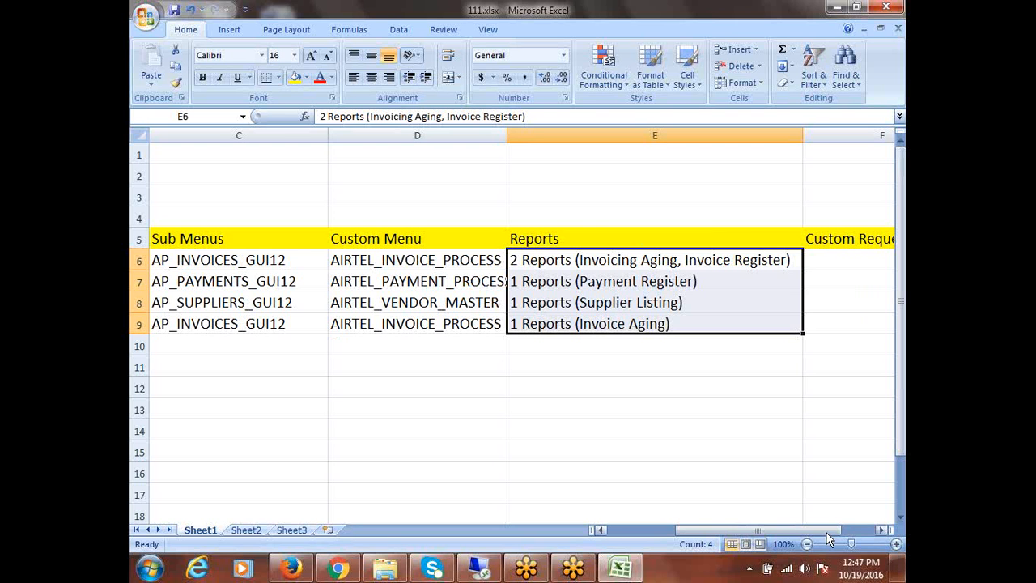
pyautogui.moveTo(817, 531); pyautogui.dragTo(851, 531)
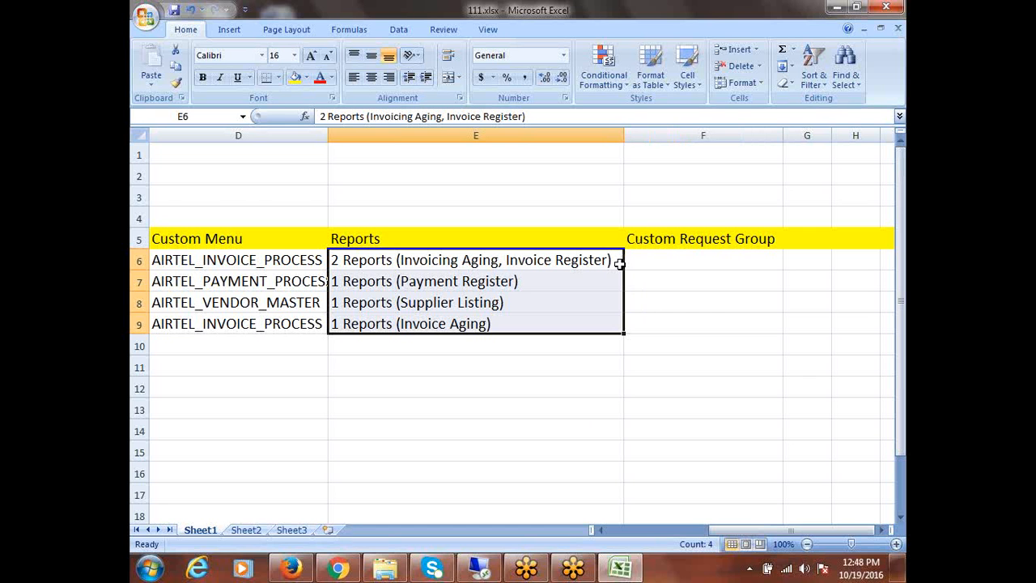
pyautogui.scroll(-1, 628, 271)
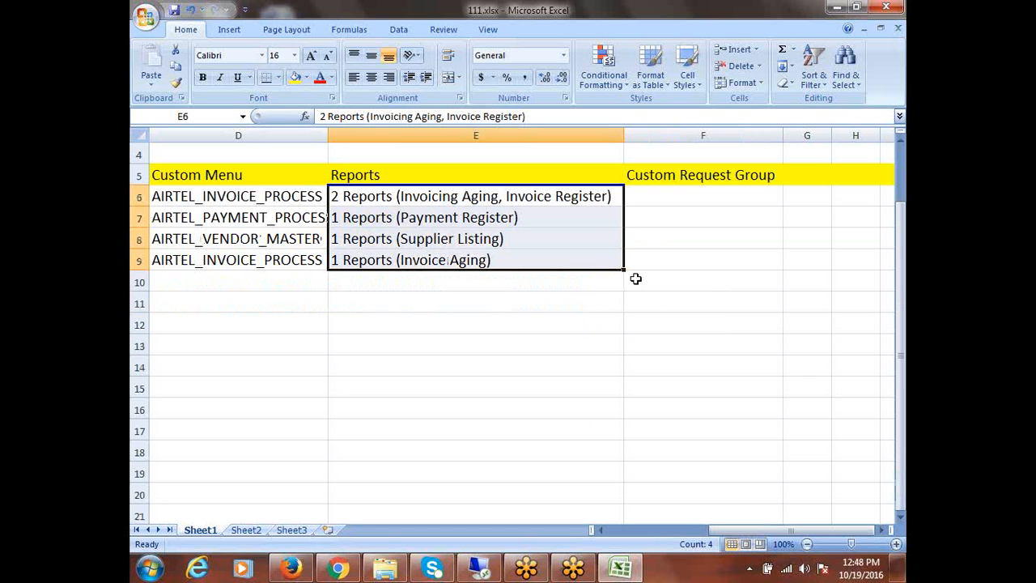
pyautogui.click(395, 330)
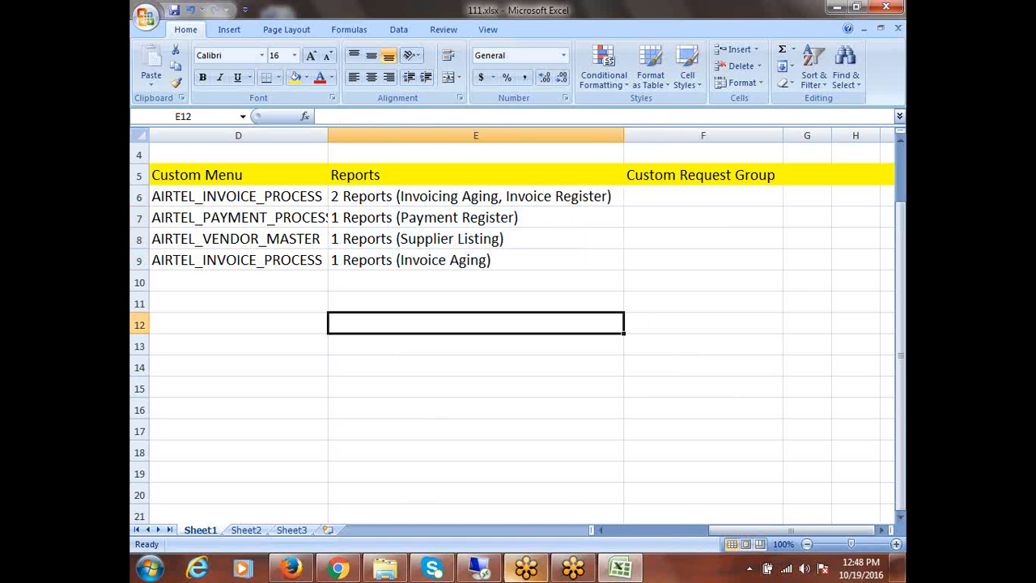
pyautogui.click(476, 571)
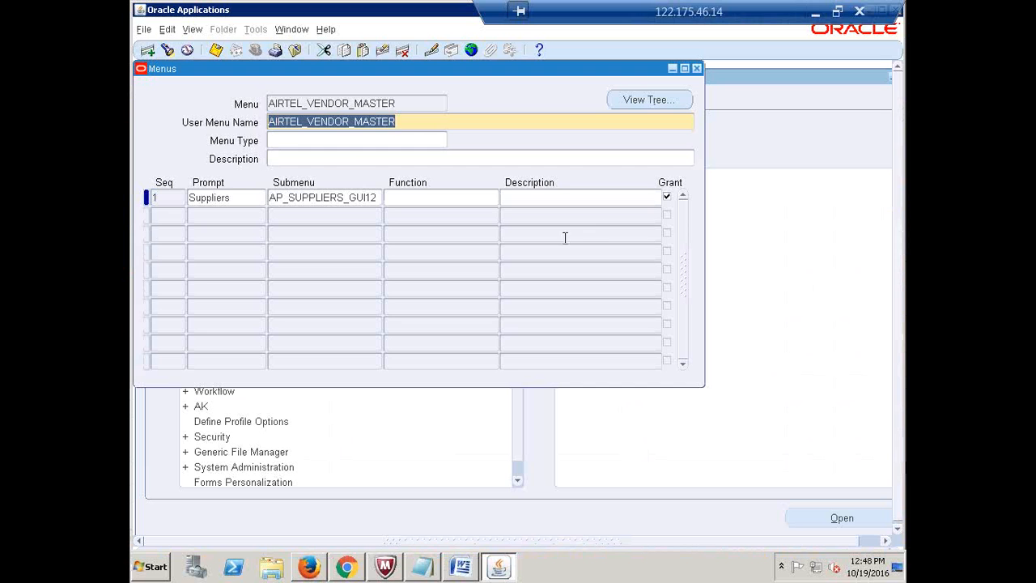
# Close the Menus form and expand Security > Responsibility > Request in the Navigator
pyautogui.click(698, 68)
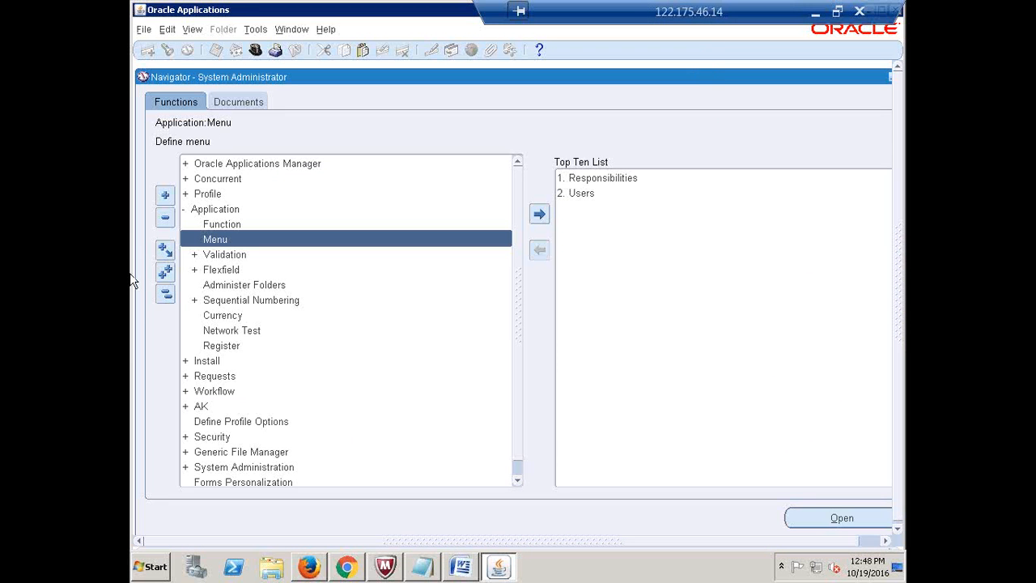
pyautogui.click(165, 295)
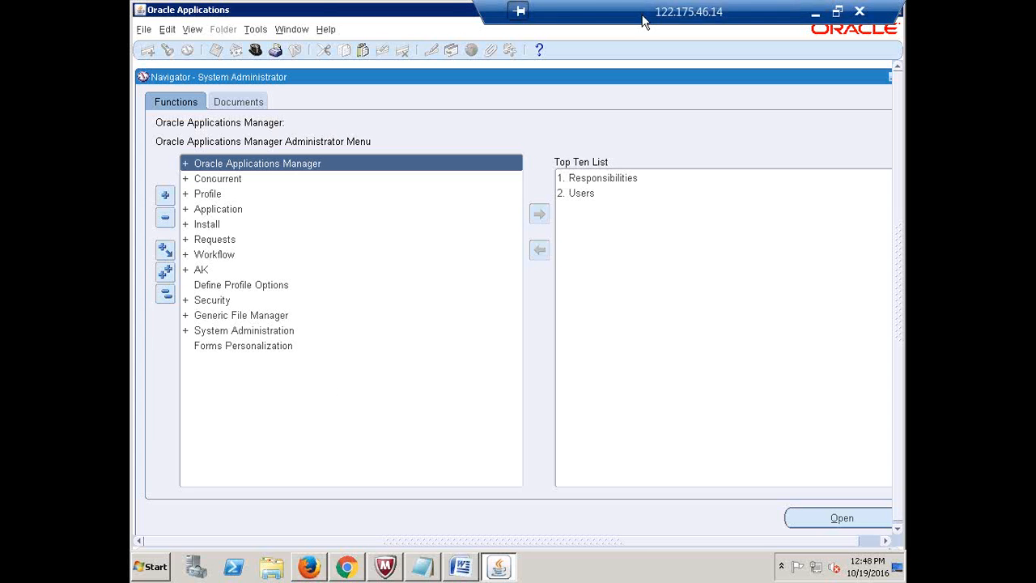
pyautogui.moveTo(642, 20); pyautogui.dragTo(498, 20)
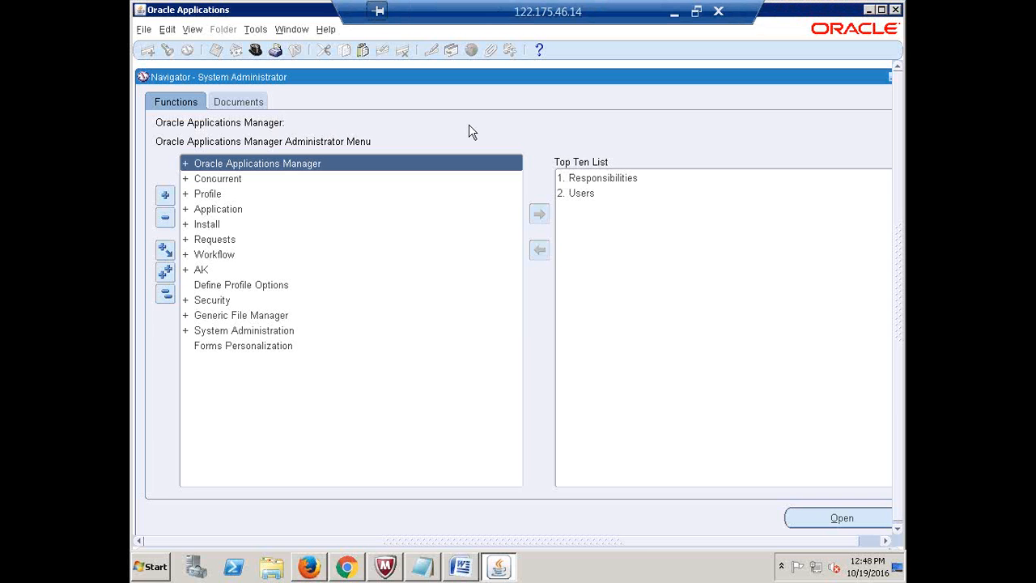
pyautogui.doubleClick(212, 301)
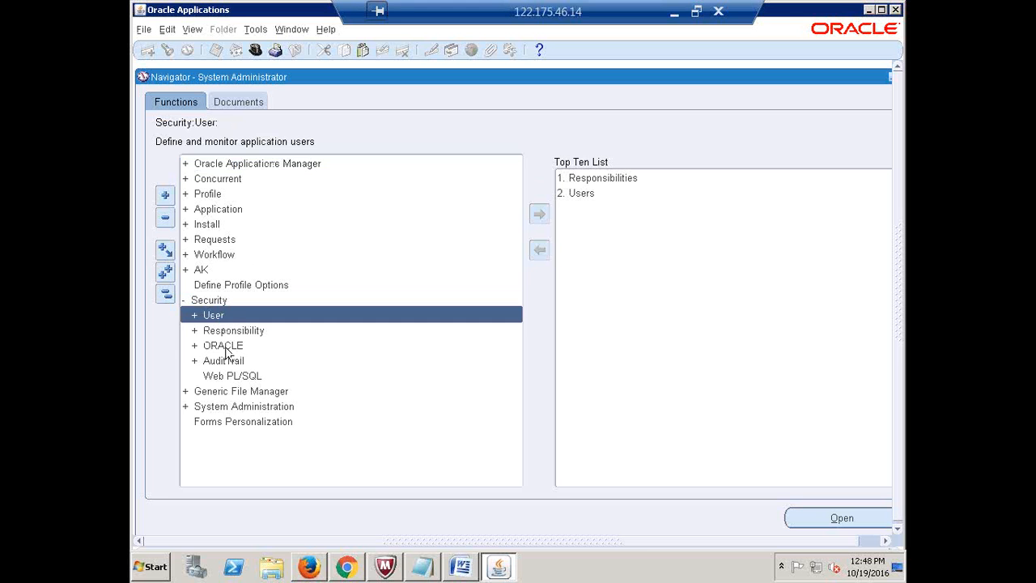
pyautogui.doubleClick(229, 332)
pyautogui.click(238, 361)
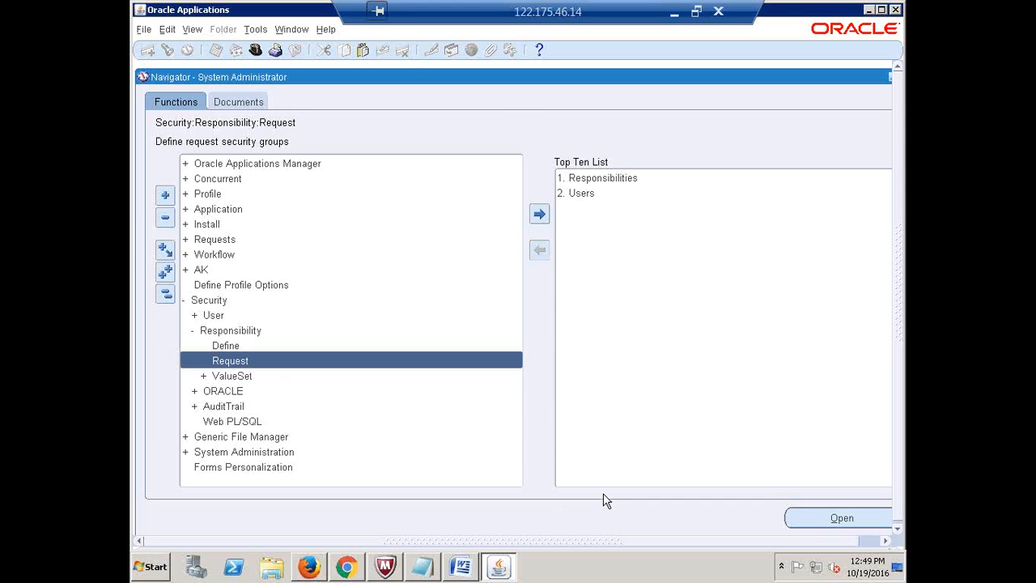
# Open Request Groups in query mode with 'All' entered in the Group field
pyautogui.press('Return')
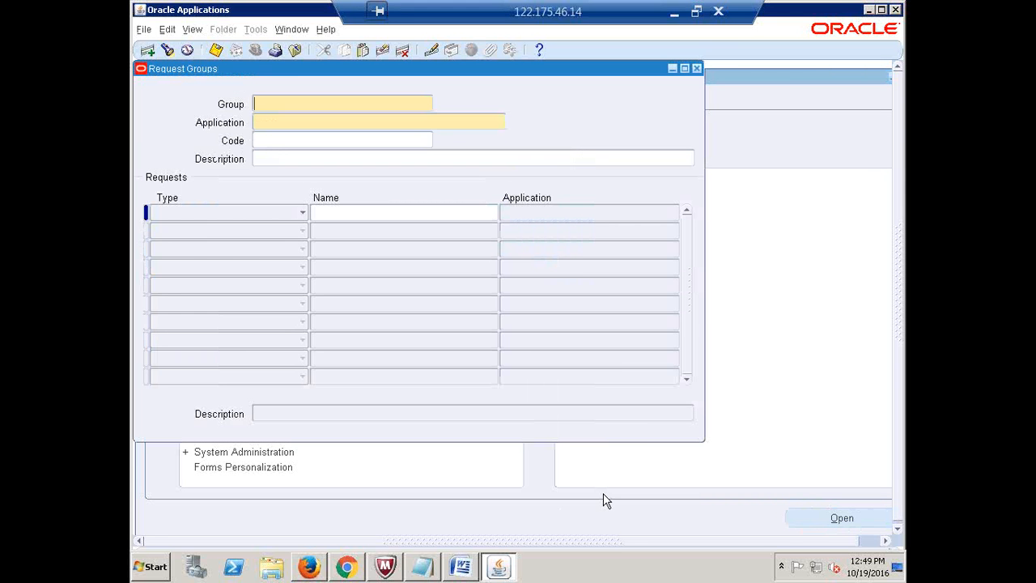
pyautogui.press('F11')
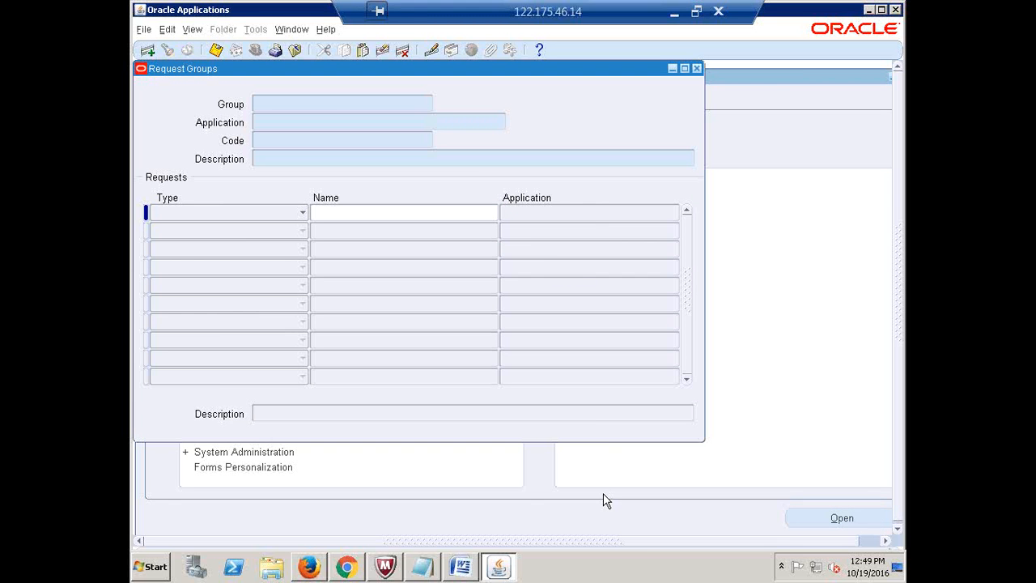
pyautogui.click(329, 104)
pyautogui.write('All')
pyautogui.click(718, 12)
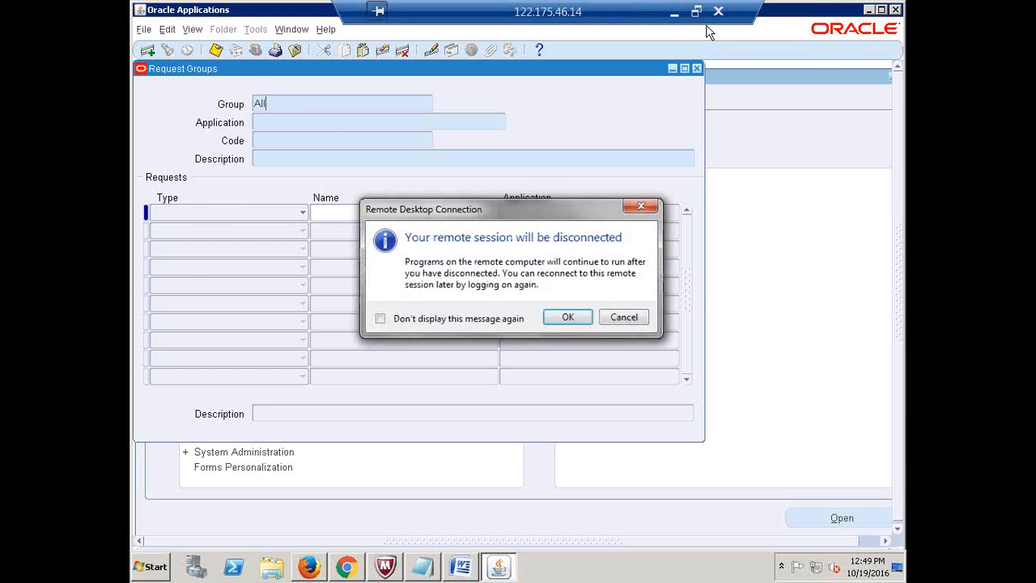
pyautogui.click(558, 318)
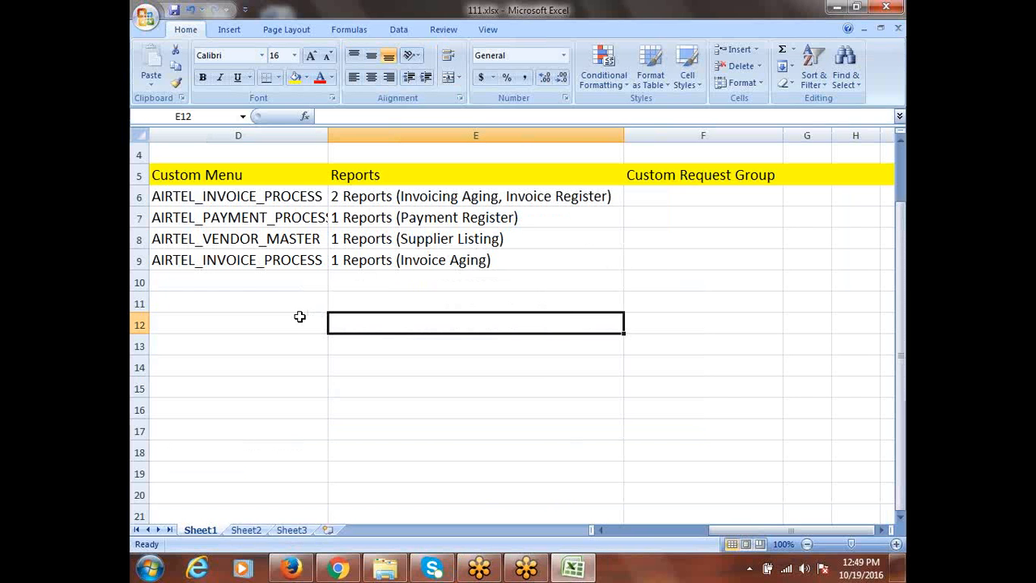
pyautogui.click(150, 568)
pyautogui.click(193, 154)
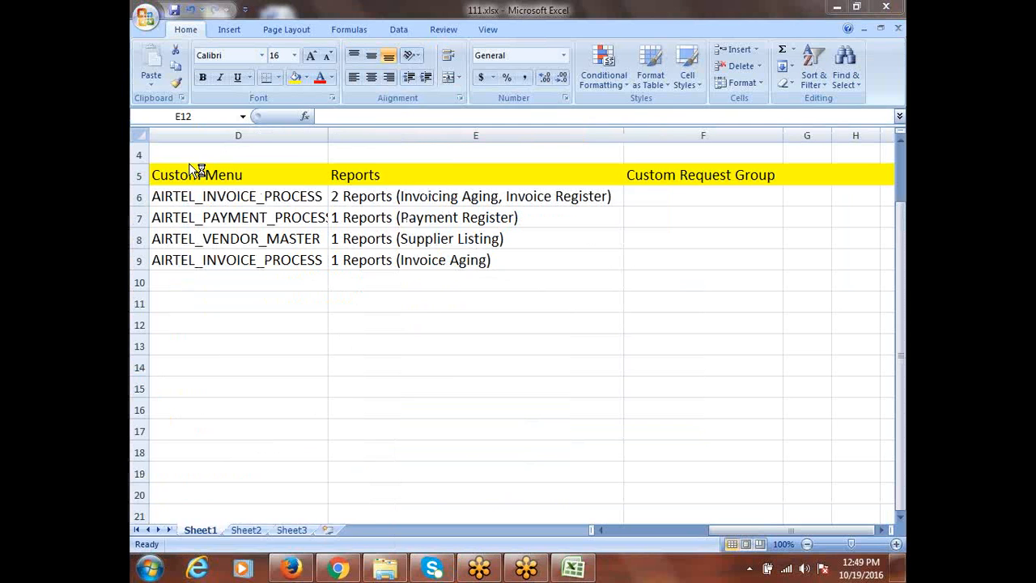
pyautogui.click(576, 265)
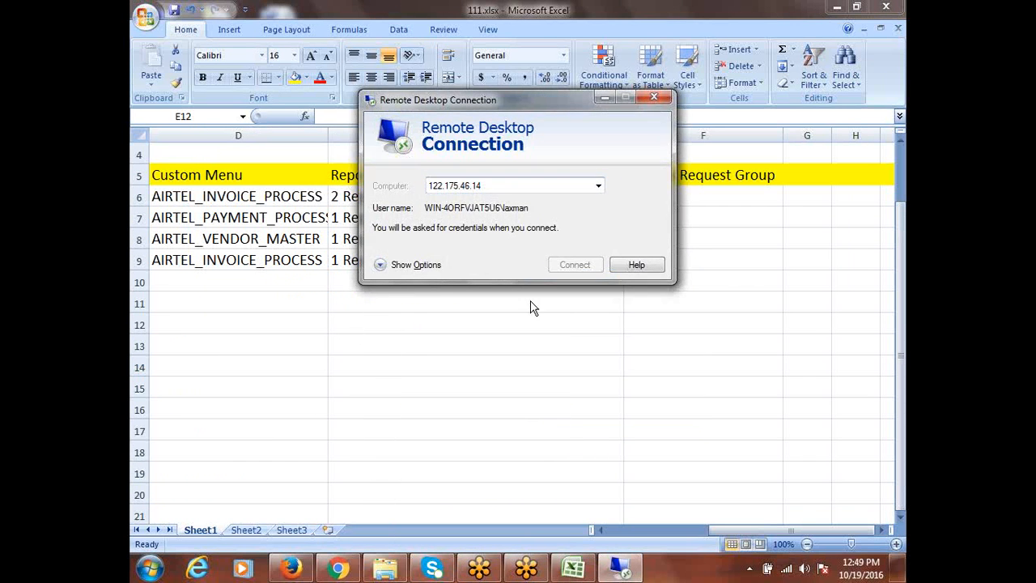
pyautogui.click(451, 158)
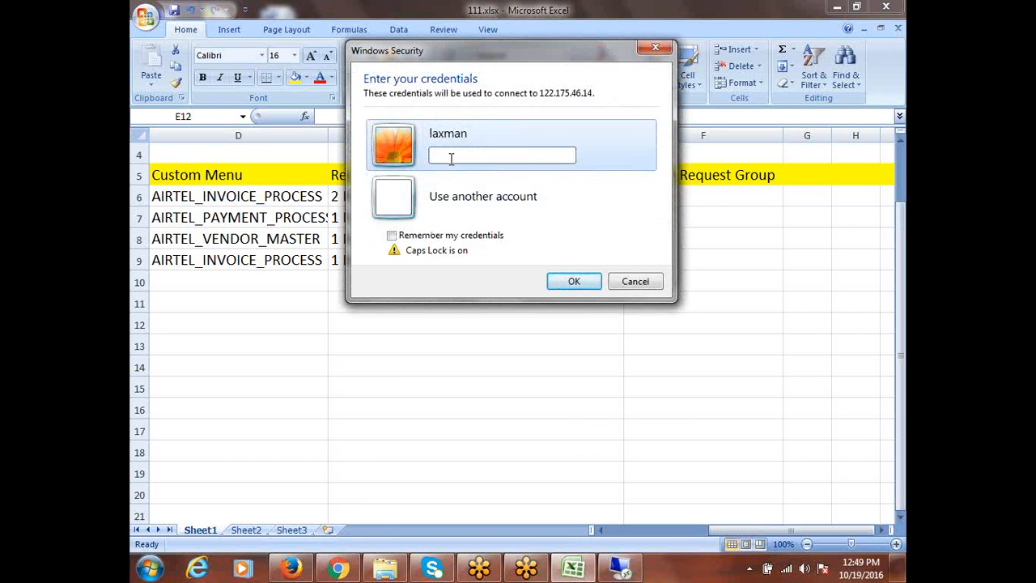
pyautogui.write('•')
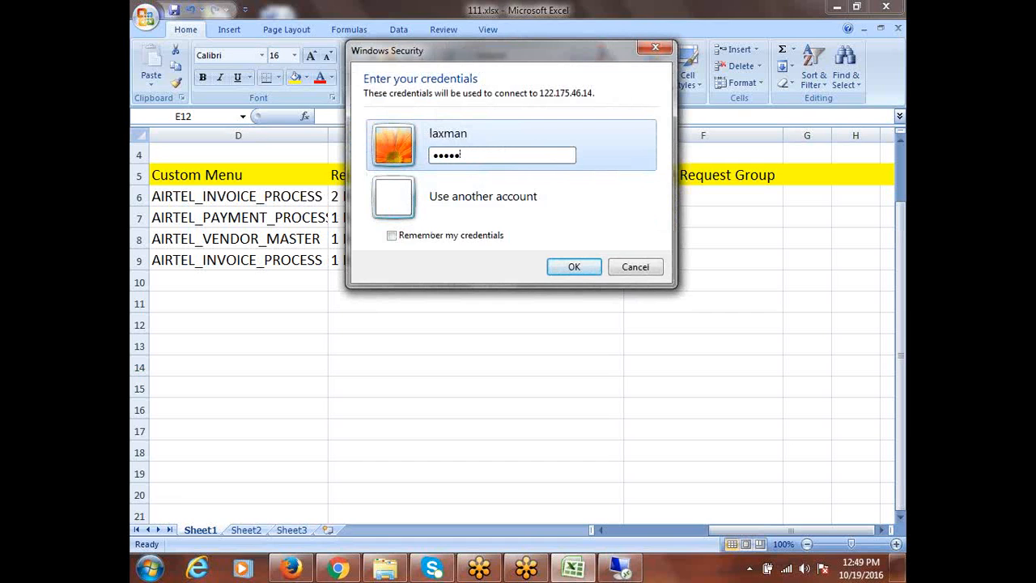
pyautogui.write('•••••••')
pyautogui.press('Return')
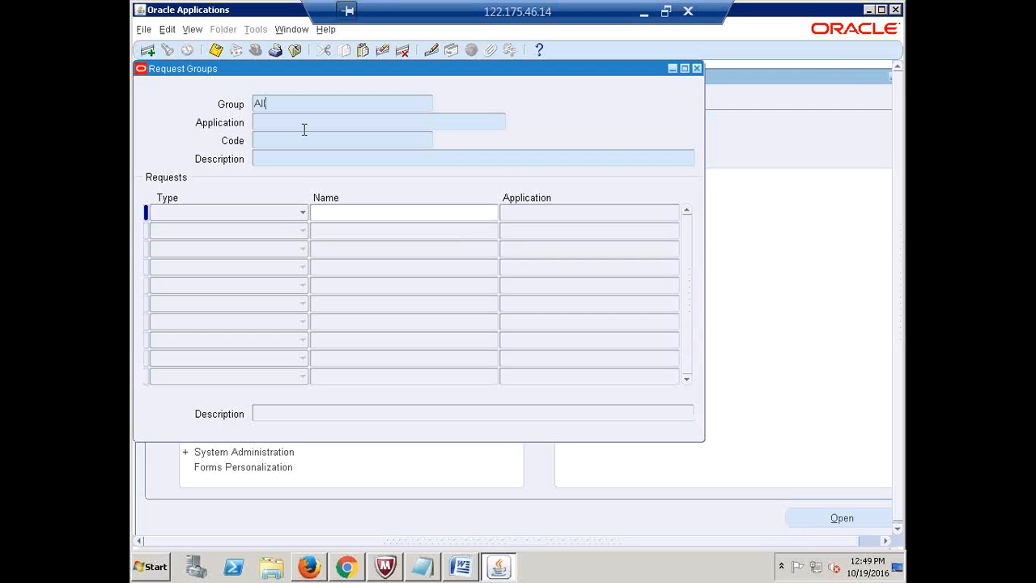
# Query the Payables 'All Reports' request group, then clear the form for a new search
pyautogui.write('All Reports')
pyautogui.press('Tab')
pyautogui.write('Pe')
pyautogui.write('yables')
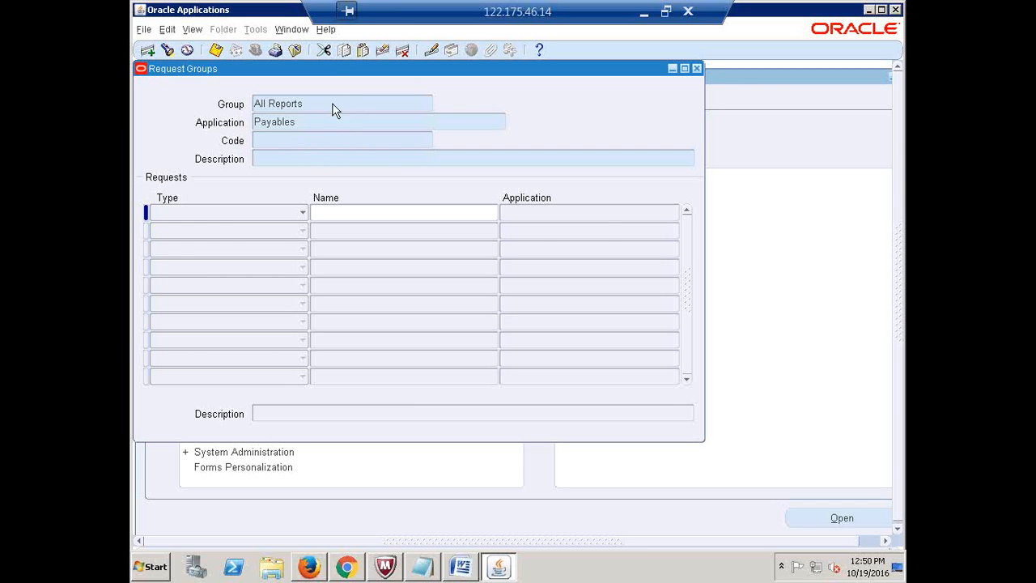
pyautogui.hotkey('ctrl', 'F11')
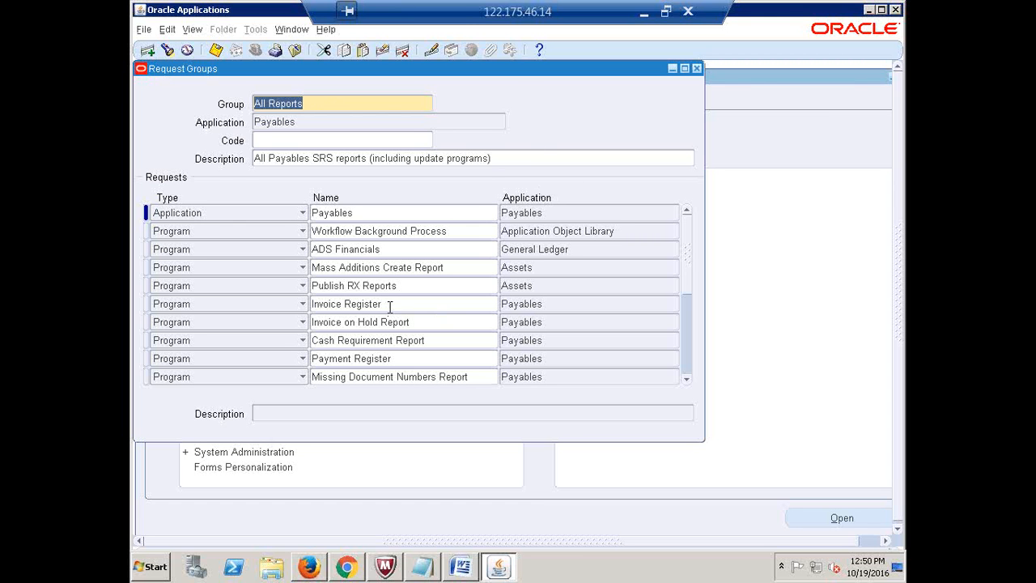
pyautogui.press('F11')
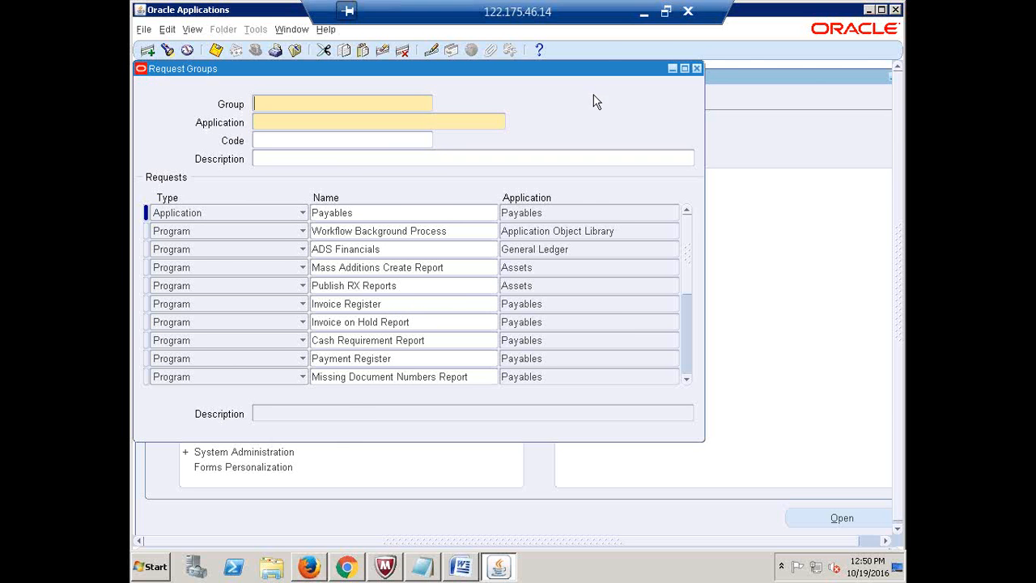
pyautogui.click(690, 12)
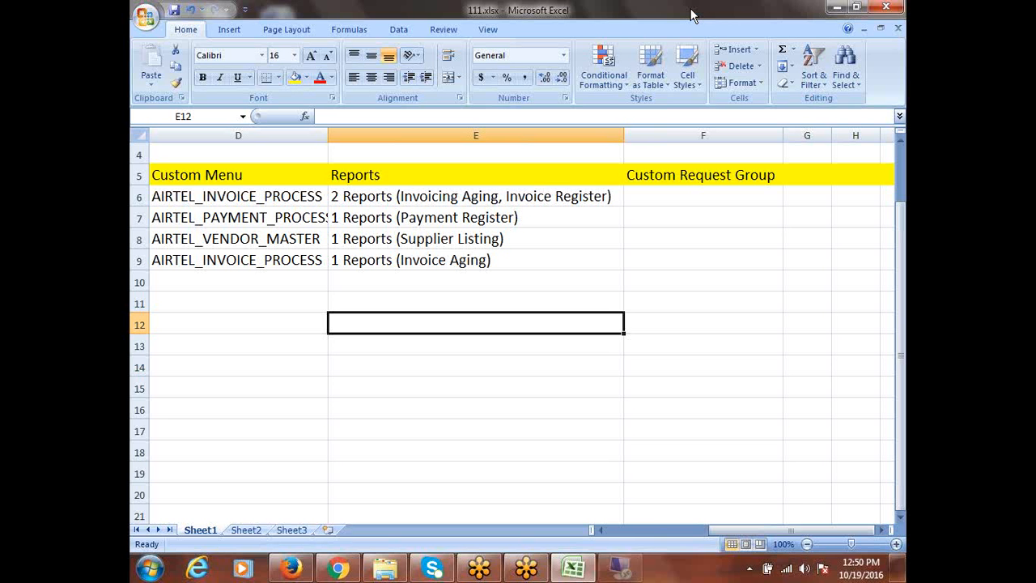
pyautogui.click(149, 568)
pyautogui.click(204, 161)
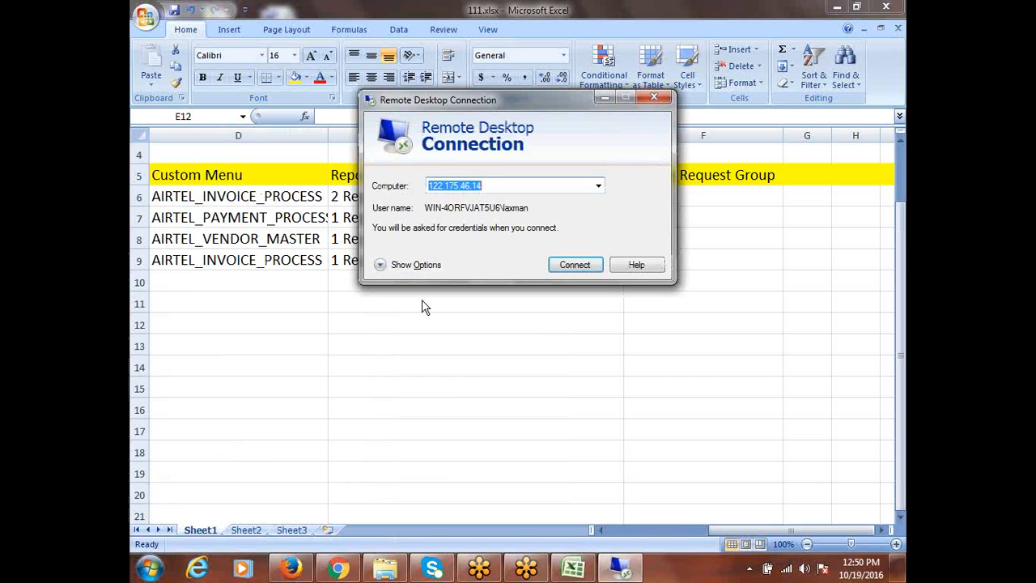
pyautogui.click(577, 266)
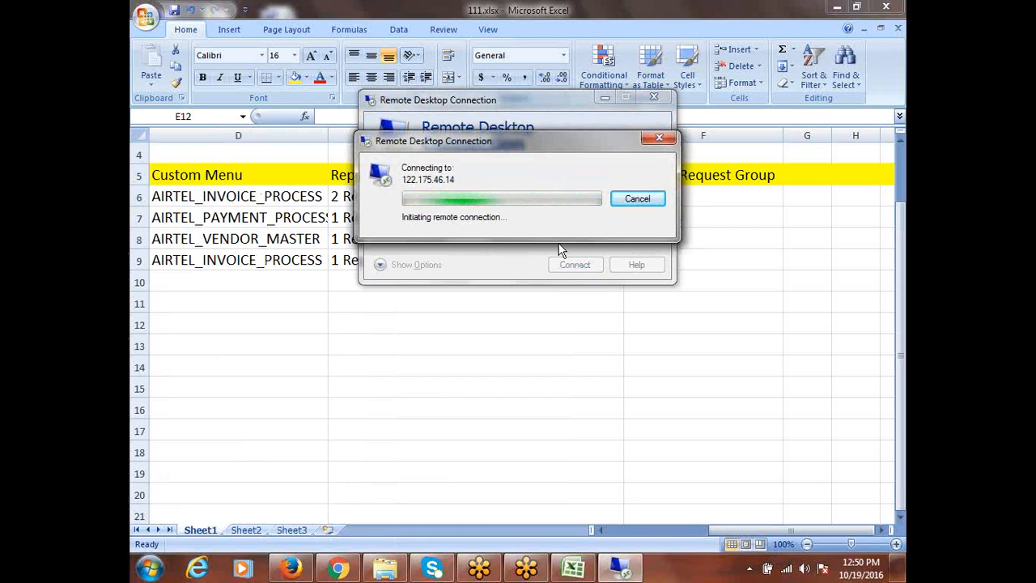
pyautogui.click(625, 202)
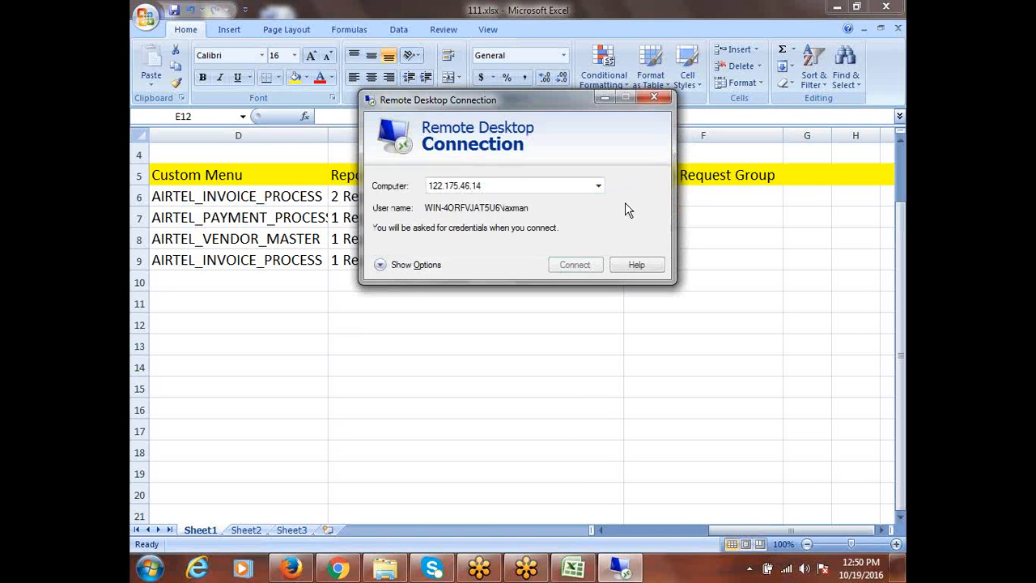
pyautogui.click(654, 98)
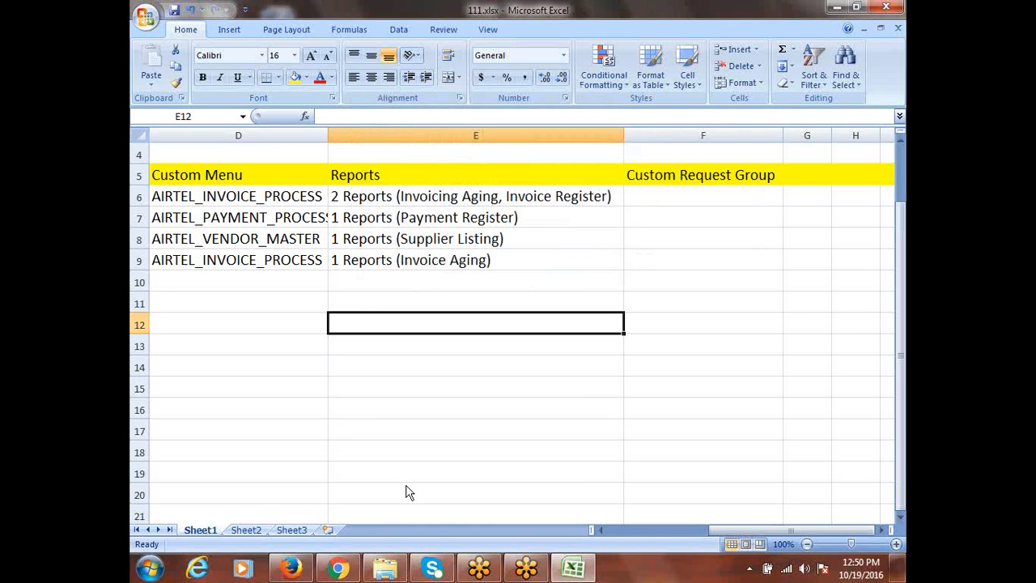
pyautogui.click(154, 572)
pyautogui.moveTo(214, 154)
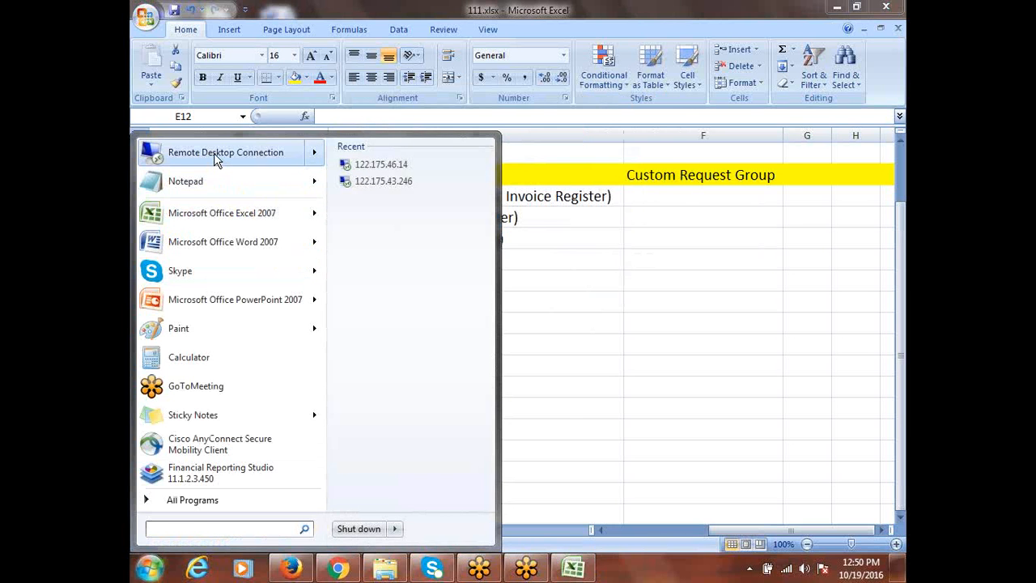
pyautogui.click(213, 153)
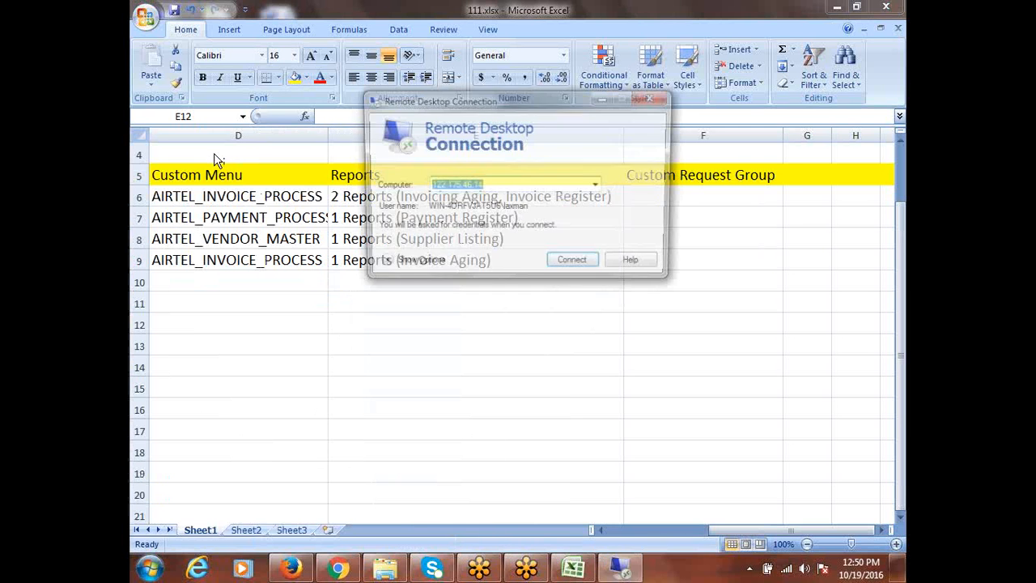
pyautogui.click(575, 267)
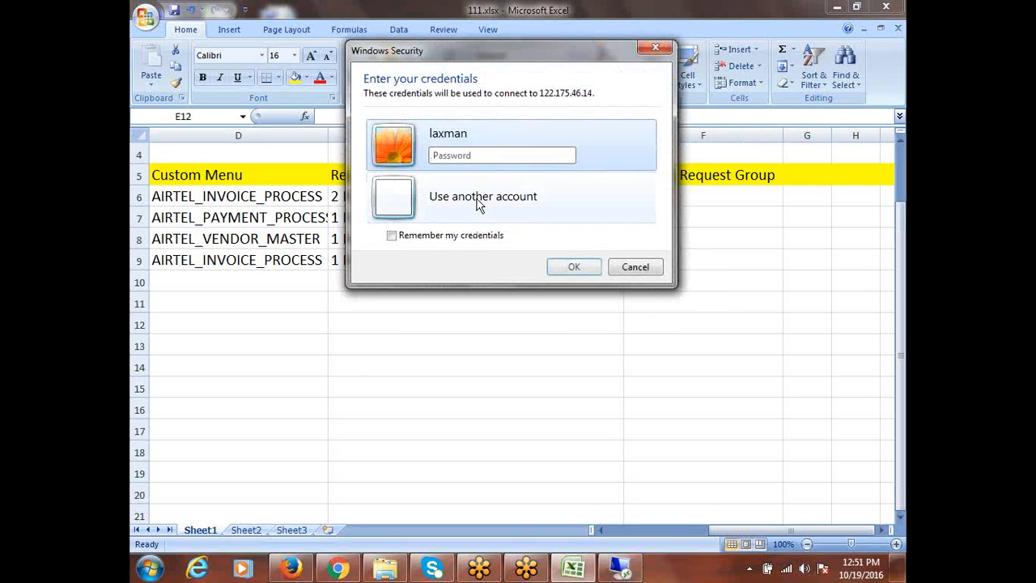
pyautogui.click(465, 155)
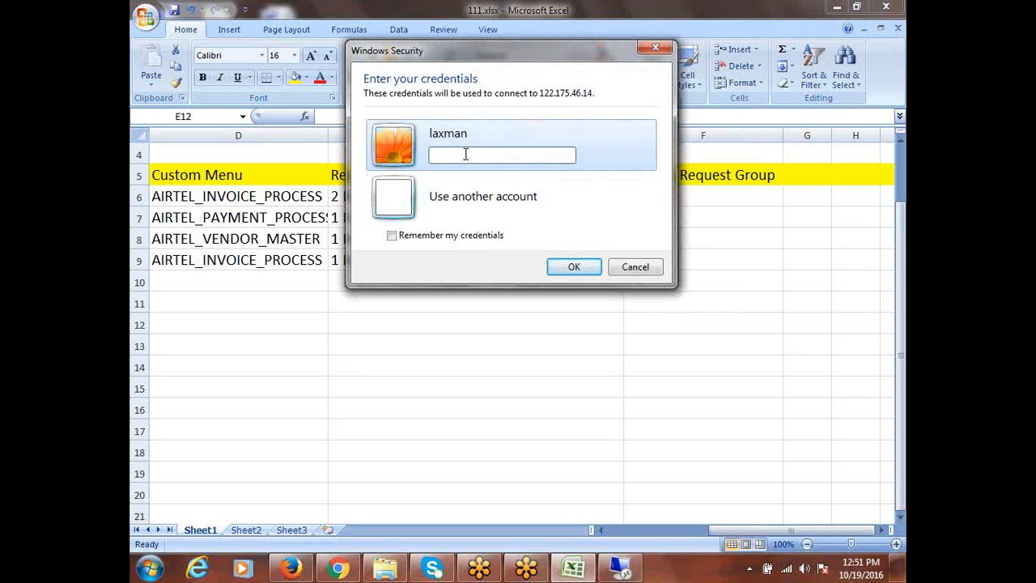
pyautogui.write('••••')
pyautogui.press('Return')
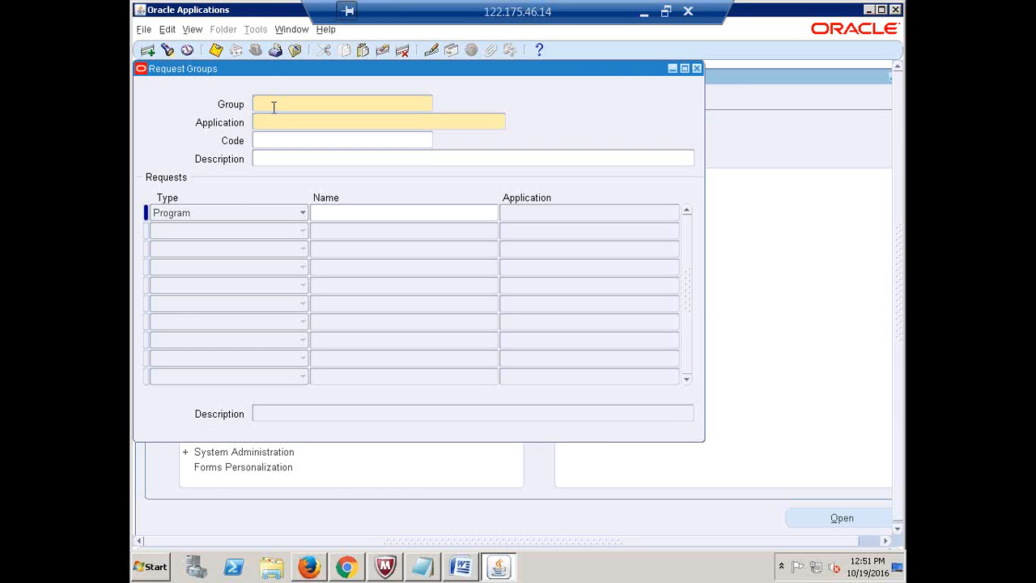
# Re-query the Payables All Reports group and paste Invoice Register into Excel cell E12
pyautogui.press('F11')
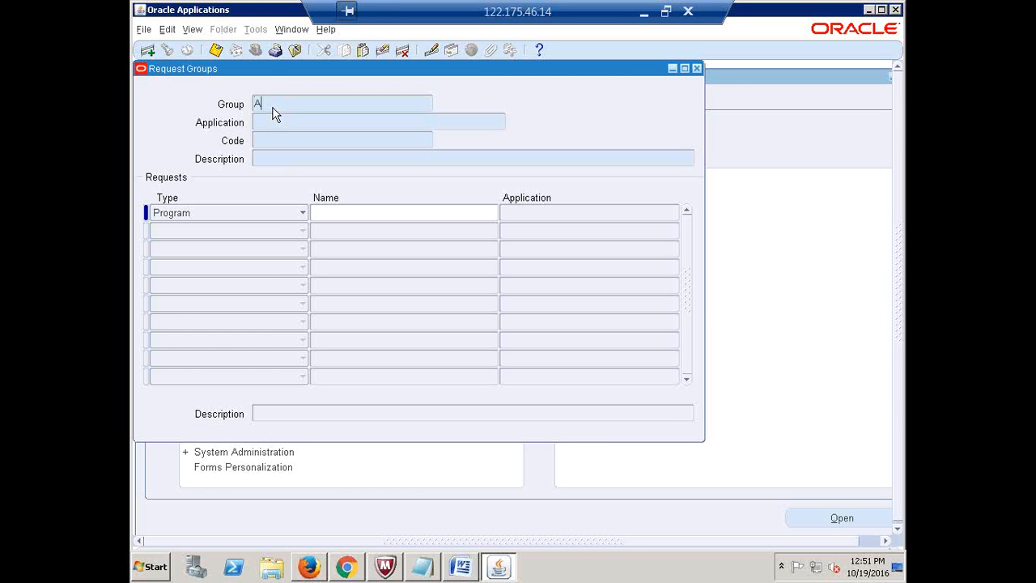
pyautogui.write('All Reports')
pyautogui.write('Pay')
pyautogui.write('ables')
pyautogui.hotkey('ctrl', 'F11')
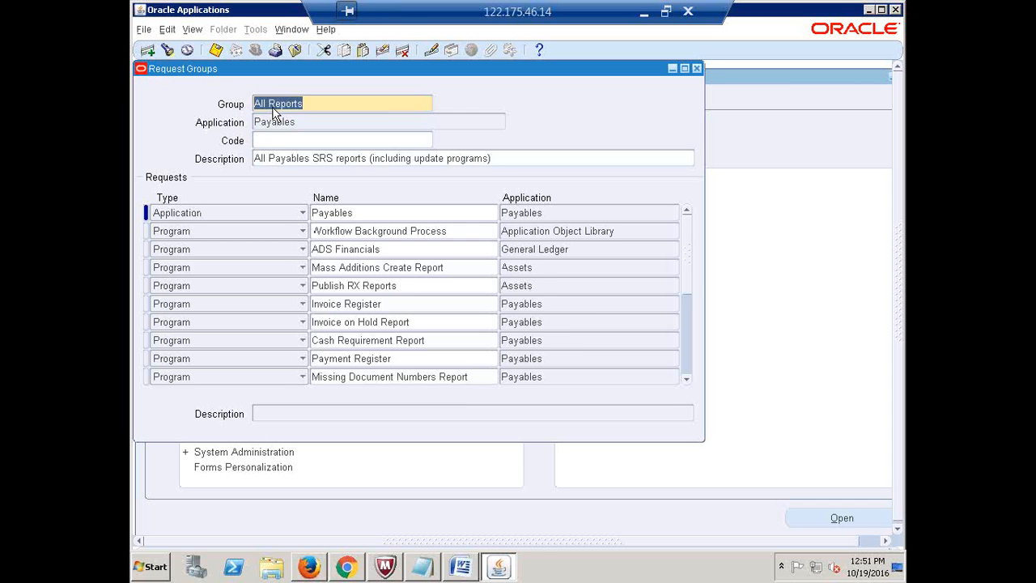
pyautogui.click(388, 303)
pyautogui.hotkey('ctrl', 'c')
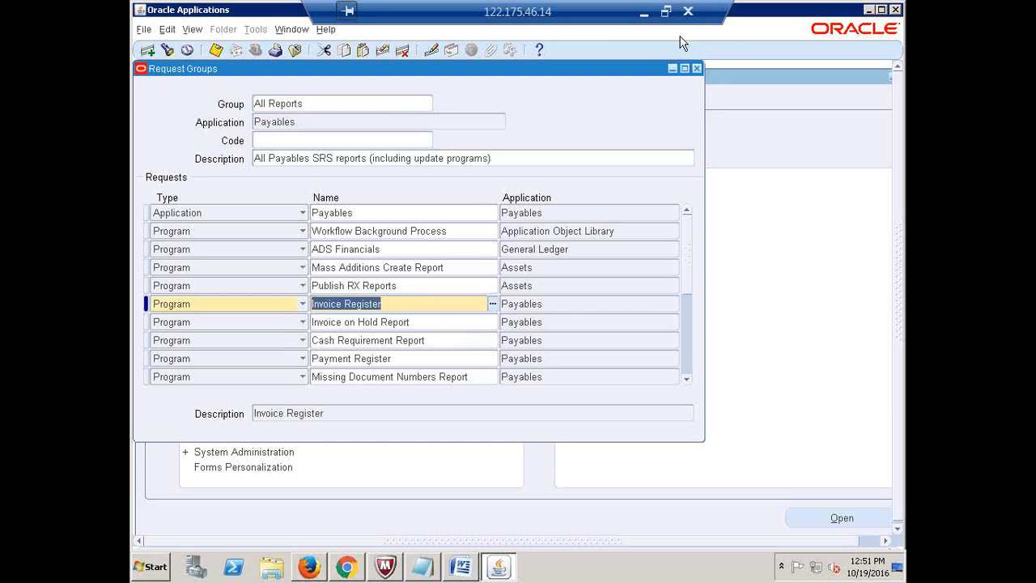
pyautogui.click(643, 15)
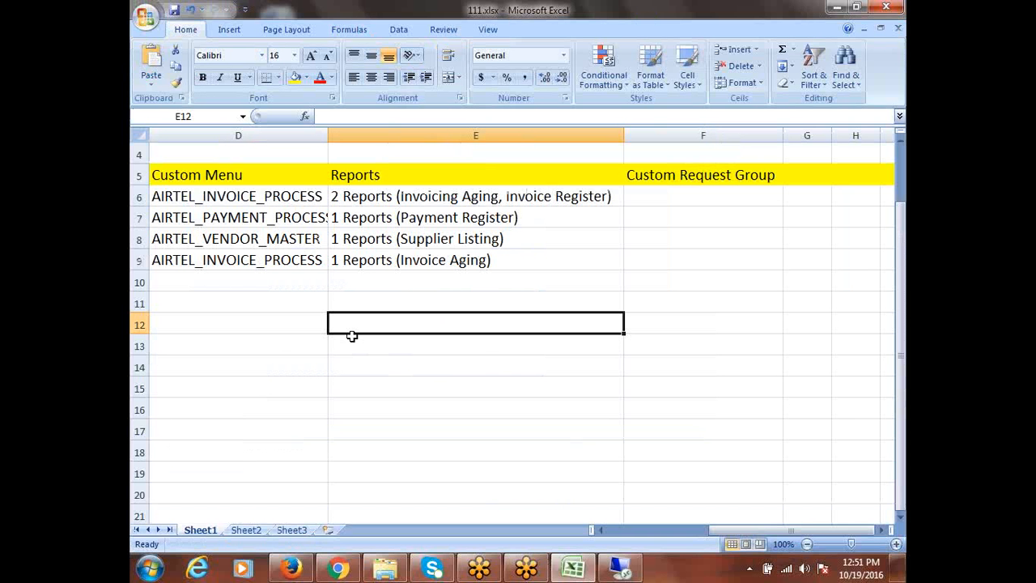
pyautogui.hotkey('ctrl', 'v')
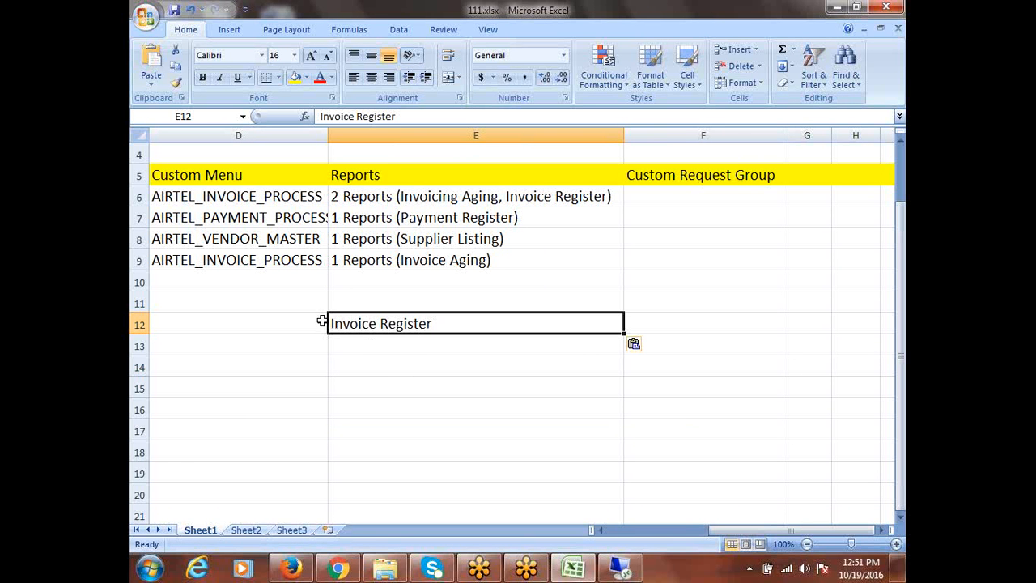
pyautogui.click(388, 343)
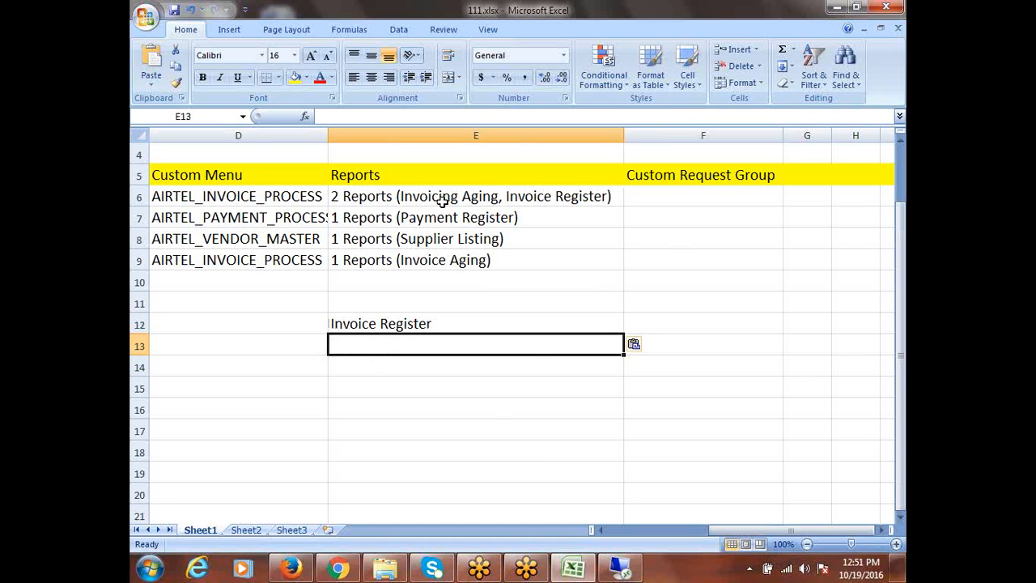
pyautogui.click(622, 571)
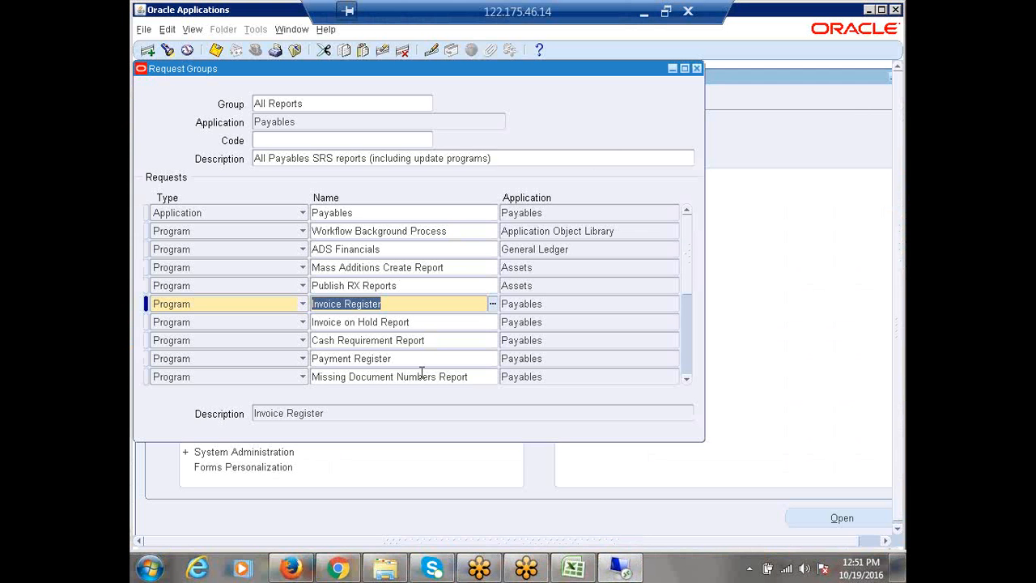
# Copy Invoice on Hold Report from All Reports into Excel cell E13
pyautogui.scroll(-1, 413, 365)
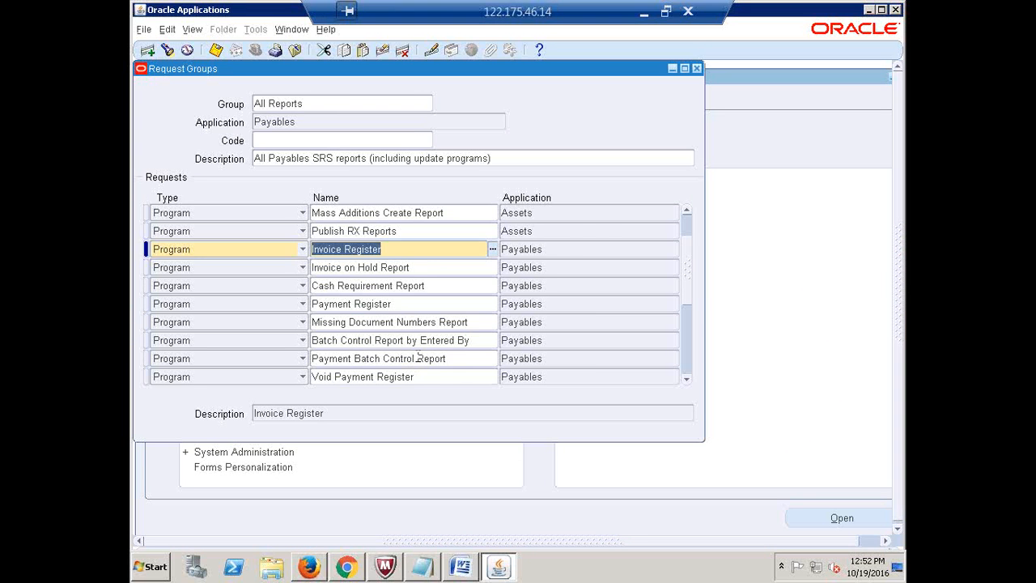
pyautogui.scroll(1, 413, 362)
pyautogui.scroll(1, 395, 311)
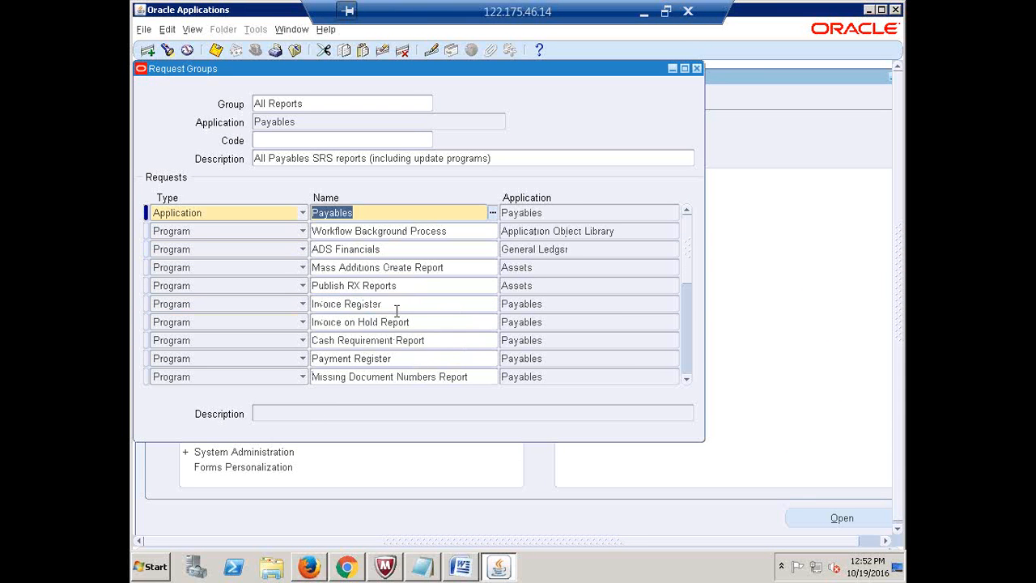
pyautogui.click(422, 322)
pyautogui.hotkey('ctrl', 'c')
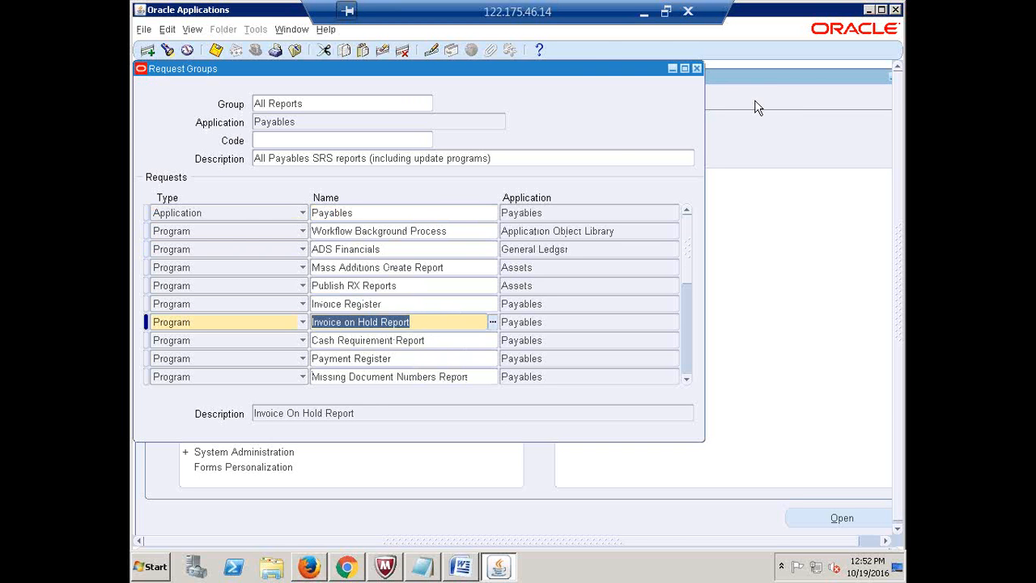
pyautogui.click(644, 16)
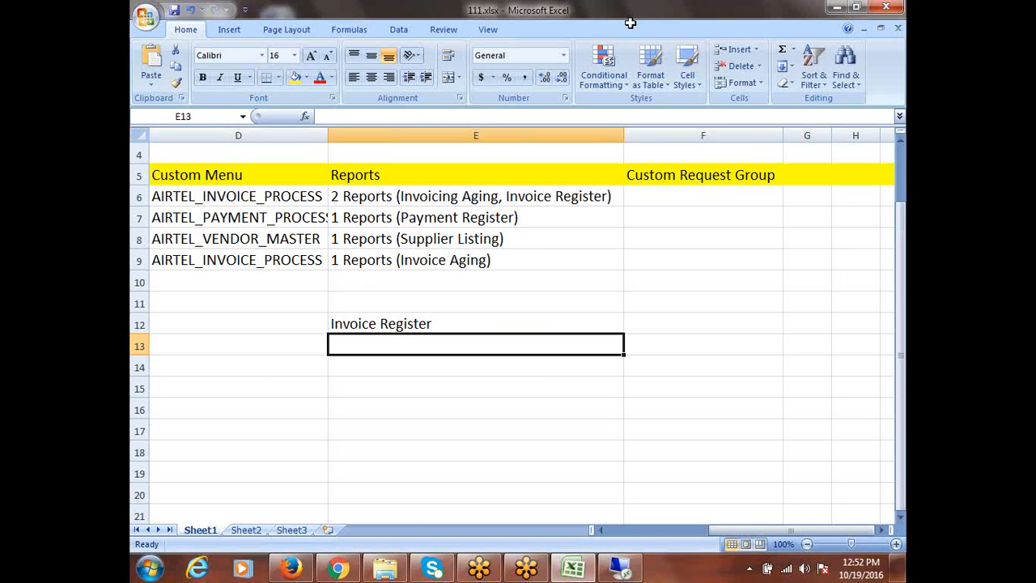
pyautogui.hotkey('ctrl', 'v')
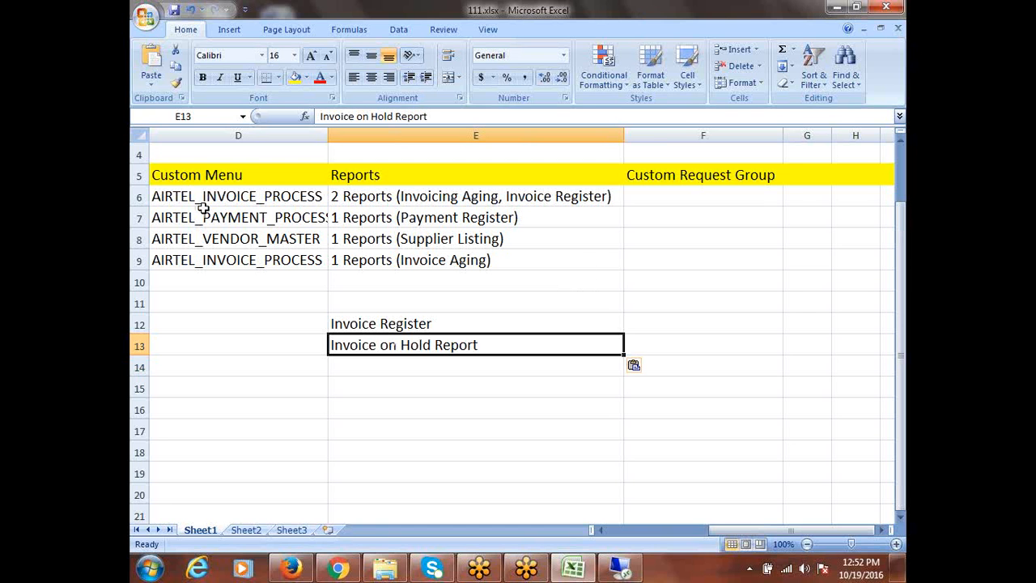
pyautogui.click(400, 219)
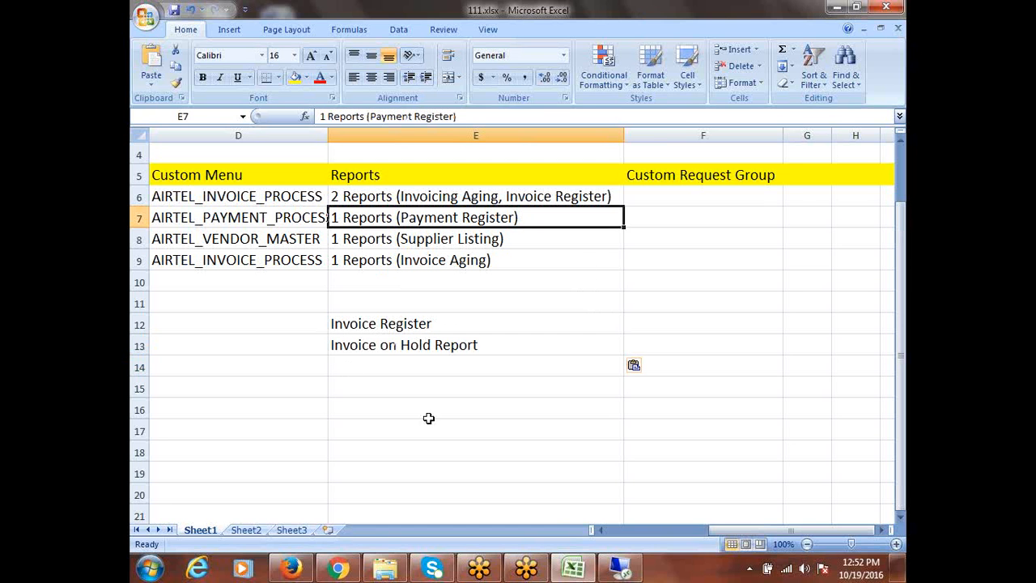
# Copy Payment Register from the request group into Excel cell E15
pyautogui.click(621, 568)
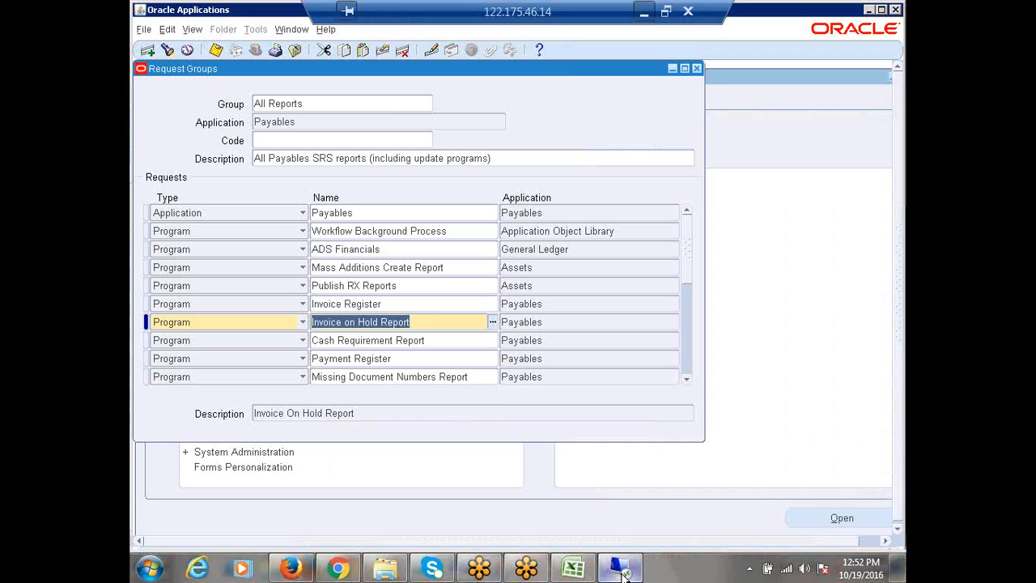
pyautogui.click(370, 357)
pyautogui.hotkey('ctrl', 'c')
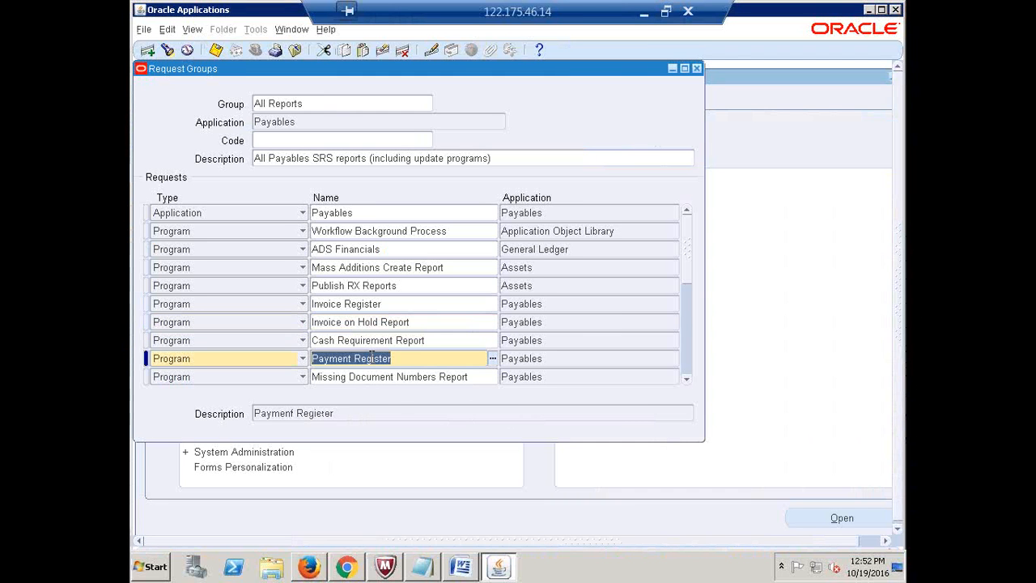
pyautogui.hotkey('alt', 'Tab')
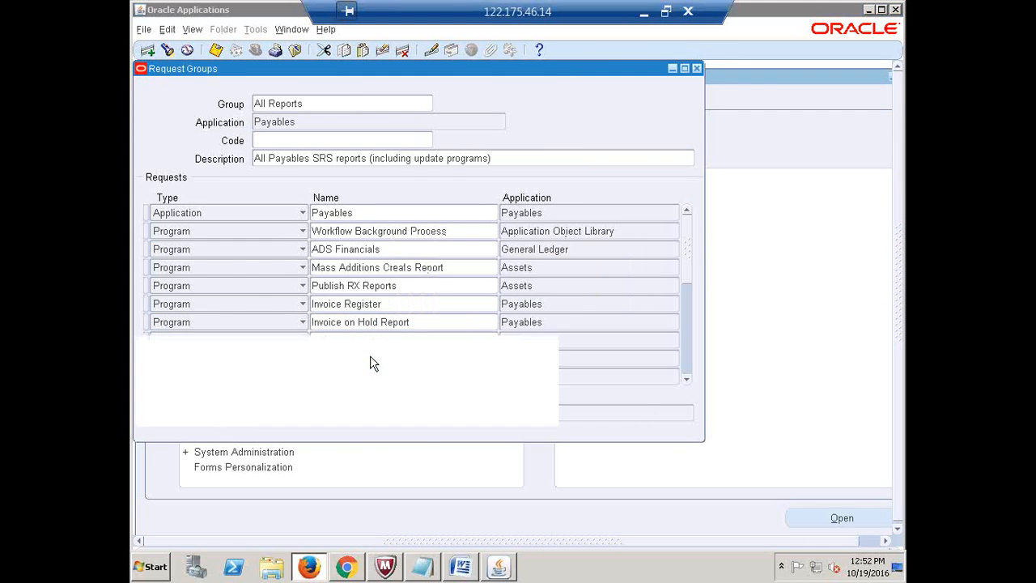
pyautogui.click(644, 11)
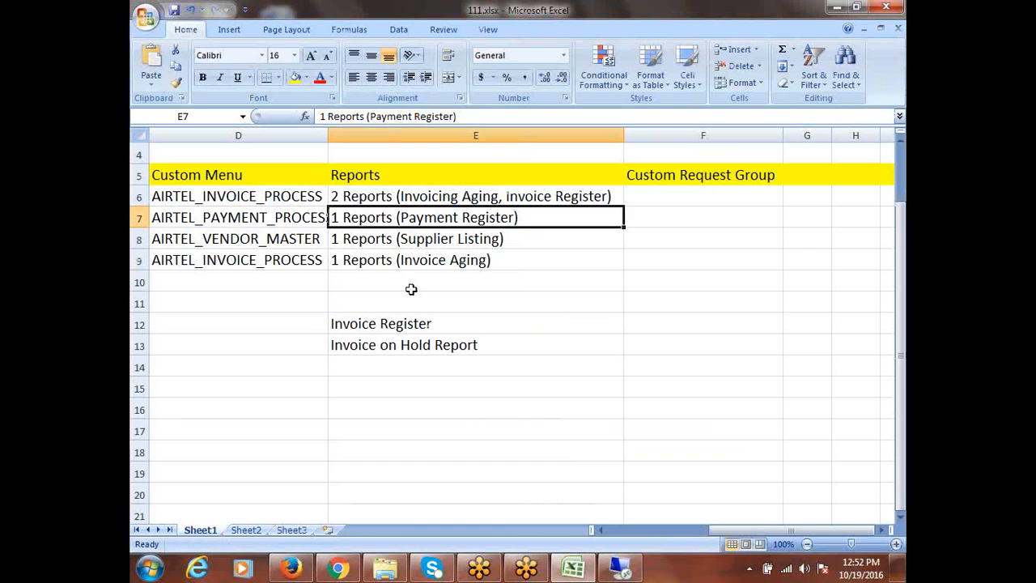
pyautogui.click(408, 395)
pyautogui.hotkey('ctrl', 'v')
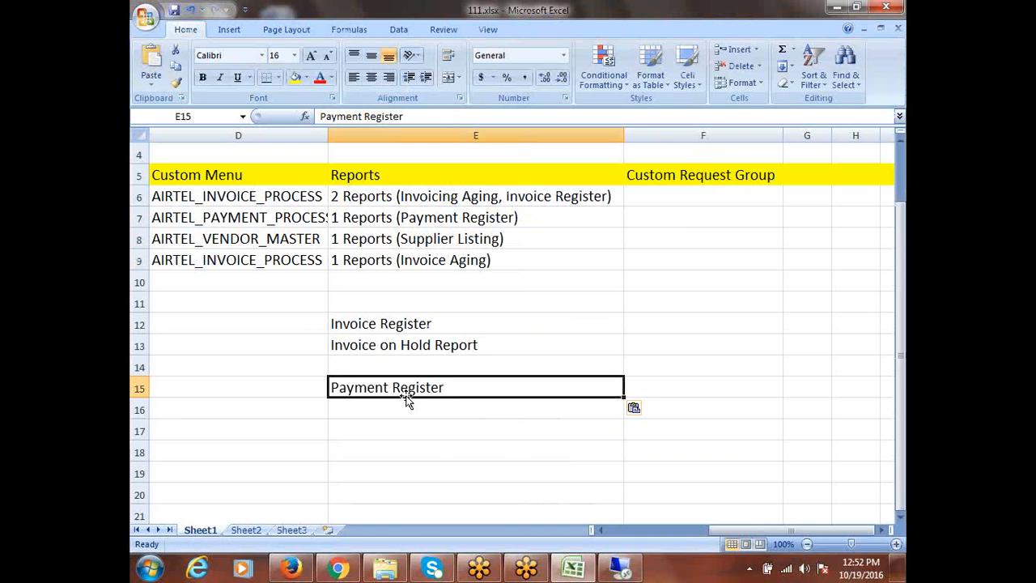
# Find Supplier Audit Report further down the list and paste it into Excel cell E17
pyautogui.click(621, 567)
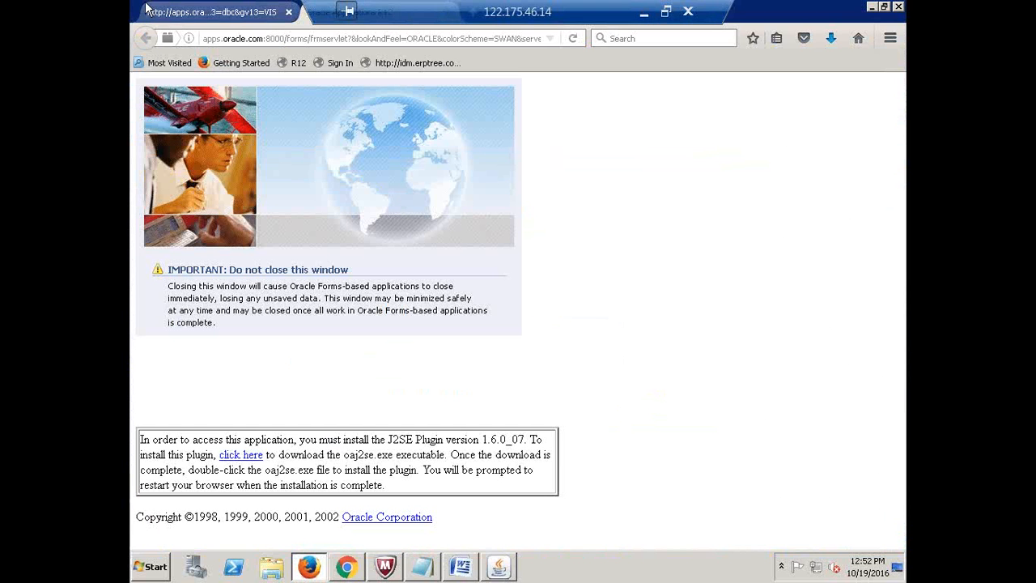
pyautogui.click(499, 567)
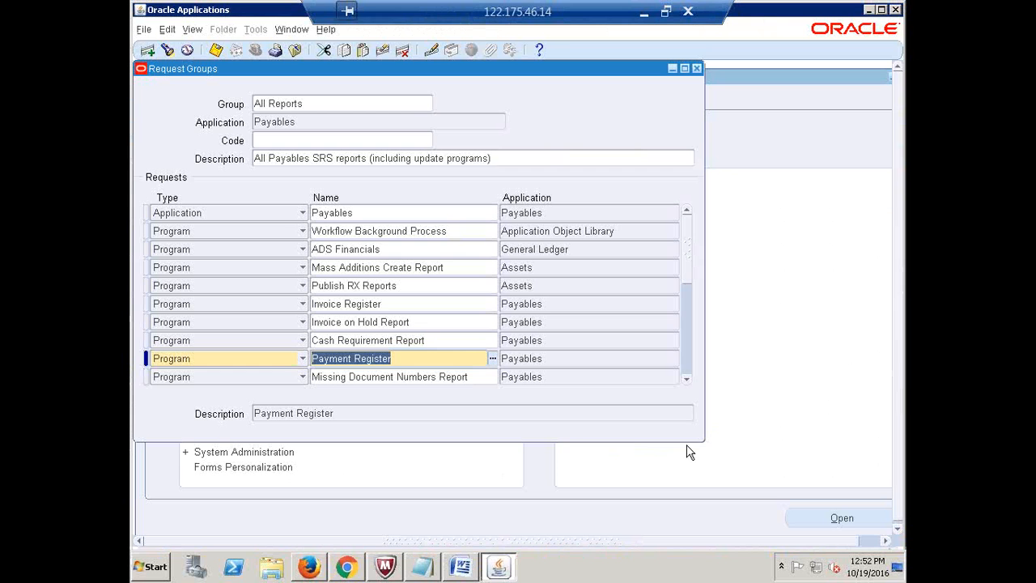
pyautogui.click(687, 378)
pyautogui.click(686, 378)
pyautogui.click(687, 378)
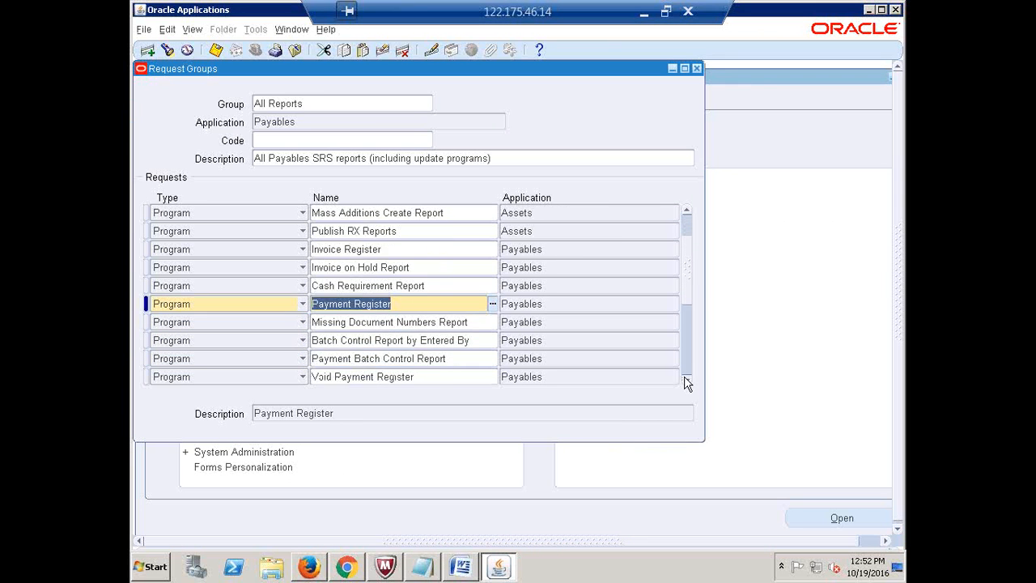
pyautogui.click(686, 378)
pyautogui.click(687, 378)
pyautogui.click(687, 378)
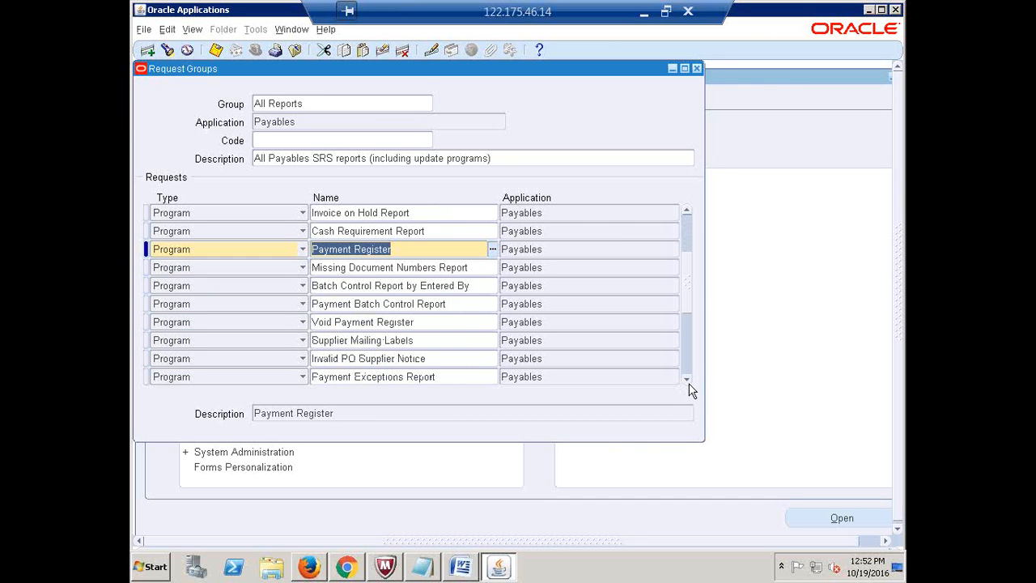
pyautogui.click(687, 381)
pyautogui.click(687, 380)
pyautogui.click(687, 380)
pyautogui.click(687, 380)
pyautogui.click(688, 380)
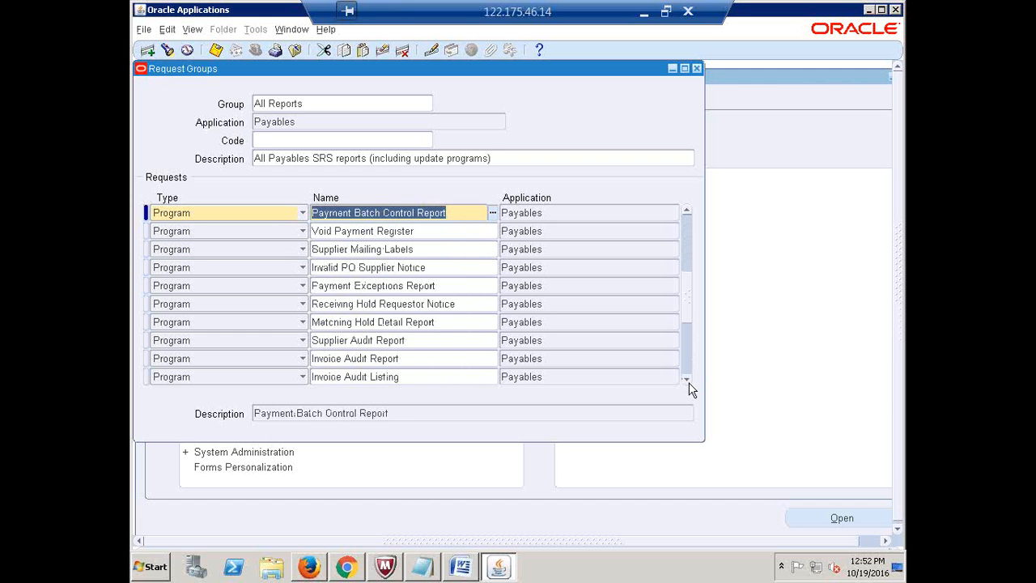
pyautogui.click(404, 341)
pyautogui.hotkey('ctrl', 'c')
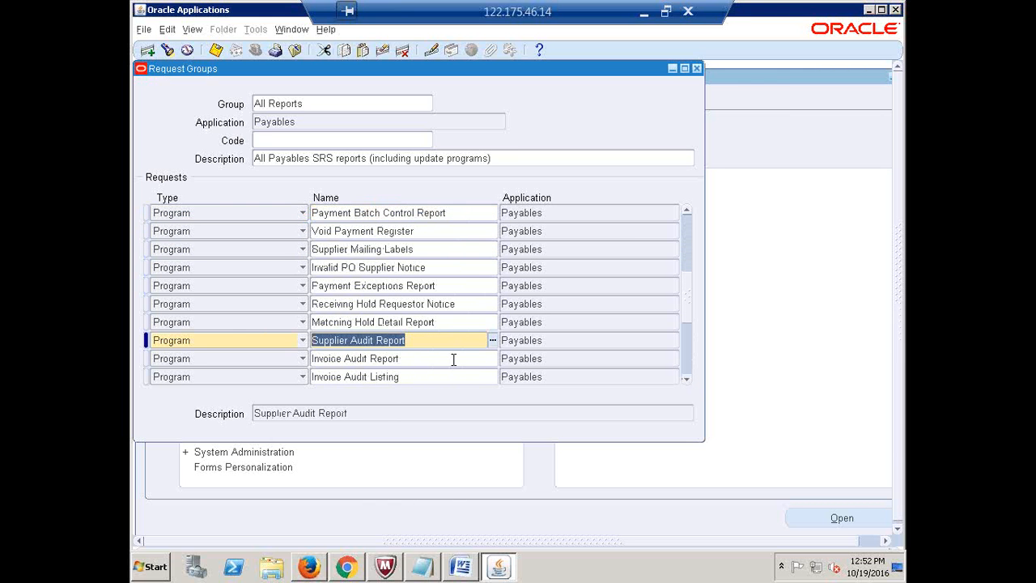
pyautogui.click(644, 12)
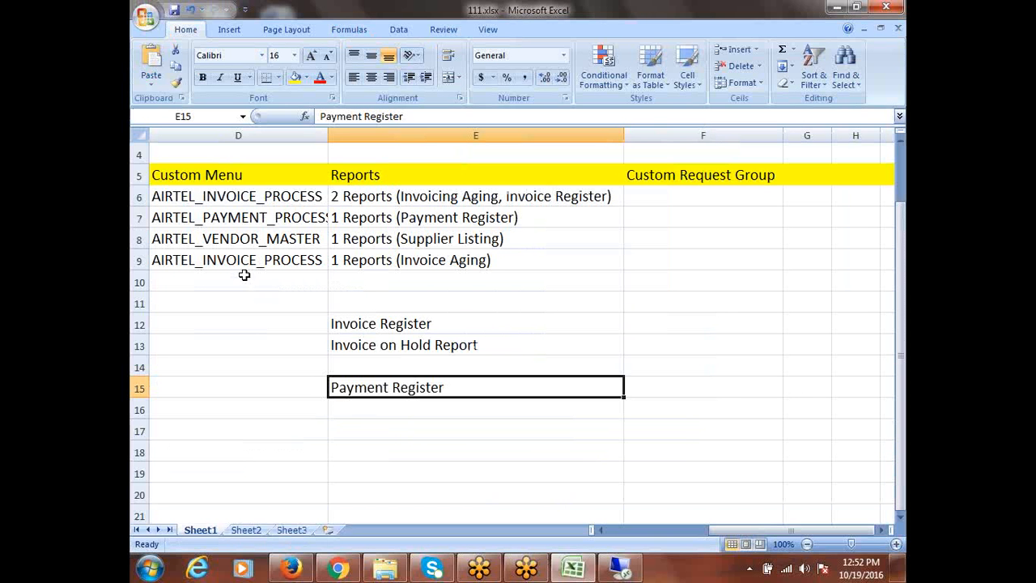
pyautogui.click(362, 428)
pyautogui.hotkey('ctrl', 'v')
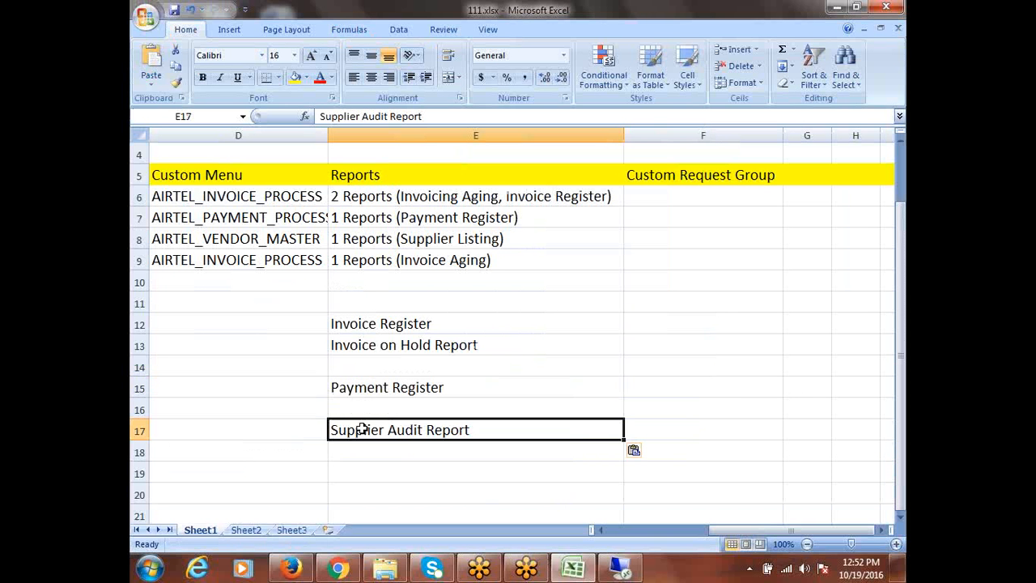
pyautogui.click(357, 260)
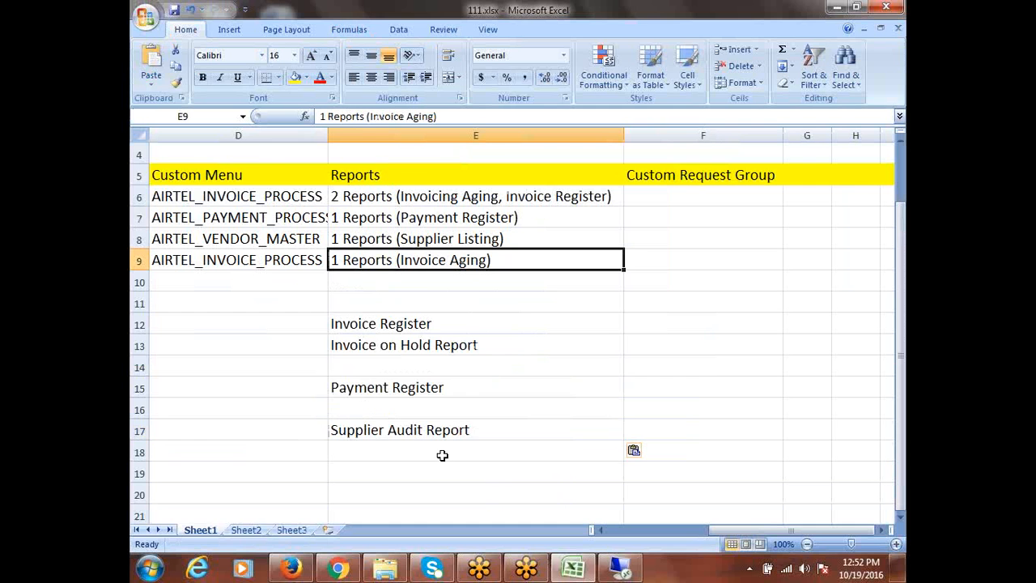
pyautogui.scroll(-1, 442, 453)
pyautogui.scroll(1, 437, 441)
# Copy Invoice Register from E12 into E19, then select the report names from E12 down
pyautogui.click(386, 322)
pyautogui.hotkey('ctrl', 'c')
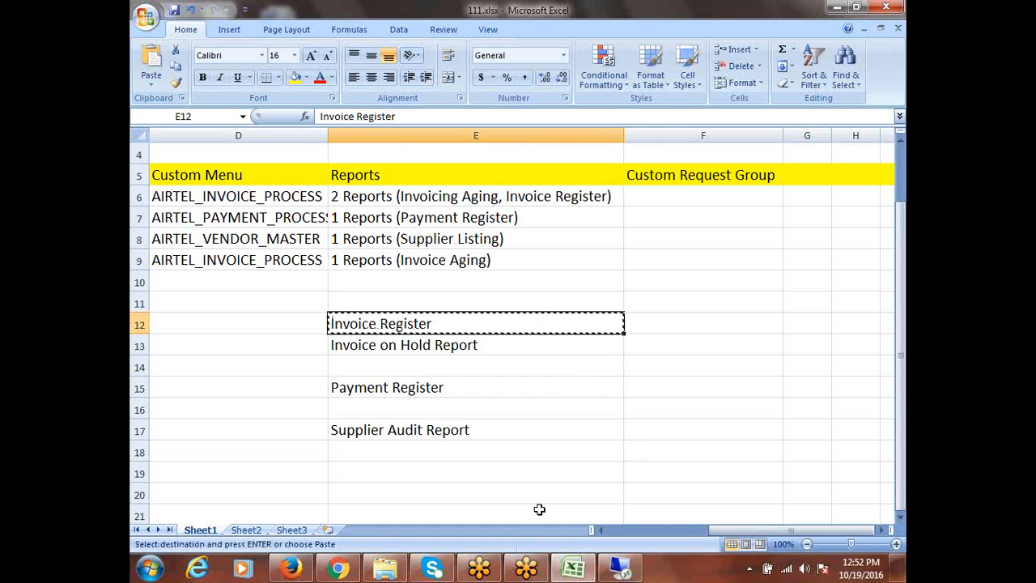
pyautogui.click(383, 474)
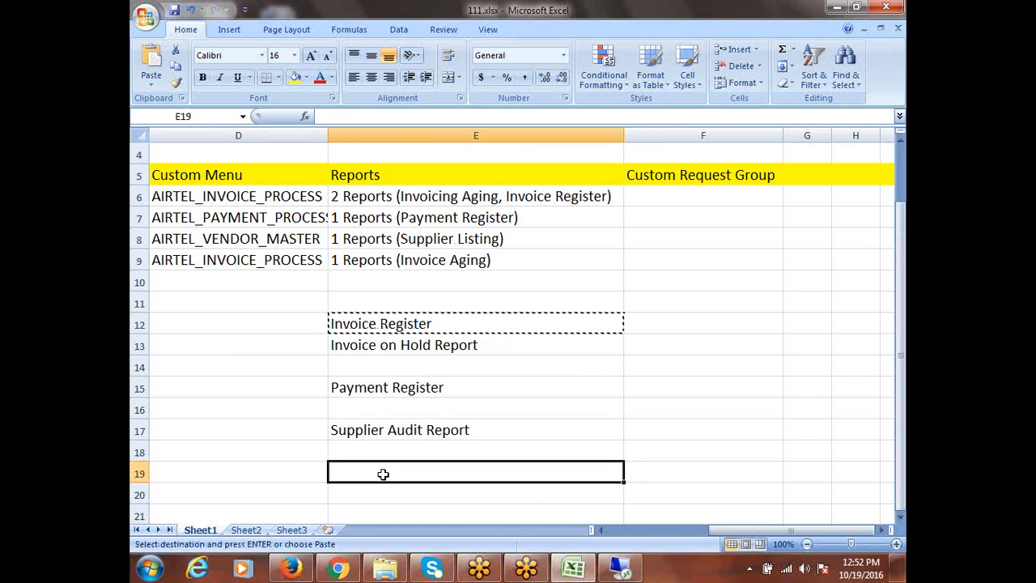
pyautogui.hotkey('ctrl', 'v')
pyautogui.click(518, 373)
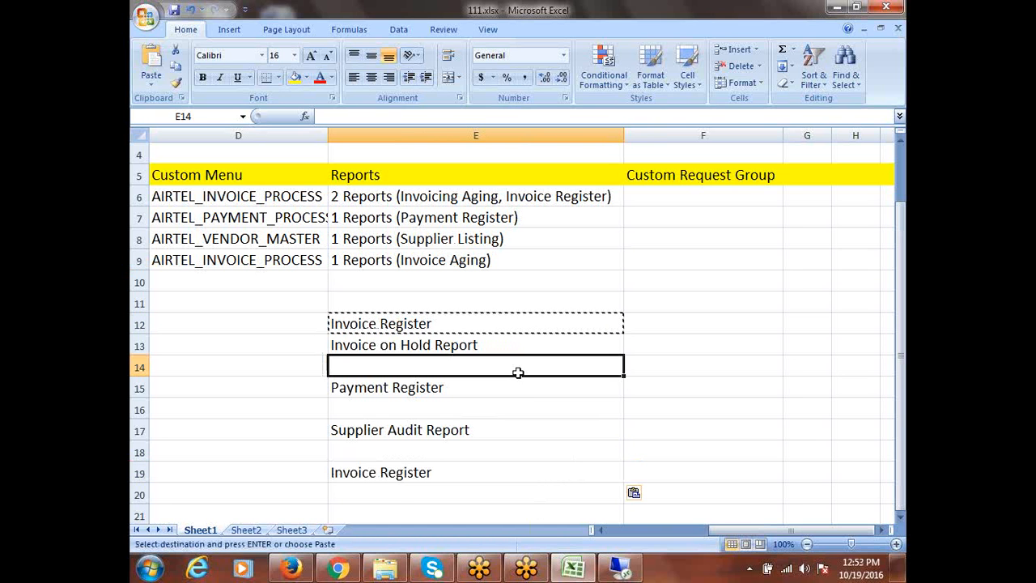
pyautogui.press('Escape')
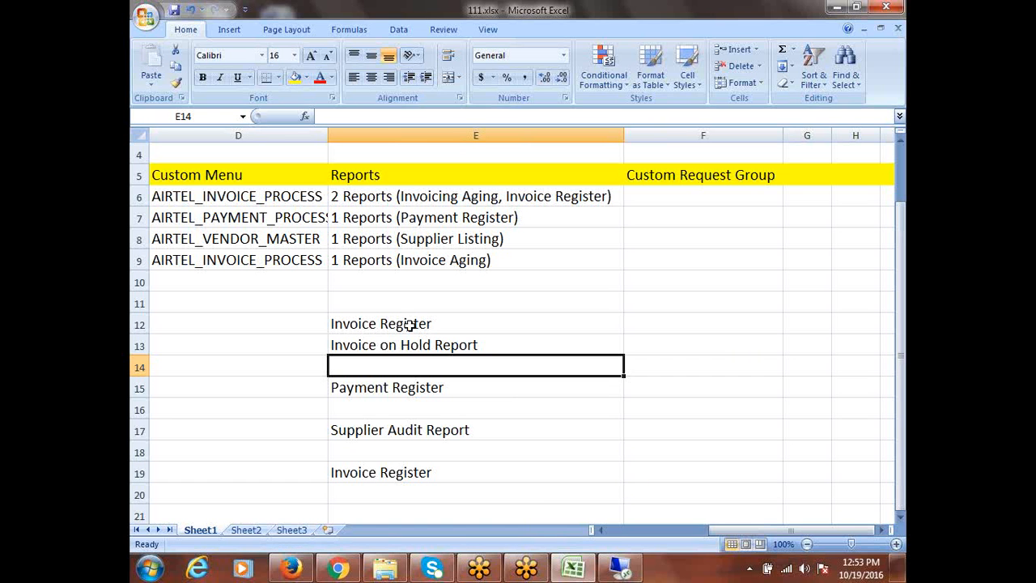
pyautogui.moveTo(404, 325); pyautogui.dragTo(411, 348)
pyautogui.click(371, 474)
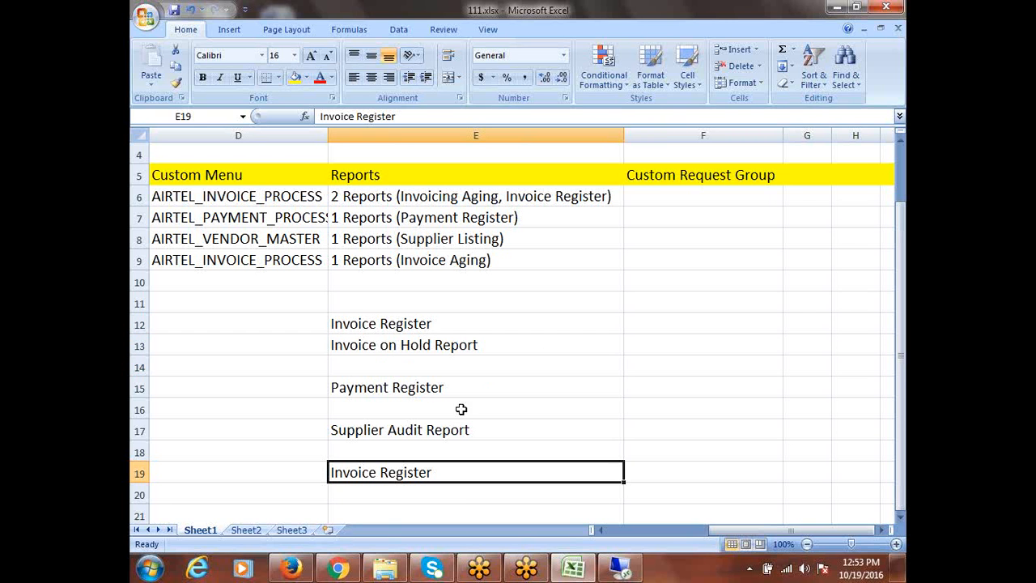
pyautogui.moveTo(416, 326); pyautogui.dragTo(476, 470)
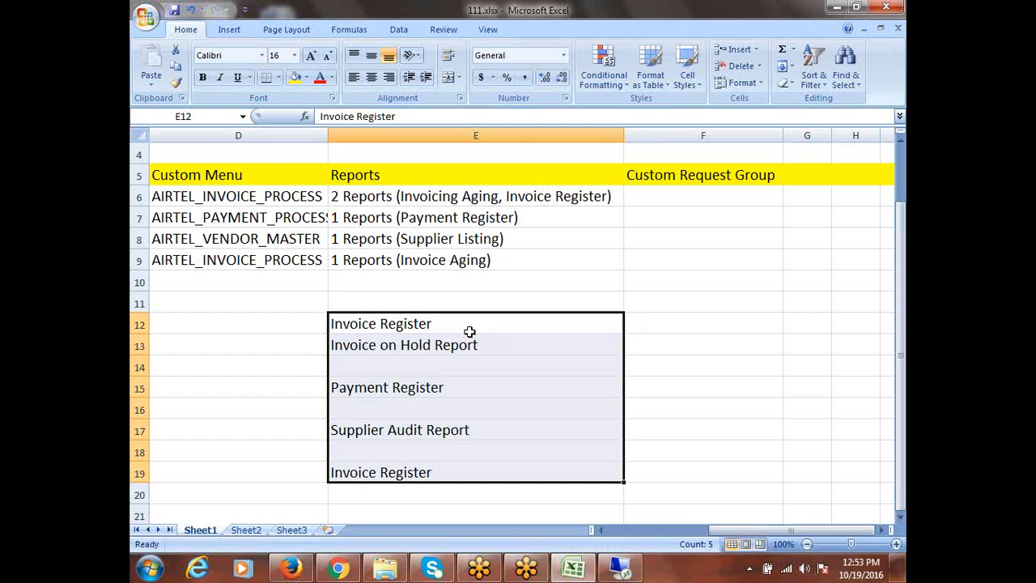
# Create a new request group AIRTEL_2INVOICE_REPORTS with Payables as its application
pyautogui.click(630, 573)
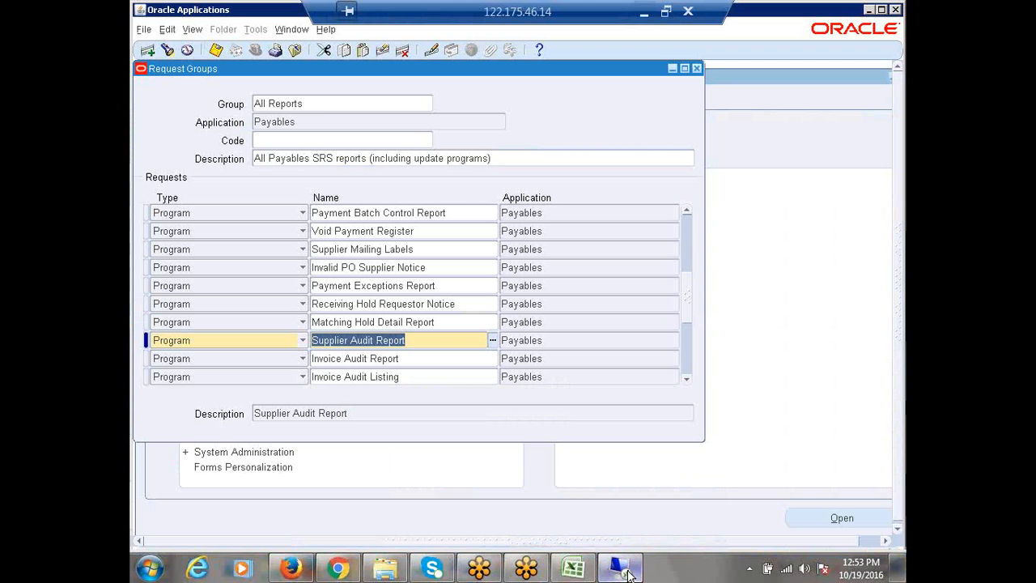
pyautogui.click(309, 103)
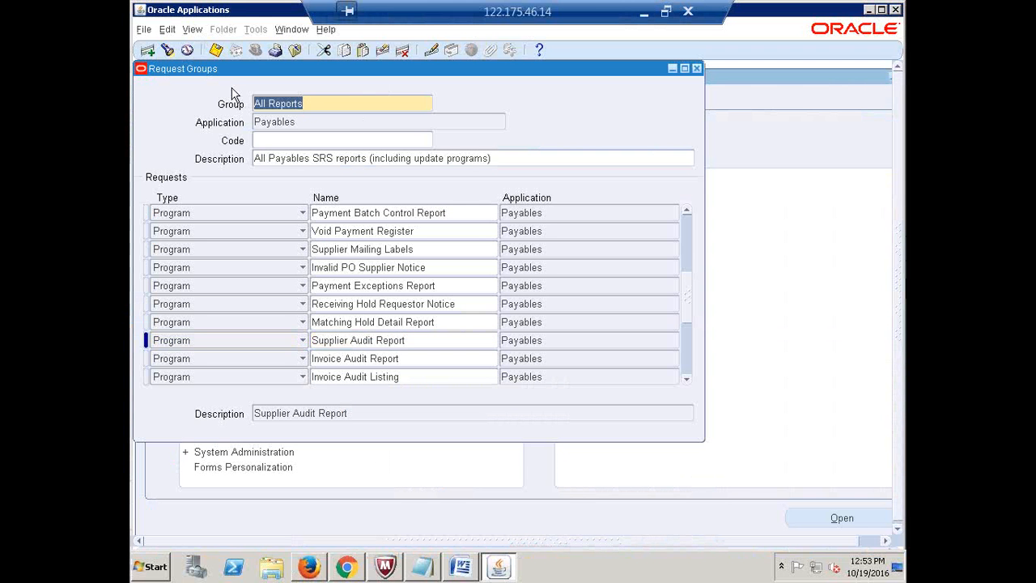
pyautogui.click(148, 54)
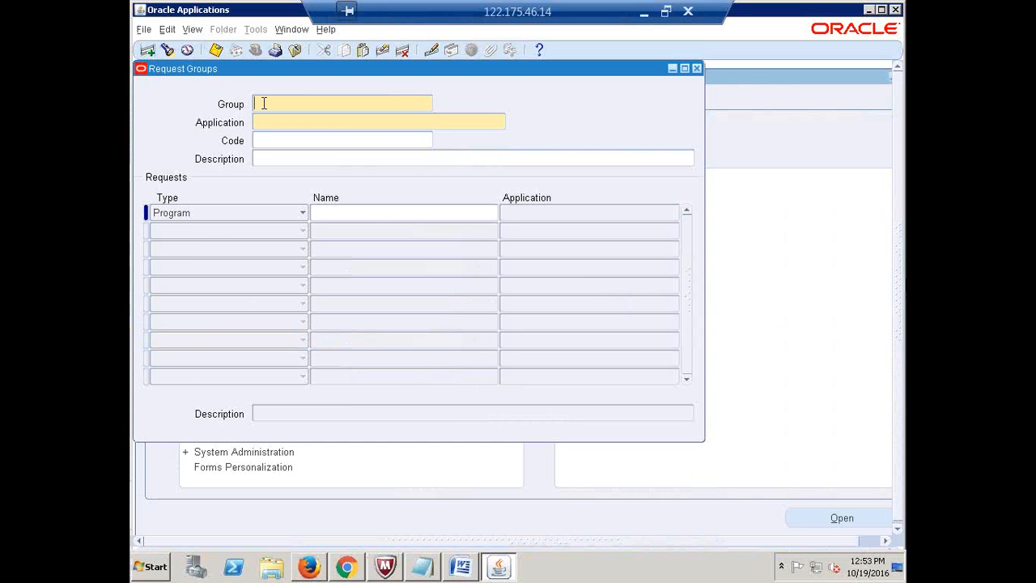
pyautogui.write('A')
pyautogui.write('lte')
pyautogui.press('BackSpace')
pyautogui.press('BackSpace')
pyautogui.press('BackSpace')
pyautogui.press('BackSpace')
pyautogui.press('BackSpace')
pyautogui.press('BackSpace')
pyautogui.write('AIRTEL_2INVOICE_REPORTS')
pyautogui.click(286, 121)
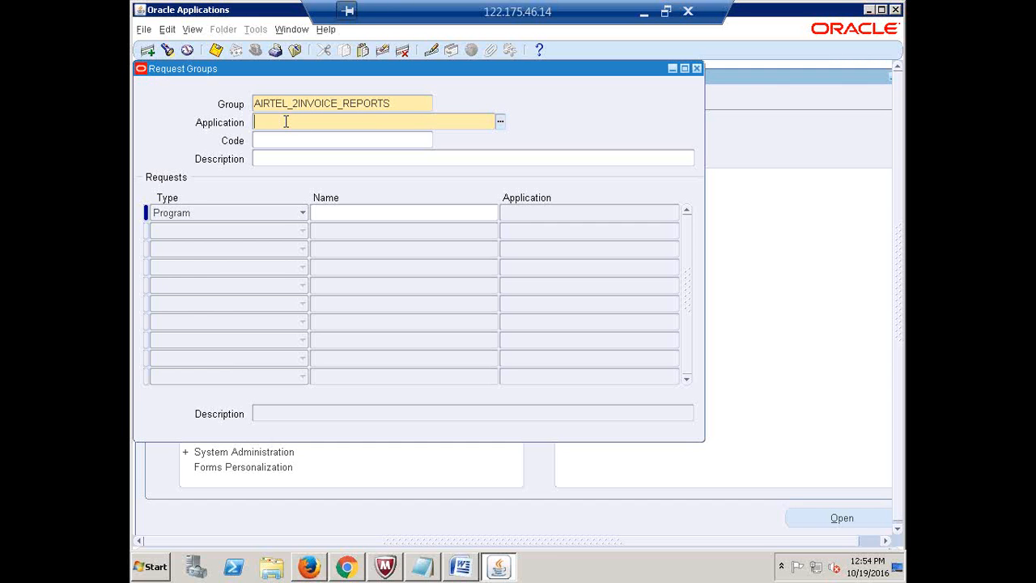
pyautogui.write('RAYABLES')
pyautogui.press('Tab')
# Copy Invoice Register from Excel and add it as the first Payables request
pyautogui.click(645, 12)
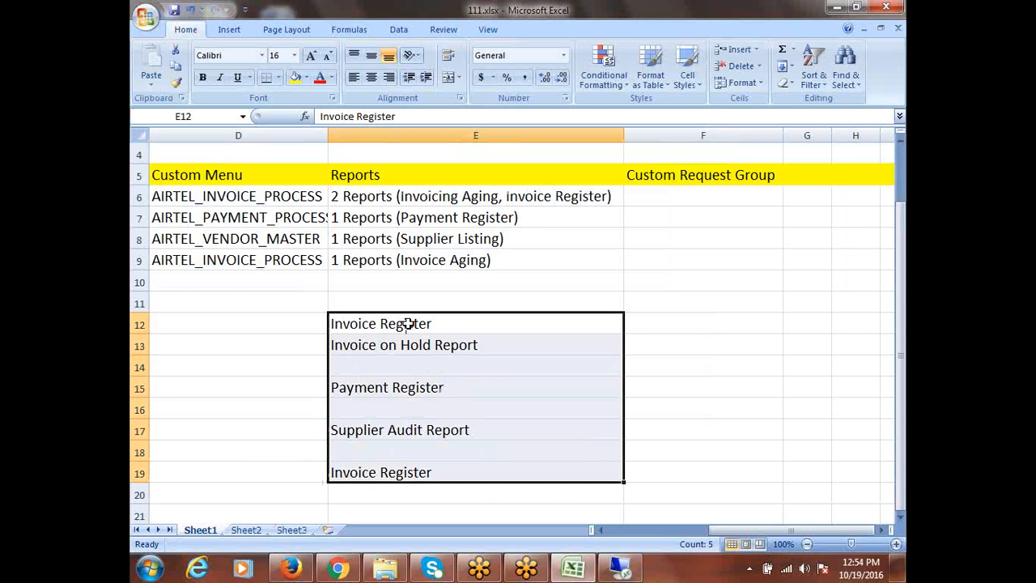
pyautogui.click(407, 323)
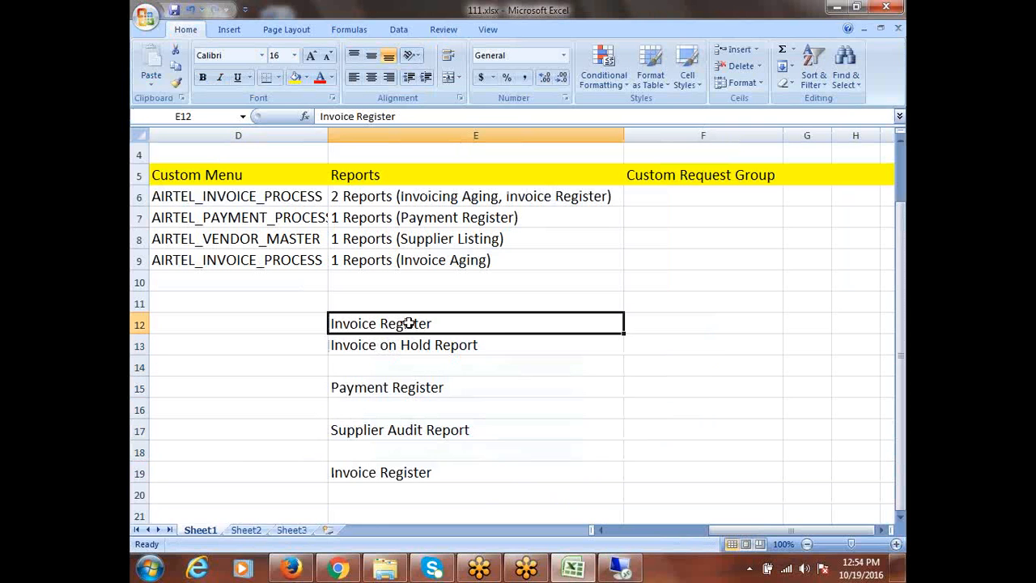
pyautogui.hotkey('ctrl', 'c')
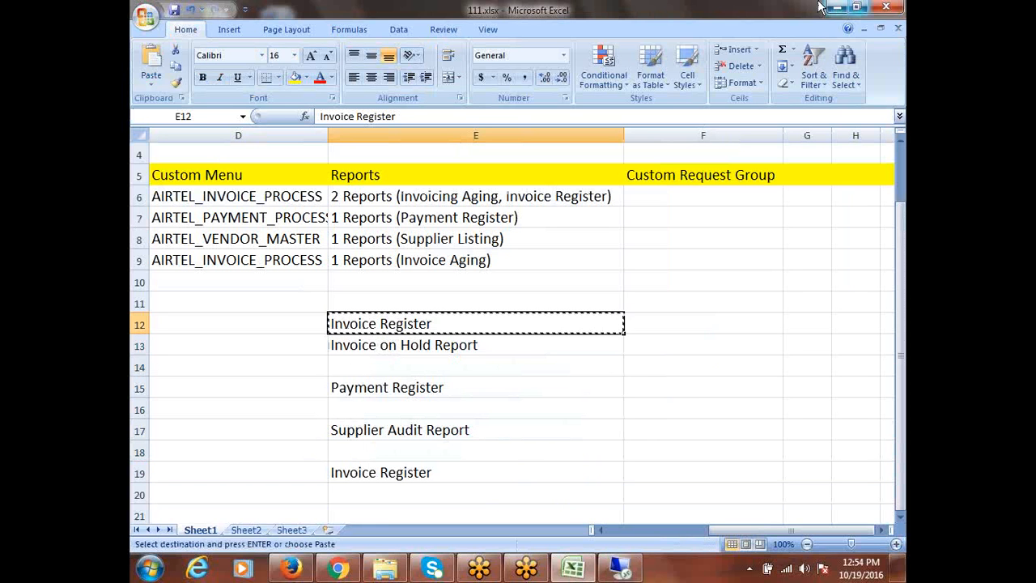
pyautogui.click(620, 569)
pyautogui.click(359, 214)
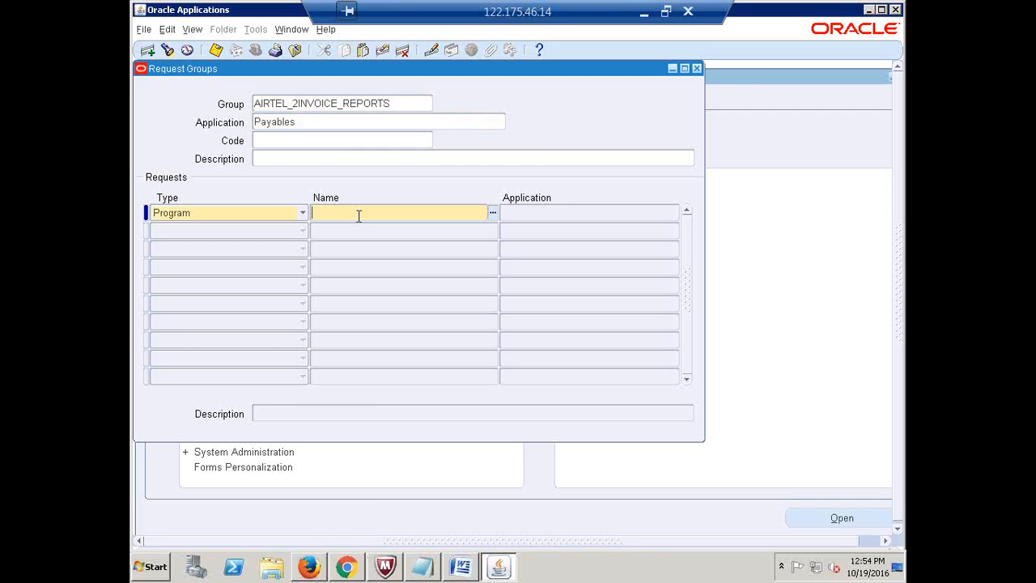
pyautogui.hotkey('ctrl', 'v')
pyautogui.press('Tab')
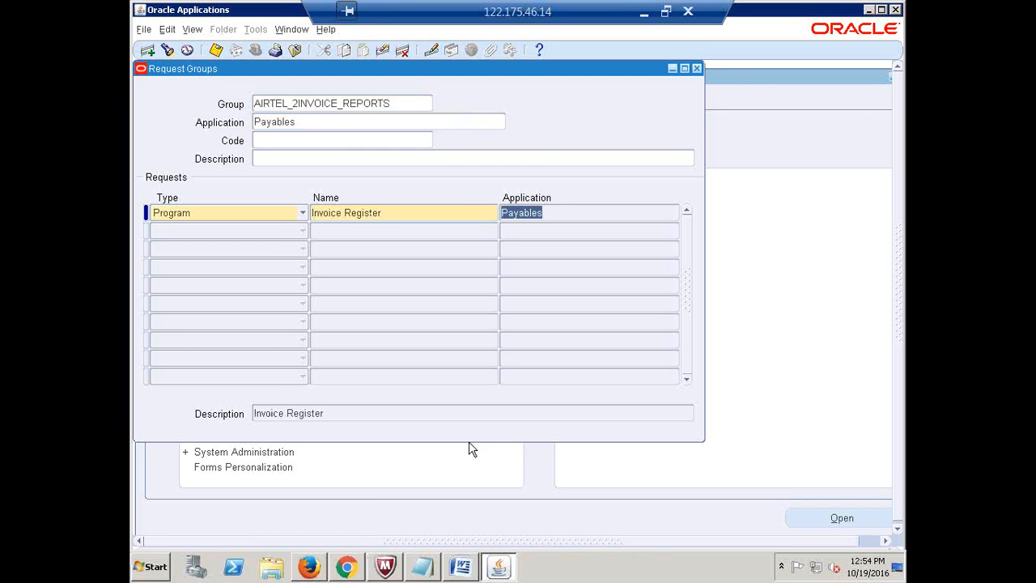
pyautogui.press('F6')
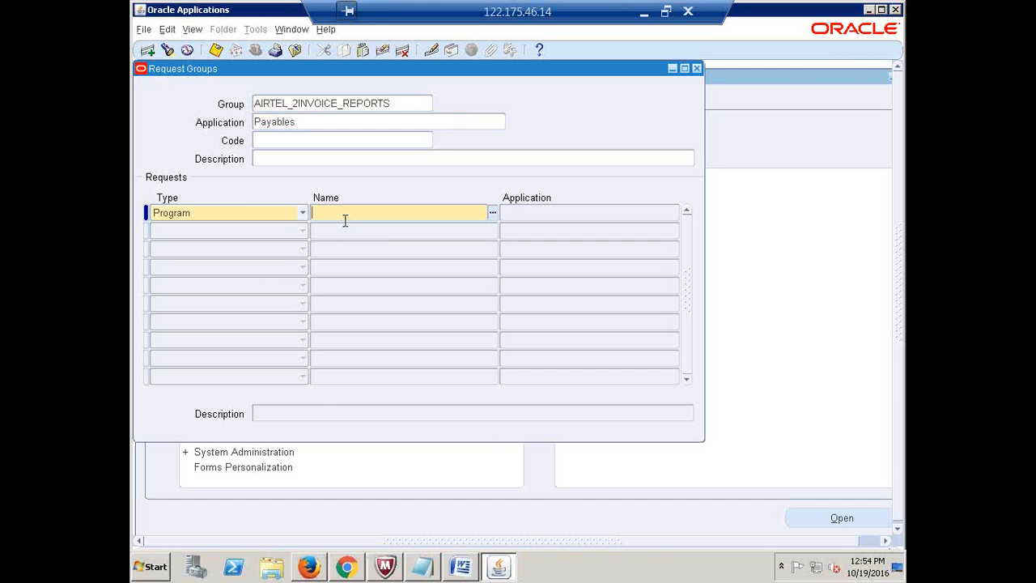
pyautogui.hotkey('ctrl', 'v')
pyautogui.press('Tab')
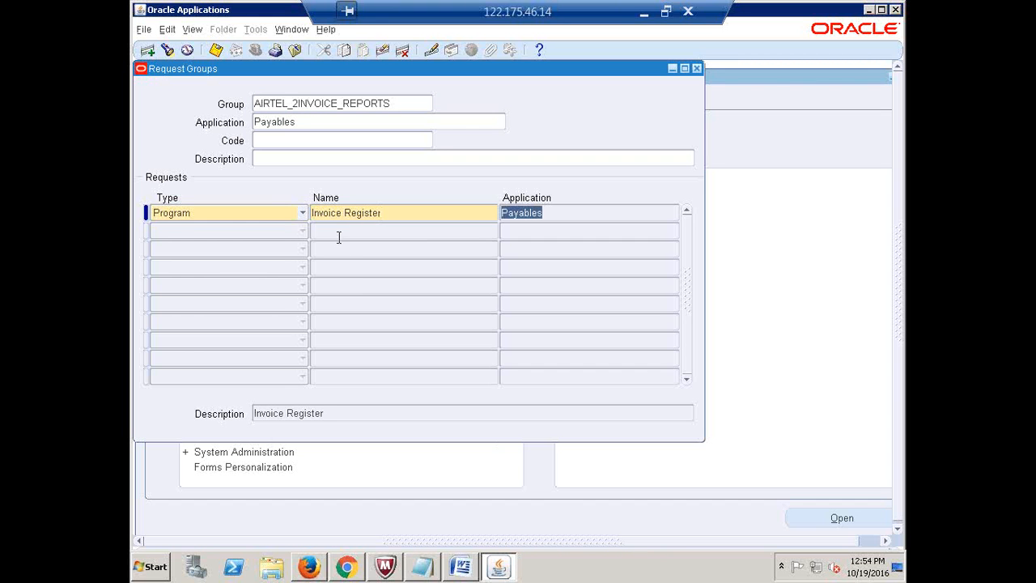
pyautogui.press('Tab')
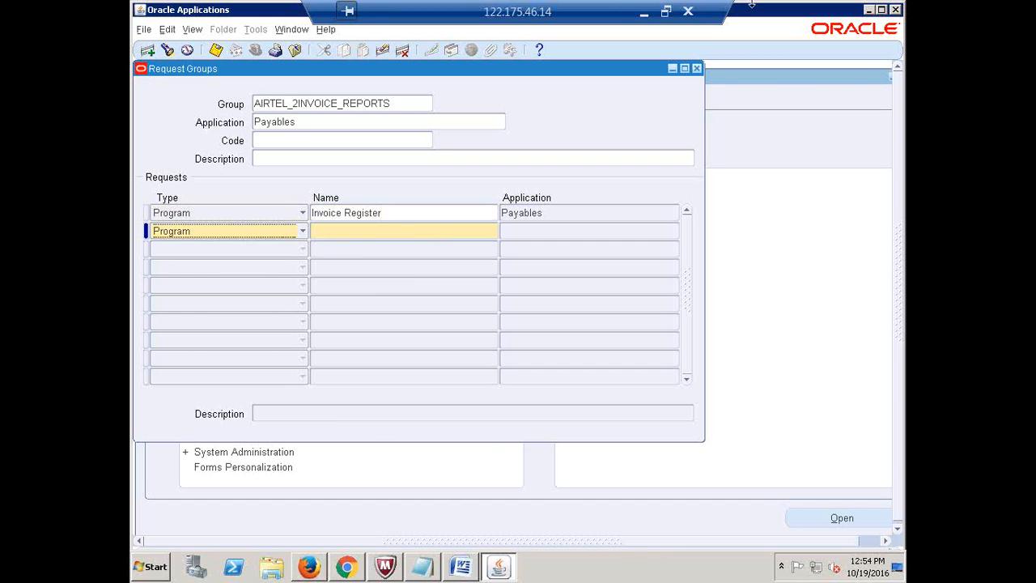
# Add Invoice on Hold Report from Excel as the second request, then select the group name
pyautogui.click(644, 12)
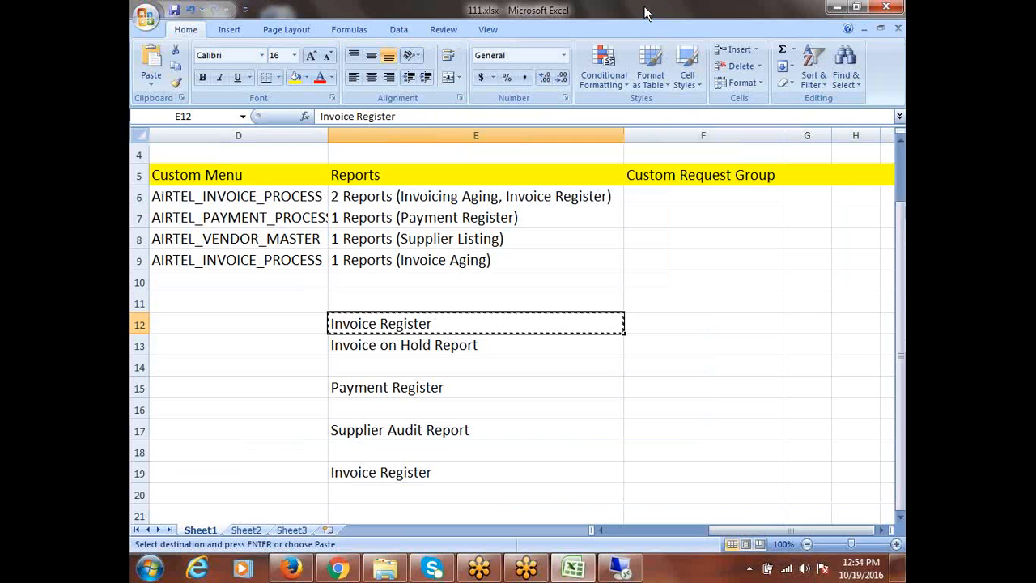
pyautogui.click(444, 348)
pyautogui.hotkey('ctrl', 'c')
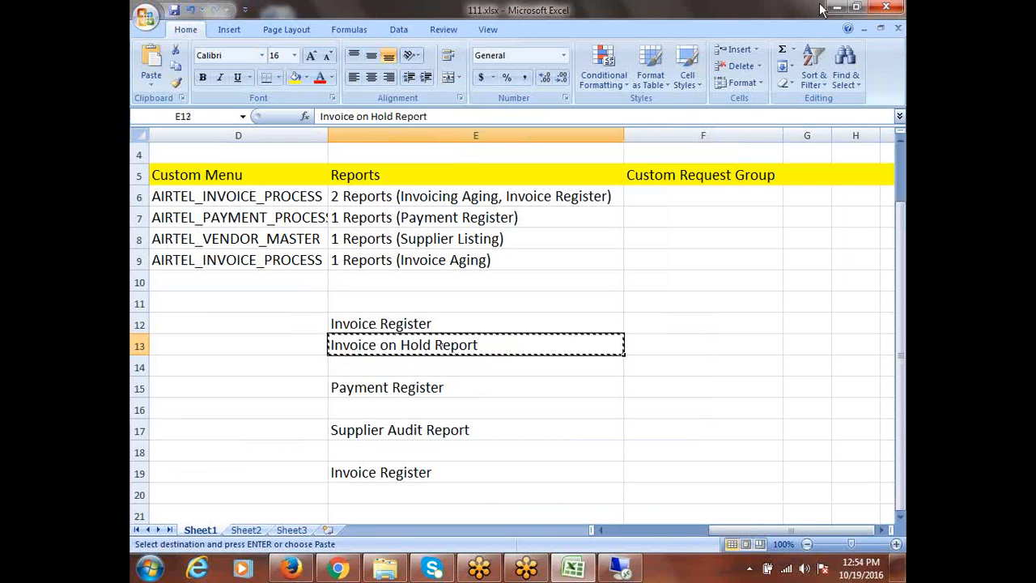
pyautogui.click(617, 569)
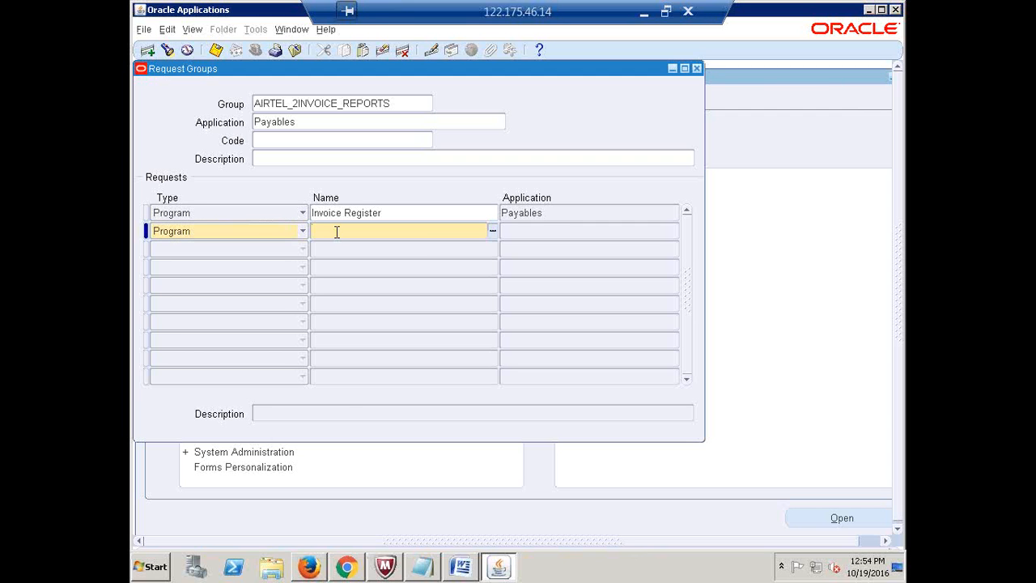
pyautogui.hotkey('ctrl', 'v')
pyautogui.press('Tab')
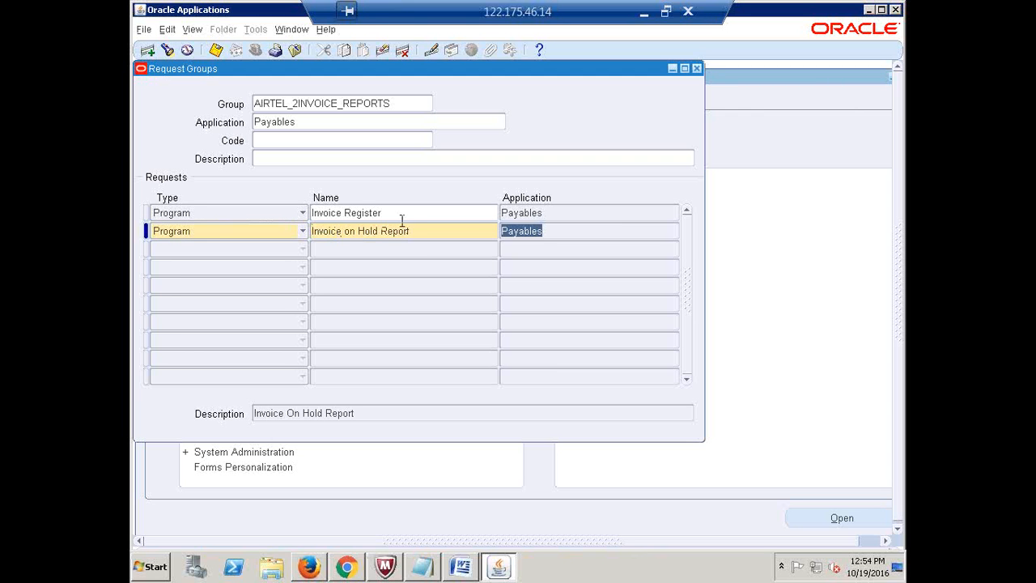
pyautogui.click(398, 213)
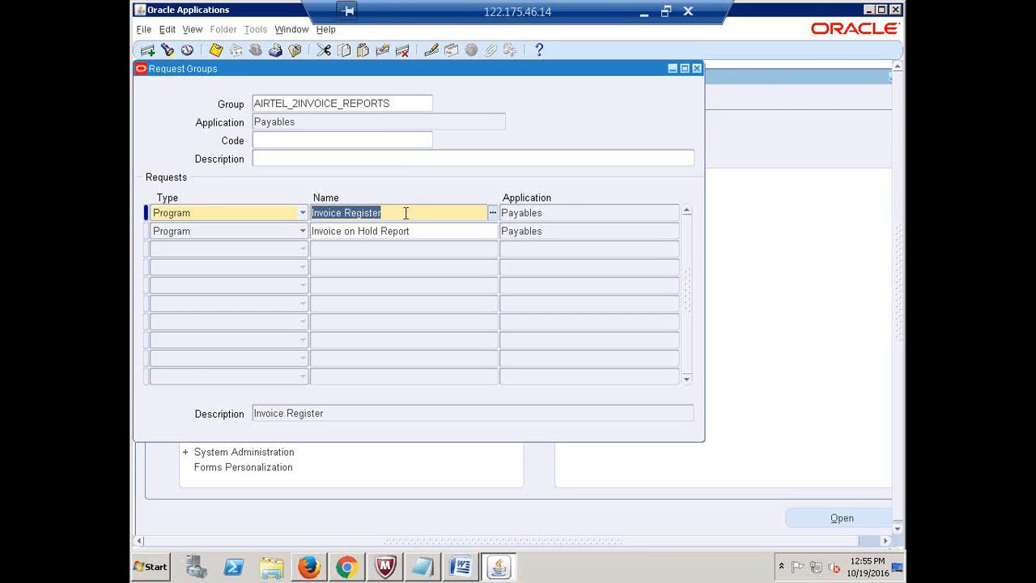
pyautogui.click(405, 104)
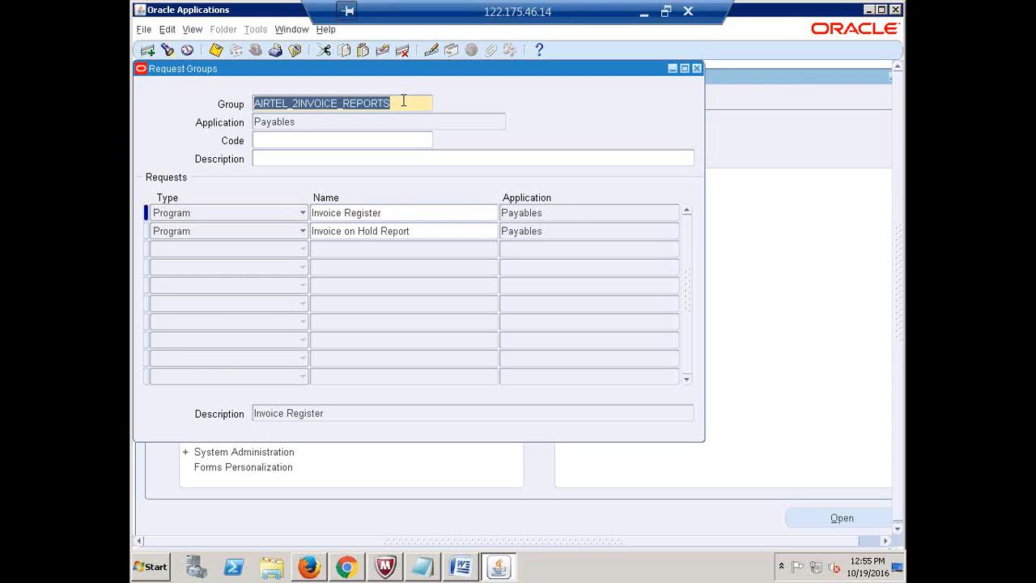
# Paste AIRTEL_2INVOICE_REPORTS into F6, autofit column F, and pick the Payment Register name
pyautogui.click(644, 12)
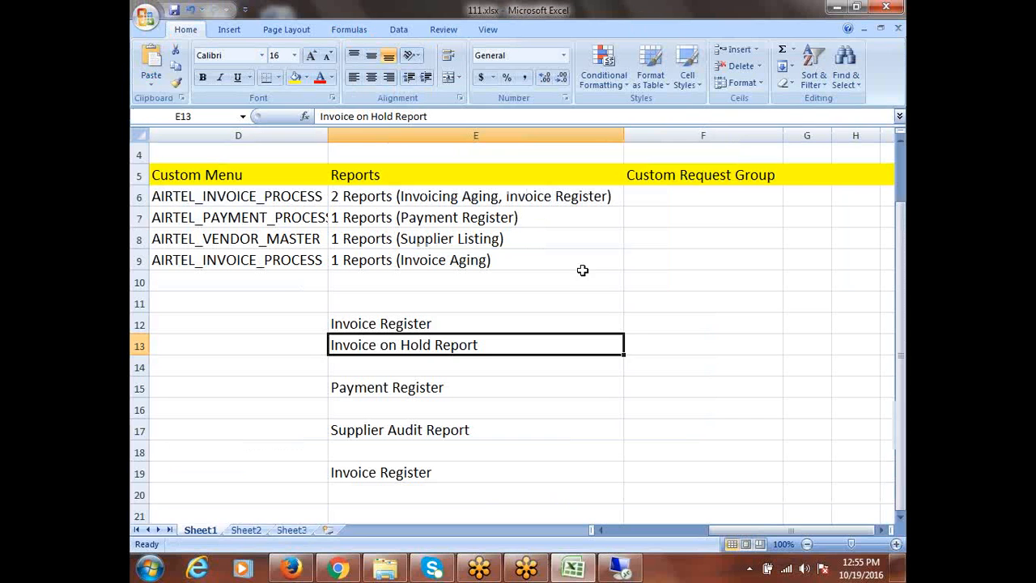
pyautogui.click(654, 194)
pyautogui.hotkey('ctrl', 'v')
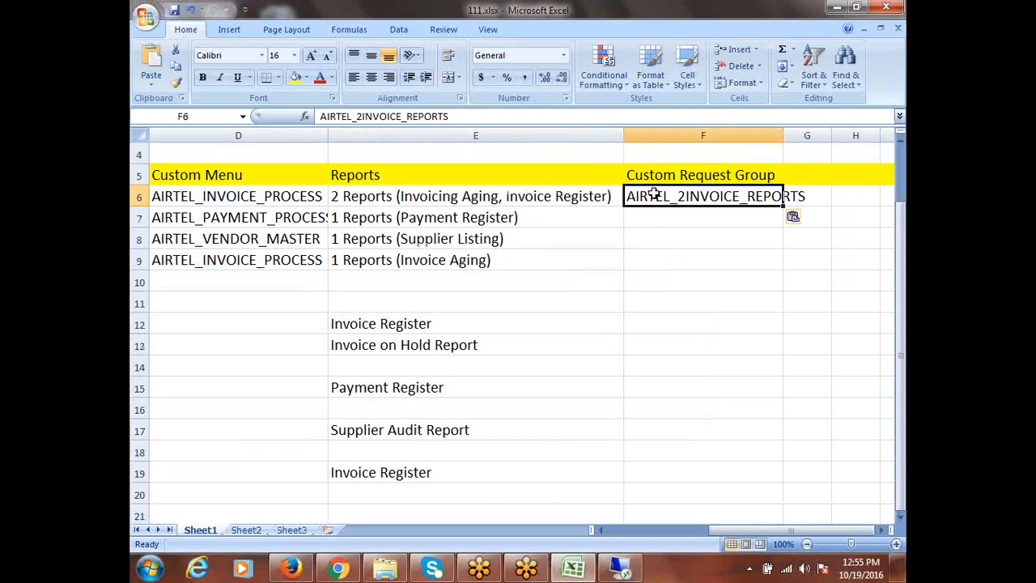
pyautogui.doubleClick(783, 136)
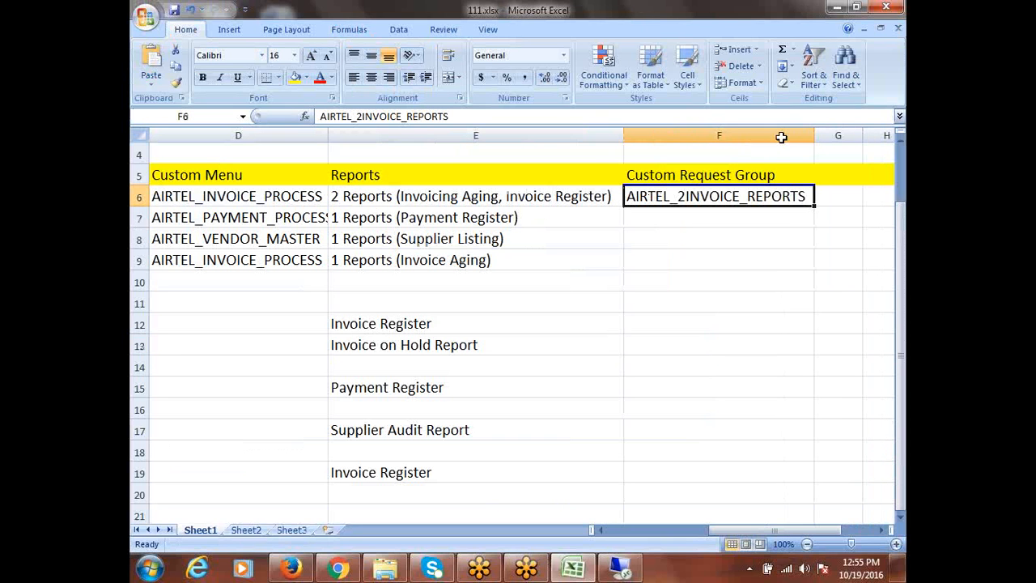
pyautogui.click(669, 225)
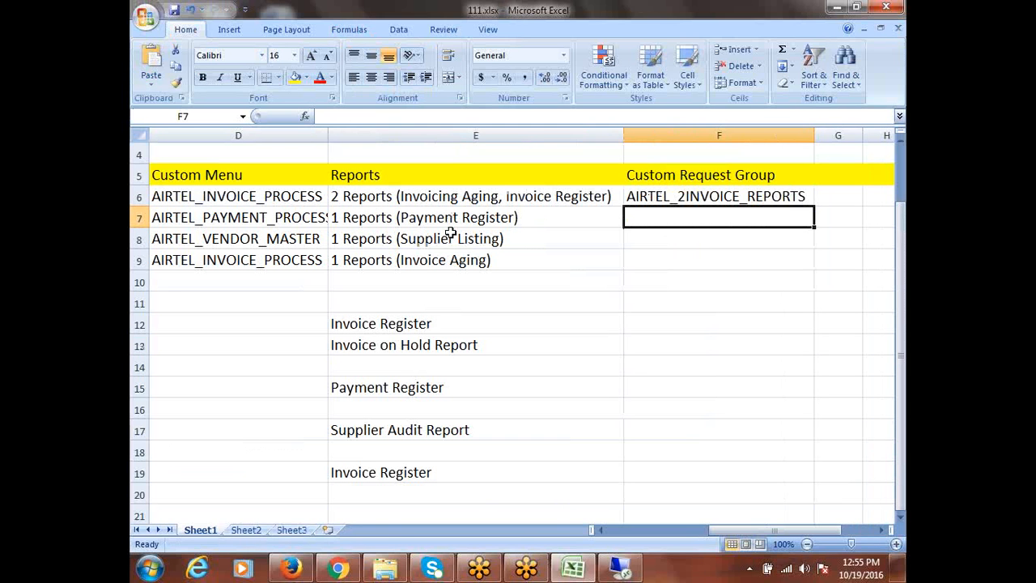
pyautogui.click(375, 389)
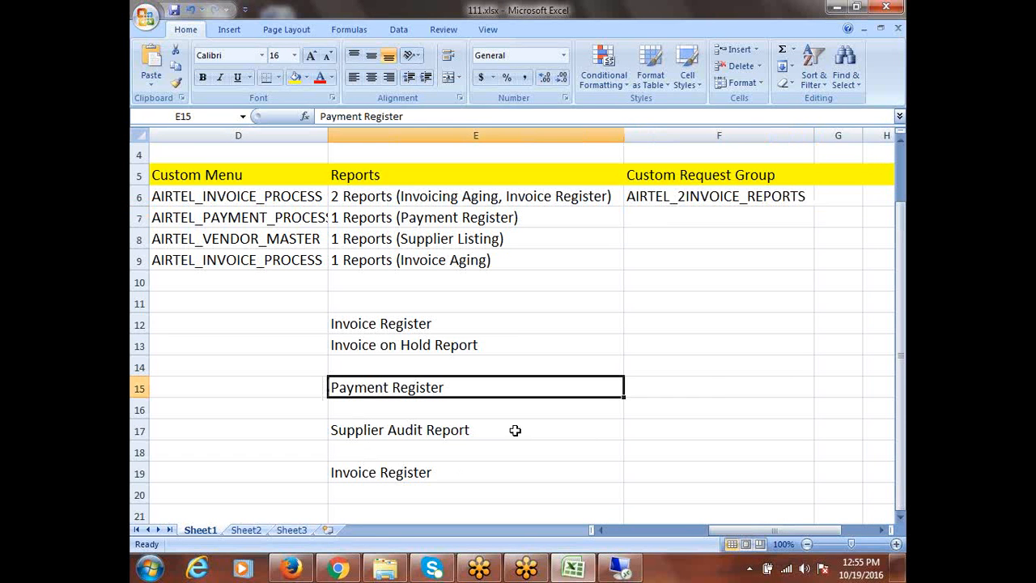
pyautogui.click(620, 569)
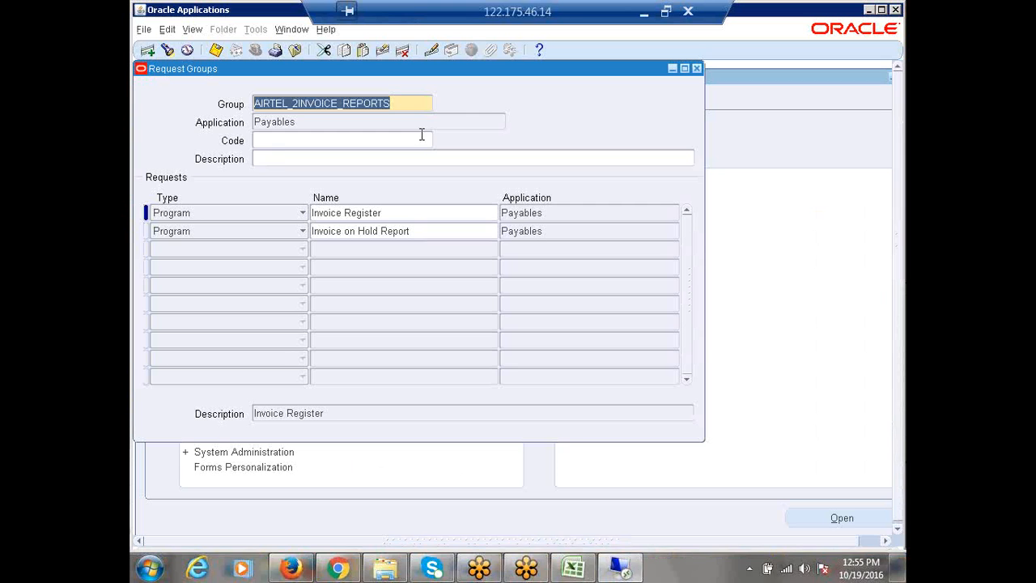
# Create a new request group AIRTEL_1PAYMENT_REPORT with Payables as its application
pyautogui.click(147, 51)
pyautogui.write('AIRTEL')
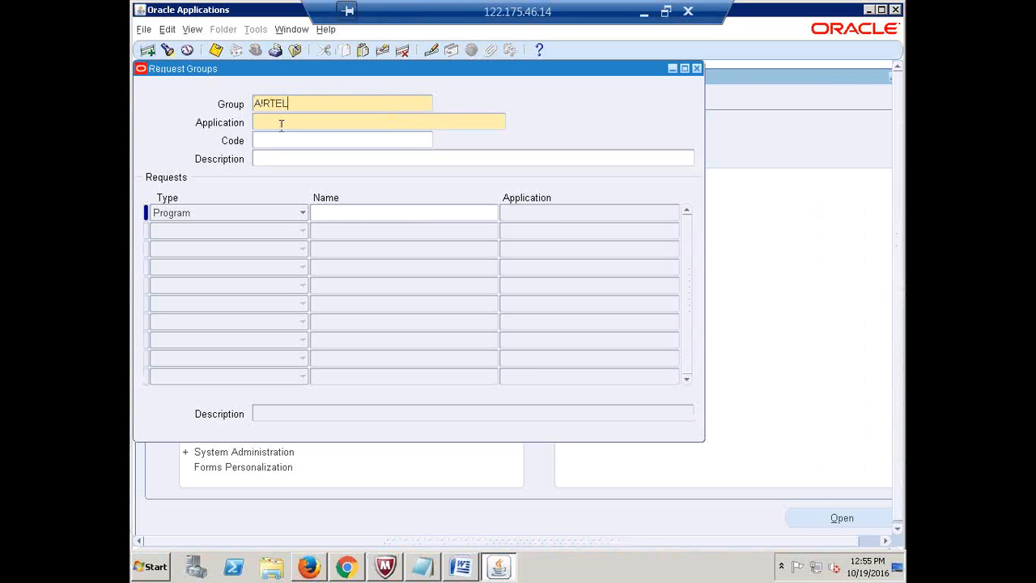
pyautogui.write('_IPAYMENT_REPORT')
pyautogui.click(281, 125)
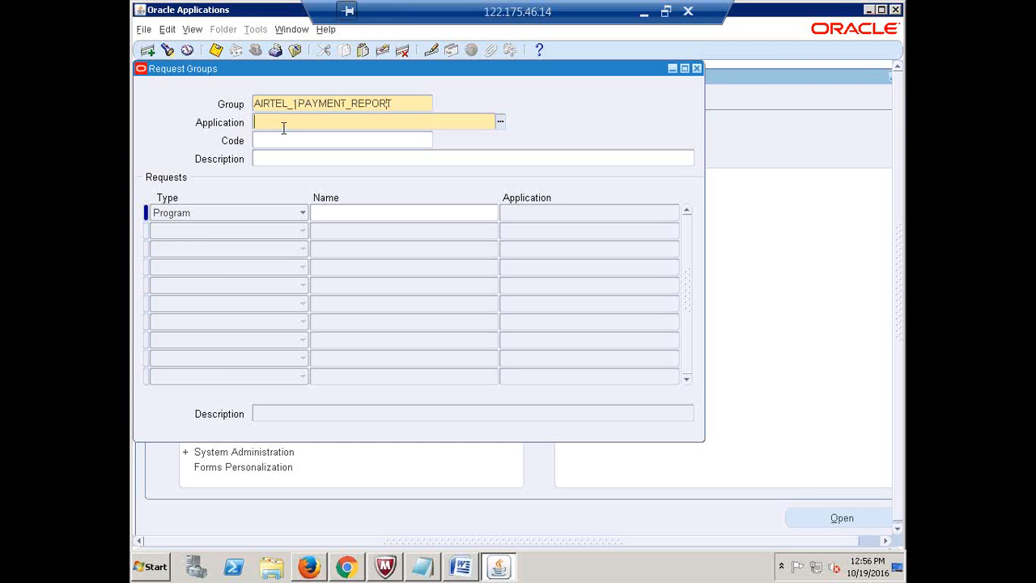
pyautogui.write('PAYABLES')
pyautogui.press('Tab')
# Add Payment Register (Payables) as the group's first request
pyautogui.click(351, 214)
pyautogui.write('P')
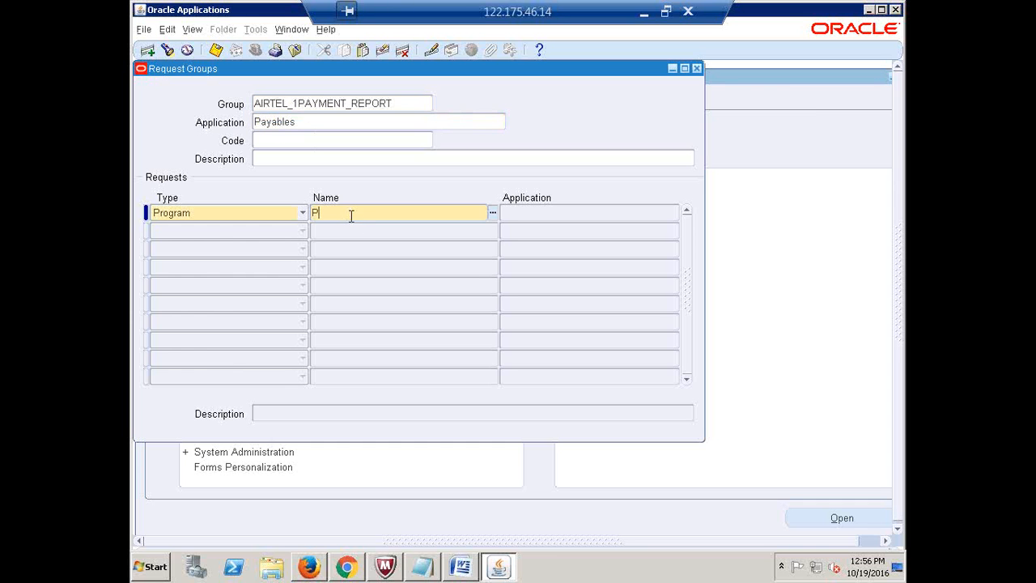
pyautogui.write('ayment Re')
pyautogui.press('Tab')
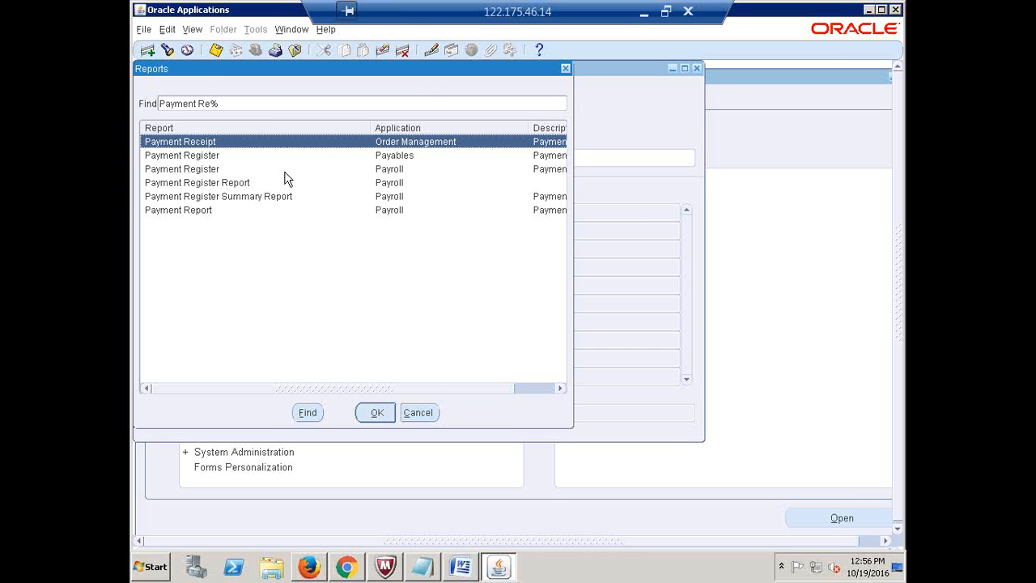
pyautogui.click(226, 158)
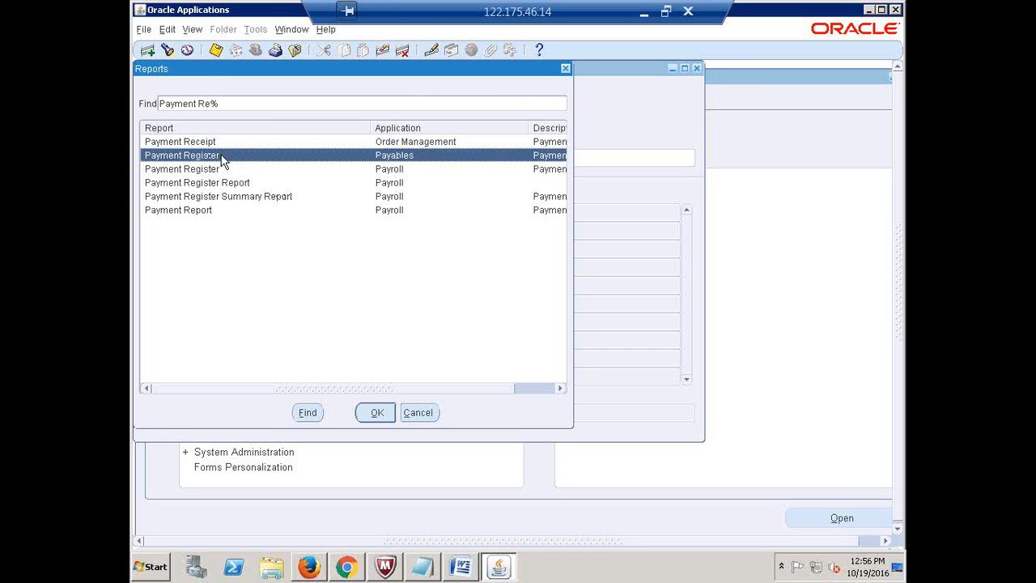
pyautogui.click(375, 415)
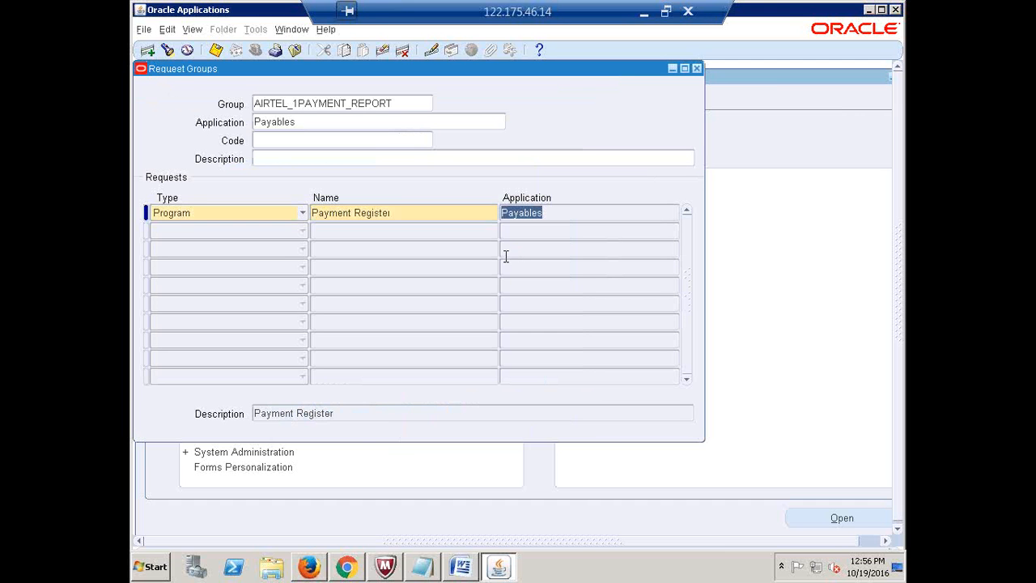
# Redo the first request row, reselecting Payment Register (Payables), then select the group name
pyautogui.press('F6')
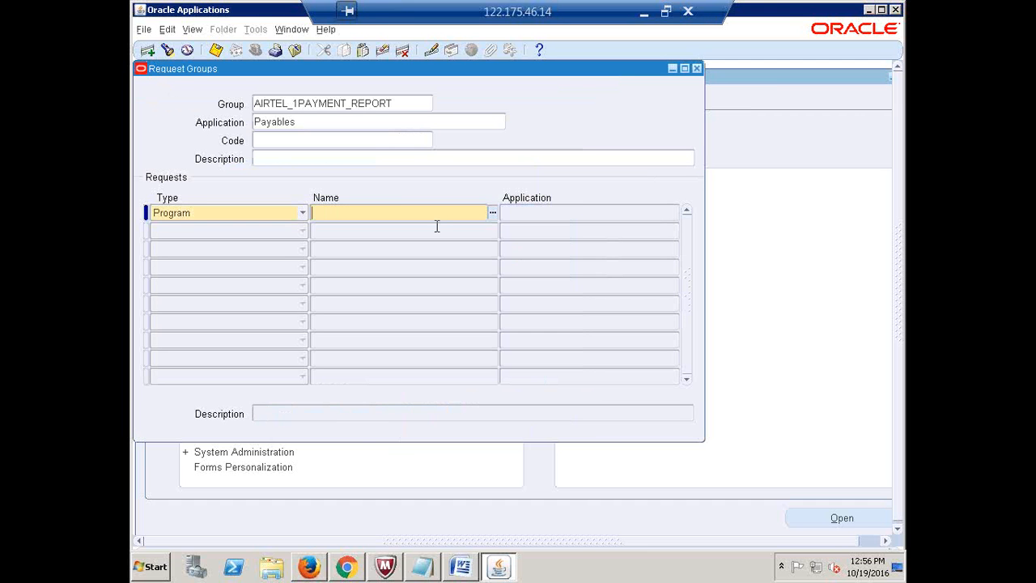
pyautogui.write('Payables')
pyautogui.press('BackSpace')
pyautogui.press('BackSpace')
pyautogui.press('BackSpace')
pyautogui.press('BackSpace')
pyautogui.press('BackSpace')
pyautogui.write('ments repo')
pyautogui.press('Tab')
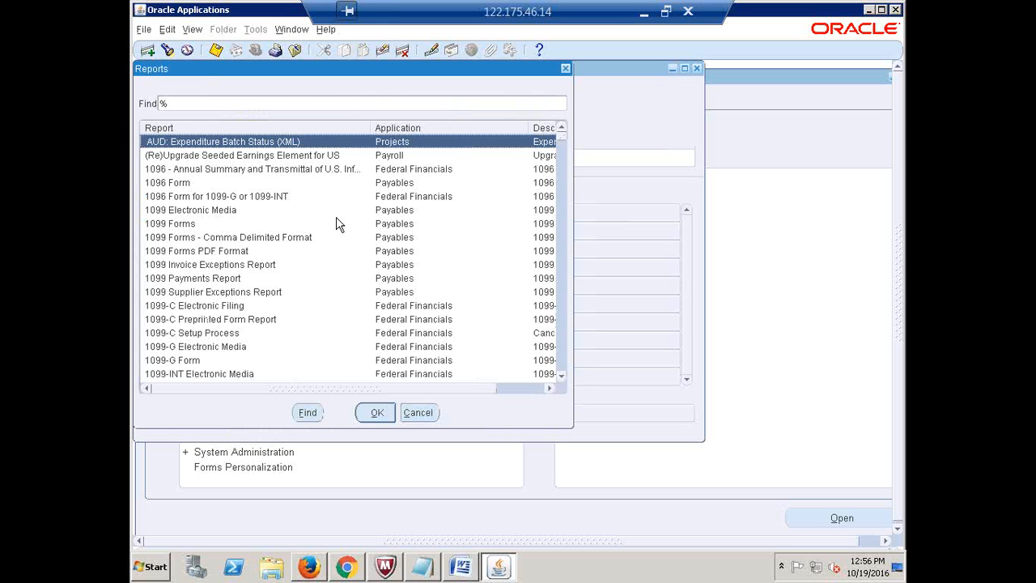
pyautogui.click(566, 69)
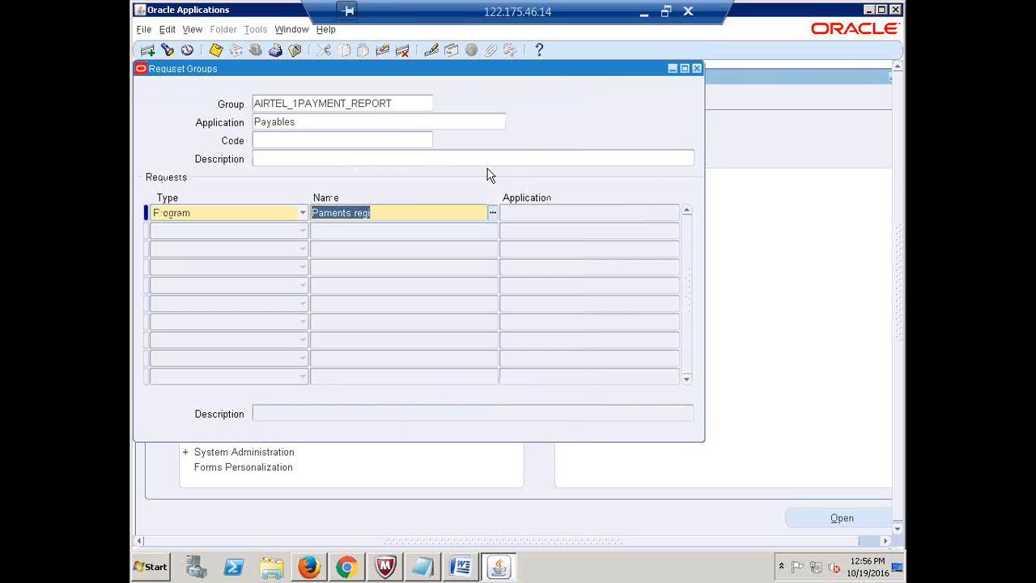
pyautogui.click(412, 212)
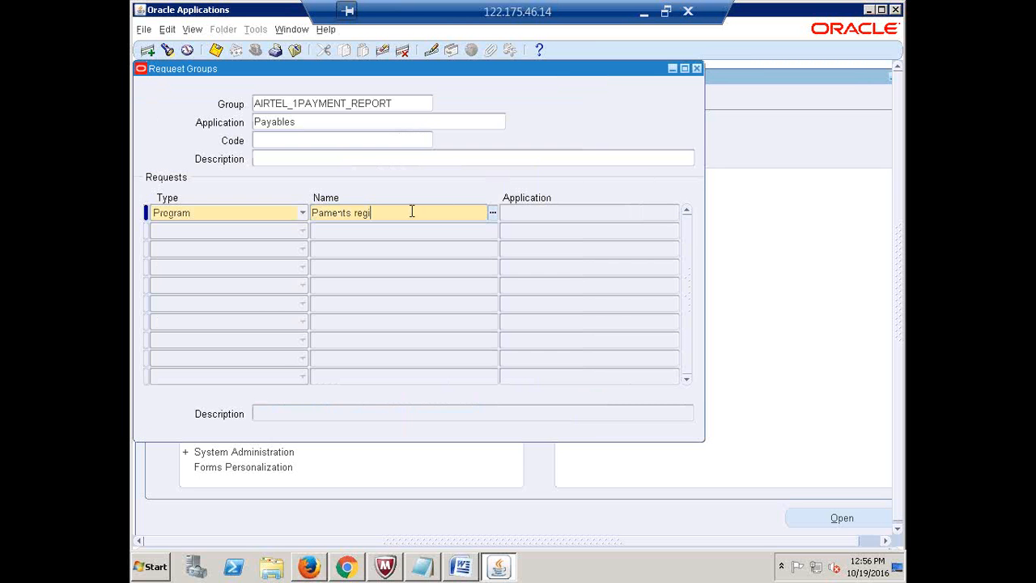
pyautogui.press('BackSpace')
pyautogui.press('BackSpace')
pyautogui.press('Tab')
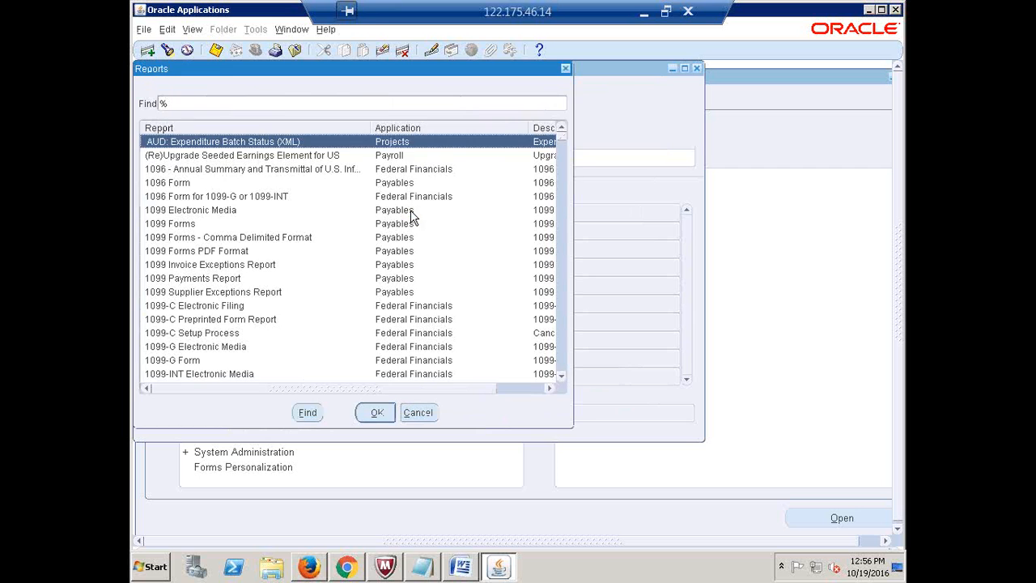
pyautogui.click(565, 69)
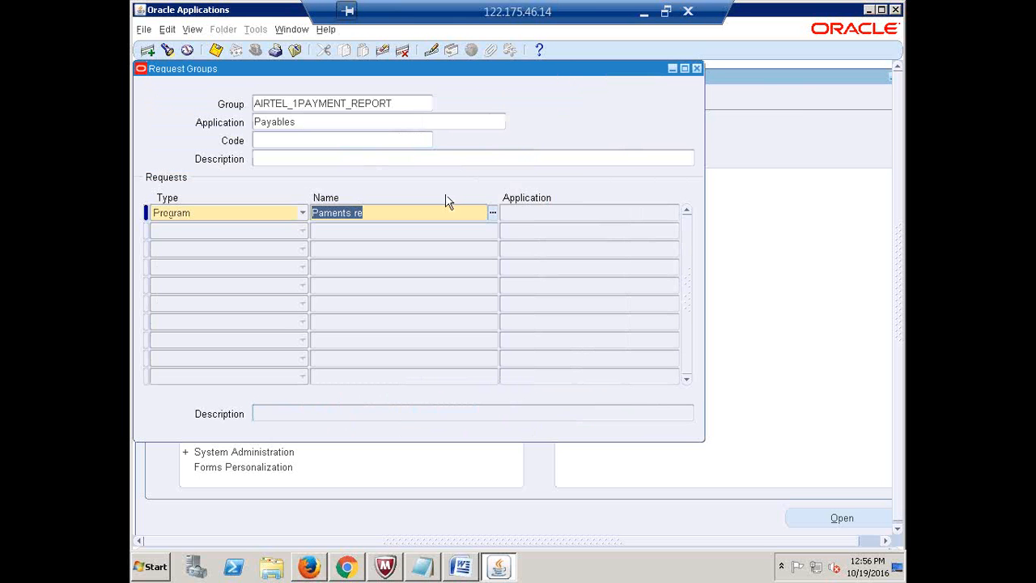
pyautogui.write('Paym')
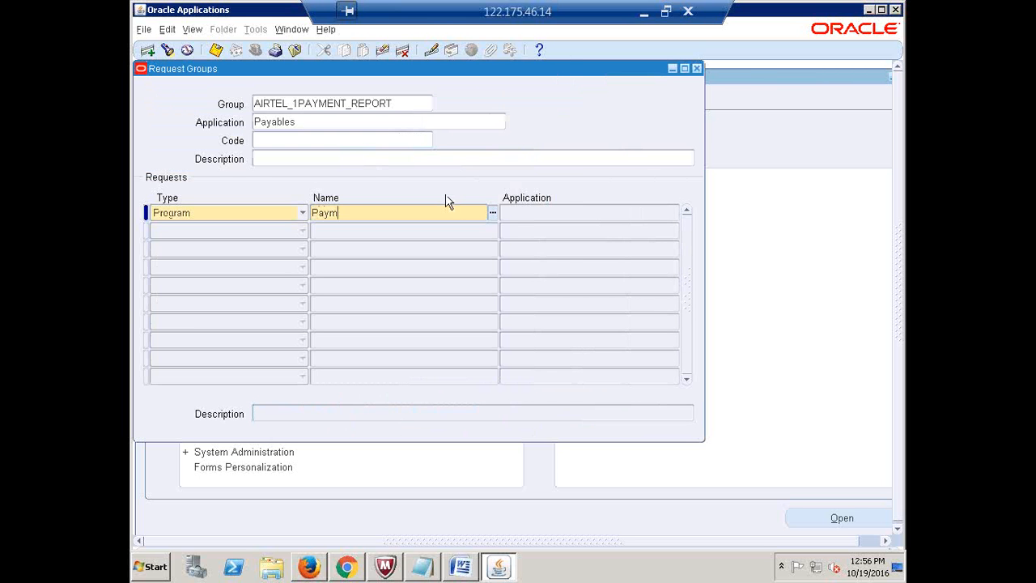
pyautogui.write('ent Re')
pyautogui.press('Tab')
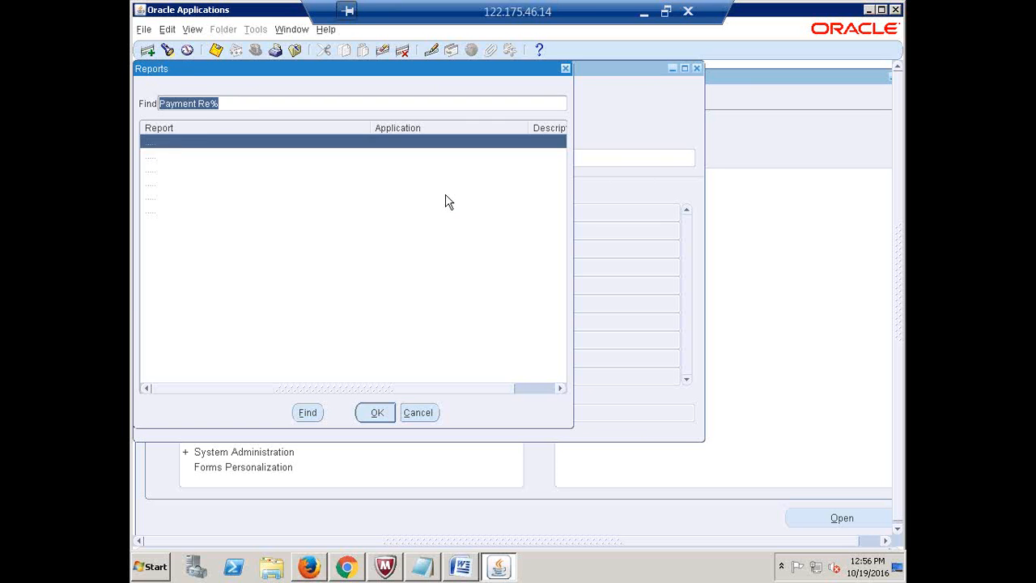
pyautogui.click(201, 157)
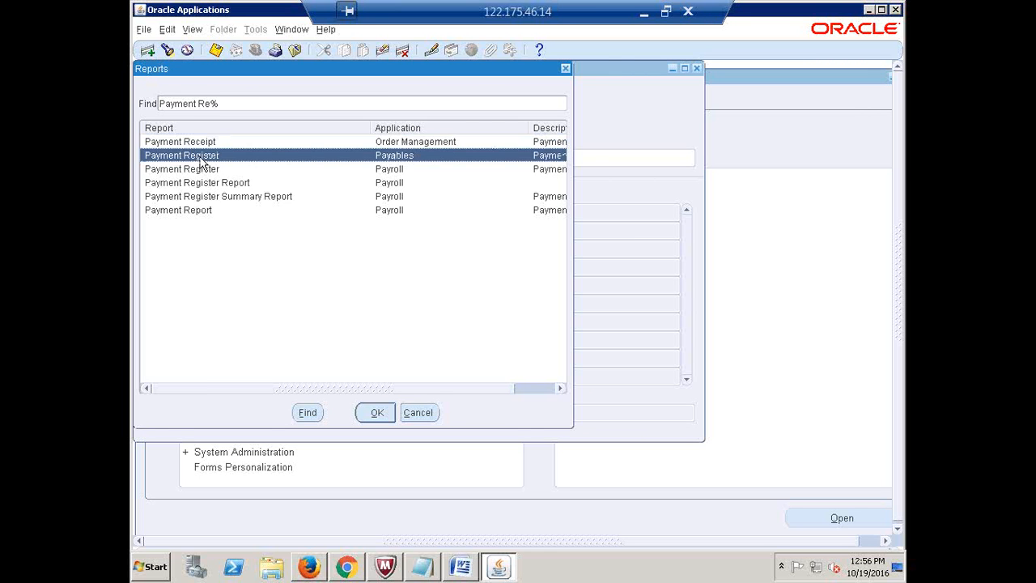
pyautogui.click(374, 413)
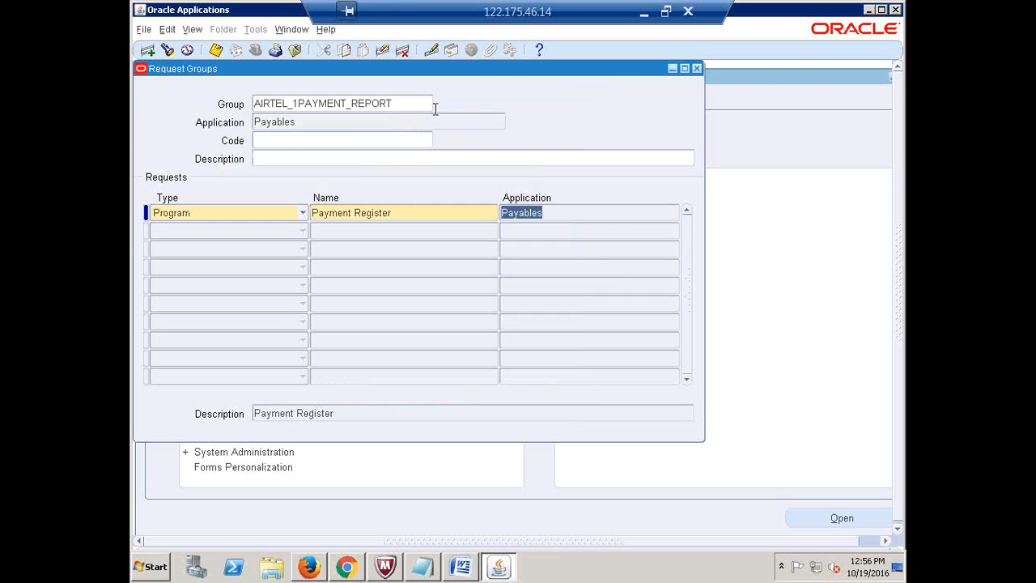
pyautogui.click(404, 105)
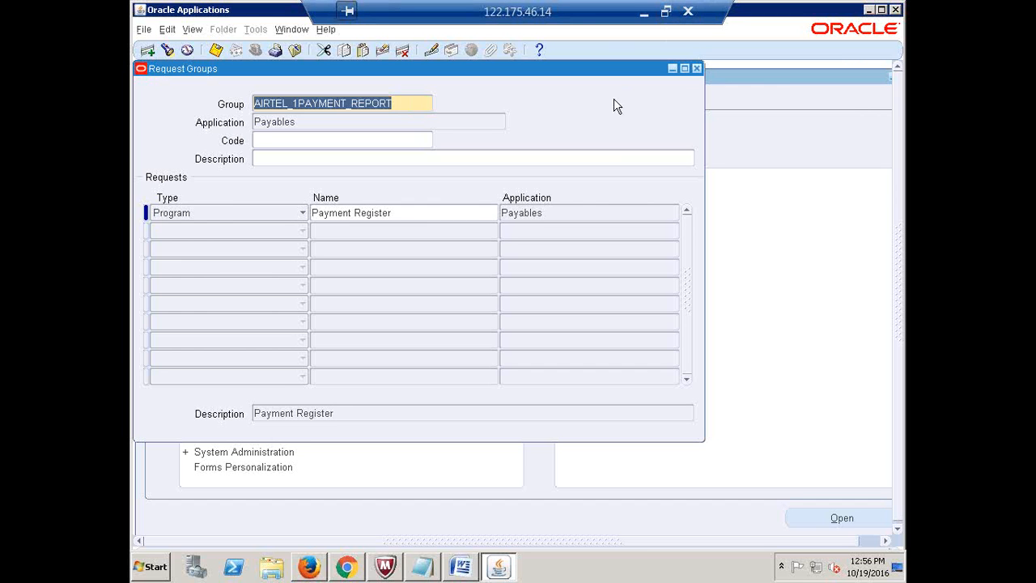
# Copy AIRTEL_1PAYMENT_REPORT from Oracle and paste it into Excel cell F7
pyautogui.click(421, 125)
pyautogui.click(420, 121)
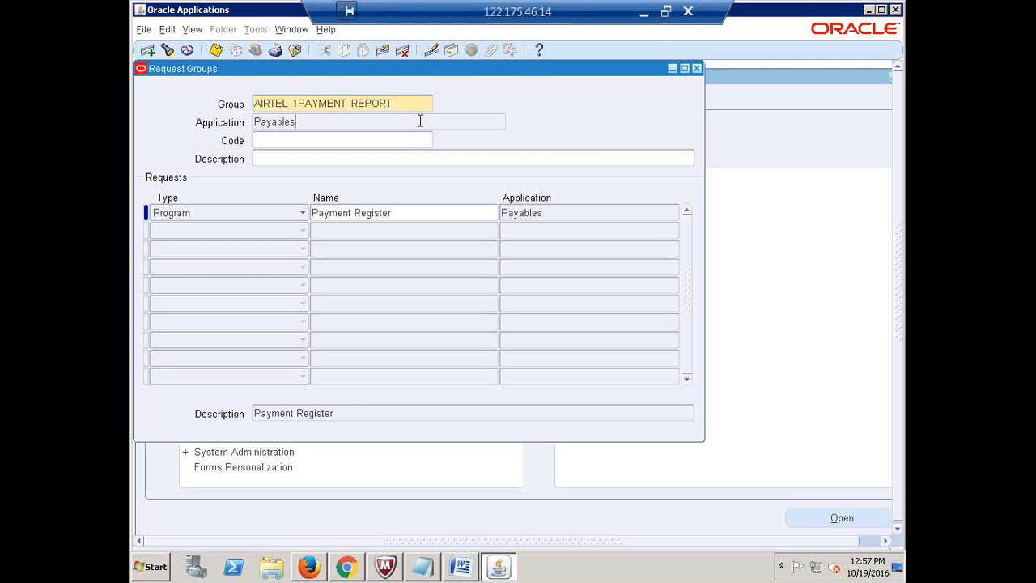
pyautogui.doubleClick(420, 121)
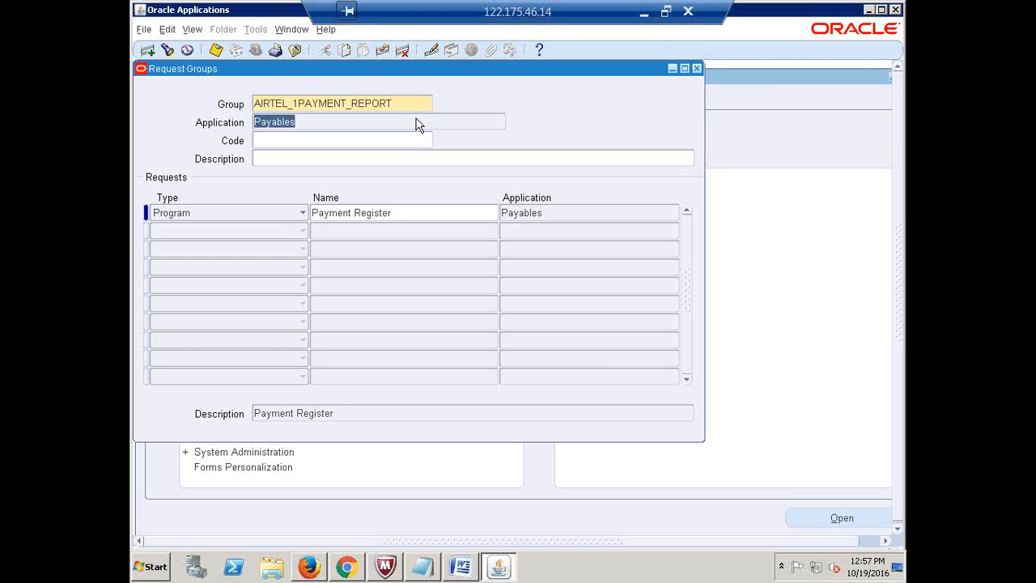
pyautogui.click(395, 103)
pyautogui.hotkey('ctrl', 'c')
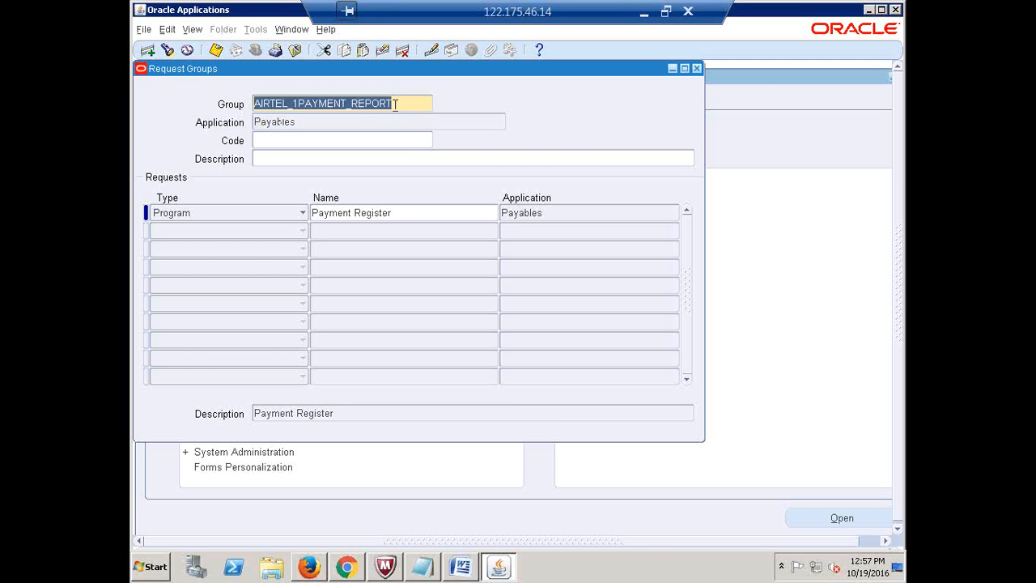
pyautogui.click(644, 12)
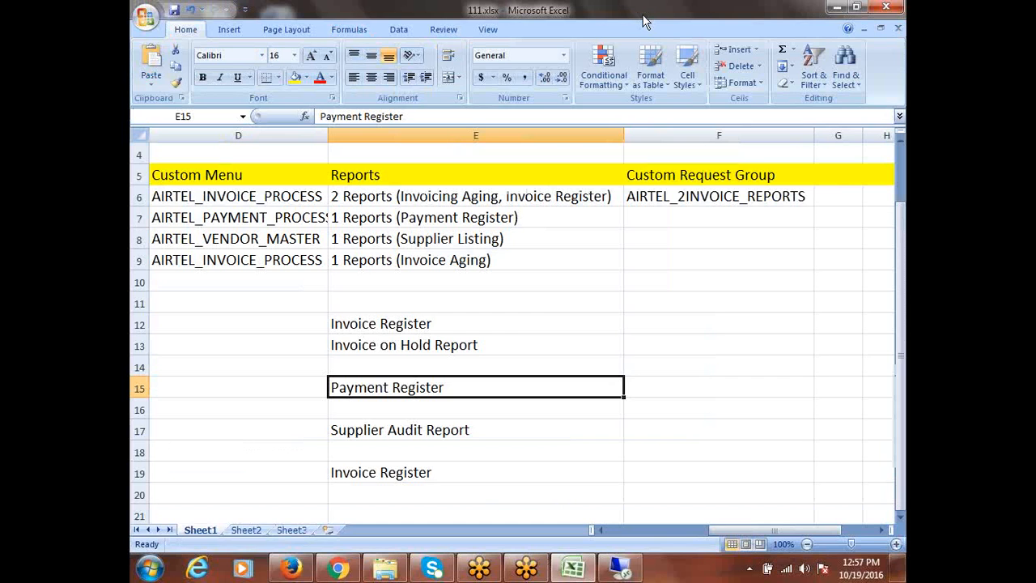
pyautogui.click(641, 212)
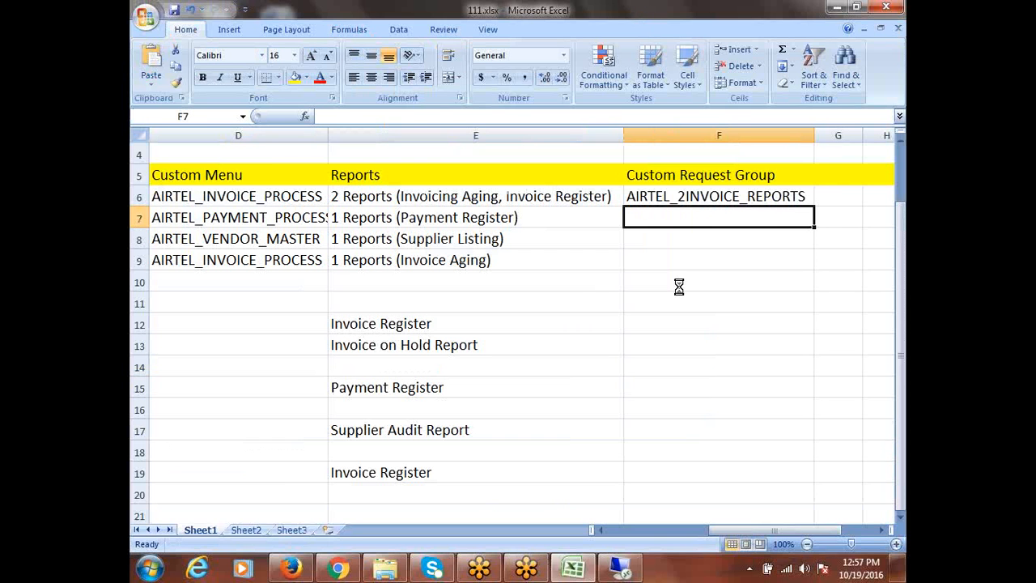
pyautogui.hotkey('ctrl', 'v')
# Review the Supplier Listing and Supplier Audit Report entries, then return to Oracle
pyautogui.click(408, 234)
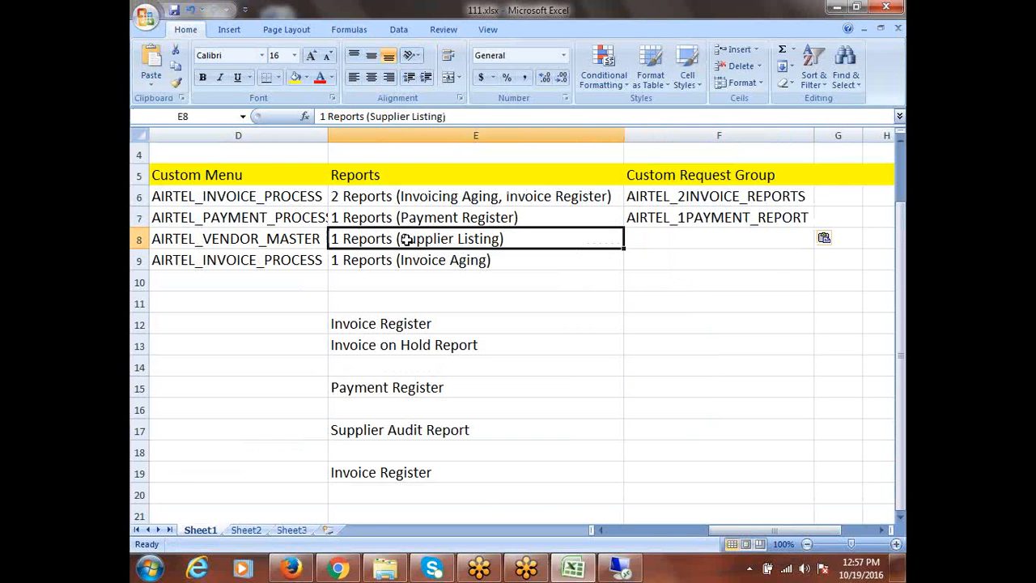
pyautogui.click(413, 436)
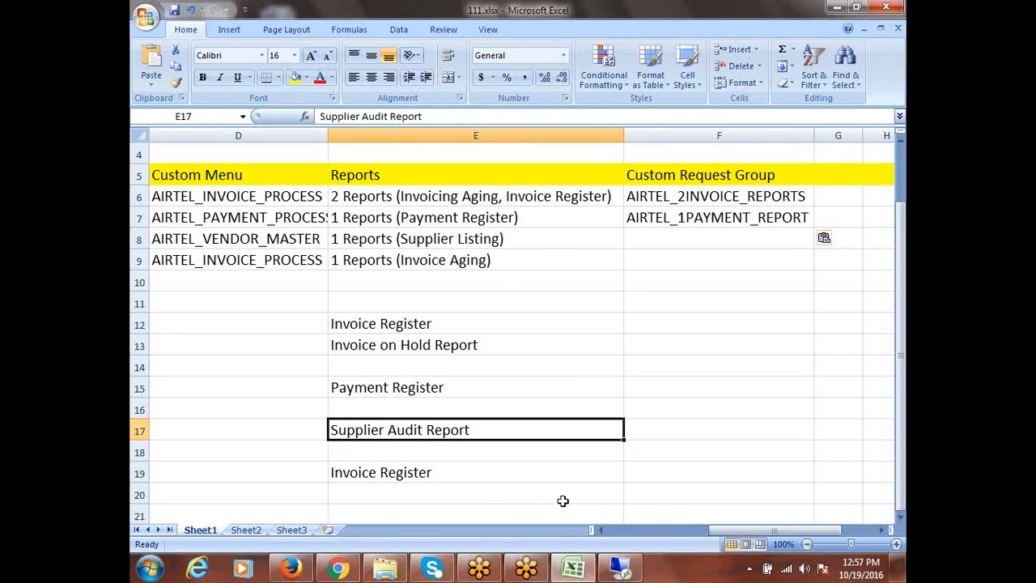
pyautogui.click(621, 567)
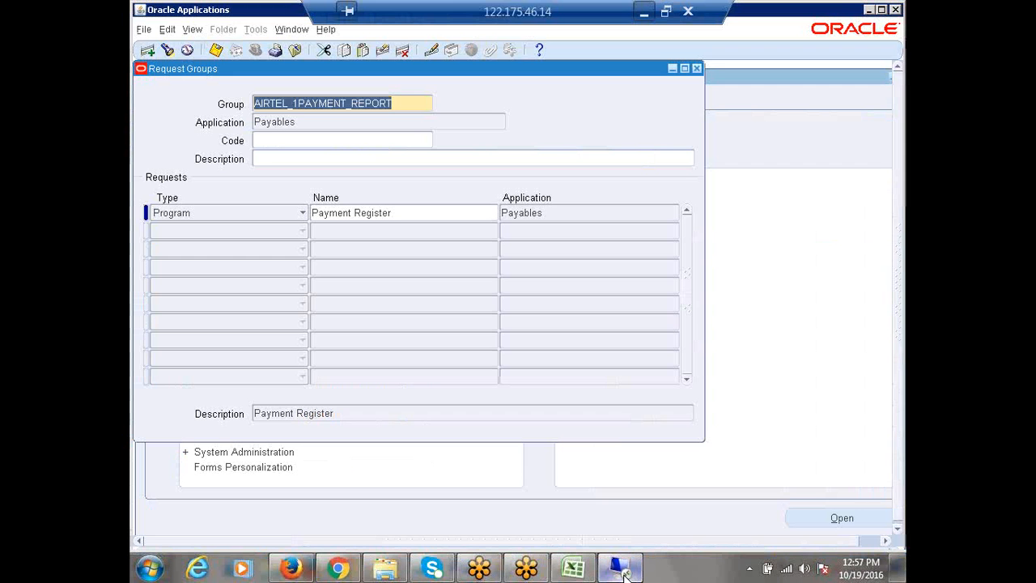
# Create a new request group AIRTEL_SUPPLIER_REPORTS with Payables as its application
pyautogui.click(149, 50)
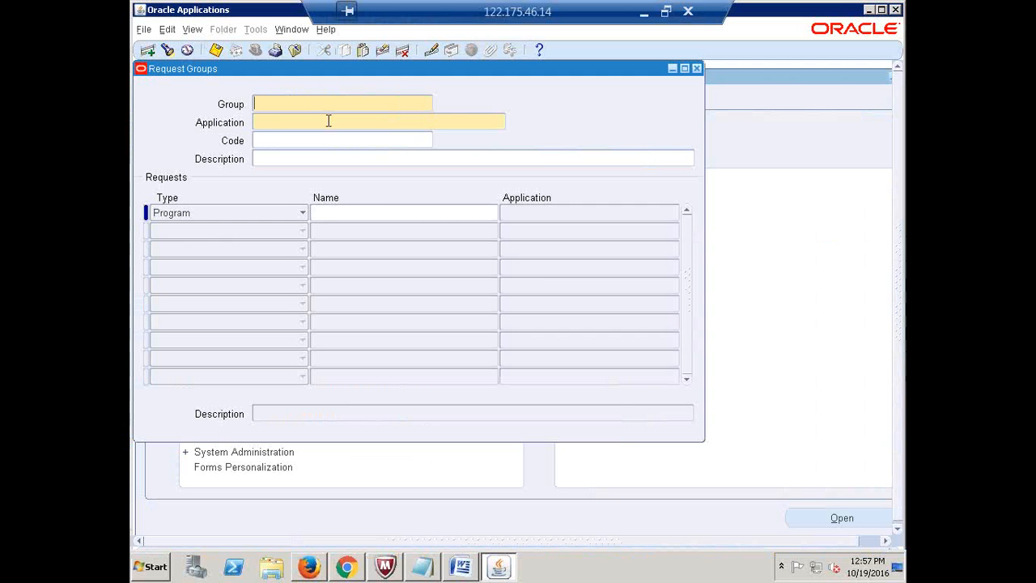
pyautogui.write('AIRTEL_')
pyautogui.write('SUPPLIER_REPORTS')
pyautogui.click(330, 124)
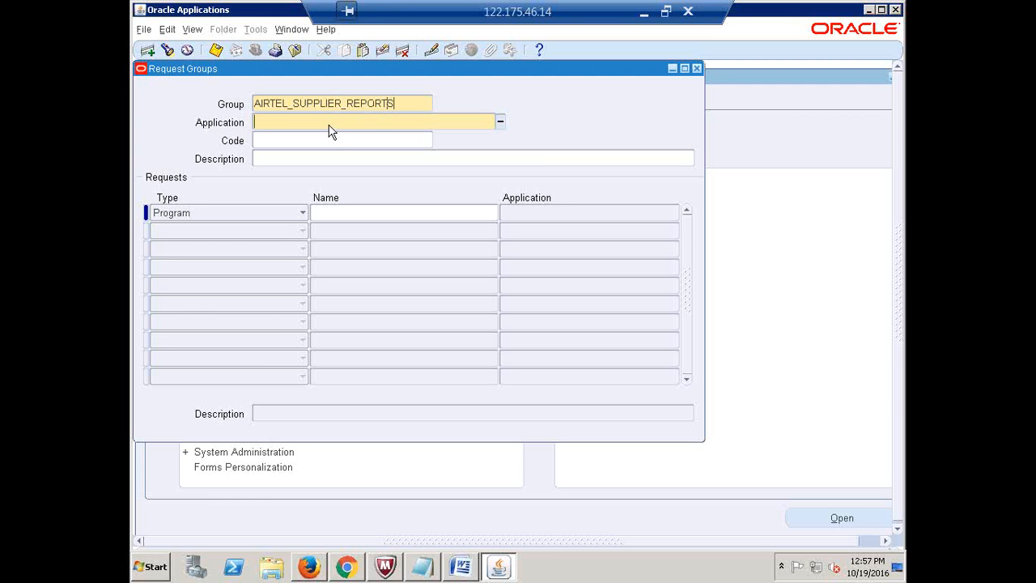
pyautogui.write('Payables')
pyautogui.press('Tab')
# Add Supplier Audit Report as the first request and copy the group name
pyautogui.click(365, 213)
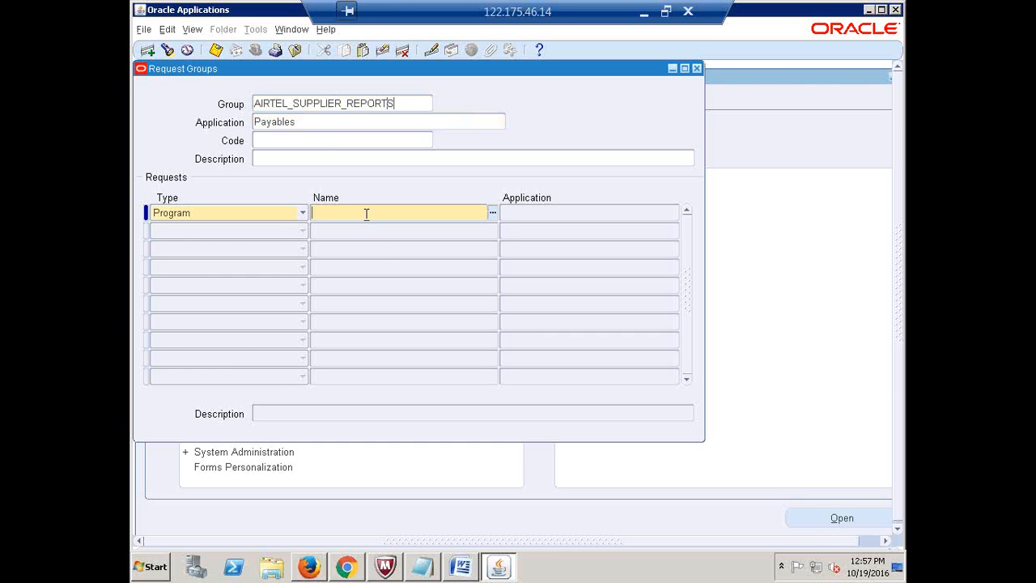
pyautogui.write('SUPPLIER AUDIT R')
pyautogui.press('Tab')
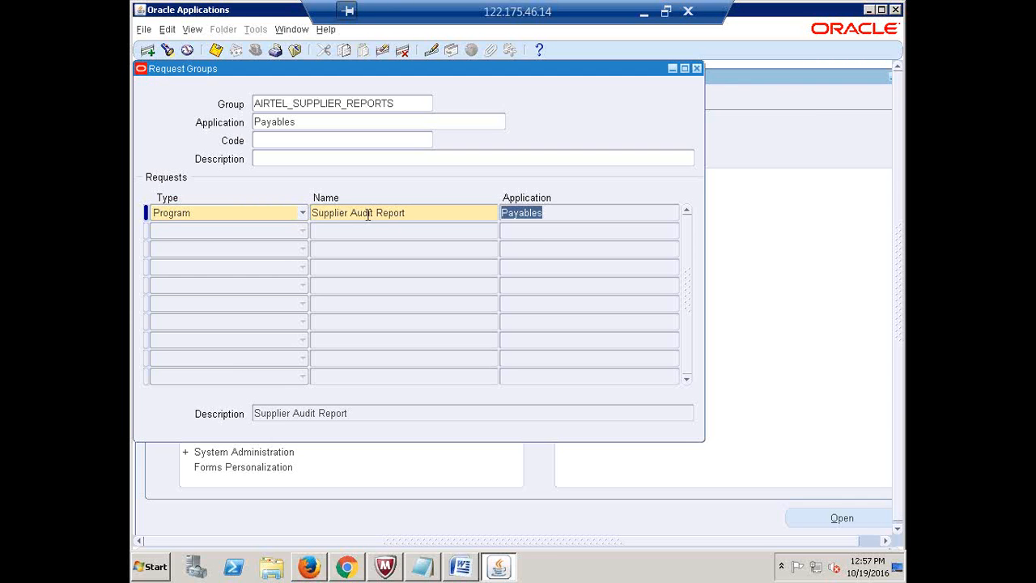
pyautogui.click(366, 215)
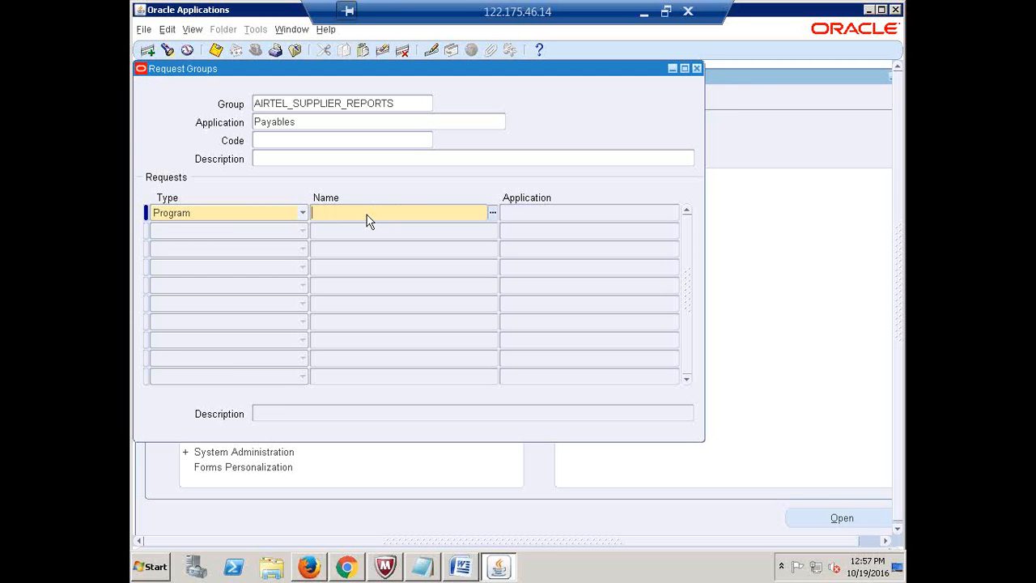
pyautogui.write('Supplier Autdit r')
pyautogui.press('Tab')
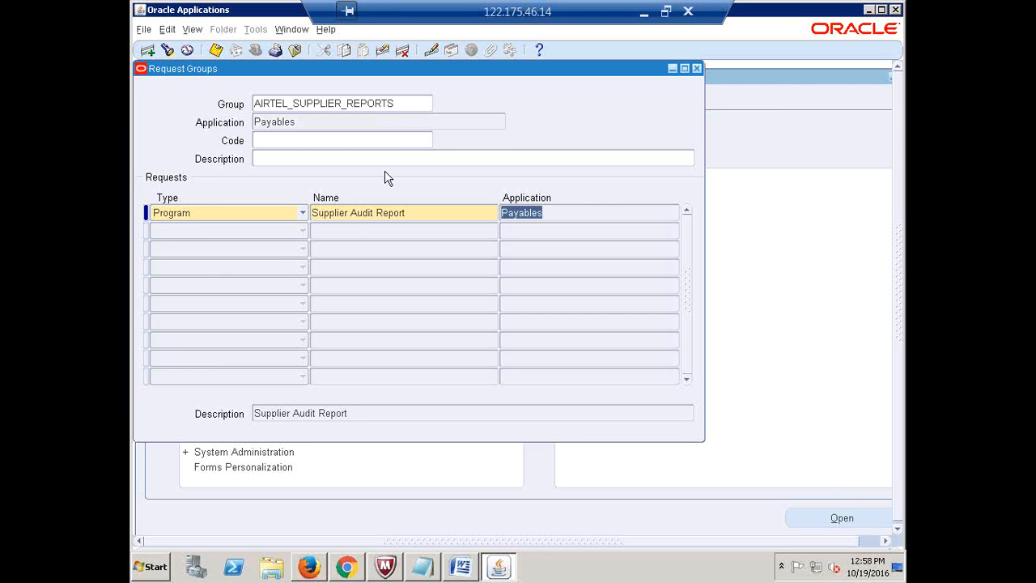
pyautogui.click(412, 103)
pyautogui.hotkey('ctrl', 'c')
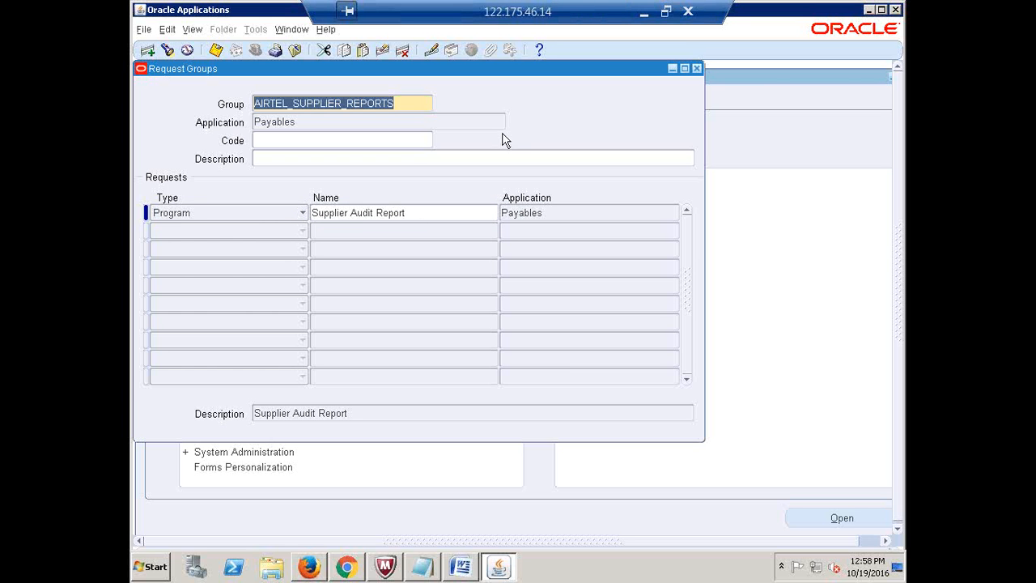
pyautogui.click(641, 12)
# Paste AIRTEL_SUPPLIER_REPORTS into F8, save, and review the Invoice Aging and invoice report rows
pyautogui.click(648, 235)
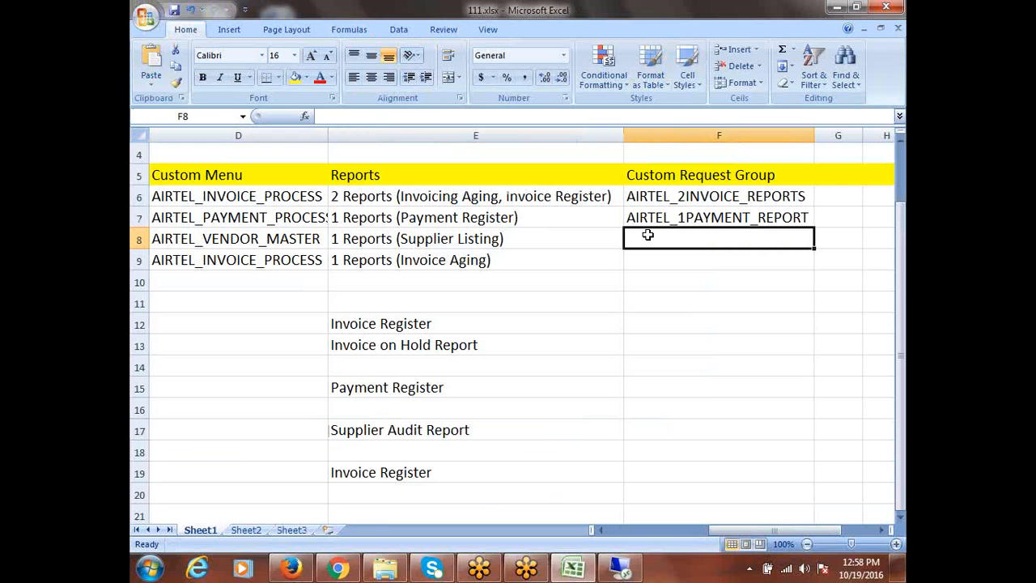
pyautogui.hotkey('ctrl', 'v')
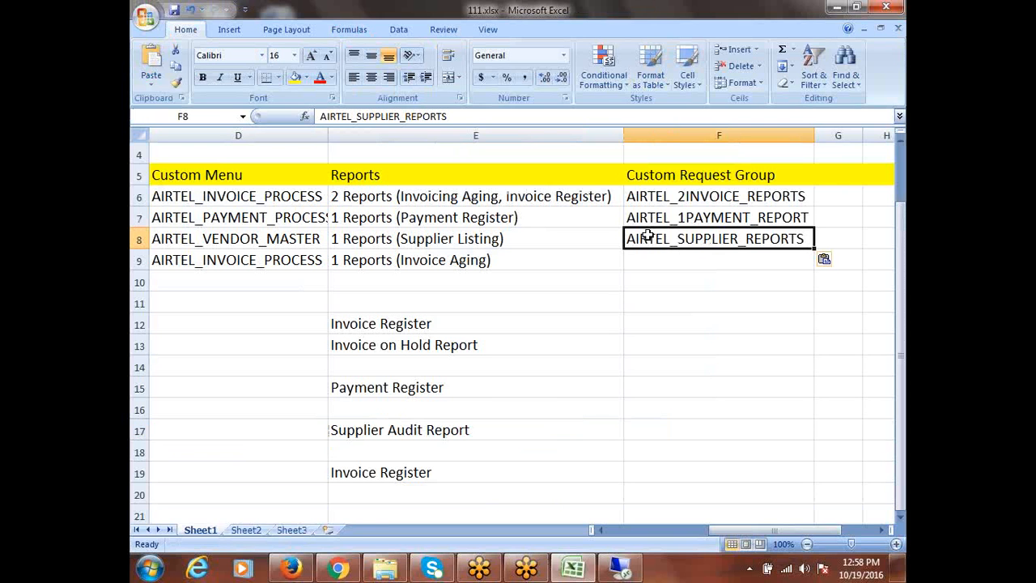
pyautogui.hotkey('ctrl', 's')
pyautogui.click(482, 260)
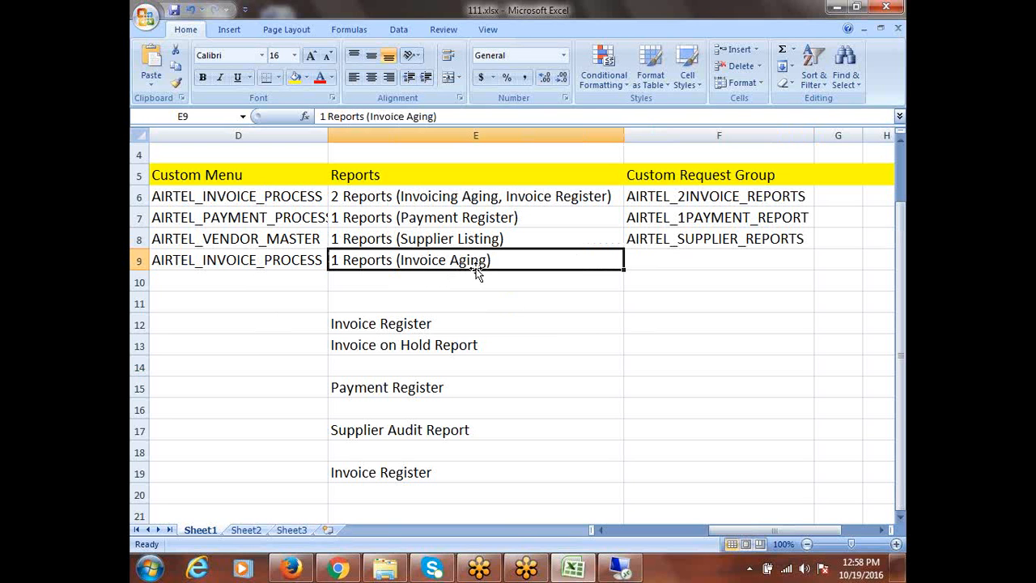
pyautogui.moveTo(422, 325); pyautogui.dragTo(423, 338)
pyautogui.click(654, 196)
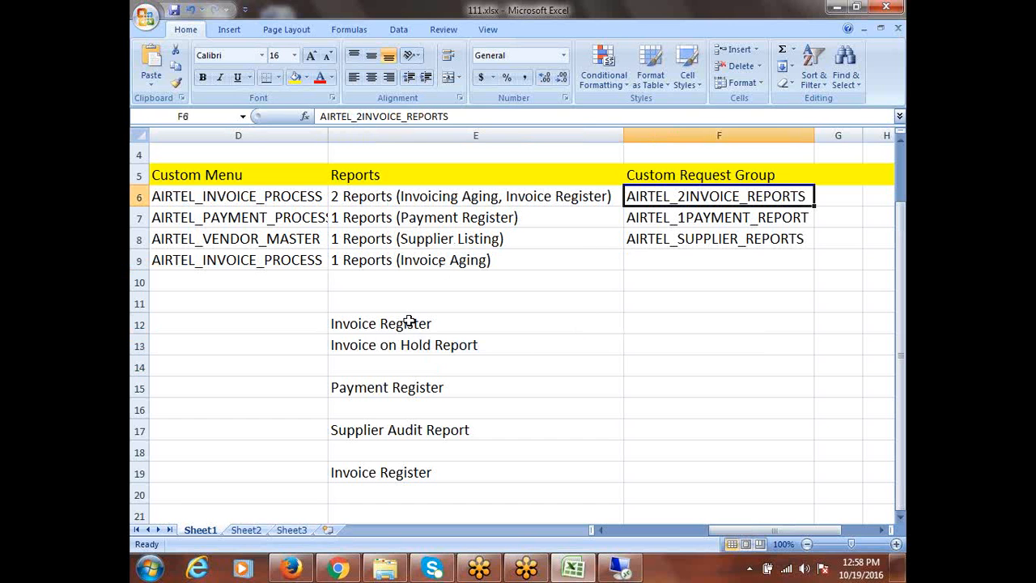
pyautogui.click(413, 264)
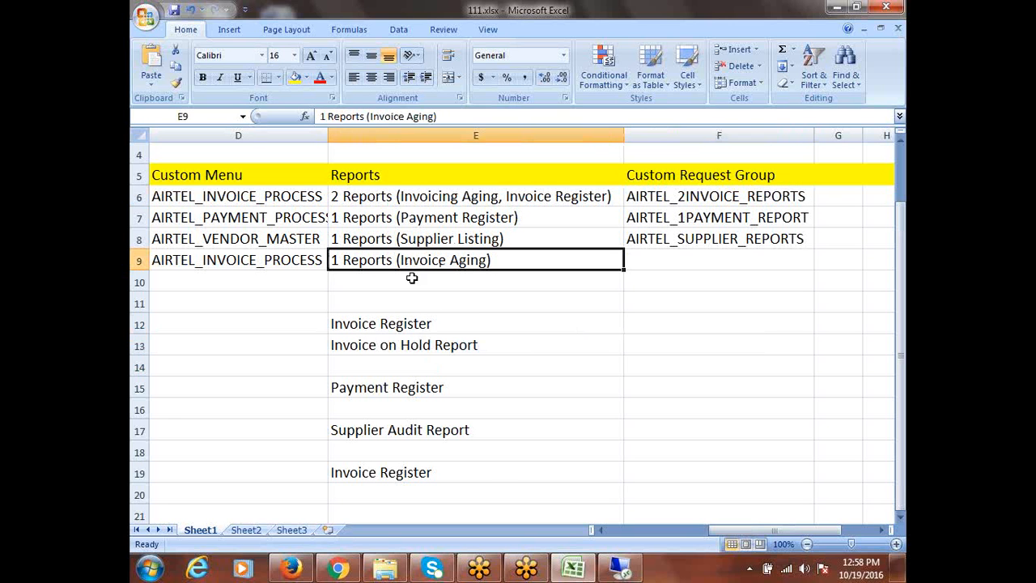
pyautogui.click(620, 569)
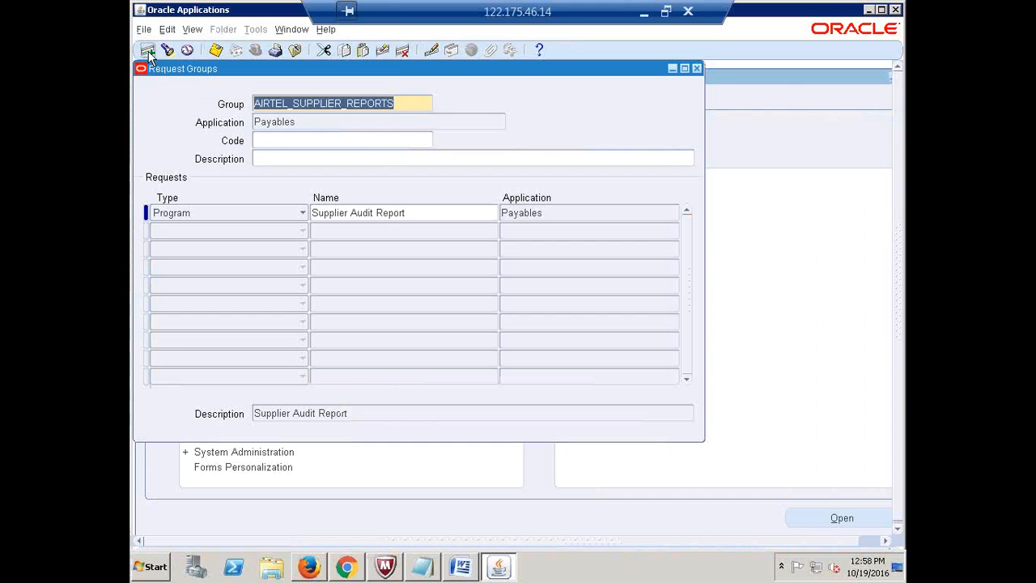
# Create a new request group AIRTEL_1INVOICE_REPORT with Payables as its application
pyautogui.write('Airl')
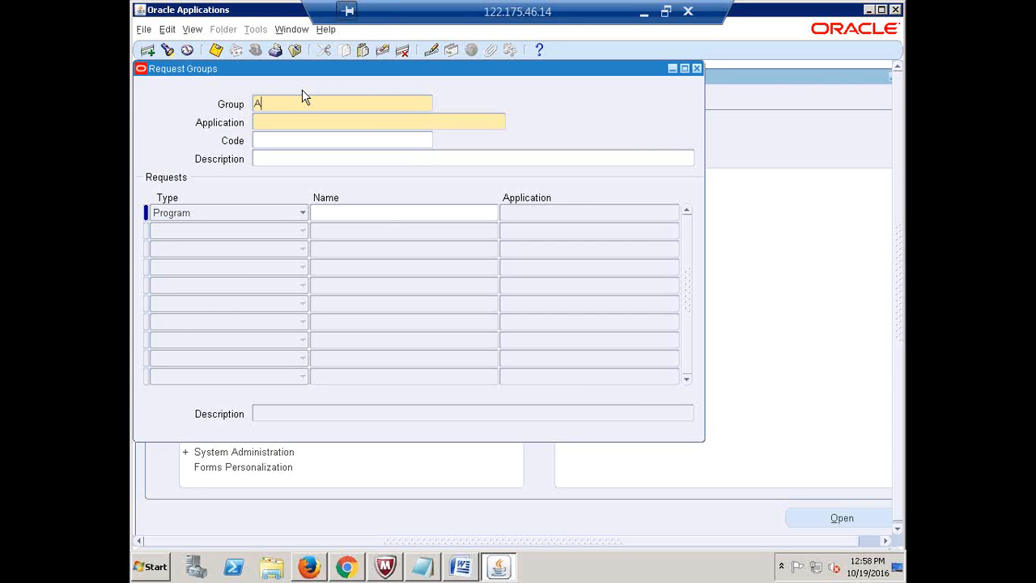
pyautogui.press('BackSpace')
pyautogui.press('BackSpace')
pyautogui.press('BackSpace')
pyautogui.press('BackSpace')
pyautogui.press('BackSpace')
pyautogui.write('AIRTEL_1INVOICE_REPORT')
pyautogui.press('Tab')
pyautogui.write('Rayables')
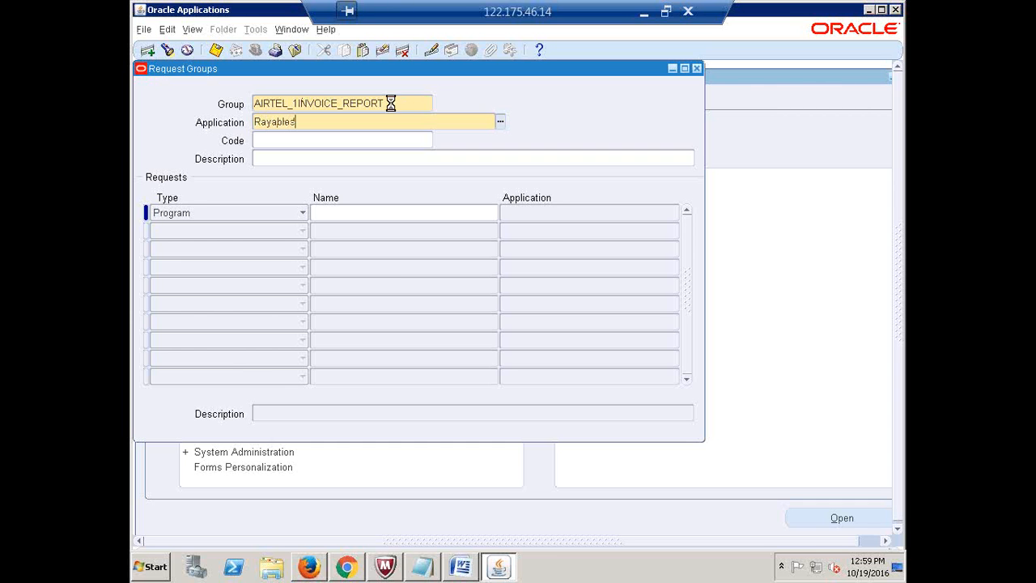
# Add Invoice Register as the first request and copy the group name
pyautogui.click(382, 206)
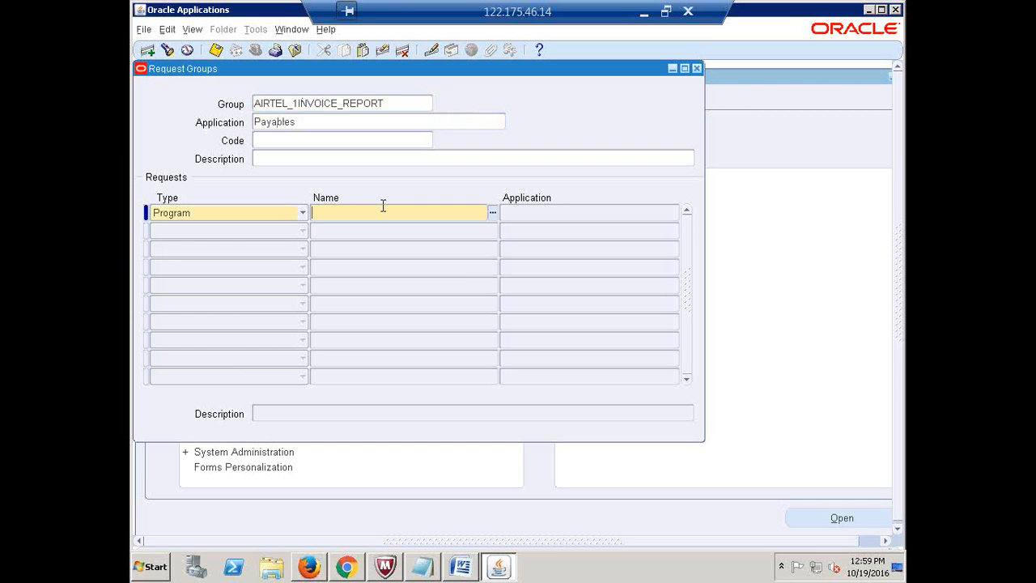
pyautogui.write('Pa')
pyautogui.press('BackSpace')
pyautogui.press('BackSpace')
pyautogui.write('Invoice Re')
pyautogui.press('Tab')
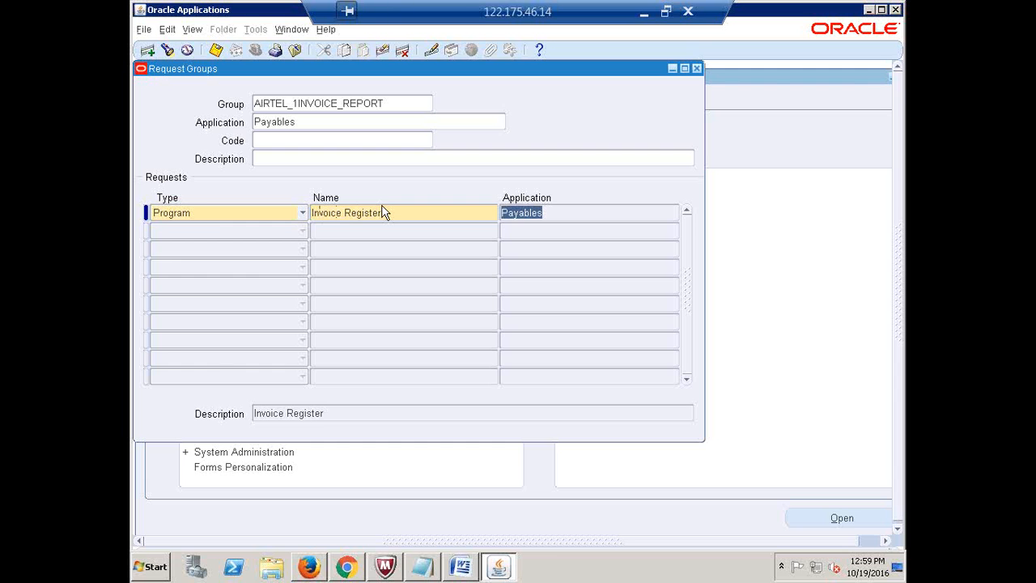
pyautogui.press('F6')
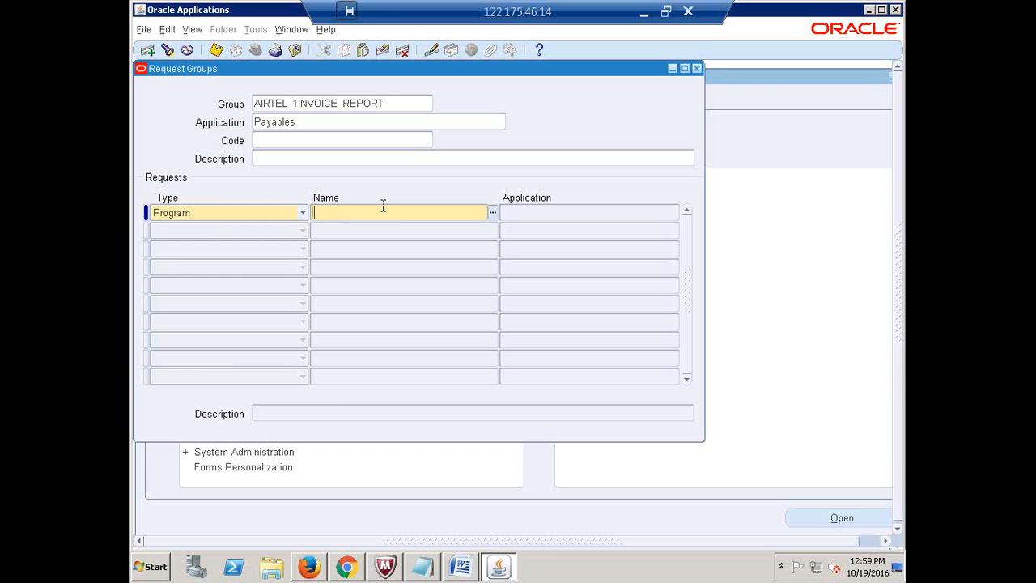
pyautogui.write('Invoice Re')
pyautogui.press('Tab')
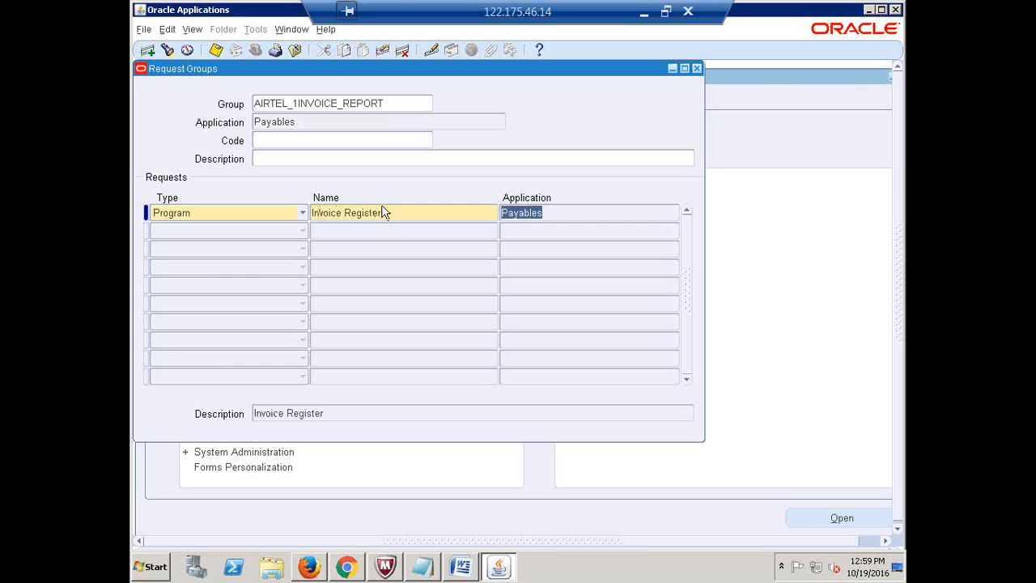
pyautogui.click(399, 104)
pyautogui.hotkey('ctrl', 'c')
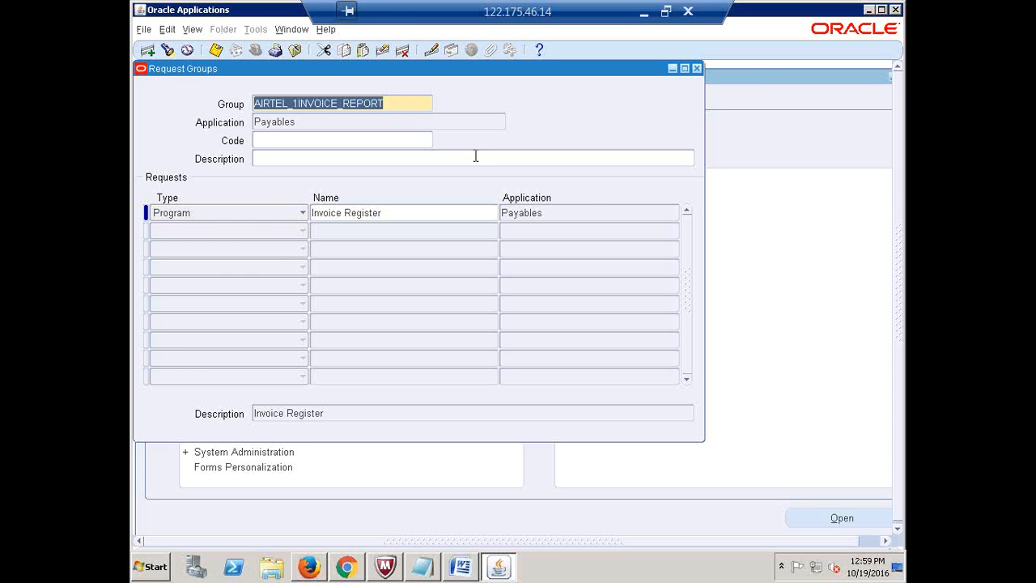
pyautogui.click(647, 14)
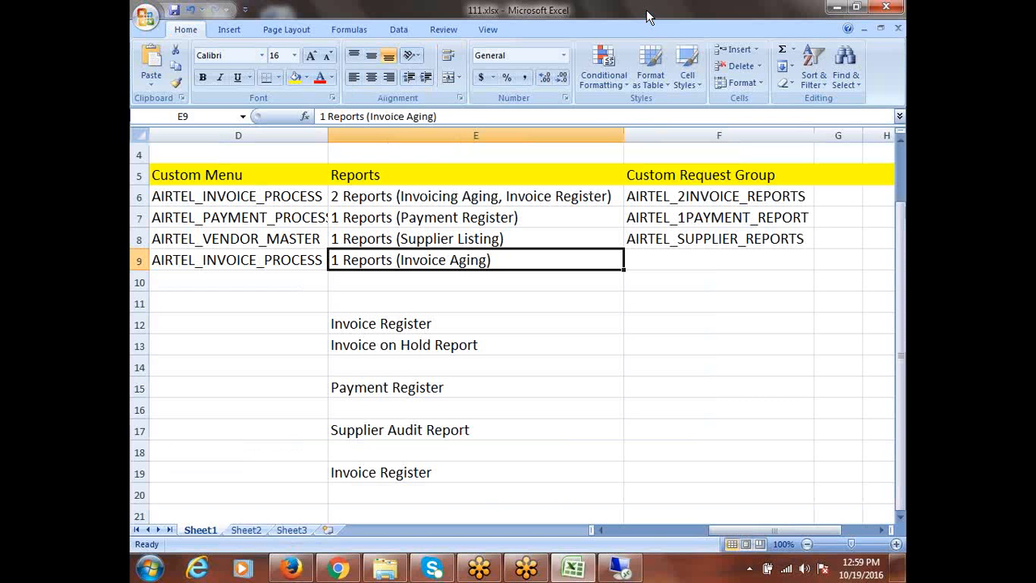
# Paste AIRTEL_1INVOICE_REPORT into F9 and type a Responsibility heading in G5
pyautogui.click(655, 263)
pyautogui.hotkey('ctrl', 'v')
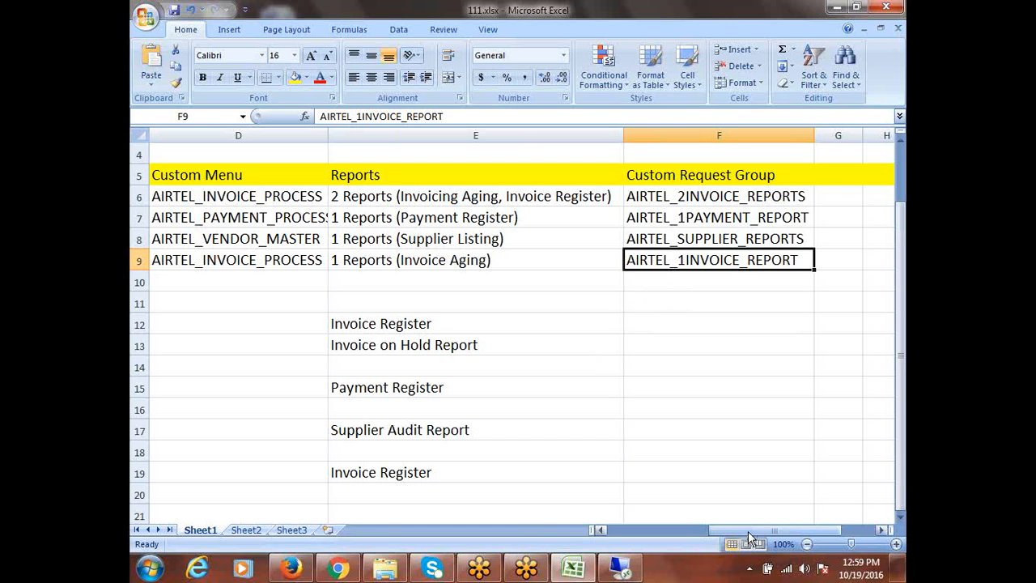
pyautogui.click(842, 184)
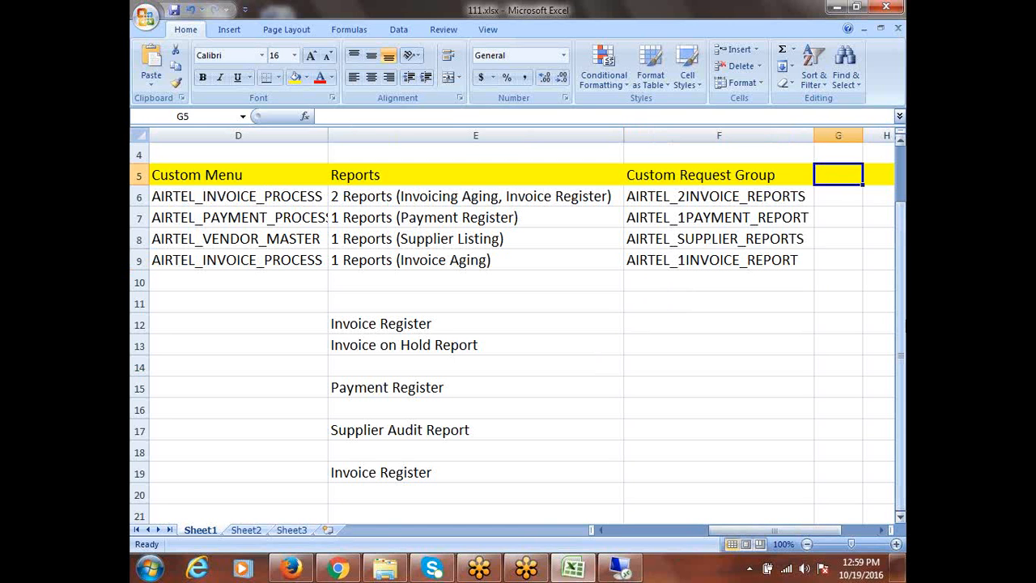
pyautogui.write('Resp')
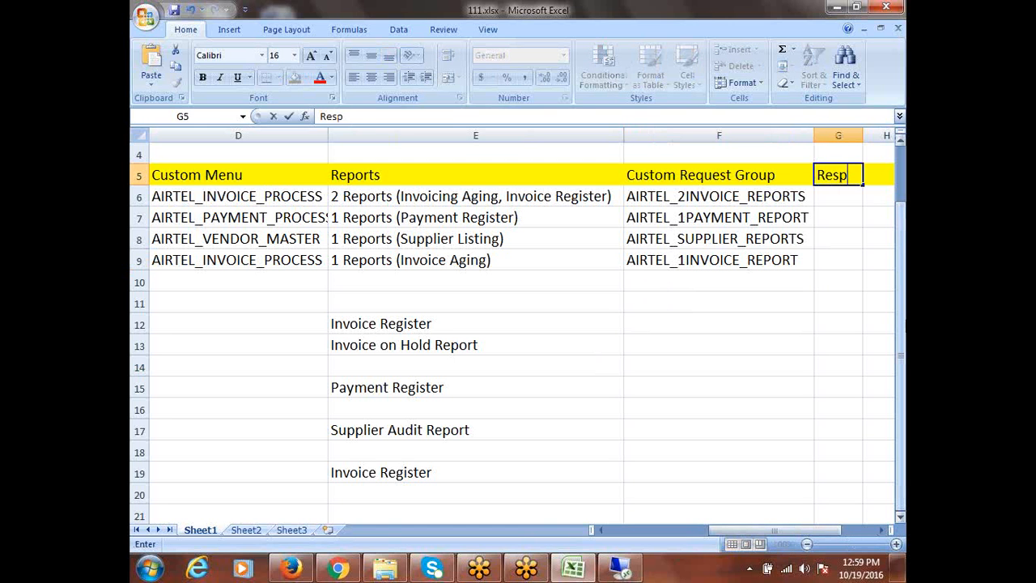
pyautogui.write('onsibility')
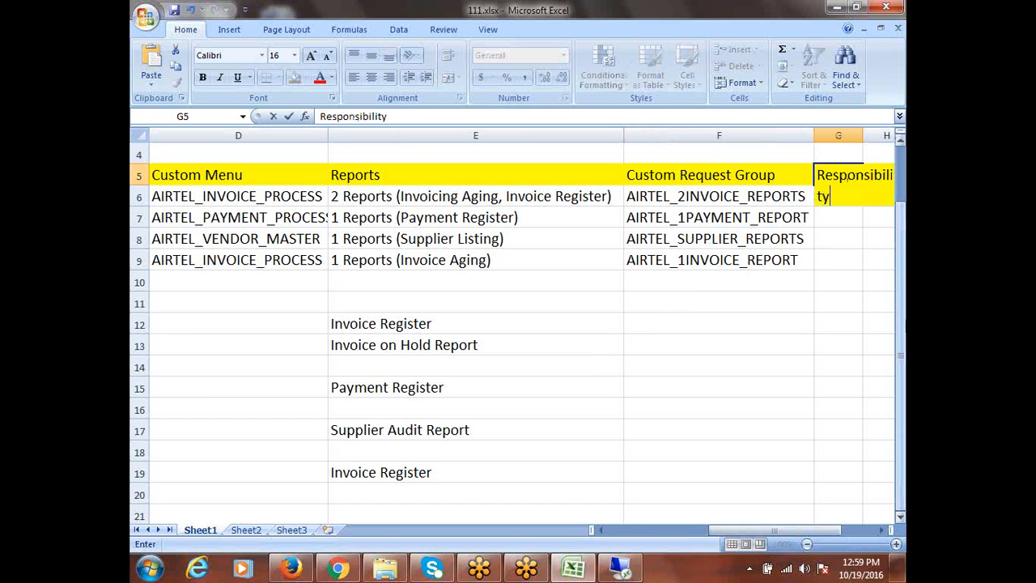
pyautogui.click(881, 530)
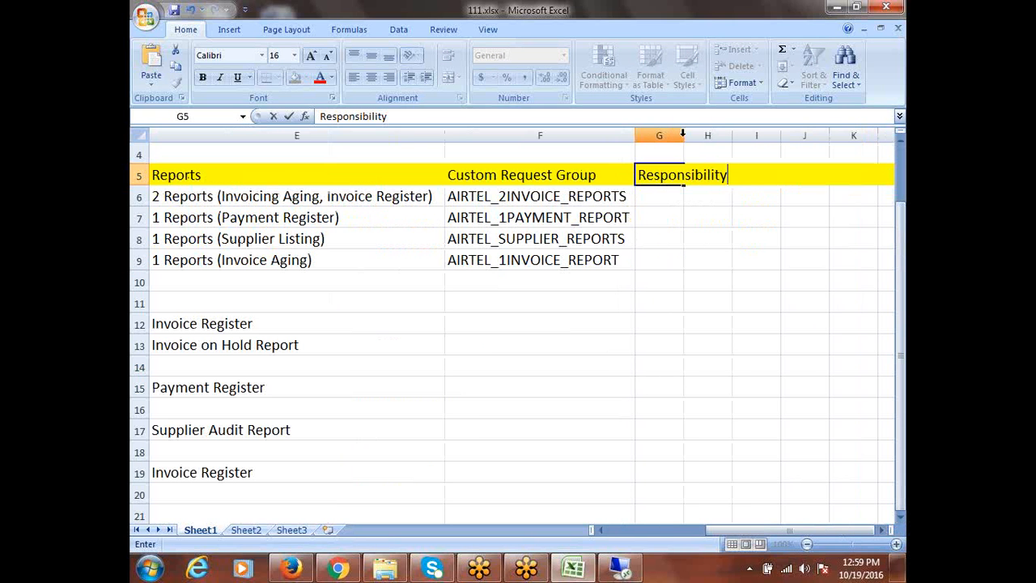
# Widen column G to fit Responsibility and save the workbook
pyautogui.doubleClick(684, 136)
pyautogui.click(684, 135)
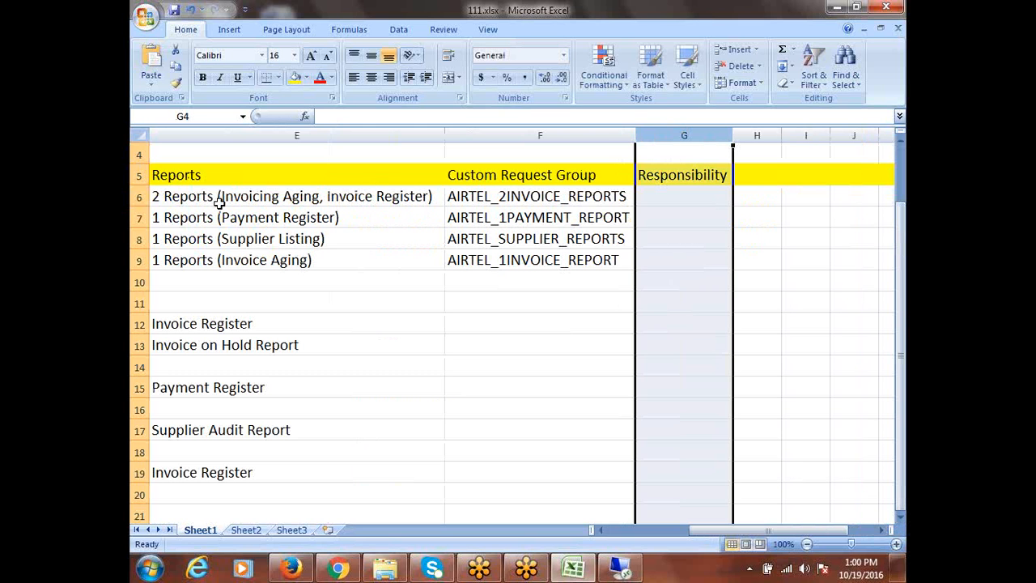
pyautogui.moveTo(688, 176); pyautogui.dragTo(684, 196)
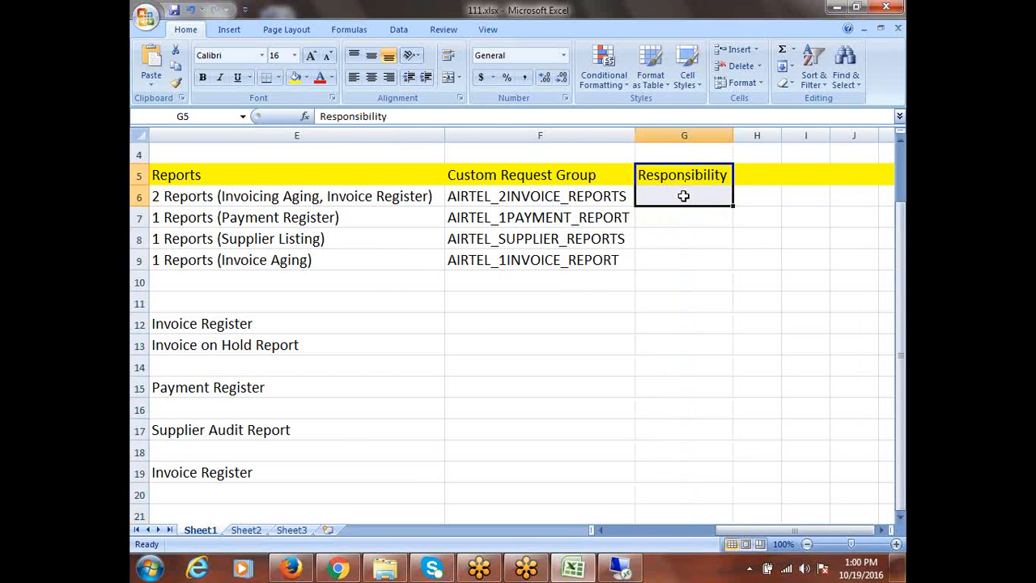
pyautogui.click(684, 196)
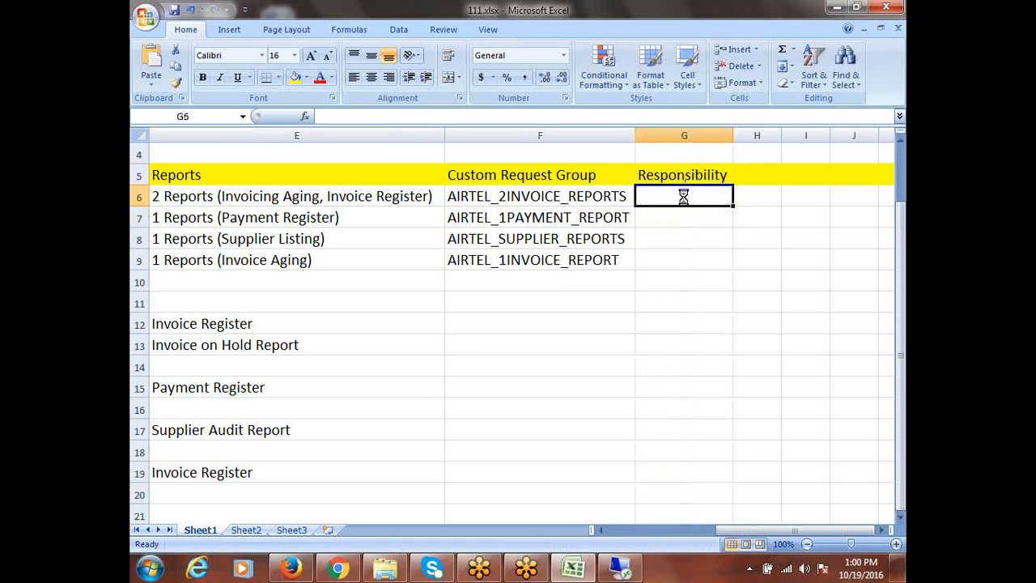
pyautogui.moveTo(732, 137); pyautogui.dragTo(783, 137)
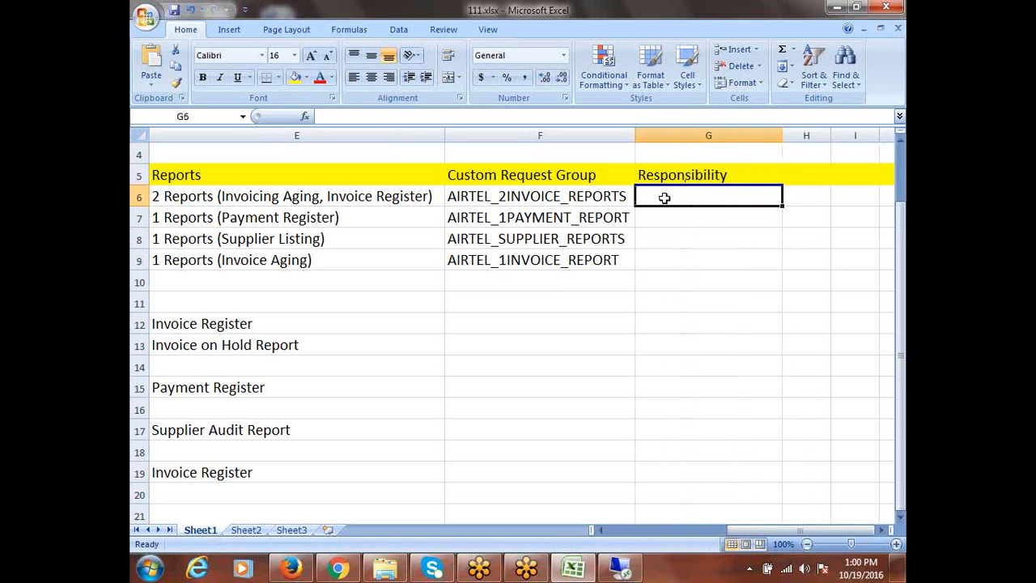
pyautogui.hotkey('ctrl', 's')
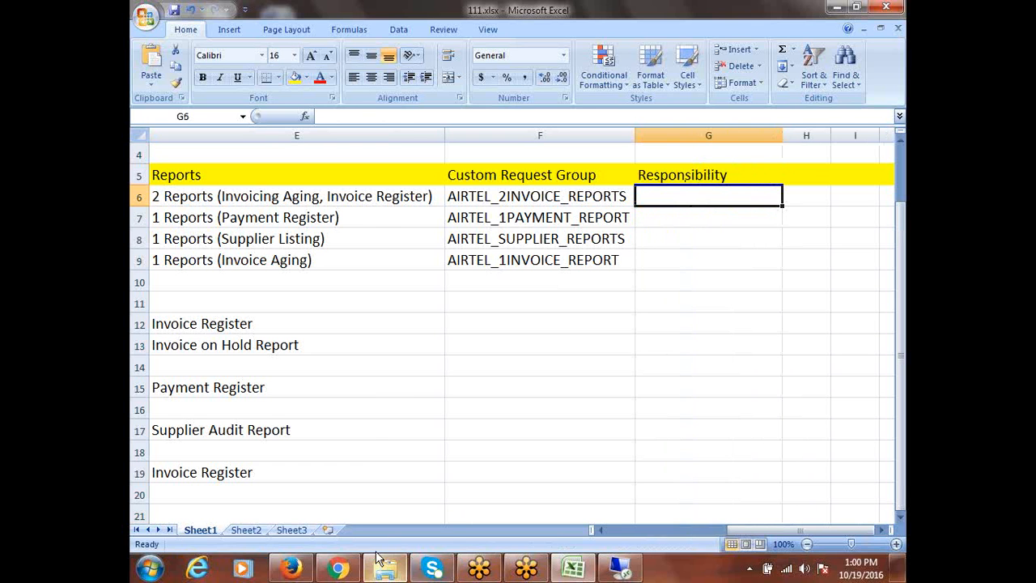
pyautogui.click(624, 572)
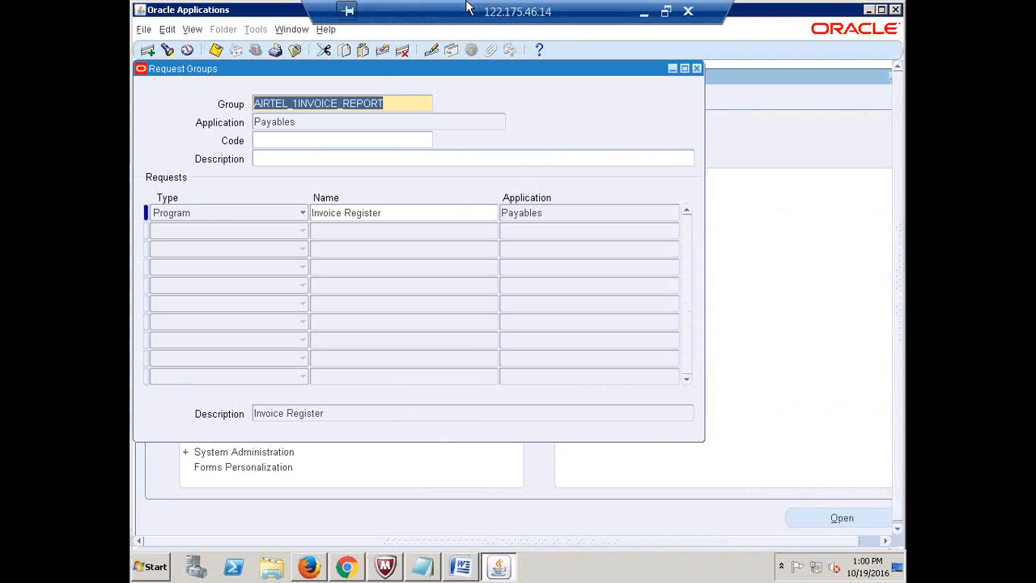
# Close Request Groups and open the Security > Responsibility > Define form
pyautogui.click(696, 68)
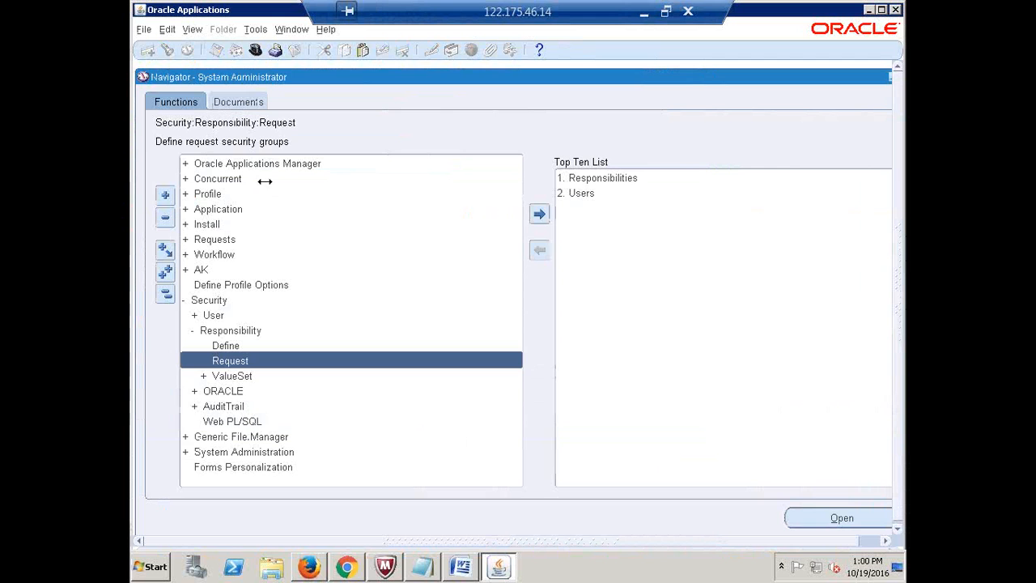
pyautogui.click(165, 293)
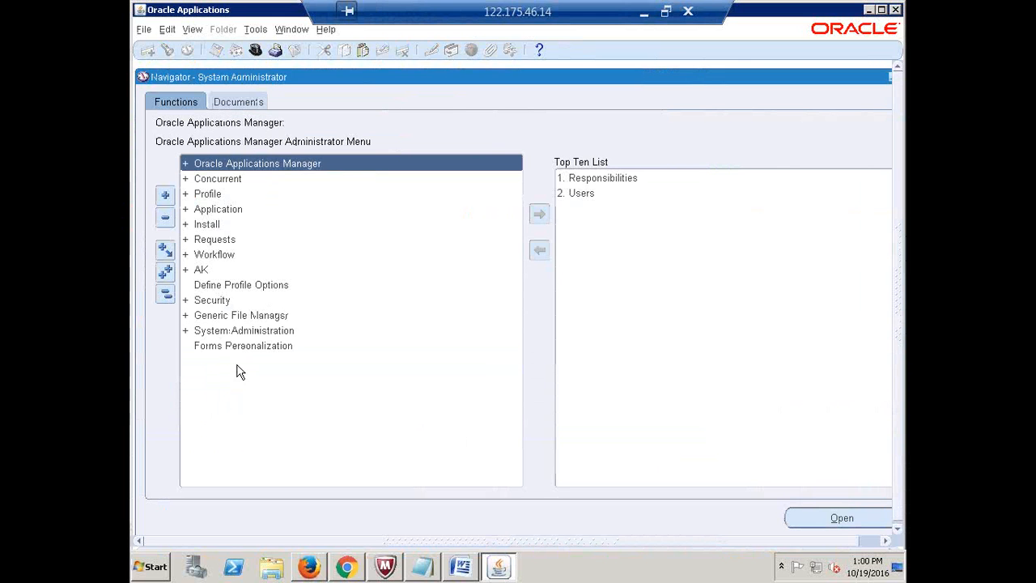
pyautogui.doubleClick(218, 299)
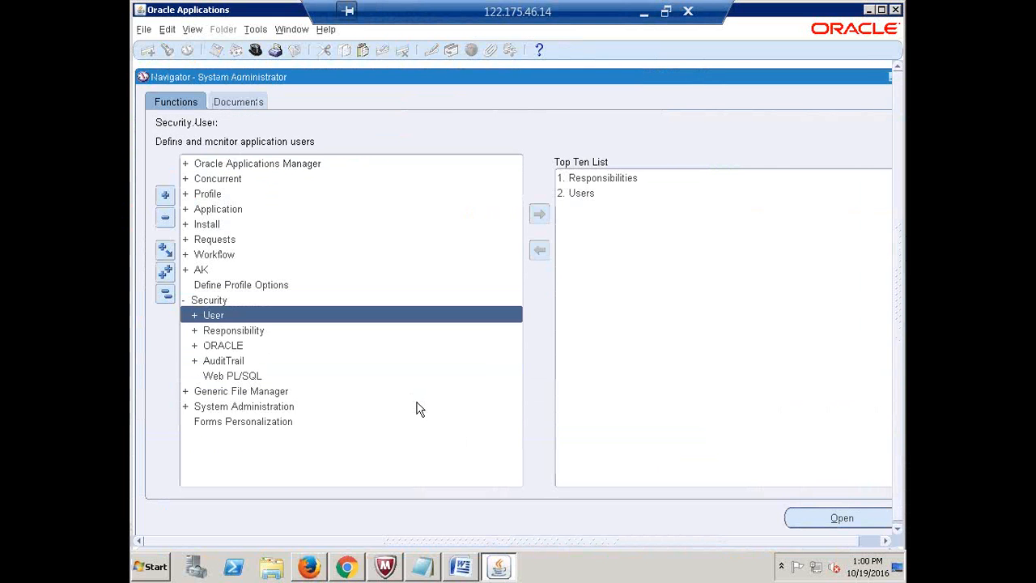
pyautogui.press('Down')
pyautogui.press('Right')
pyautogui.press('Down')
pyautogui.press('Return')
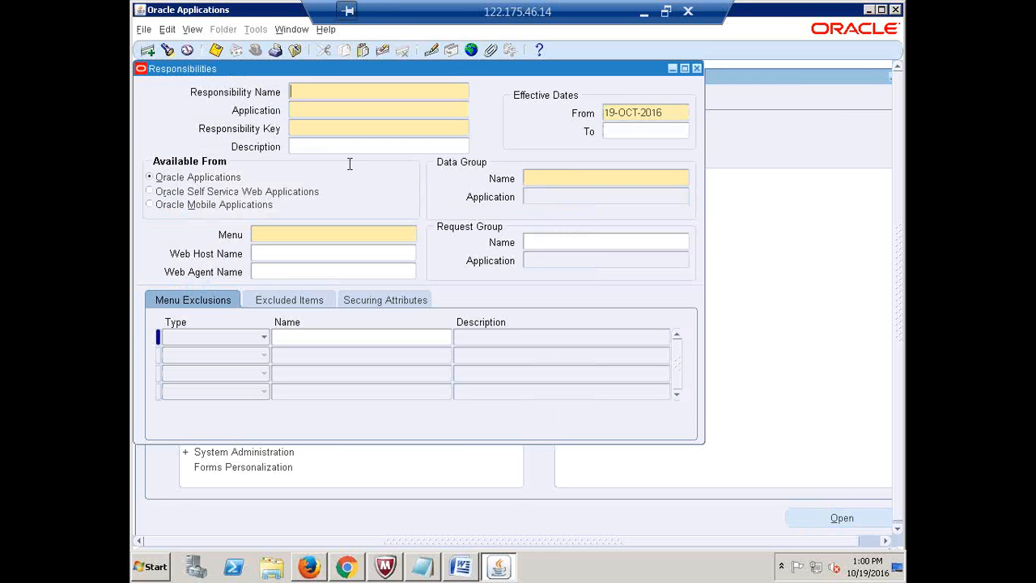
# Name the responsibility 'Airtel AP Invoice Process Analyst' under Payables with key INVOICE
pyautogui.write('Airtel AP Invoice Process Anal')
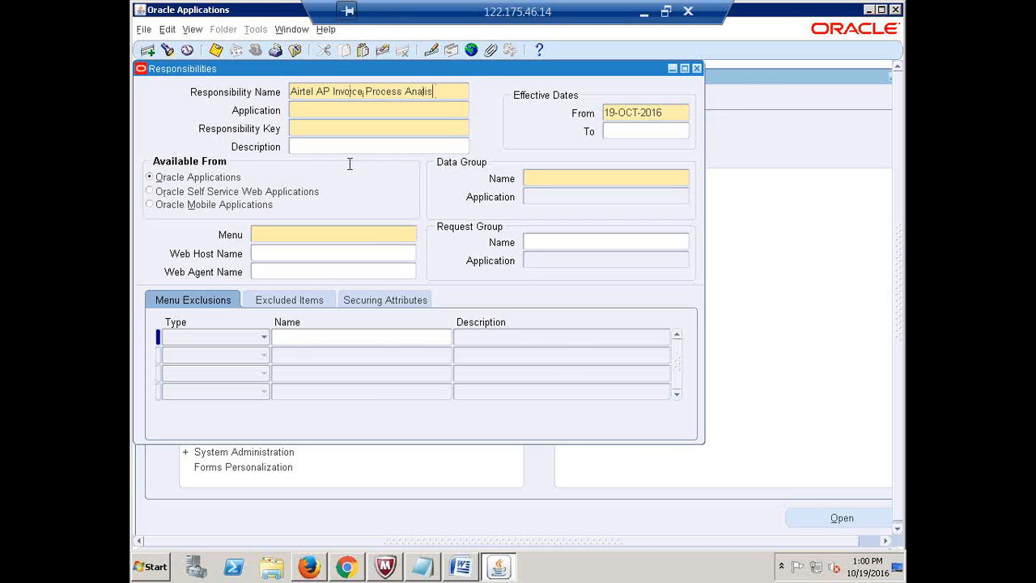
pyautogui.write('yst')
pyautogui.click(305, 109)
pyautogui.write('payables')
pyautogui.press('Tab')
pyautogui.write('INVOICE')
pyautogui.press('Tab')
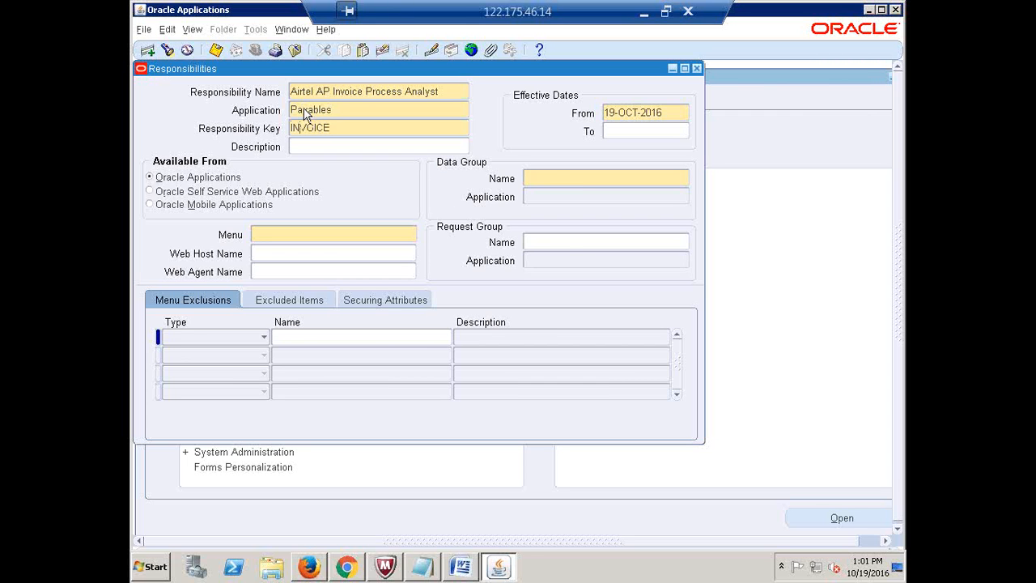
# Assign data group Standard (Payables) and menu AIRTEL_INVOICE_PROCESS, then switch over to Excel
pyautogui.click(548, 177)
pyautogui.write('Standard')
pyautogui.press('Tab')
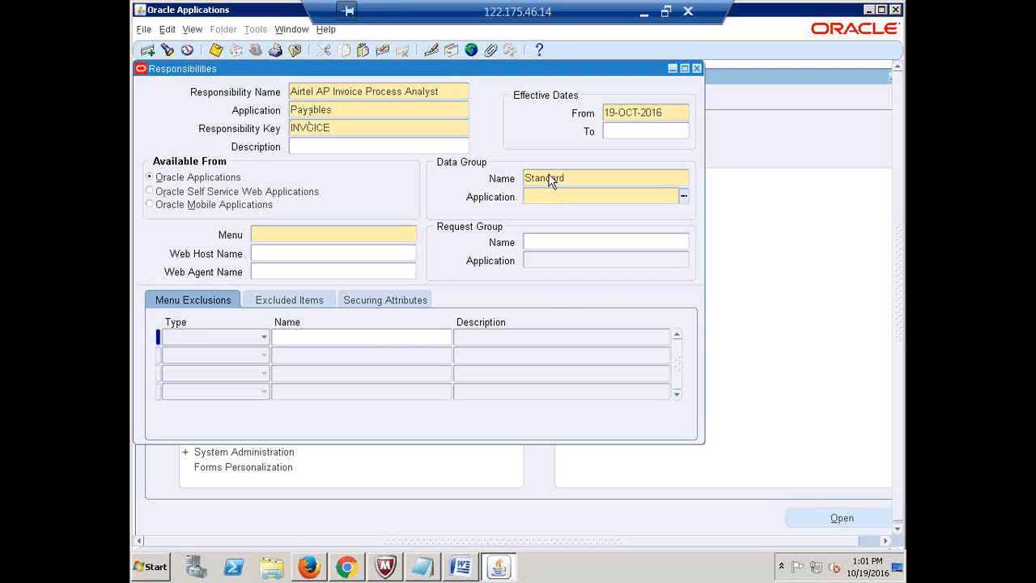
pyautogui.write('PAYABLES')
pyautogui.press('Tab')
pyautogui.write('AIRTEL_IN')
pyautogui.press('Tab')
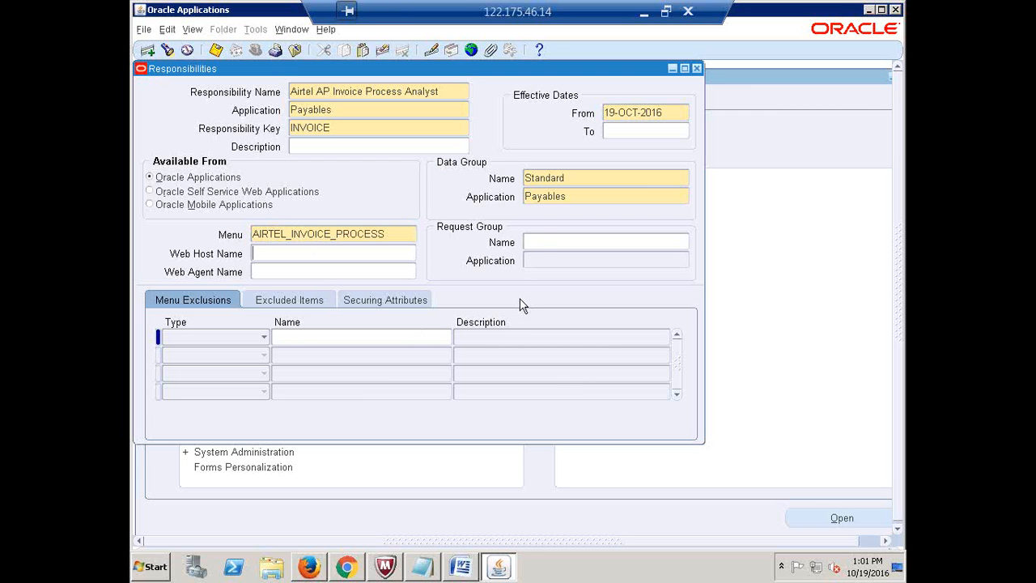
pyautogui.click(544, 241)
pyautogui.click(645, 11)
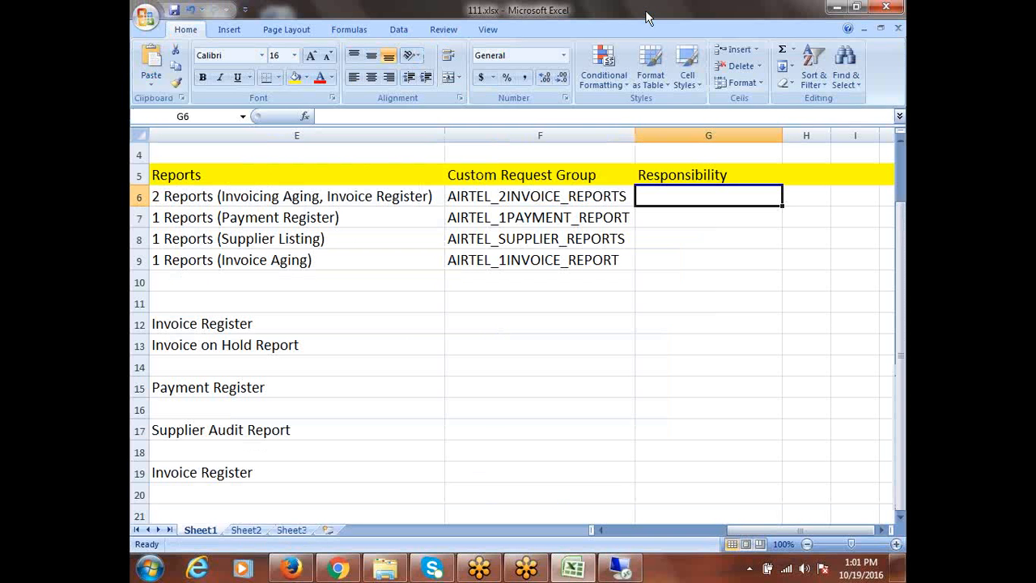
pyautogui.click(515, 197)
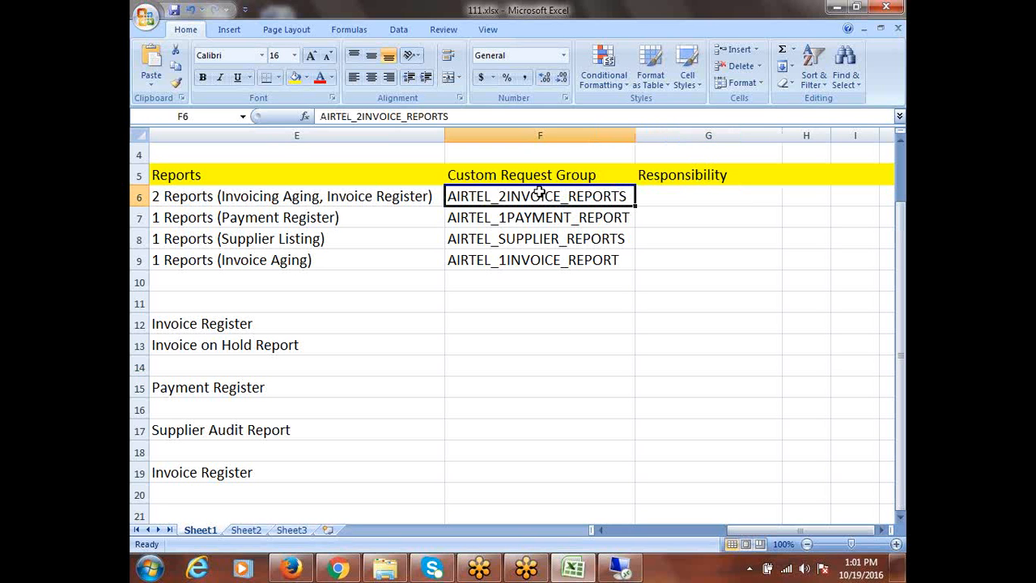
pyautogui.click(619, 573)
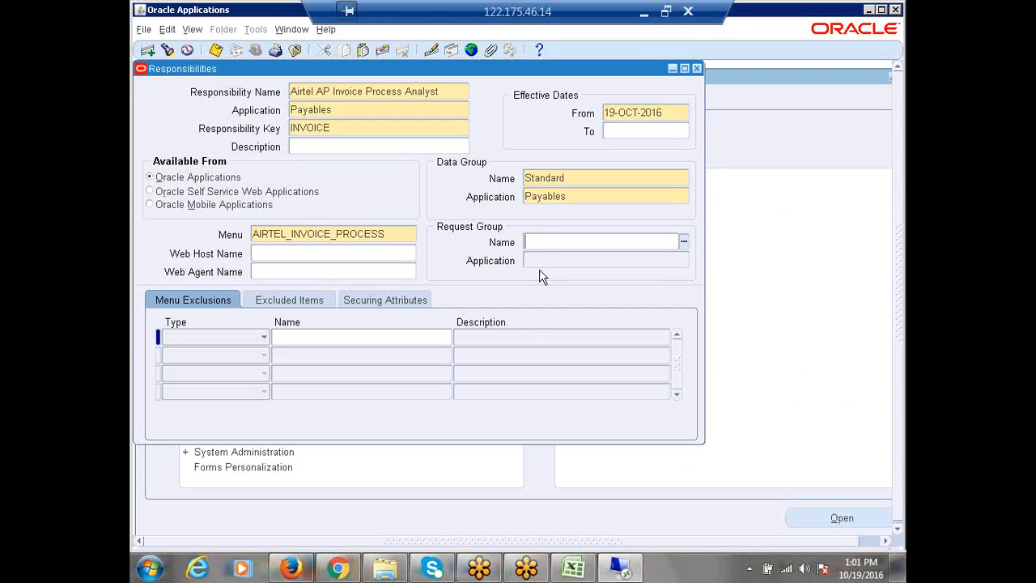
# Set the responsibility's request group to AIRTEL_2INVOICE_REPORTS with application Payables
pyautogui.write('AIR')
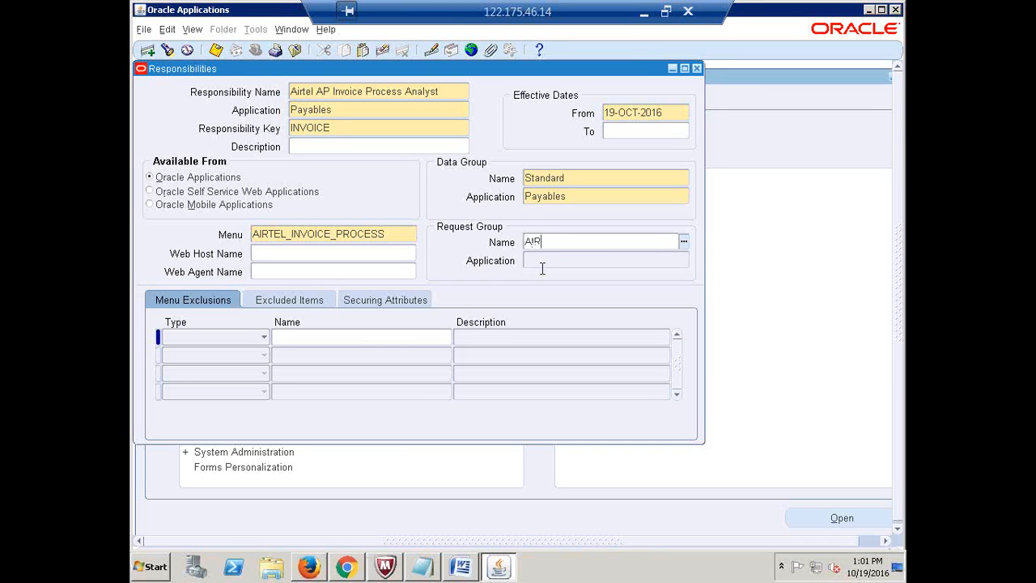
pyautogui.write('TEL_2INV')
pyautogui.press('Tab')
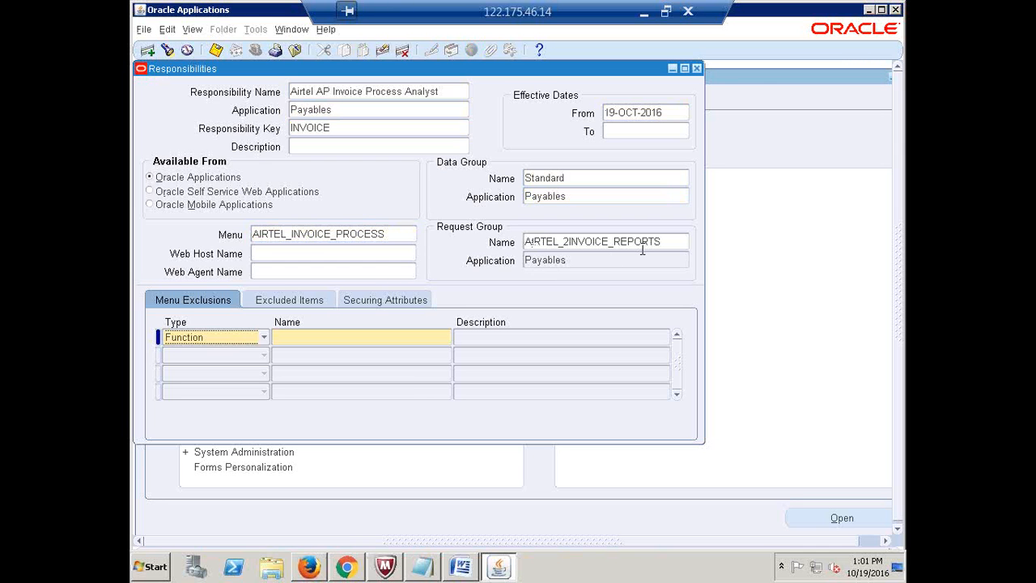
pyautogui.click(677, 242)
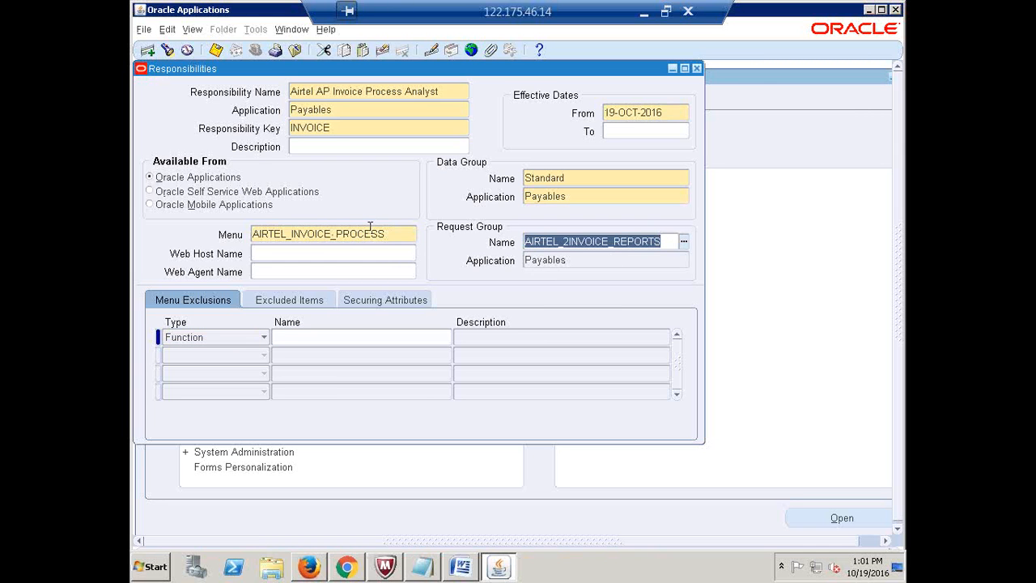
pyautogui.click(392, 234)
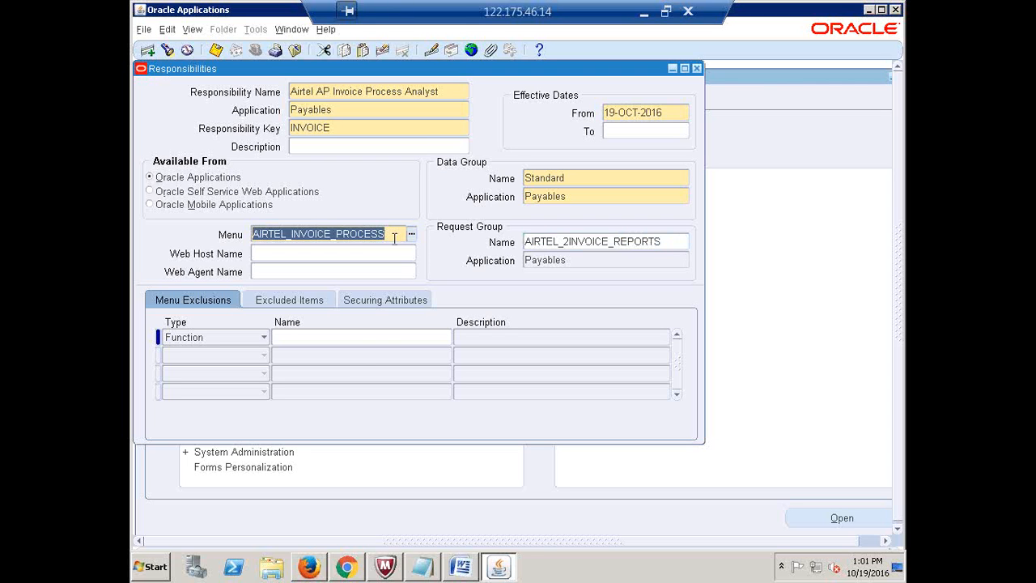
pyautogui.click(423, 149)
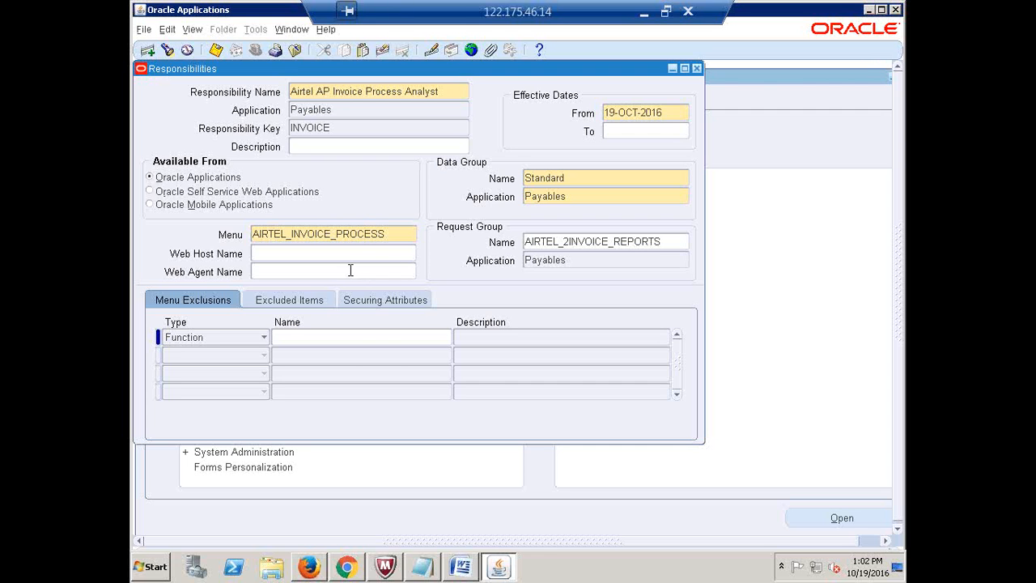
# Copy the 'Airtel AP Invoice Process Analyst' name and start a blank responsibility record
pyautogui.tripleClick(448, 91)
pyautogui.hotkey('ctrl', 'c')
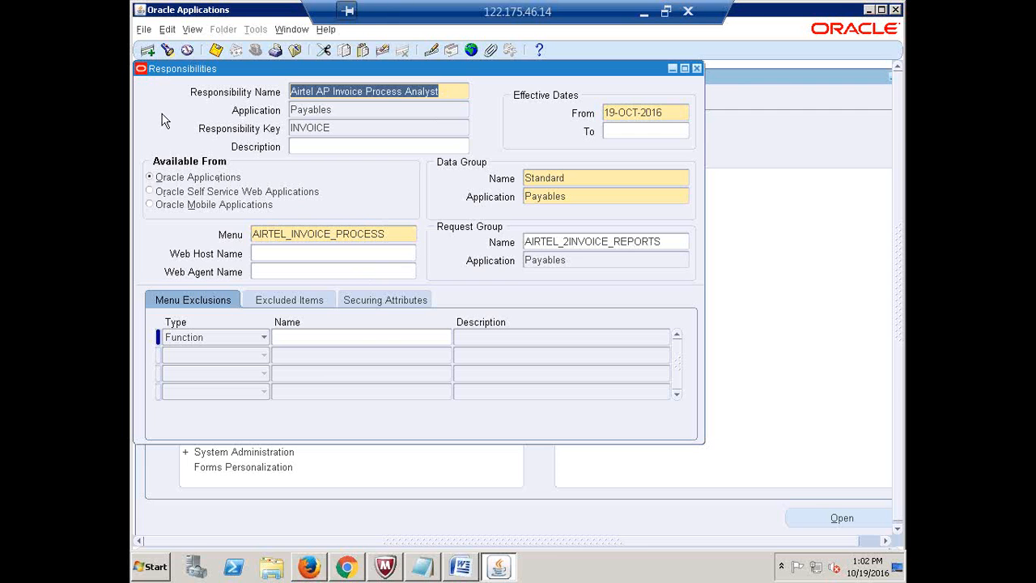
pyautogui.click(148, 51)
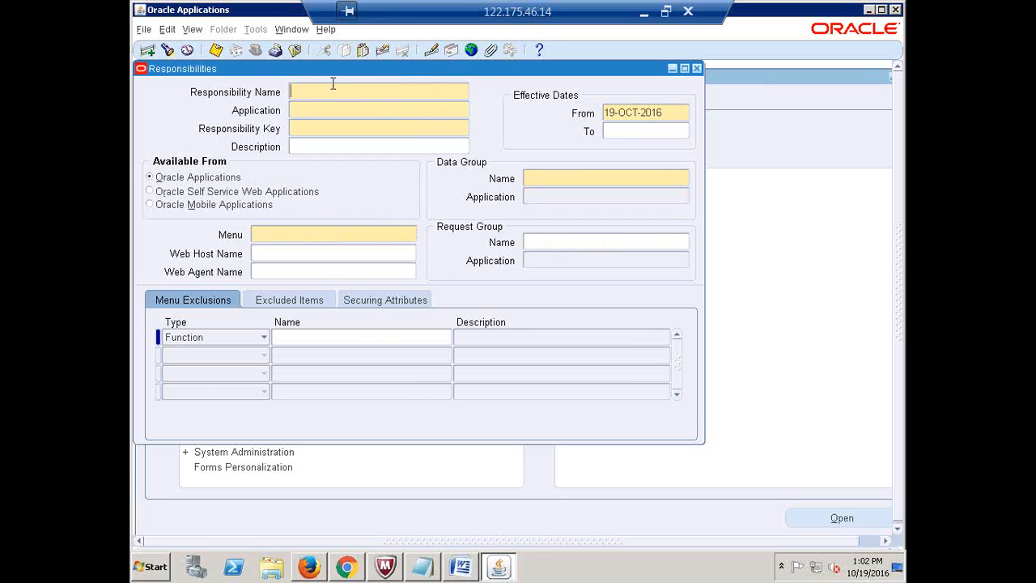
# Name the responsibility 'Airtel AP Invoice Process Analyst1' under Payables with key INVOICE1
pyautogui.hotkey('ctrl', 'v')
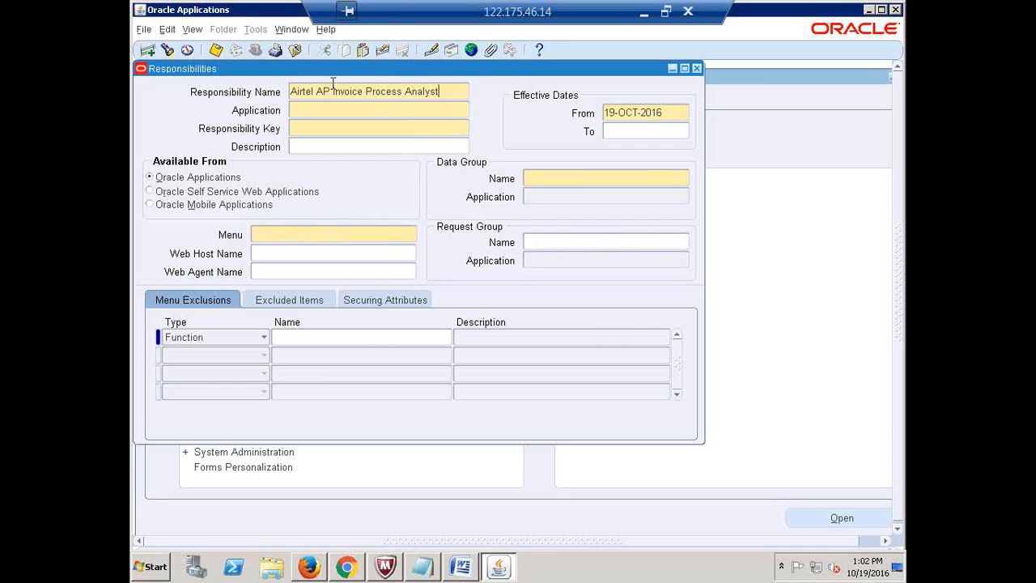
pyautogui.write('1')
pyautogui.click(325, 110)
pyautogui.write('PAYABLES')
pyautogui.press('Tab')
pyautogui.write('INVOIC')
pyautogui.write('1')
# Assign data group Standard (Payables) and menu AIRTEL_INVOICE_PROCESS
pyautogui.click(561, 178)
pyautogui.write('Stan')
pyautogui.press('Tab')
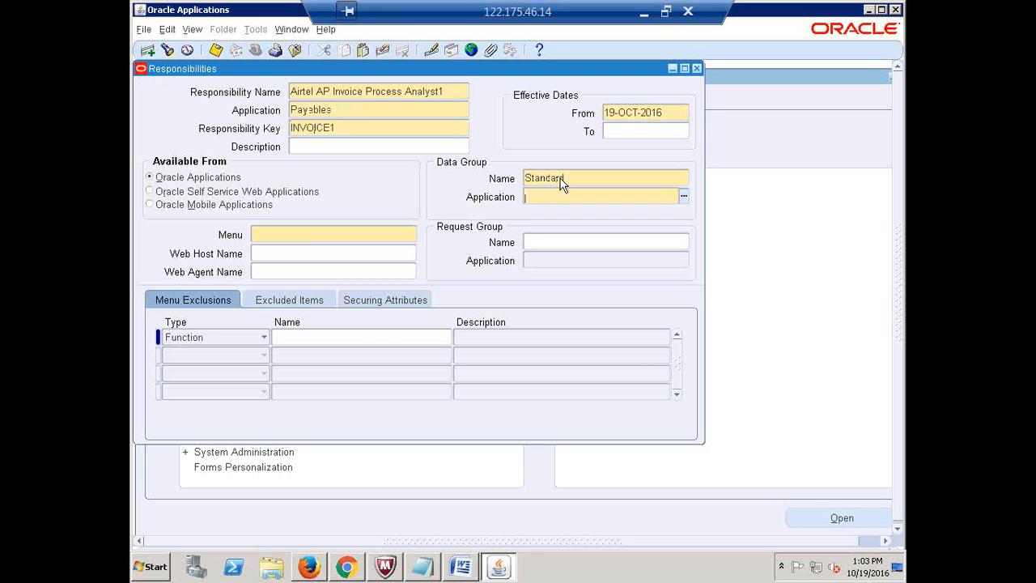
pyautogui.write('payables')
pyautogui.press('Tab')
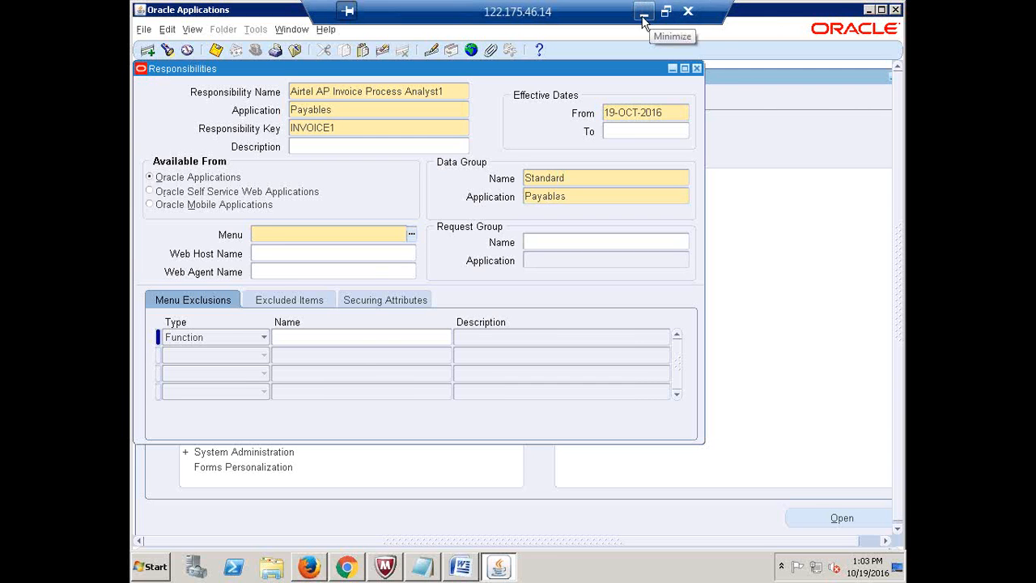
pyautogui.write('airtel')
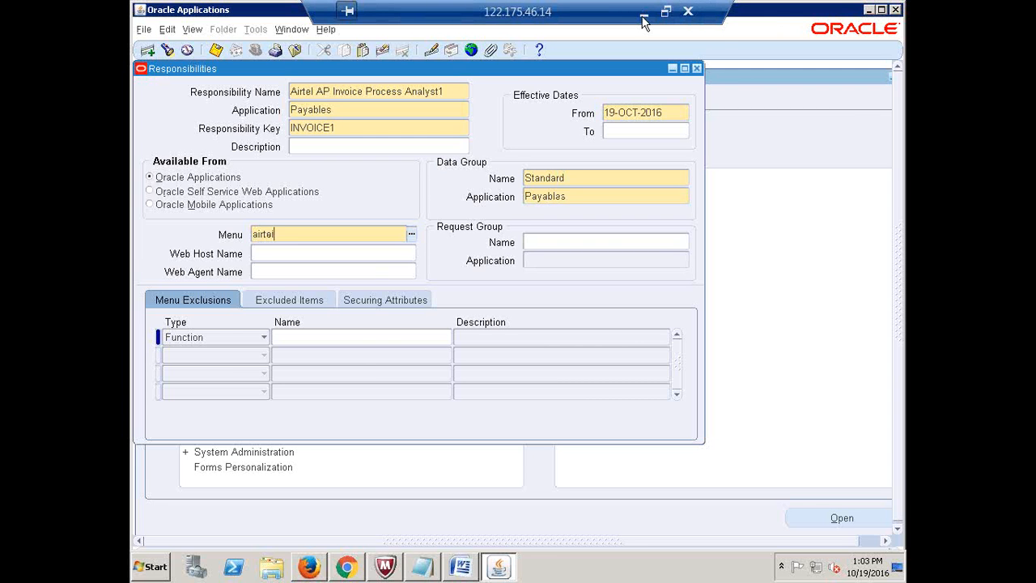
pyautogui.write('_2in')
pyautogui.press('Tab')
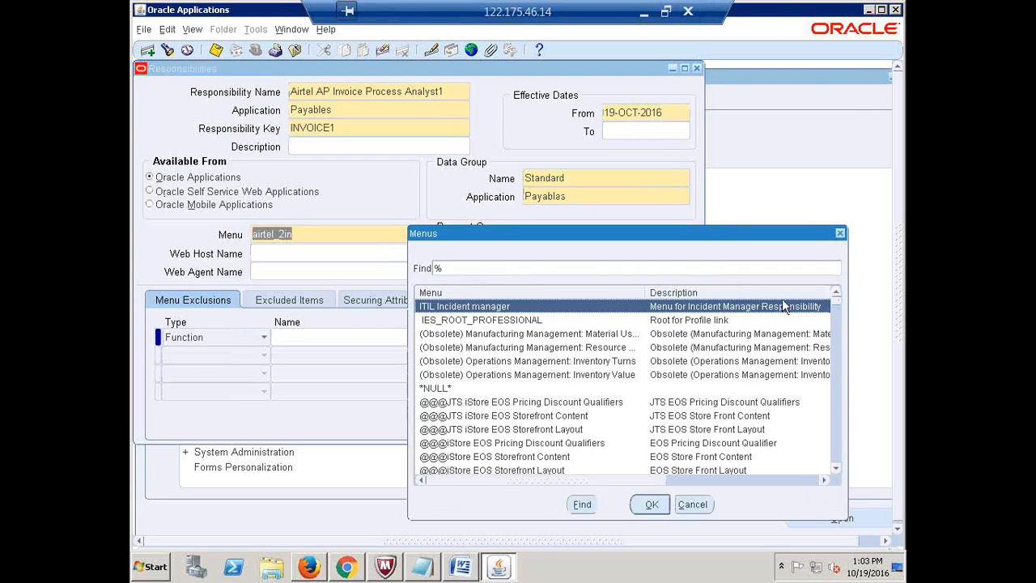
pyautogui.click(841, 233)
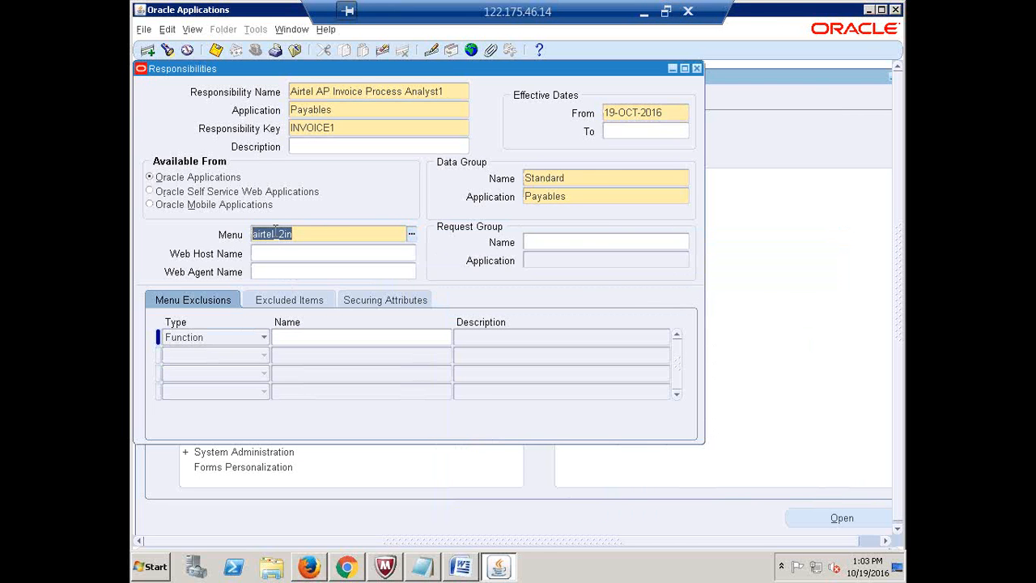
pyautogui.click(321, 232)
pyautogui.press('BackSpace')
pyautogui.press('BackSpace')
pyautogui.write('in')
pyautogui.press('Tab')
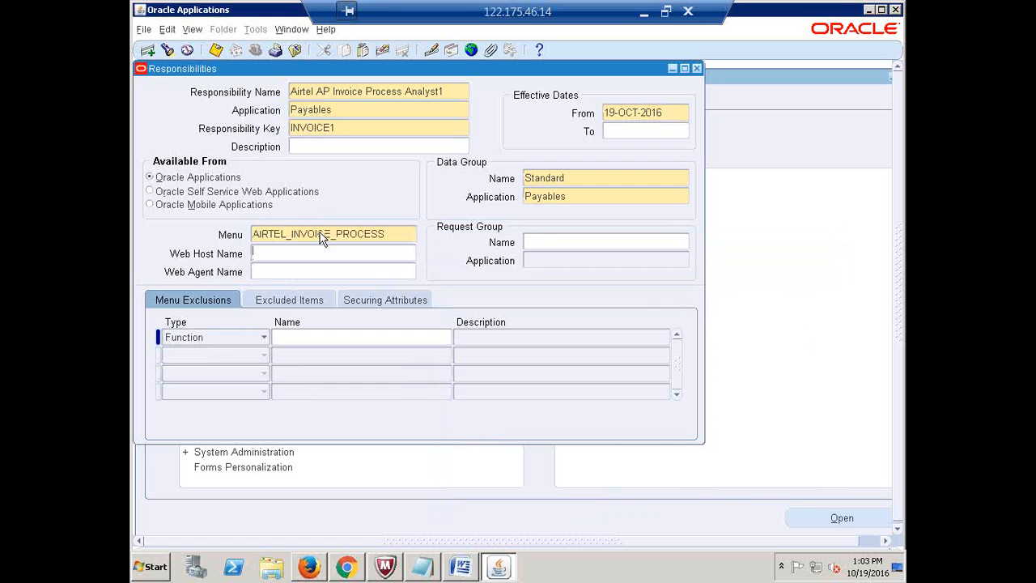
# Set request group AIRTEL_1INVOICE_REPORT, copy the responsibility name and switch over to Excel
pyautogui.click(556, 243)
pyautogui.write('AIRTEL_1IN')
pyautogui.press('Tab')
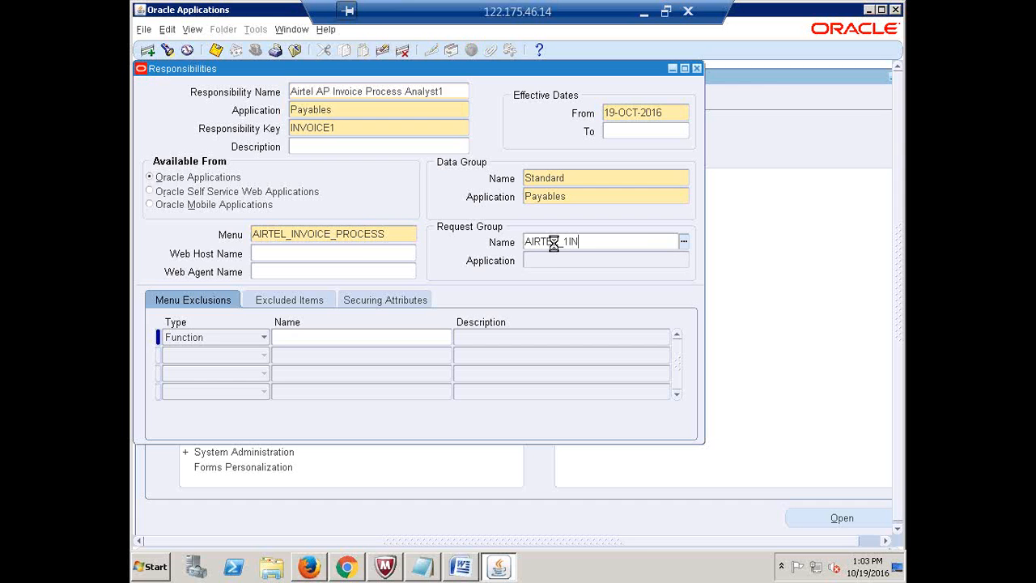
pyautogui.click(662, 241)
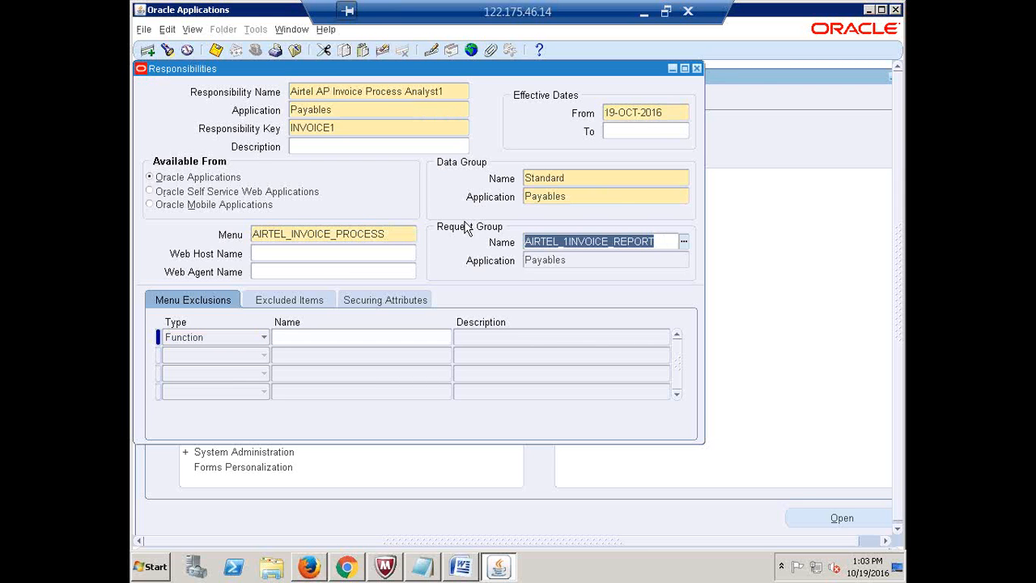
pyautogui.click(396, 233)
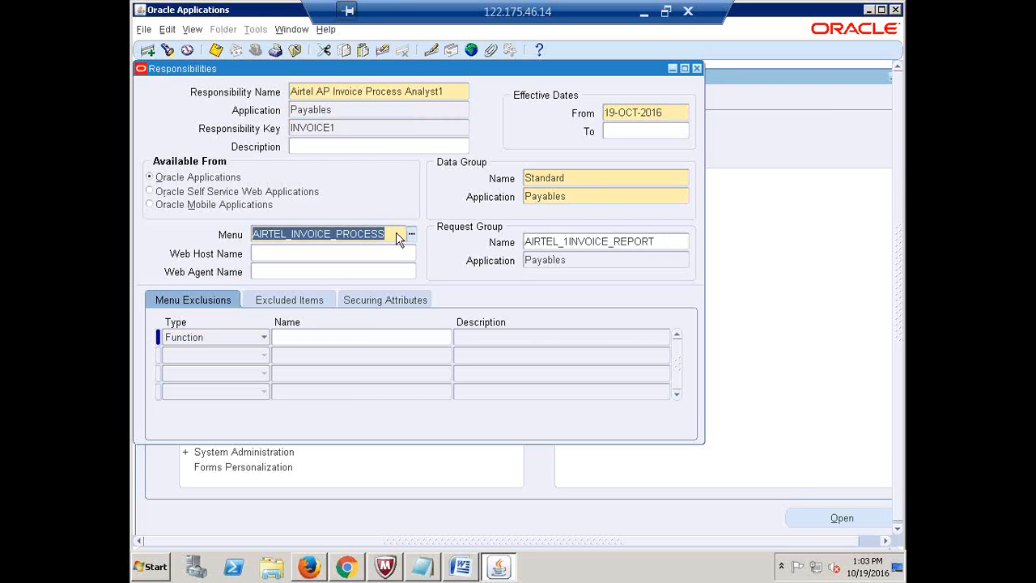
pyautogui.click(458, 90)
pyautogui.hotkey('ctrl', 'c')
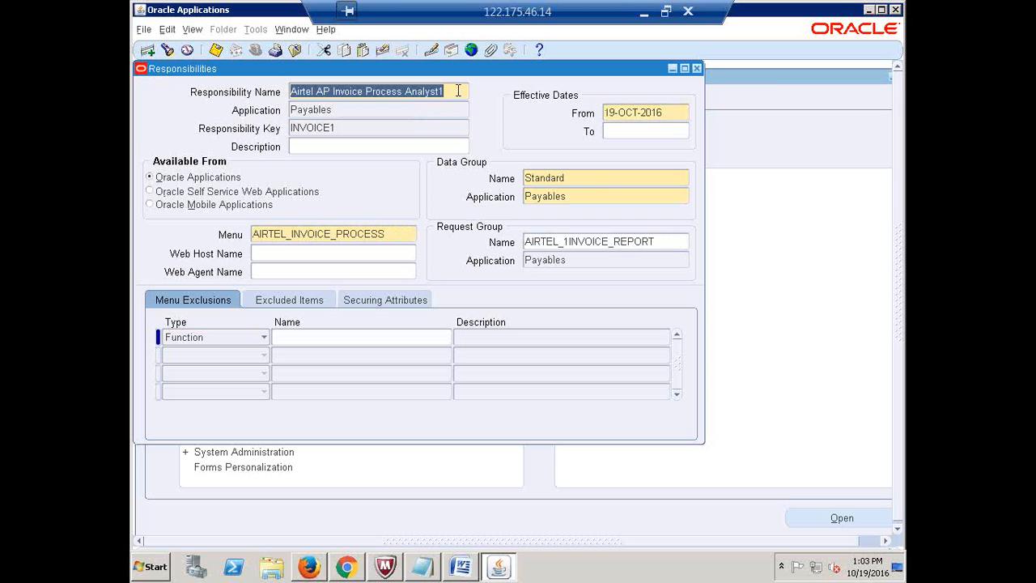
pyautogui.click(644, 12)
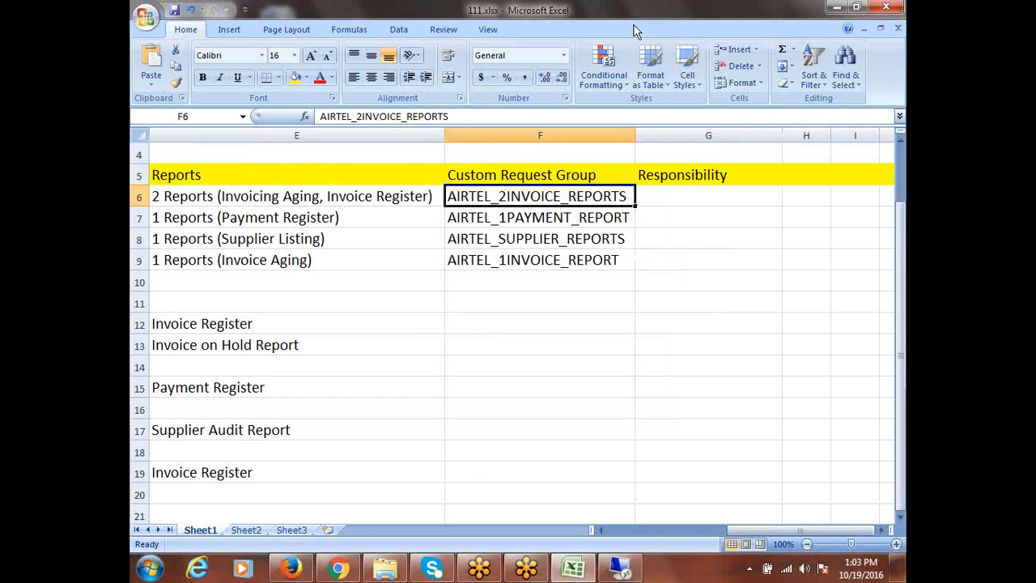
# Paste the names into G9 and G6 (without the trailing 1 in G6) and autofit column G
pyautogui.click(673, 261)
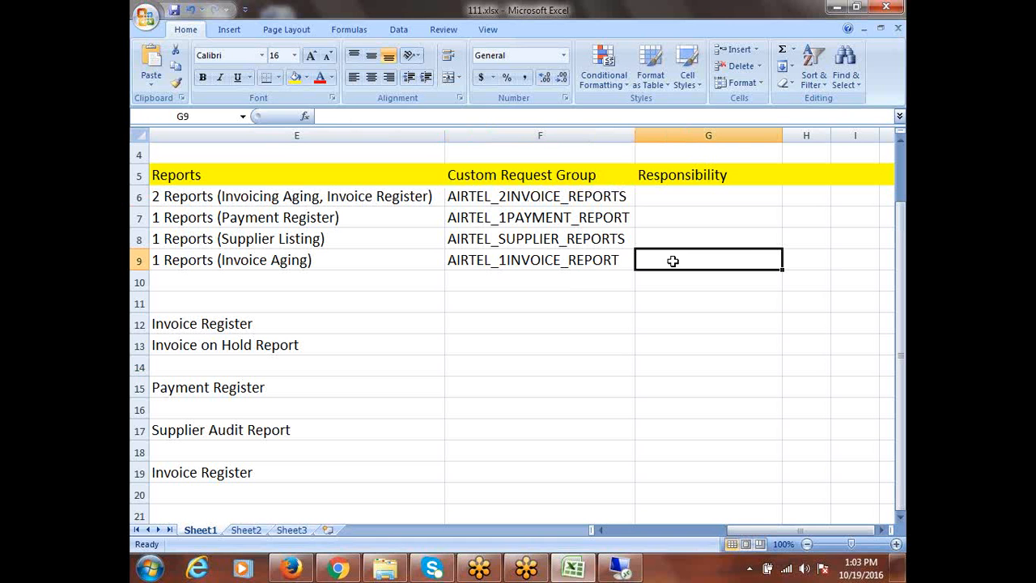
pyautogui.hotkey('ctrl', 'v')
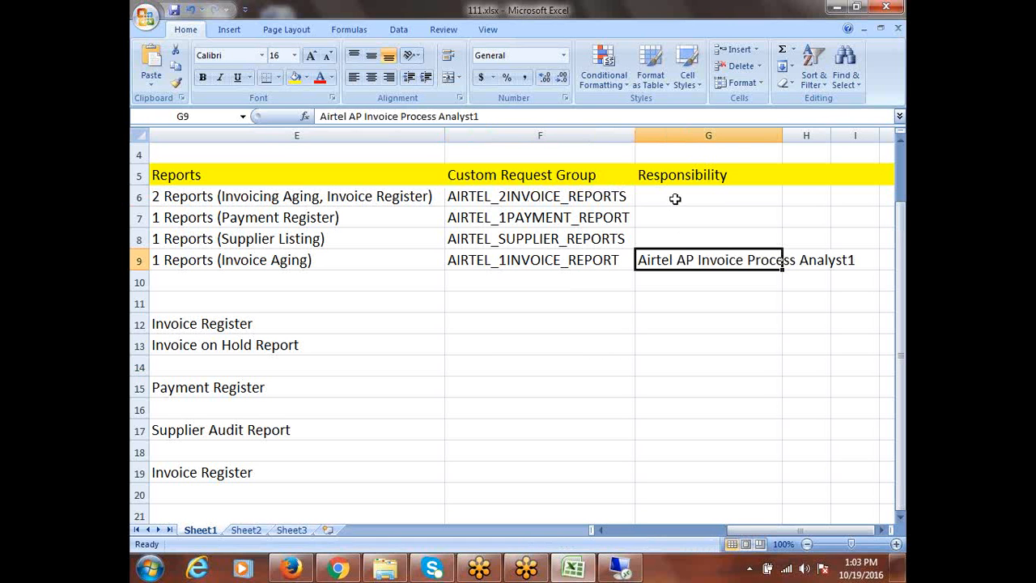
pyautogui.click(675, 199)
pyautogui.hotkey('ctrl', 'v')
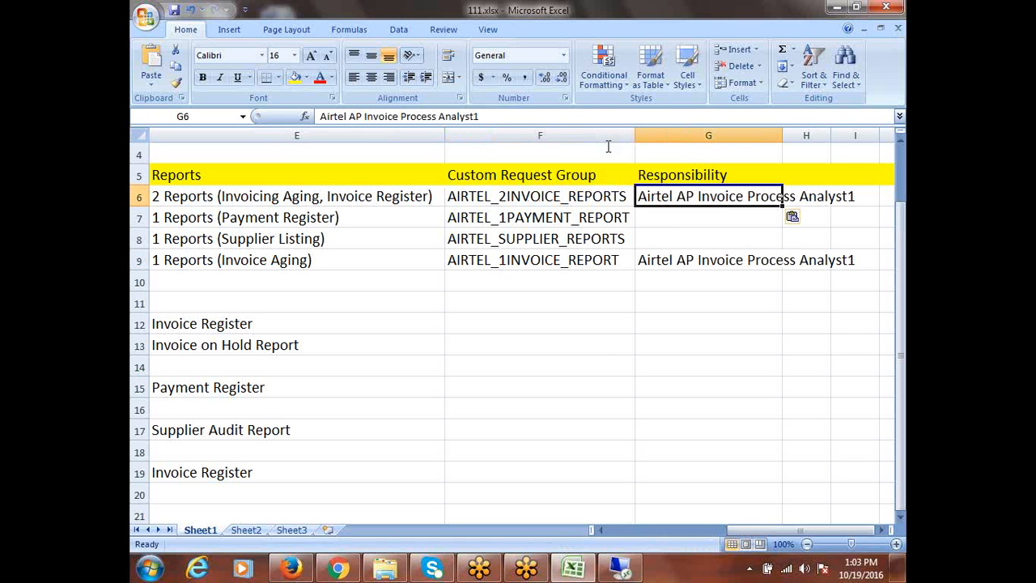
pyautogui.click(539, 119)
pyautogui.press('BackSpace')
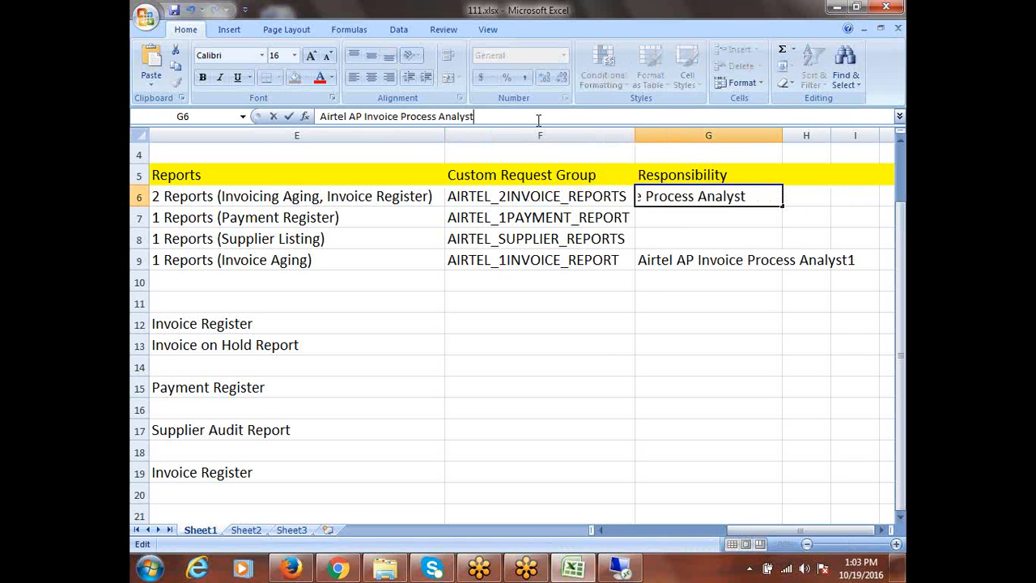
pyautogui.click(645, 300)
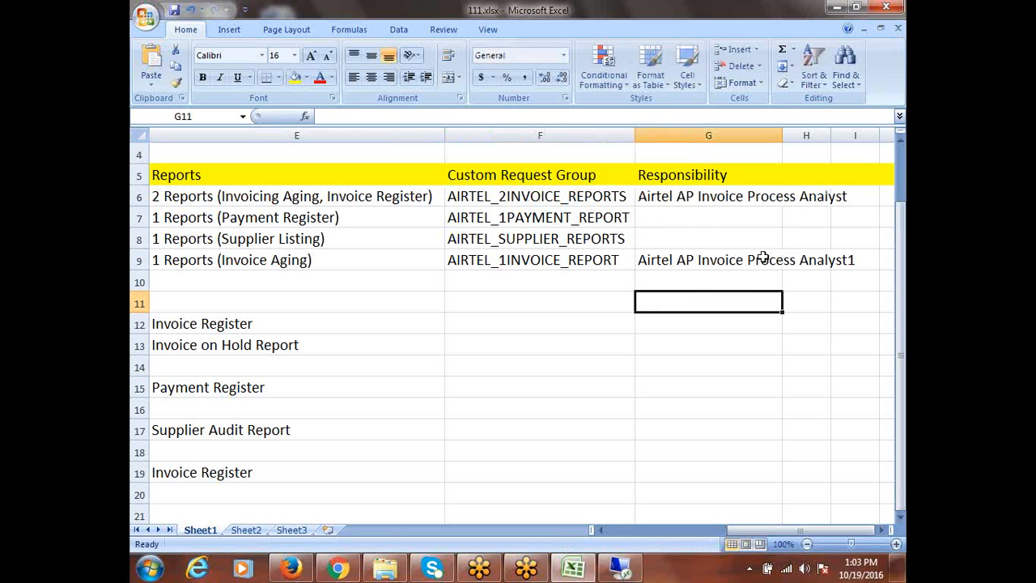
pyautogui.doubleClick(783, 136)
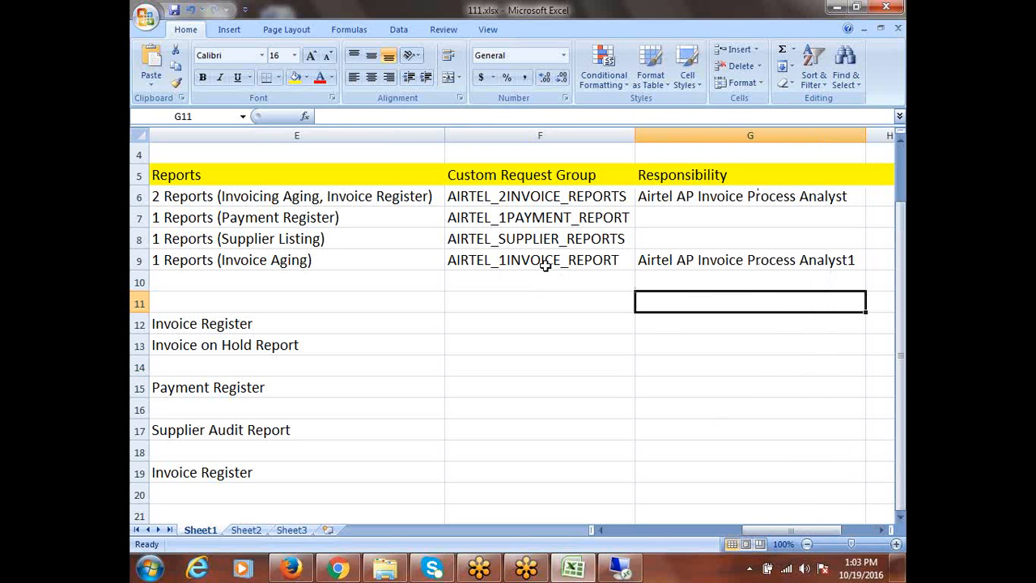
pyautogui.click(621, 569)
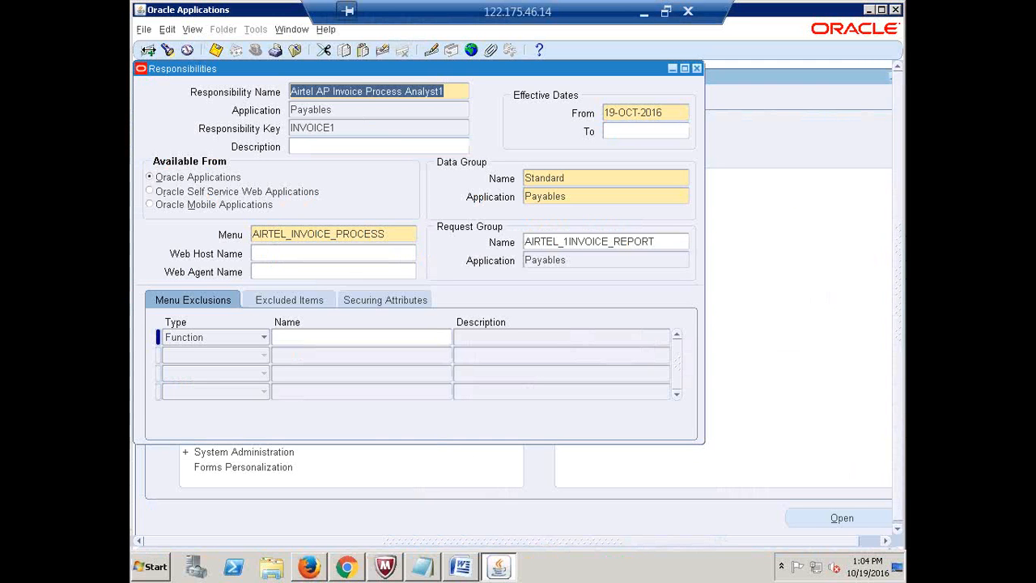
# Start a new responsibility named 'Airtel AP Payment User'
pyautogui.click(149, 52)
pyautogui.hotkey('ctrl', 'v')
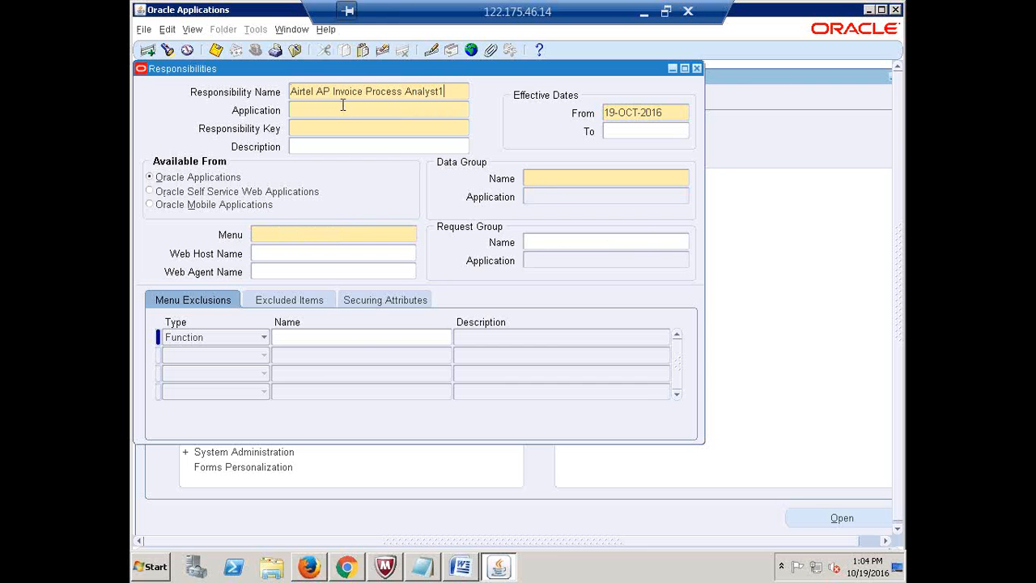
pyautogui.press('BackSpace')
pyautogui.press('BackSpace')
pyautogui.press('BackSpace')
pyautogui.press('BackSpace')
pyautogui.press('BackSpace')
pyautogui.press('BackSpace')
pyautogui.press('BackSpace')
pyautogui.press('BackSpace')
pyautogui.press('BackSpace')
pyautogui.press('BackSpace')
pyautogui.press('BackSpace')
pyautogui.press('BackSpace')
pyautogui.press('BackSpace')
pyautogui.press('BackSpace')
pyautogui.press('BackSpace')
pyautogui.press('BackSpace')
pyautogui.press('BackSpace')
pyautogui.press('BackSpace')
pyautogui.press('BackSpace')
pyautogui.press('BackSpace')
pyautogui.write('Payment Use')
pyautogui.press('BackSpace')
pyautogui.press('BackSpace')
pyautogui.press('BackSpace')
pyautogui.press('BackSpace')
pyautogui.write('Manager')
pyautogui.press('BackSpace')
pyautogui.press('BackSpace')
pyautogui.press('BackSpace')
pyautogui.press('BackSpace')
pyautogui.press('BackSpace')
pyautogui.press('BackSpace')
pyautogui.press('BackSpace')
pyautogui.press('BackSpace')
pyautogui.write('t User')
# Give it application Payables, key PAYMENTS, data group Standard (Payables) and menu AIRTEL_PAYMENT_PROCESS
pyautogui.press('Tab')
pyautogui.write('payables')
pyautogui.press('Tab')
pyautogui.write('PAYMENTS')
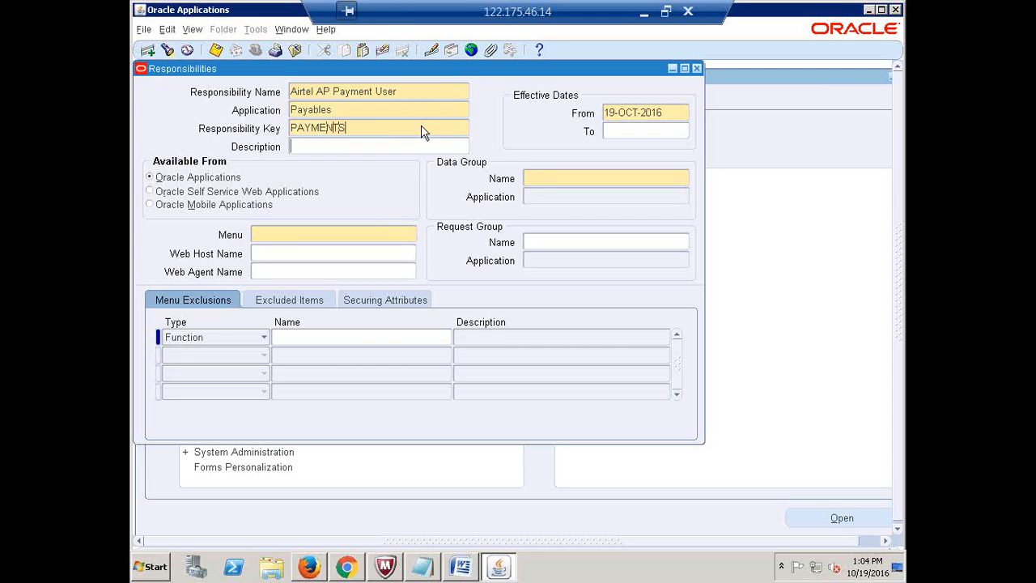
pyautogui.click(544, 179)
pyautogui.write('Standard')
pyautogui.press('Tab')
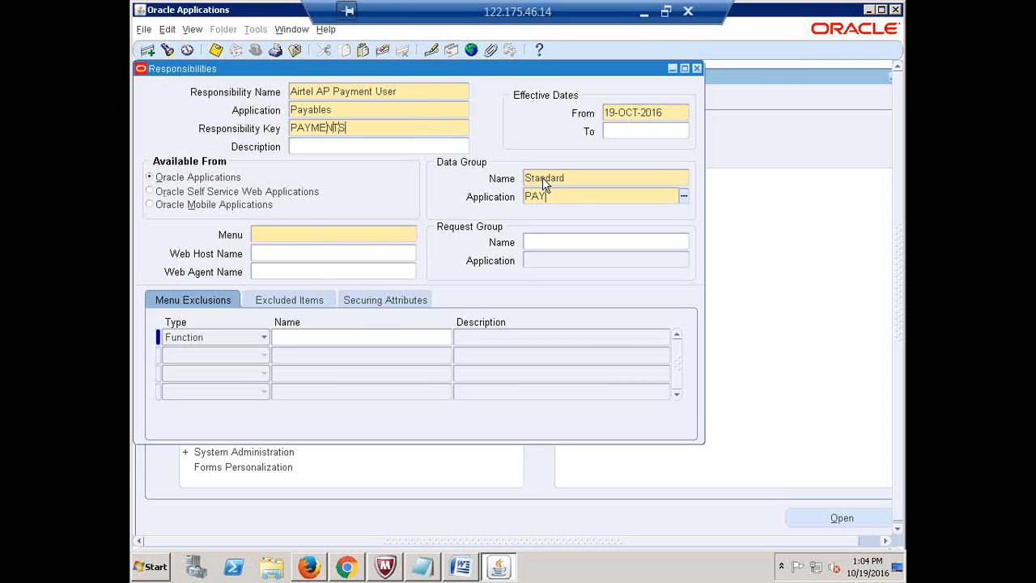
pyautogui.write('PAYABLES')
pyautogui.press('Tab')
pyautogui.write('AIRTEL_PAY')
pyautogui.press('Tab')
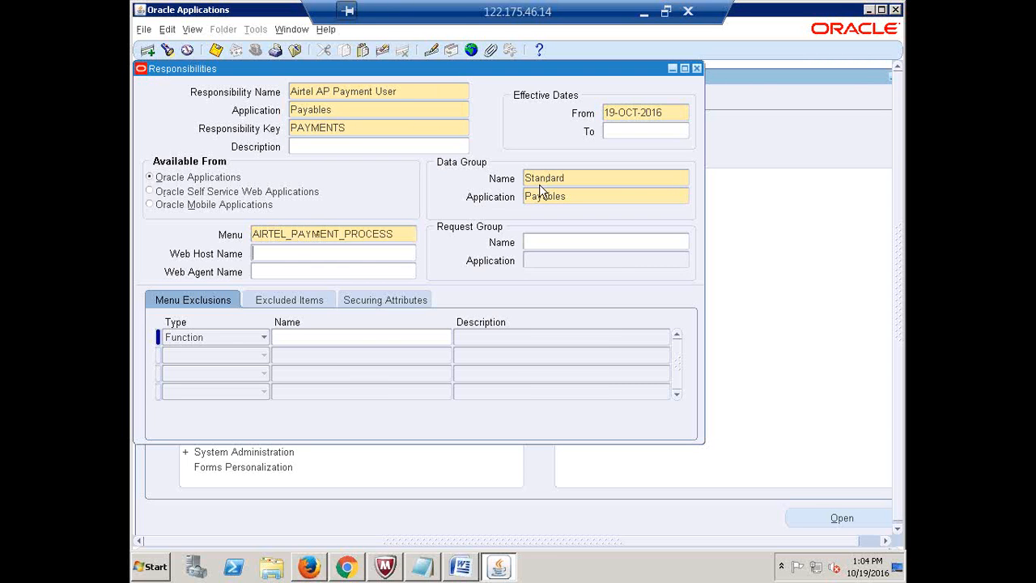
# Set request group AIRTEL_1PAYMENT_REPORT and copy the responsibility name
pyautogui.click(561, 239)
pyautogui.write('AIRTEL_P')
pyautogui.press('Tab')
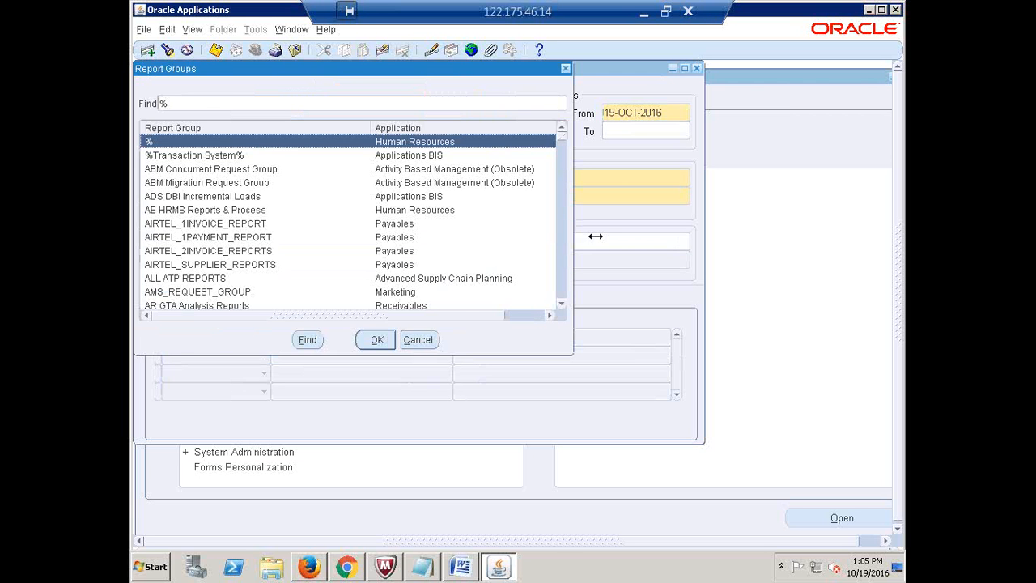
pyautogui.click(565, 68)
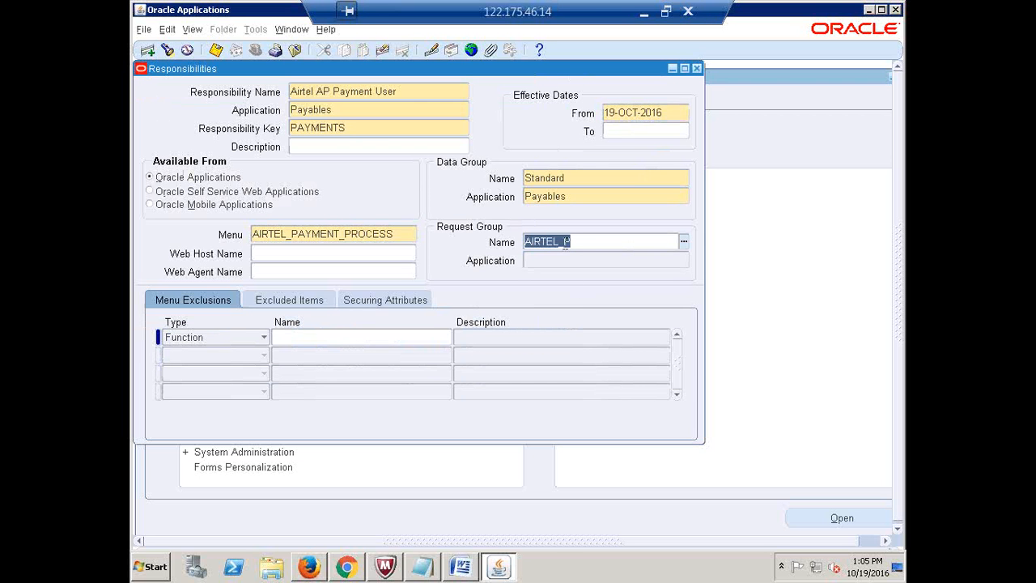
pyautogui.click(565, 243)
pyautogui.press('Tab')
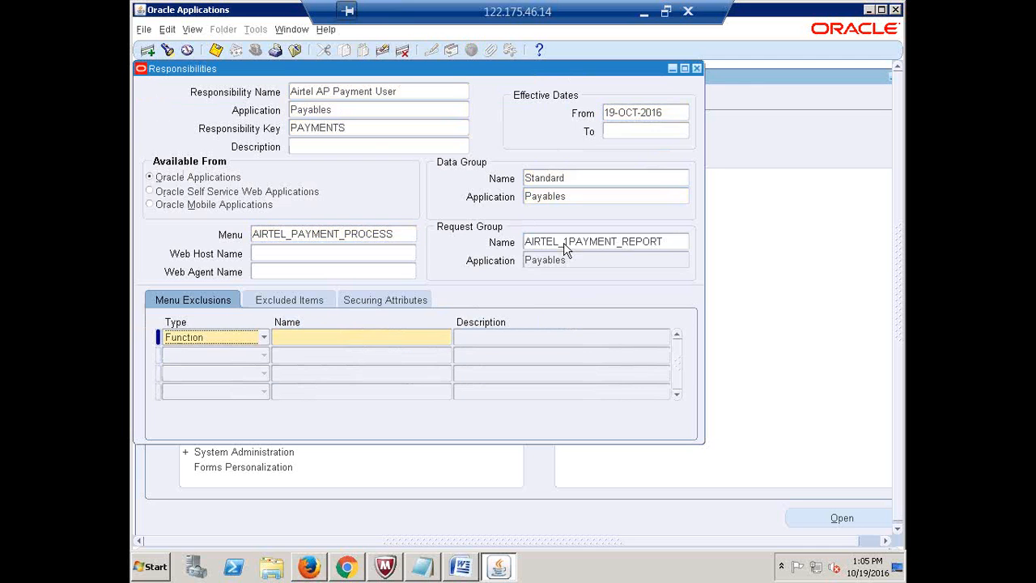
pyautogui.click(670, 243)
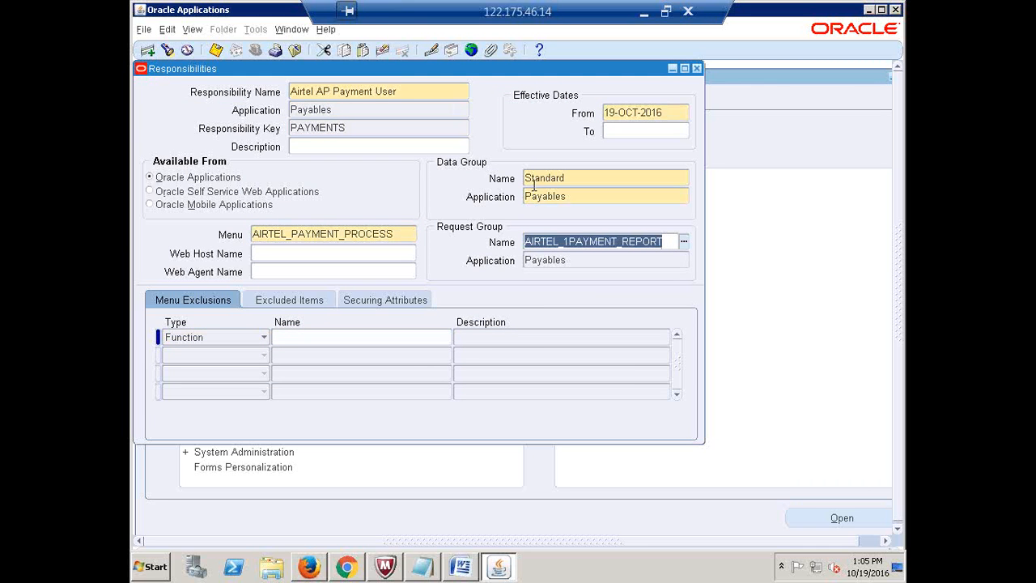
pyautogui.click(408, 91)
pyautogui.doubleClick(408, 92)
pyautogui.hotkey('ctrl', 'c')
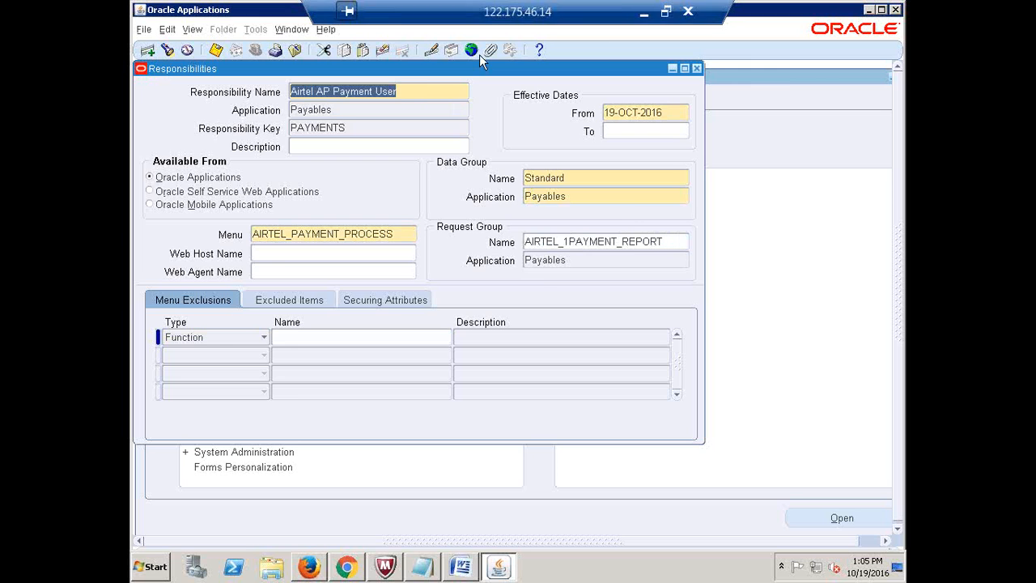
pyautogui.click(643, 12)
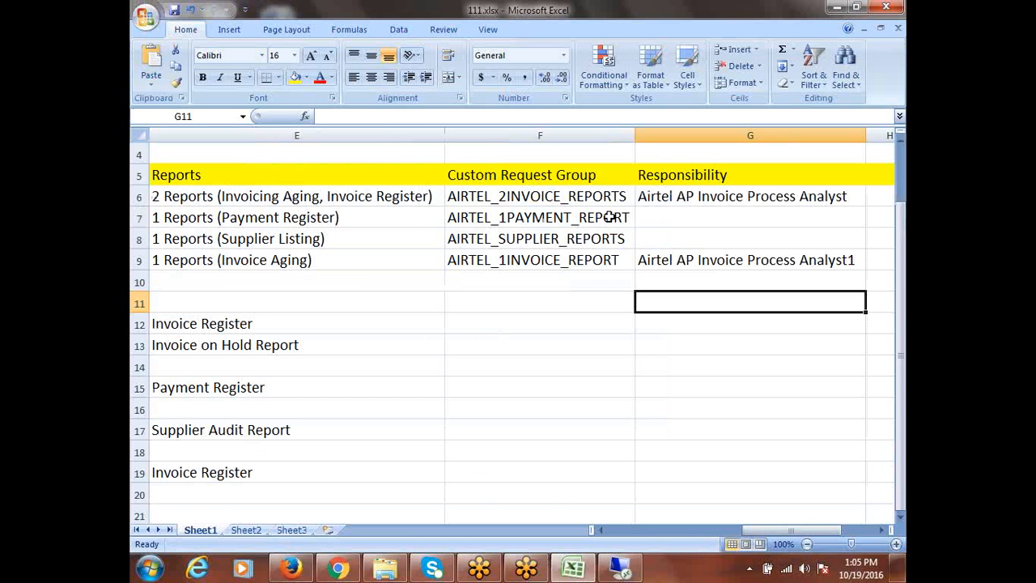
# Paste 'Airtel AP Payment User' into cell G7 and save the workbook
pyautogui.click(654, 216)
pyautogui.hotkey('ctrl', 'v')
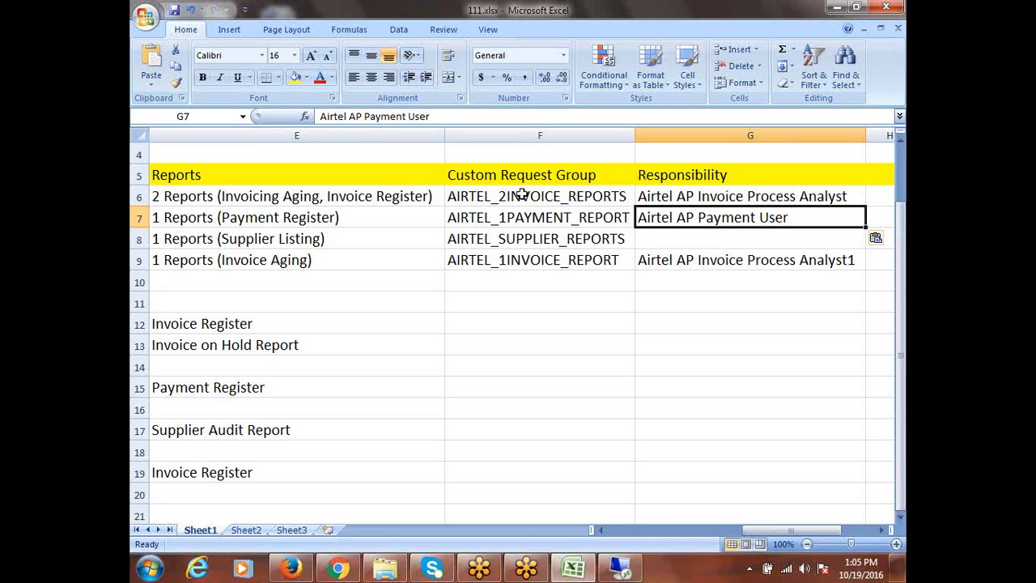
pyautogui.click(657, 246)
pyautogui.click(574, 238)
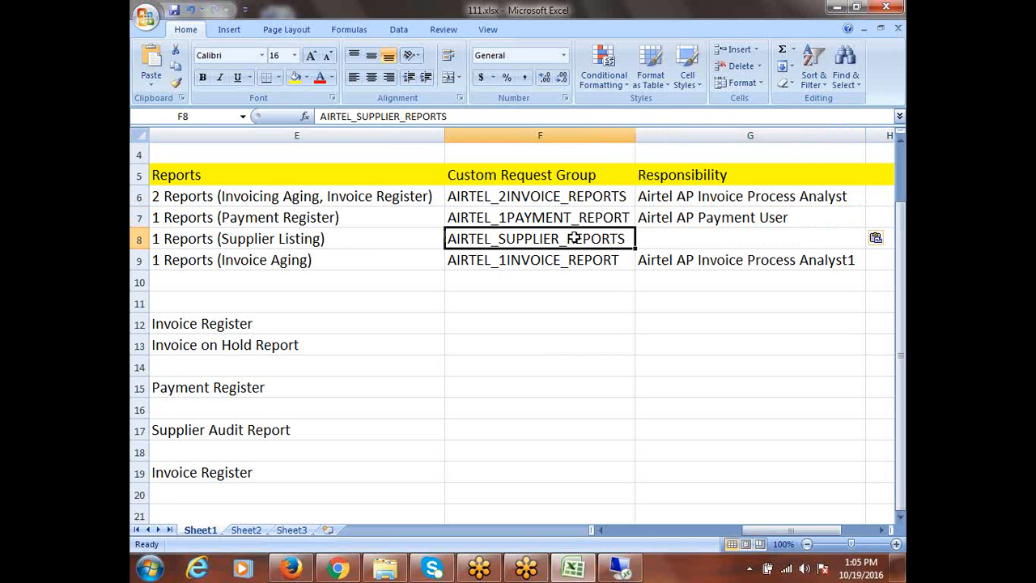
pyautogui.hotkey('ctrl', 's')
pyautogui.click(622, 569)
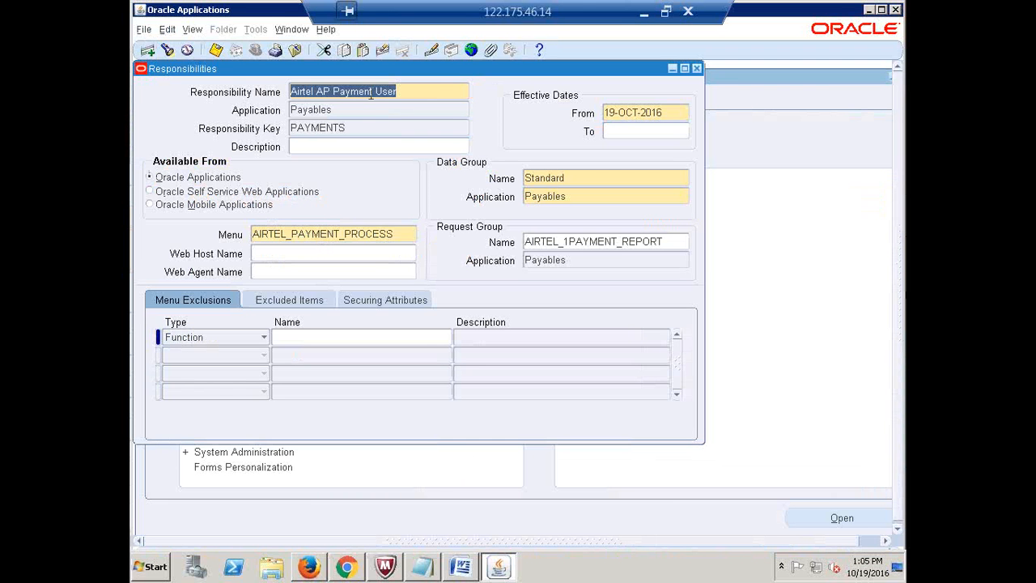
# Create responsibility 'Airtel AP Vendor Master' under Payables with key SUPPLIER
pyautogui.click(168, 52)
pyautogui.hotkey('ctrl', 'v')
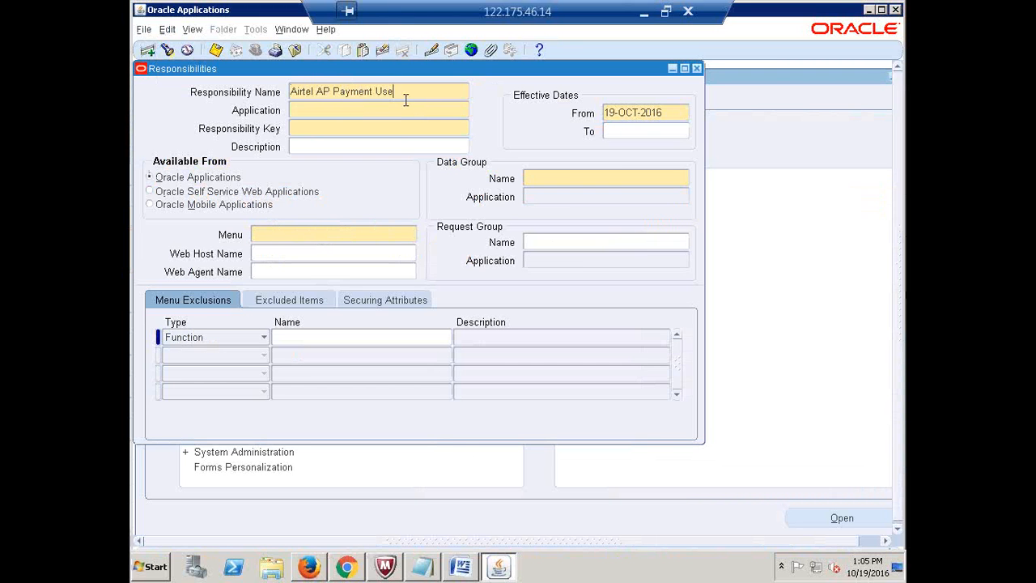
pyautogui.press('BackSpace')
pyautogui.press('BackSpace')
pyautogui.press('BackSpace')
pyautogui.press('BackSpace')
pyautogui.press('BackSpace')
pyautogui.press('BackSpace')
pyautogui.press('BackSpace')
pyautogui.press('BackSpace')
pyautogui.press('BackSpace')
pyautogui.press('BackSpace')
pyautogui.press('BackSpace')
pyautogui.write('V')
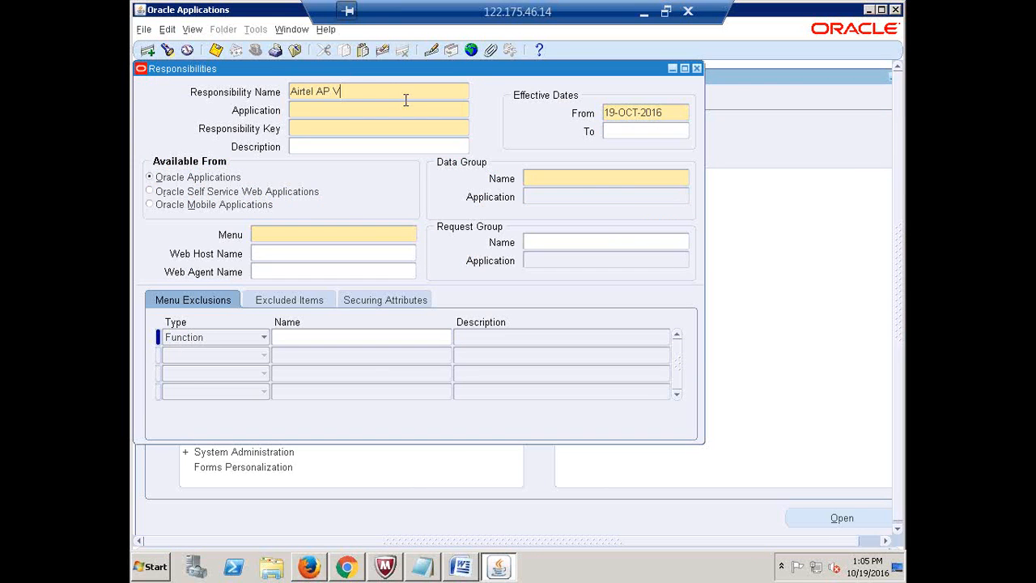
pyautogui.write('endor Master')
pyautogui.press('Tab')
pyautogui.write('payables')
pyautogui.press('Tab')
pyautogui.write('SUPPLIER')
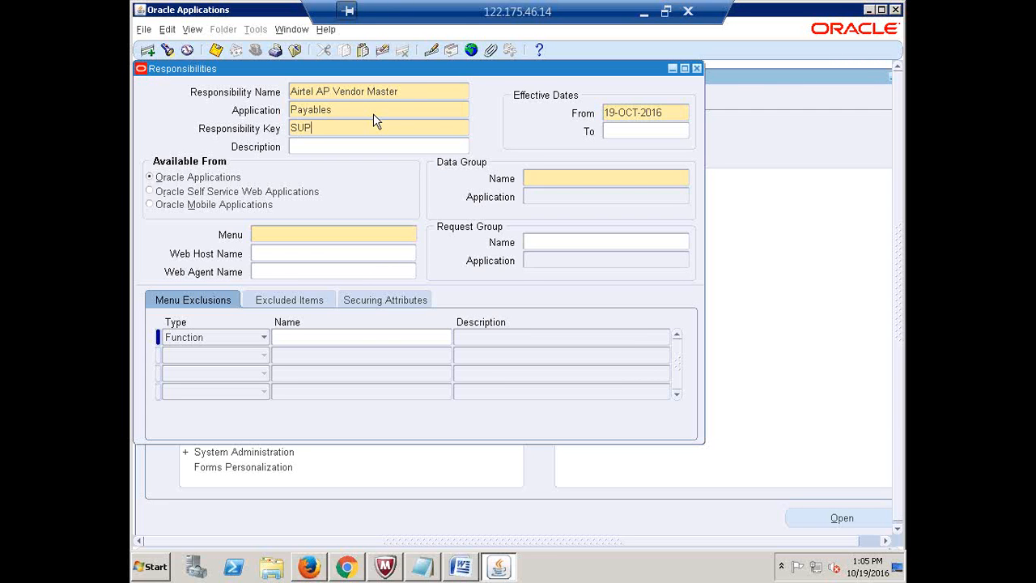
pyautogui.press('Tab')
# Assign data group Standard (Payables) and menu AIRTEL_VENDOR_MASTER
pyautogui.click(587, 181)
pyautogui.write('Standard')
pyautogui.press('Tab')
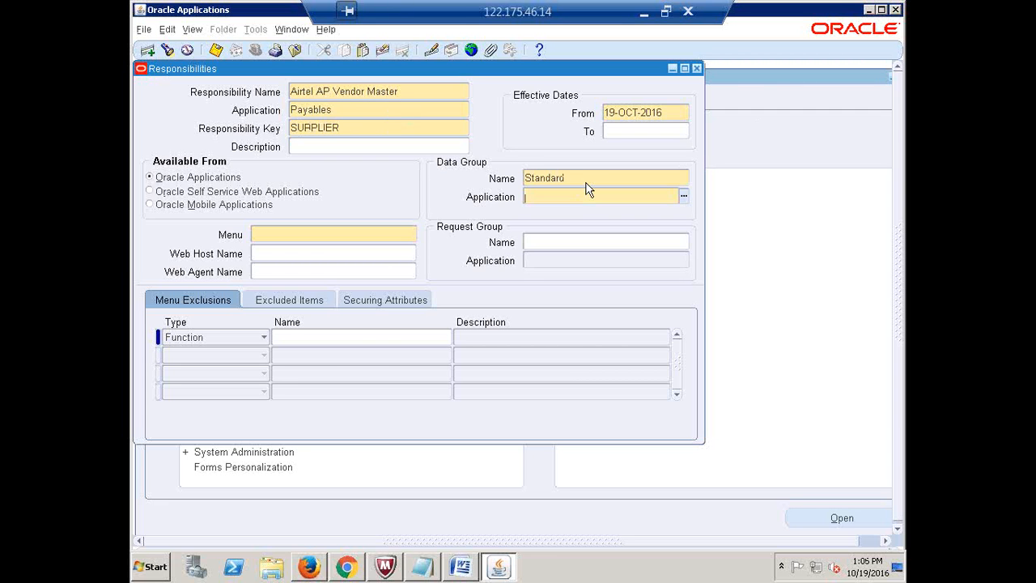
pyautogui.write('payables')
pyautogui.press('Tab')
pyautogui.write('AIRTEL')
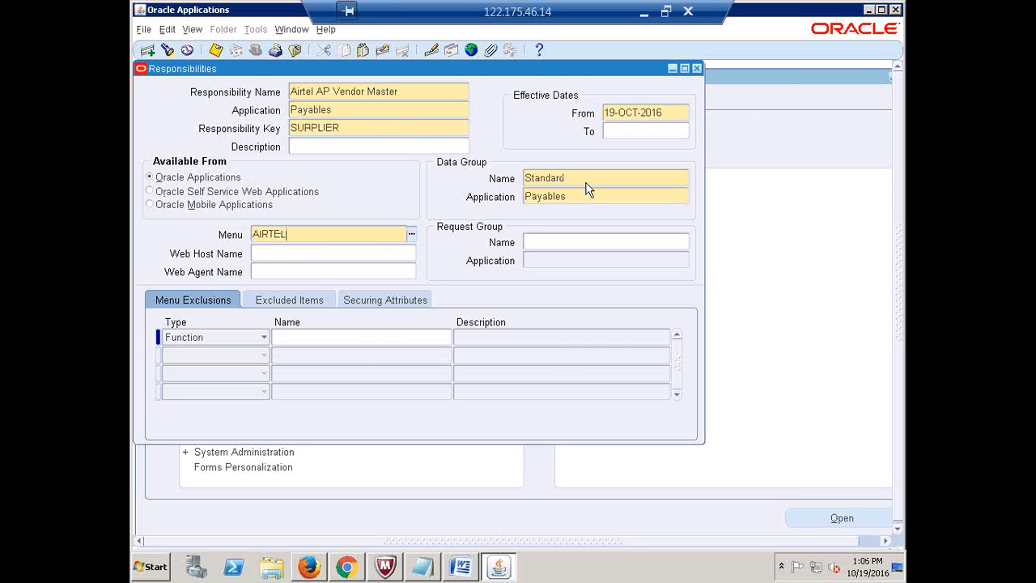
pyautogui.write('_VEN')
pyautogui.press('Tab')
# Set request group AIRTEL_SUPPLIER_REPORTS and copy the responsibility name
pyautogui.click(548, 243)
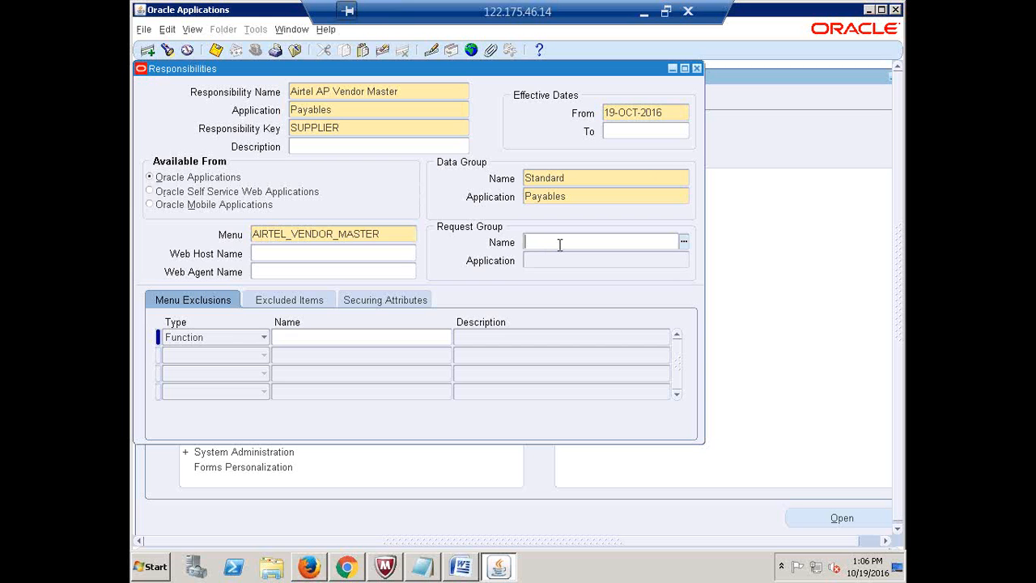
pyautogui.write('AIRTEL_VEN')
pyautogui.press('Tab')
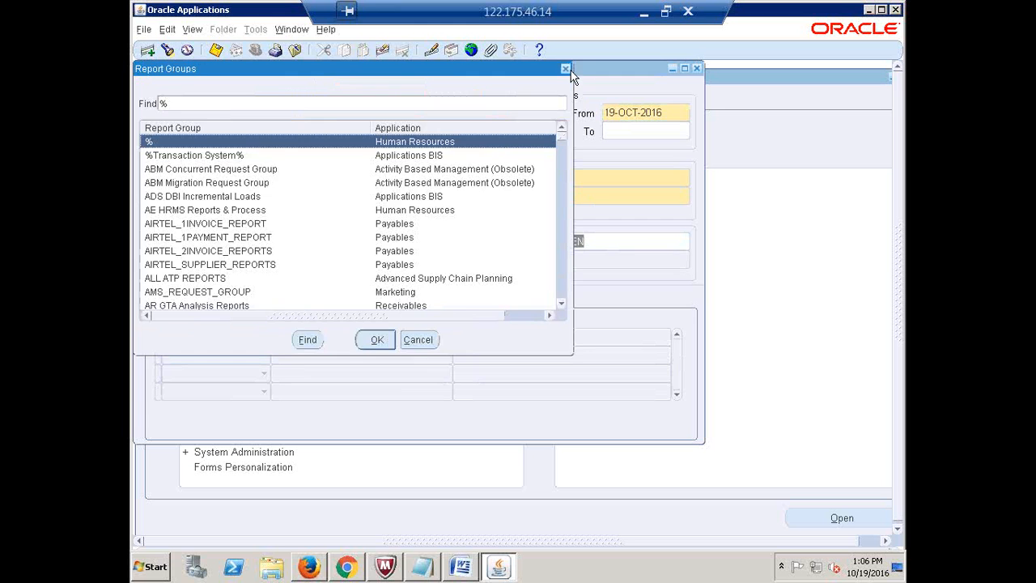
pyautogui.click(566, 69)
pyautogui.click(595, 241)
pyautogui.press('BackSpace')
pyautogui.press('BackSpace')
pyautogui.press('BackSpace')
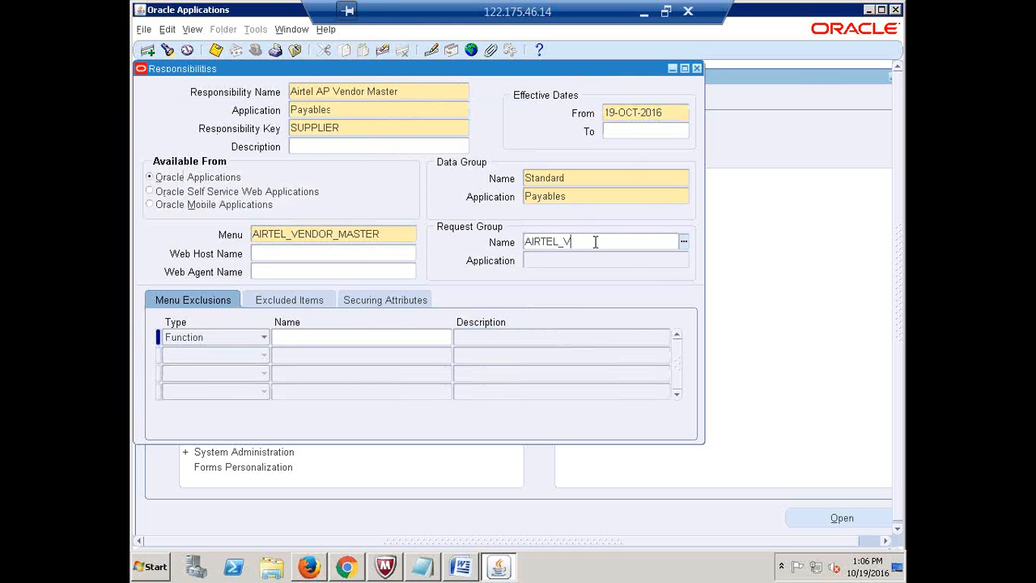
pyautogui.write('SU')
pyautogui.press('Tab')
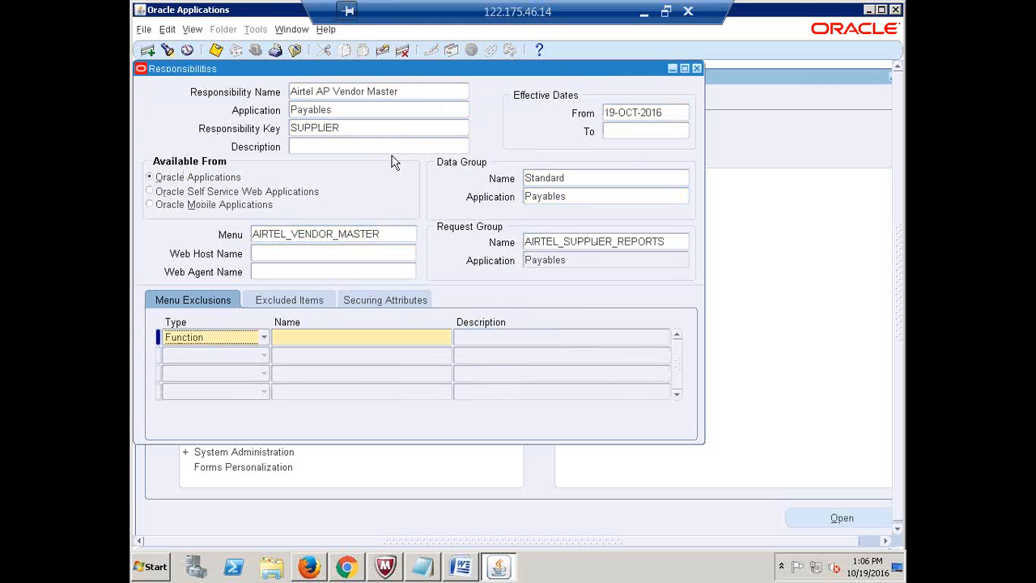
pyautogui.click(411, 95)
pyautogui.hotkey('ctrl', 'c')
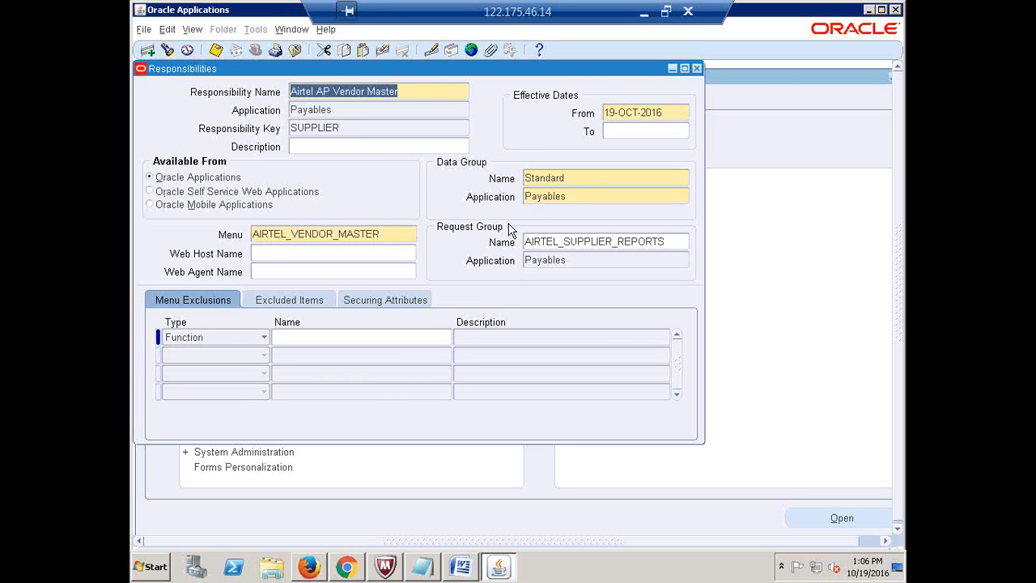
pyautogui.click(644, 13)
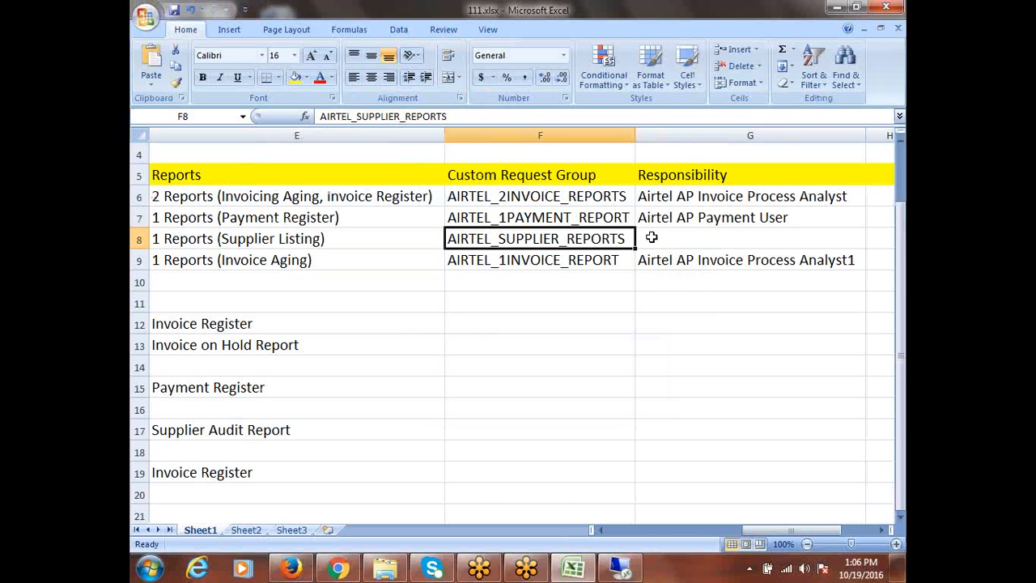
# Paste 'Airtel AP Vendor Master' into cell G8 and scroll the sheet right
pyautogui.click(651, 236)
pyautogui.hotkey('ctrl', 'v')
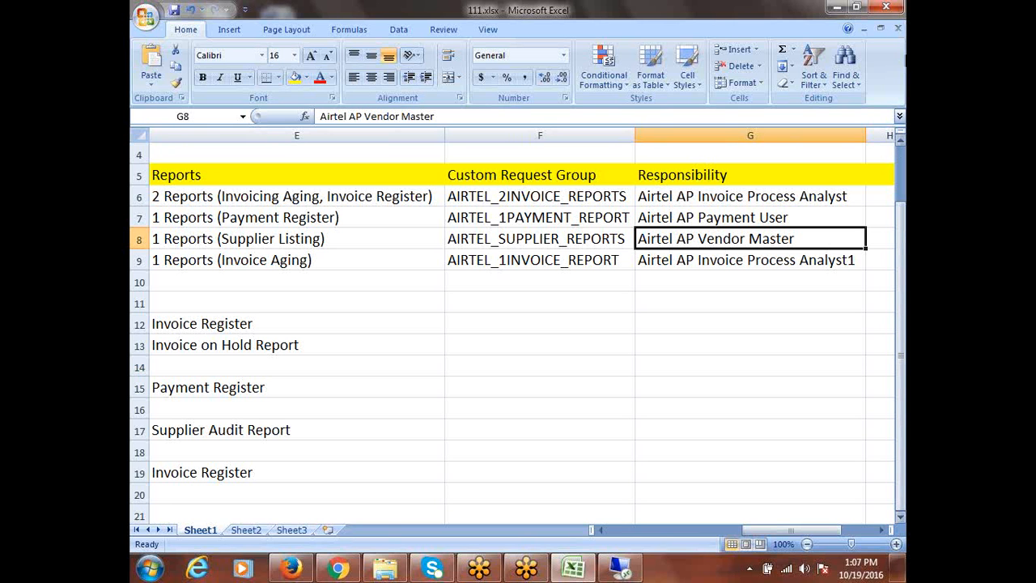
pyautogui.click(882, 530)
pyautogui.click(882, 530)
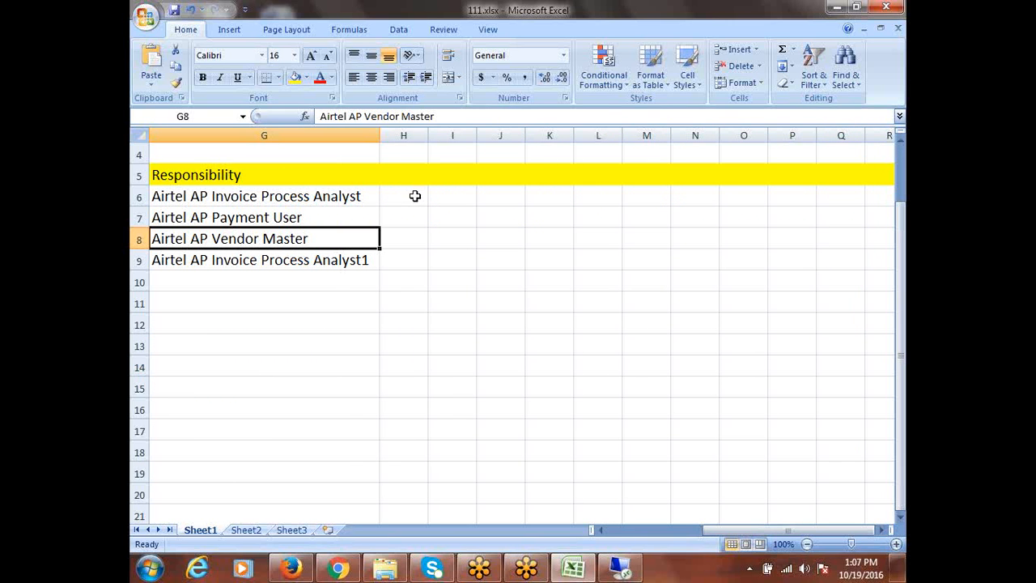
pyautogui.click(623, 569)
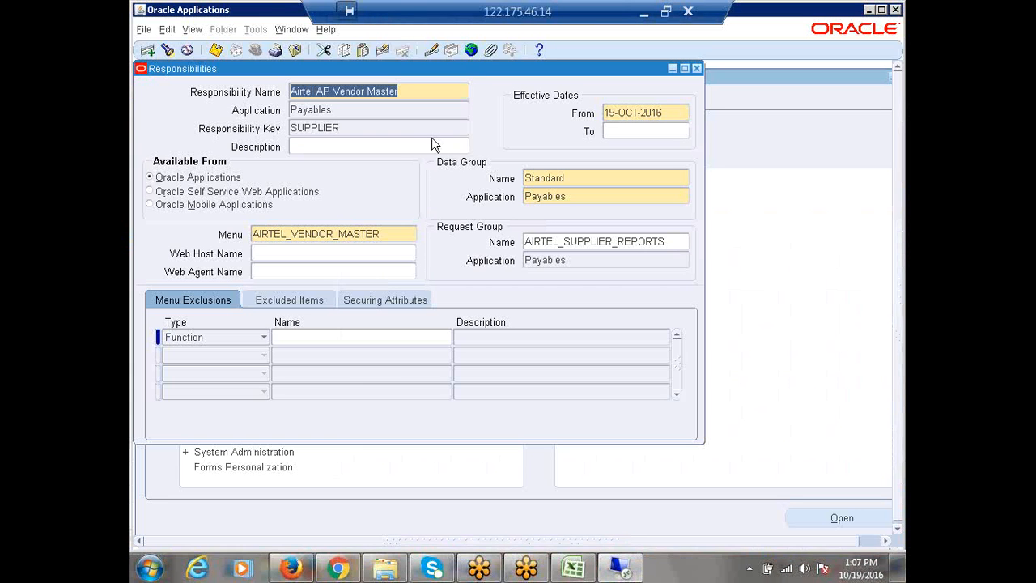
# Close the Responsibilities form and open the Users form under Security > User
pyautogui.click(697, 68)
pyautogui.click(172, 296)
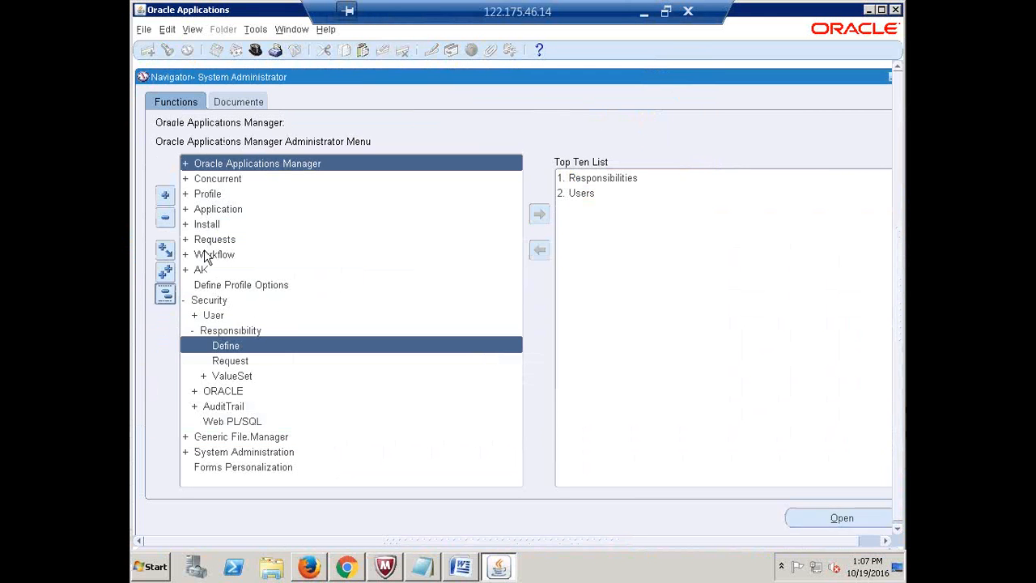
pyautogui.doubleClick(219, 300)
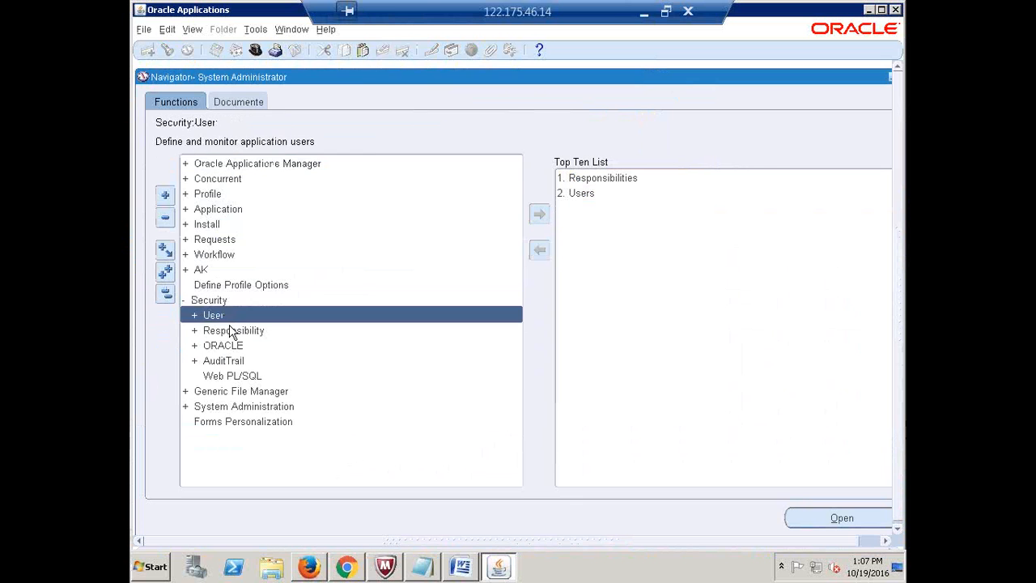
pyautogui.doubleClick(225, 315)
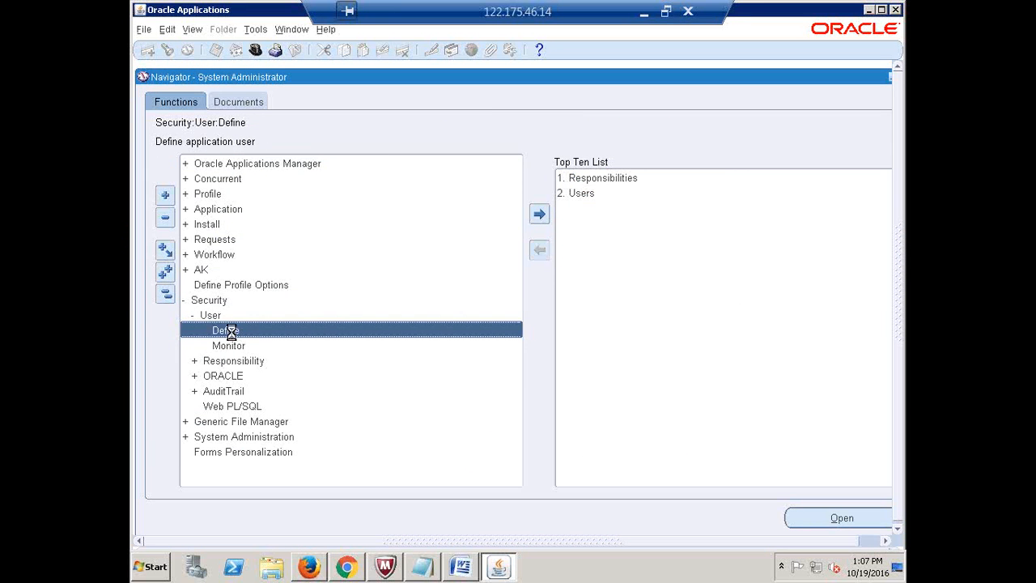
pyautogui.doubleClick(229, 332)
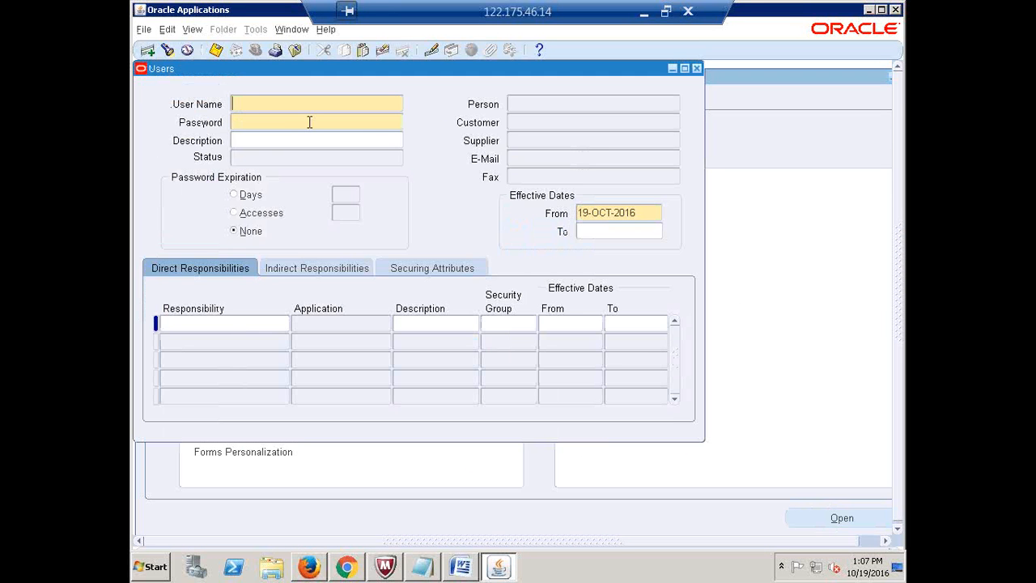
# Enter user name AIRTEL10 instead of the taken AIRTEL1 and set a confirmed password
pyautogui.write('AIRTEL1')
pyautogui.click(310, 122)
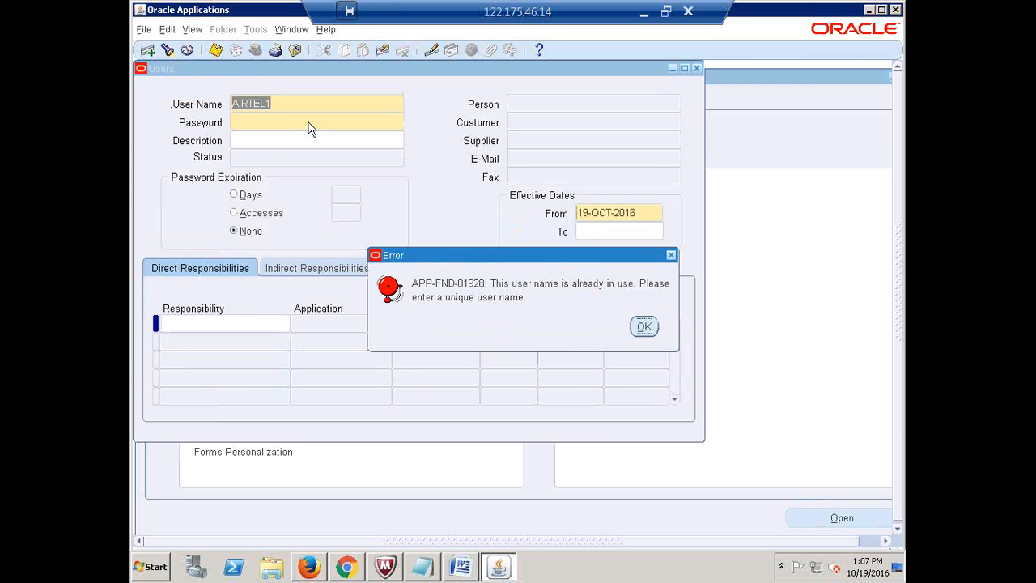
pyautogui.press('Return')
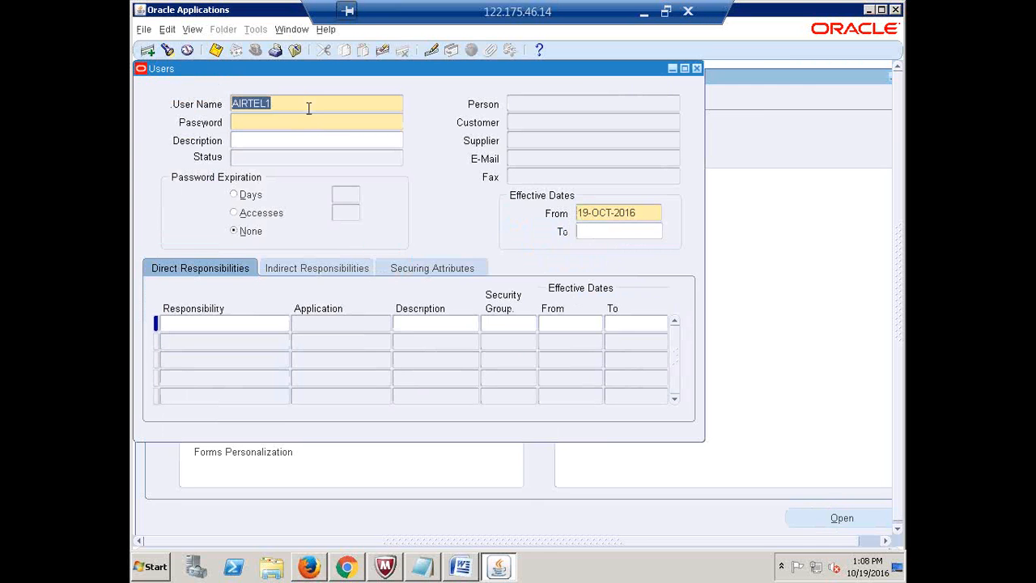
pyautogui.click(309, 109)
pyautogui.press('BackSpace')
pyautogui.write('10')
pyautogui.click(309, 115)
pyautogui.write('****')
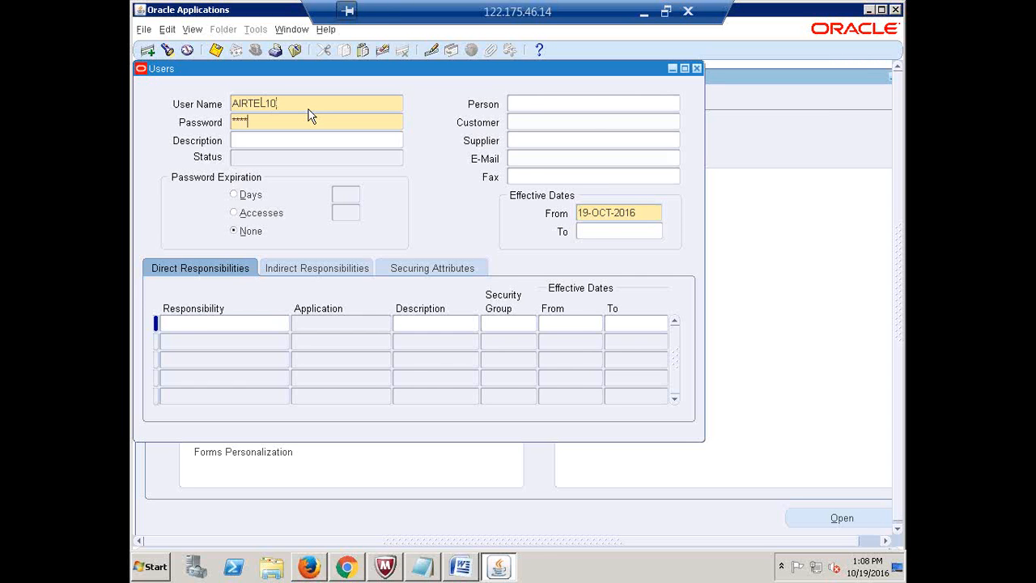
pyautogui.press('Tab')
pyautogui.write('****')
pyautogui.press('Tab')
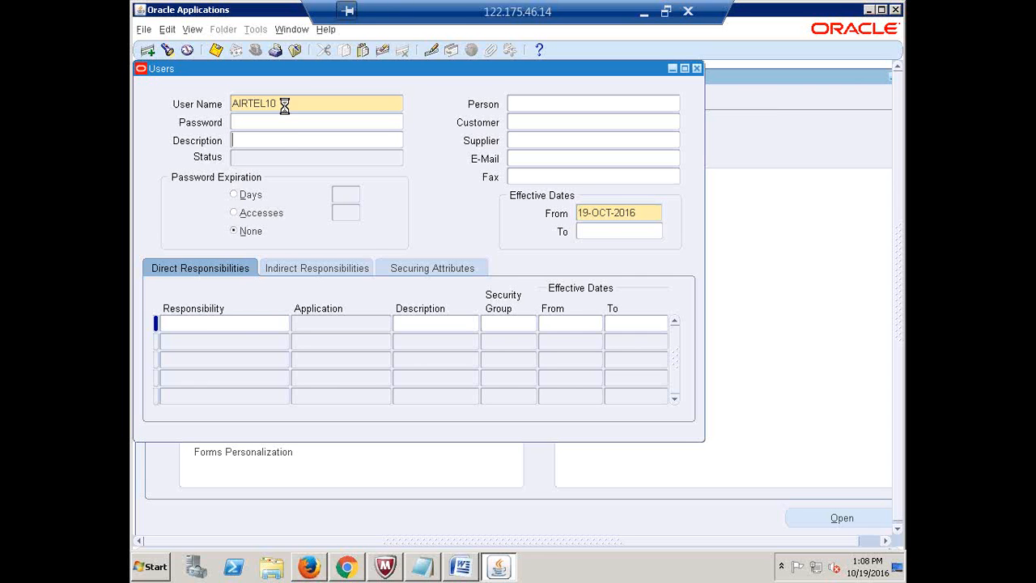
# Re-enter and confirm a new password for user AIRTEL10
pyautogui.doubleClick(287, 106)
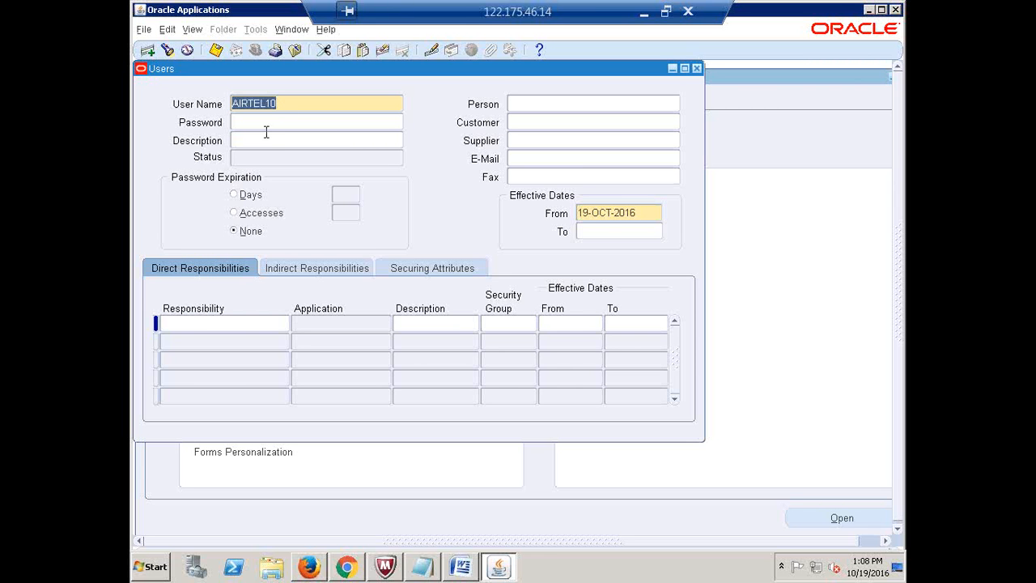
pyautogui.click(258, 119)
pyautogui.write('*******')
pyautogui.press('Tab')
pyautogui.write('***')
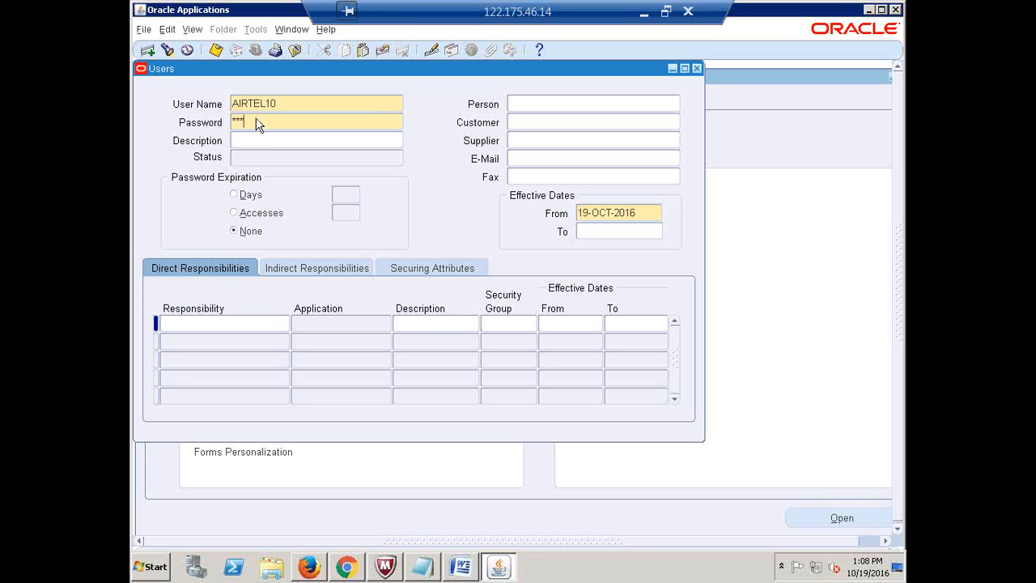
pyautogui.write('****')
pyautogui.press('Tab')
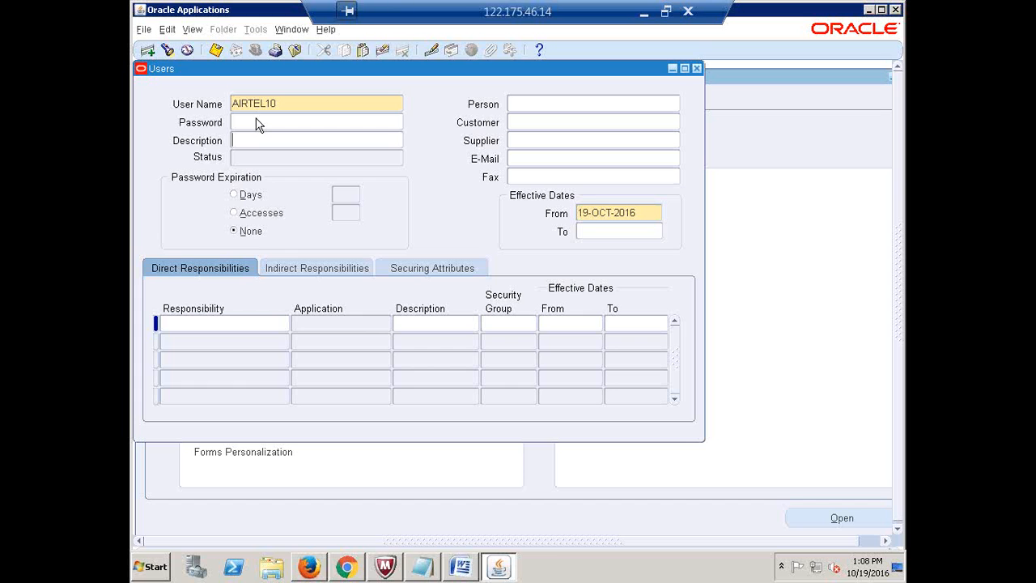
pyautogui.click(270, 322)
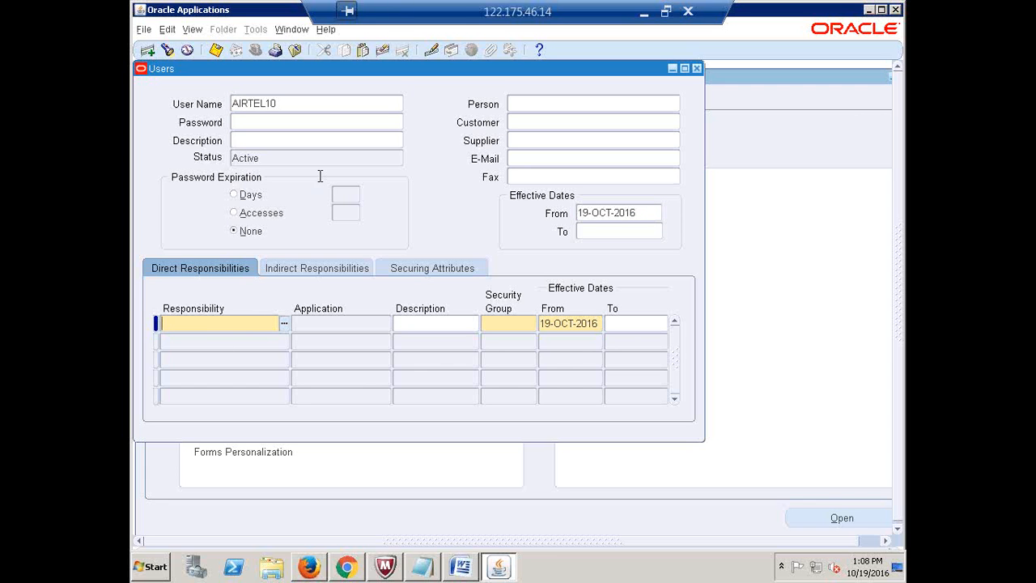
# Give AIRTEL10 the Airtel AP Invoice Process Analyst and Analyst1 responsibilities
pyautogui.doubleClick(296, 103)
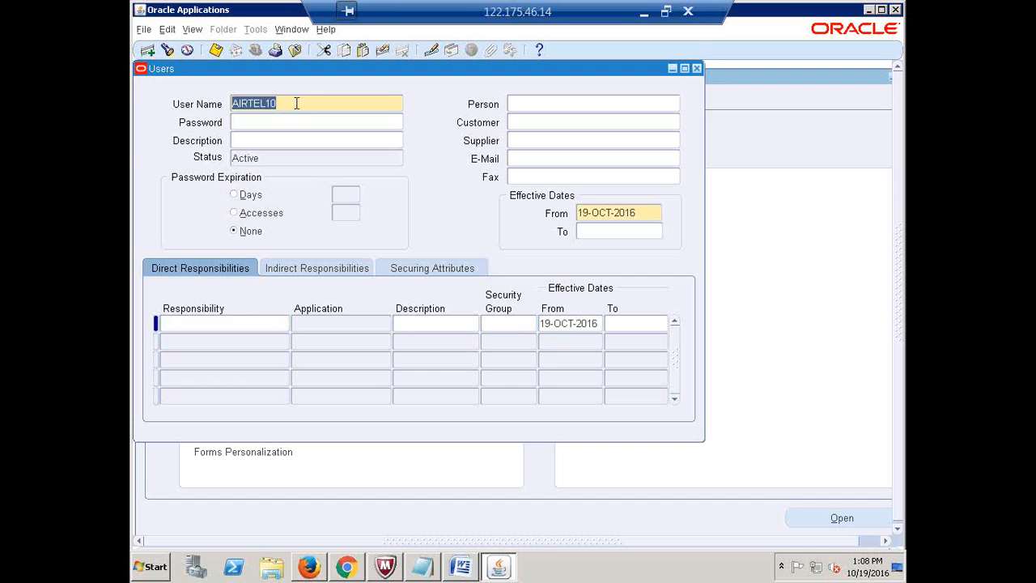
pyautogui.click(253, 323)
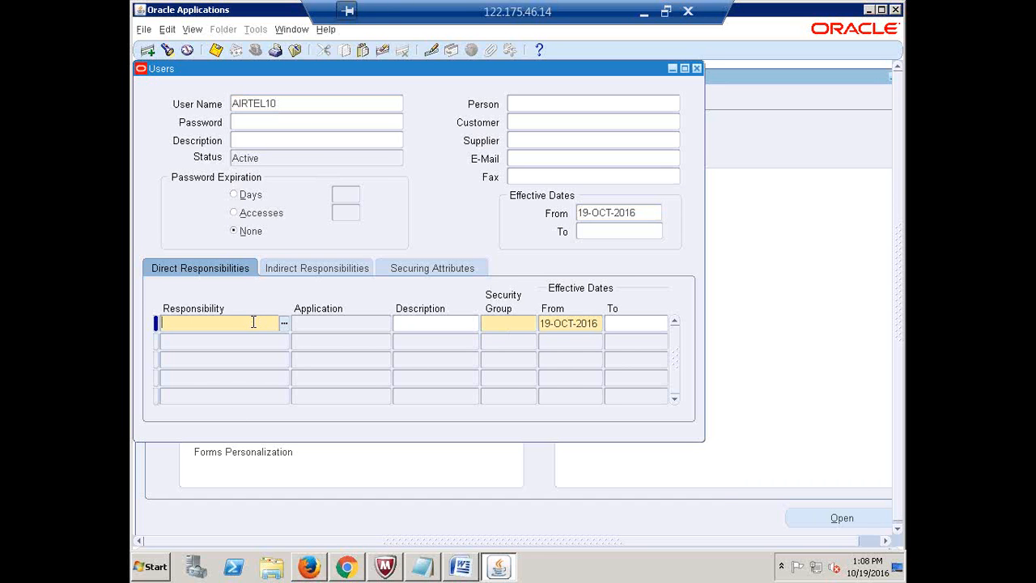
pyautogui.write('AIRTEL AP')
pyautogui.press('Tab')
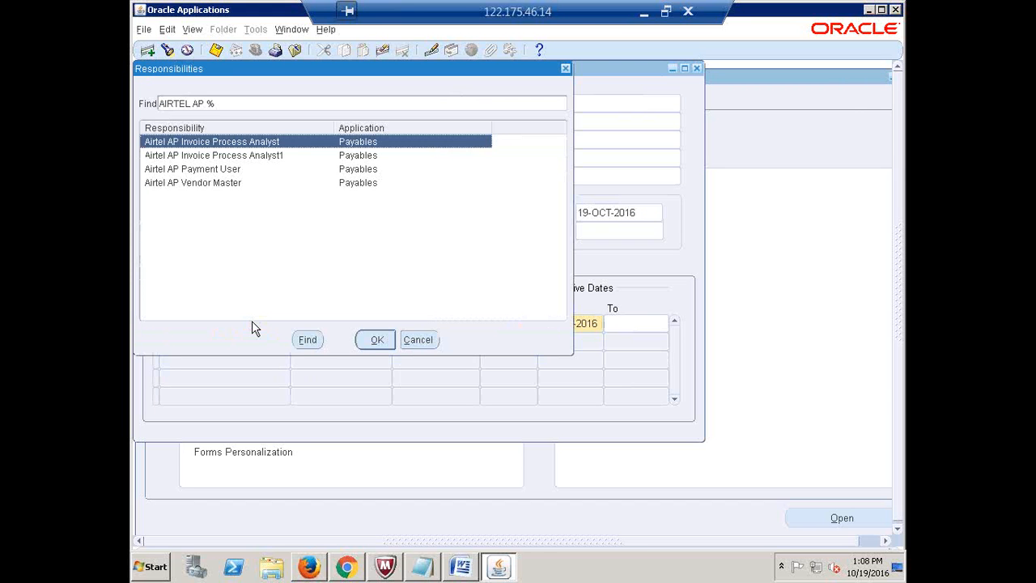
pyautogui.press('Return')
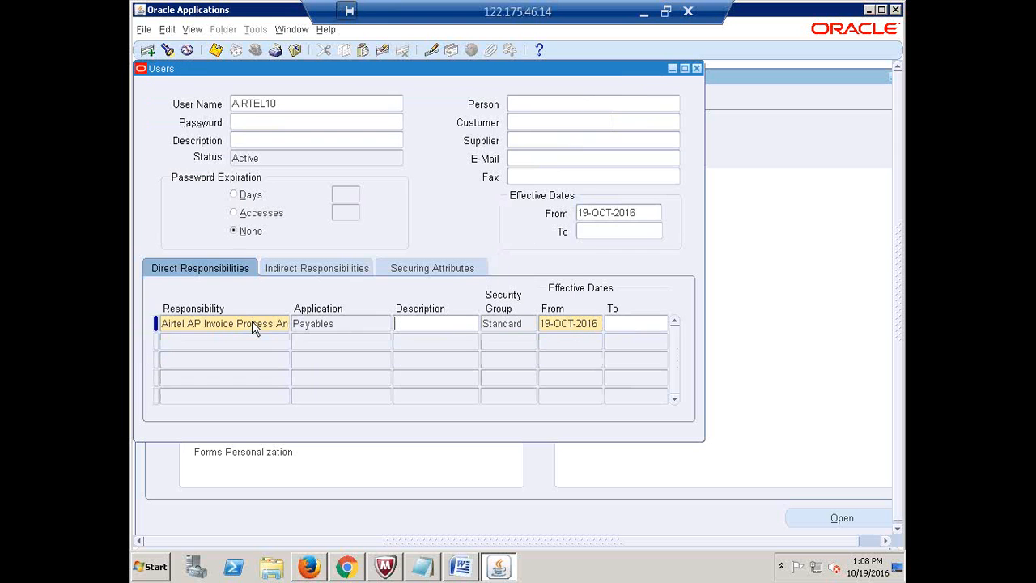
pyautogui.click(247, 340)
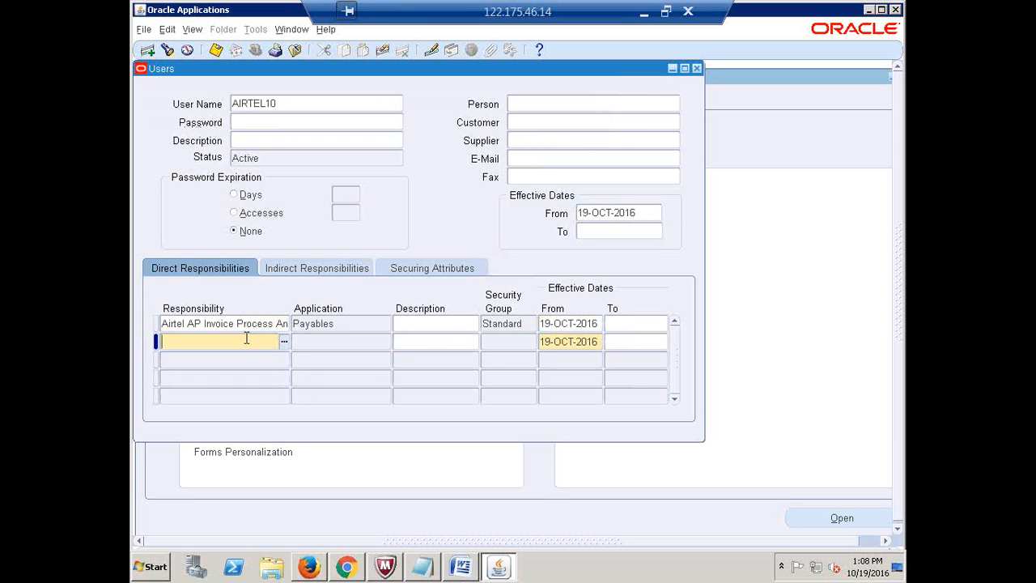
pyautogui.write('AIRTEL AP')
pyautogui.press('Tab')
pyautogui.press('Down')
pyautogui.press('Return')
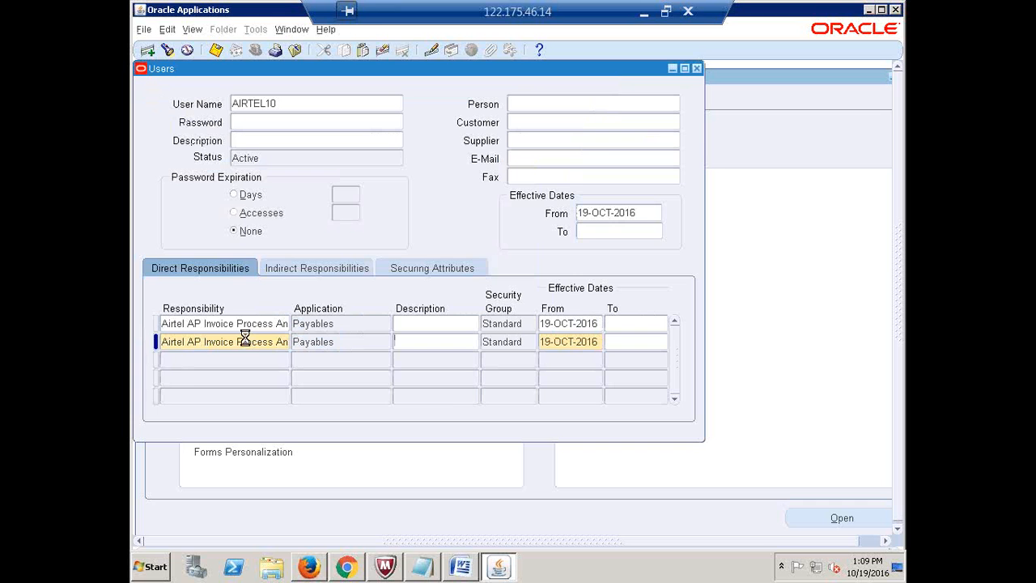
# Add the Airtel AP Payment User responsibility in the third row
pyautogui.press('Down')
pyautogui.write('AIRTEL')
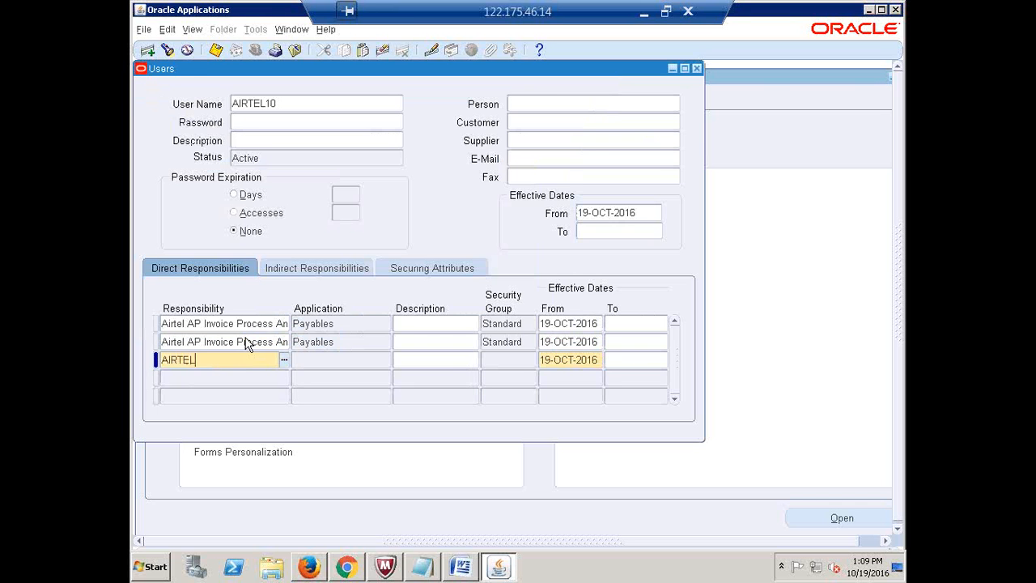
pyautogui.press('Tab')
pyautogui.press('Down')
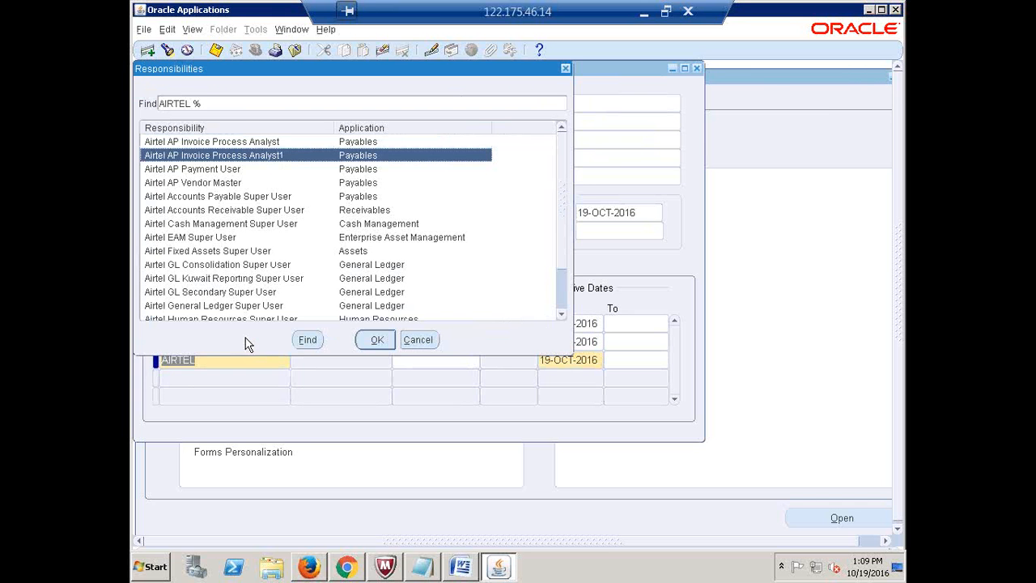
pyautogui.click(569, 67)
pyautogui.write('AIRTEL AP')
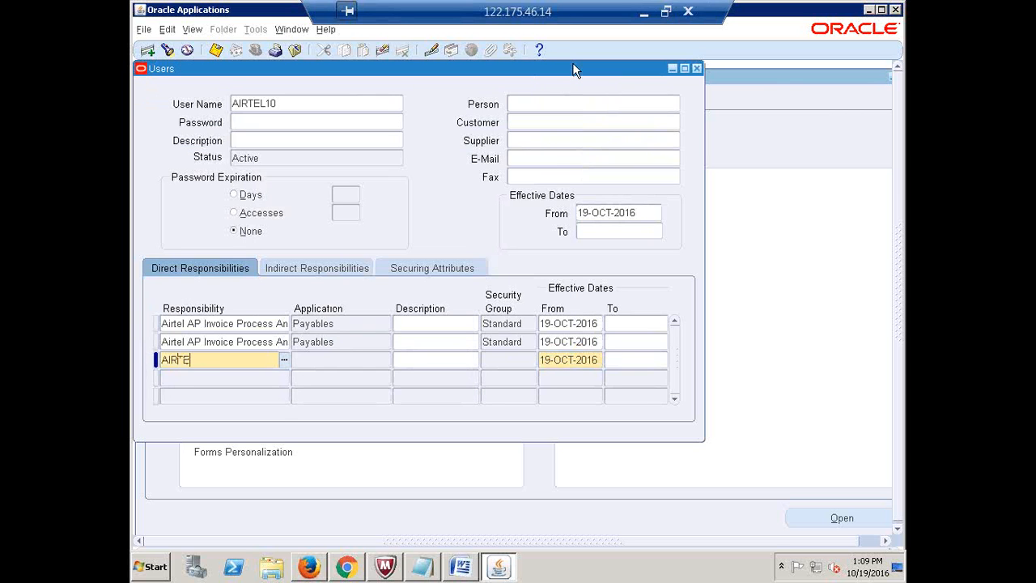
pyautogui.press('Tab')
pyautogui.press('Down')
pyautogui.press('Down')
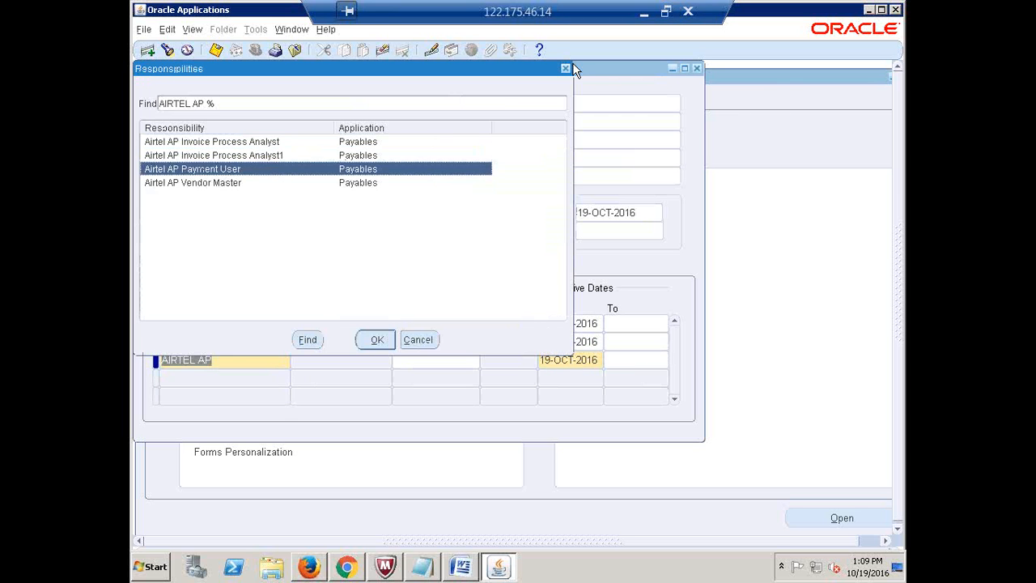
pyautogui.press('Return')
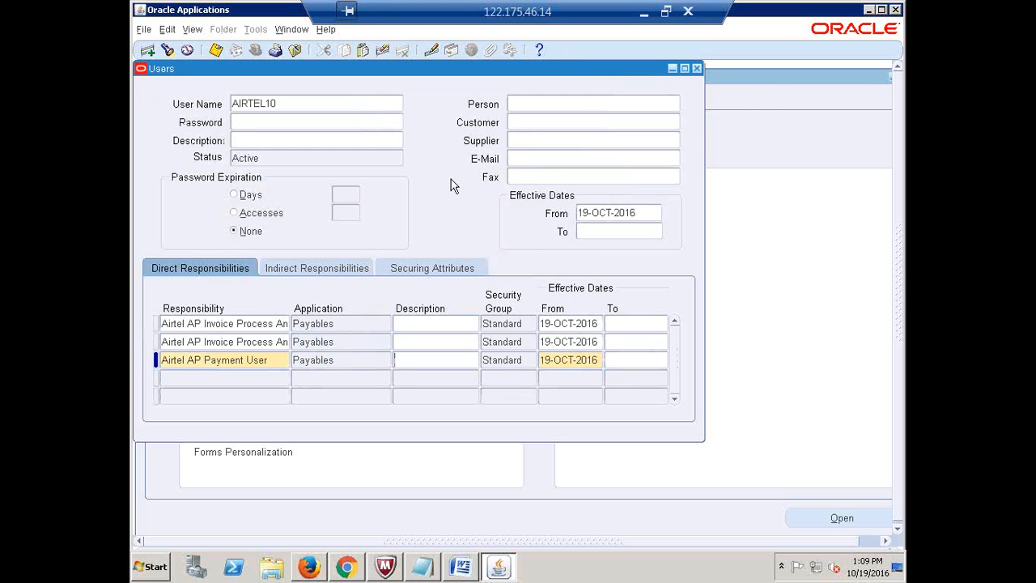
# Add Airtel AP Vendor Master as the fourth responsibility and close the Users form
pyautogui.click(234, 378)
pyautogui.write('AIRTEL AP')
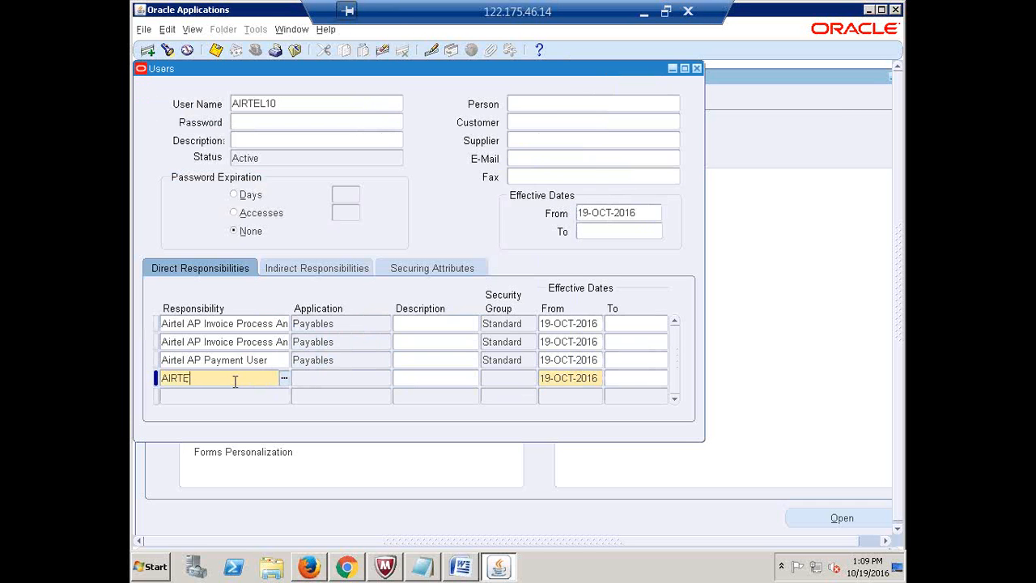
pyautogui.press('Down')
pyautogui.press('Down')
pyautogui.press('Down')
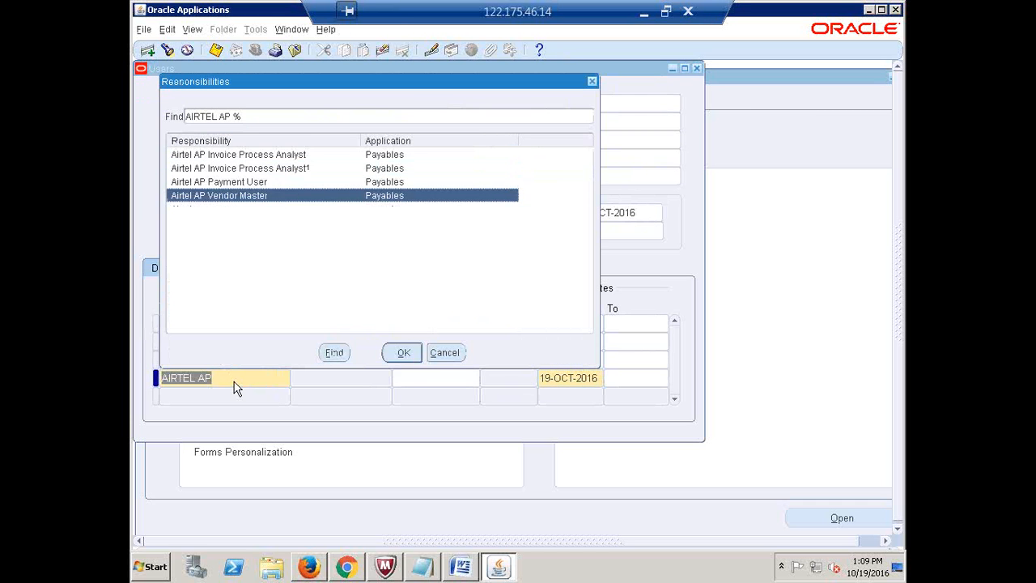
pyautogui.press('Return')
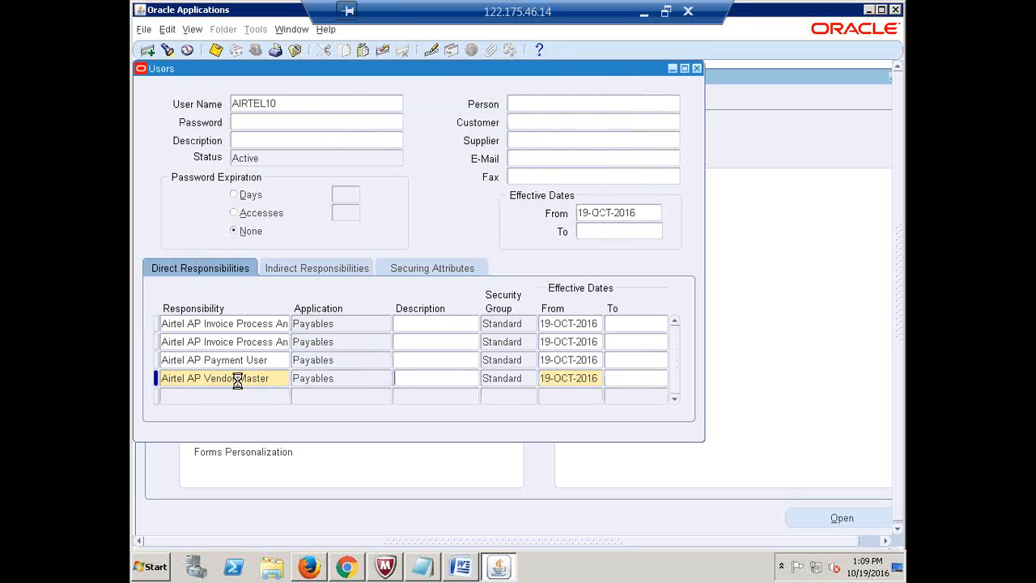
pyautogui.click(697, 68)
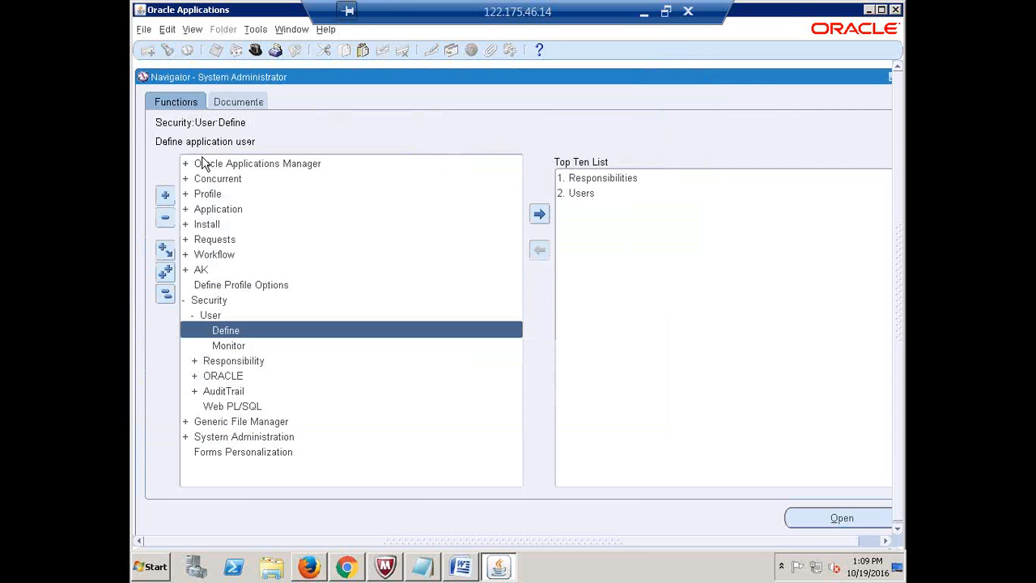
# Collapse the Navigator tree, then close Oracle Applications and confirm the exit
pyautogui.click(166, 293)
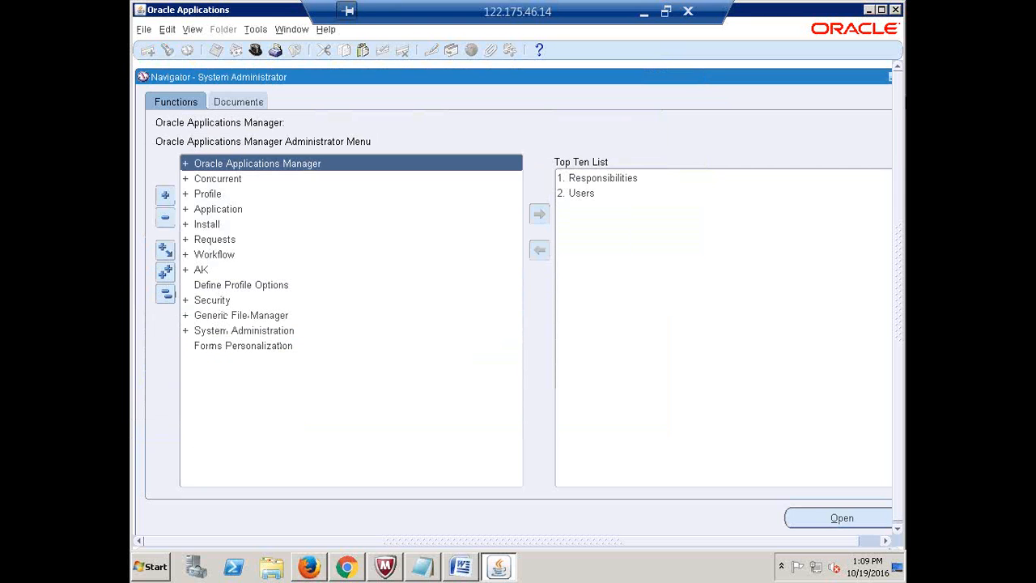
pyautogui.click(895, 11)
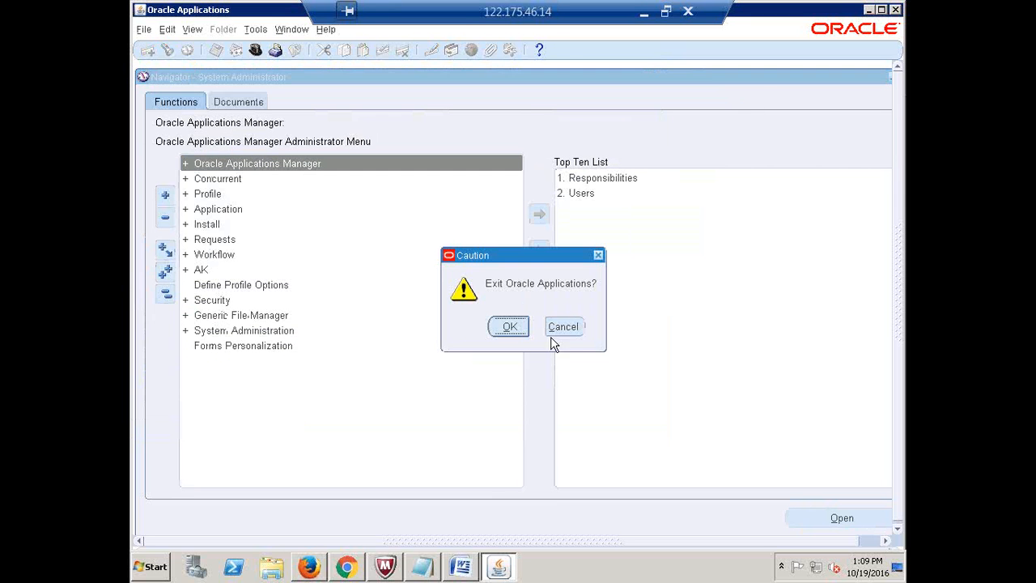
pyautogui.click(510, 327)
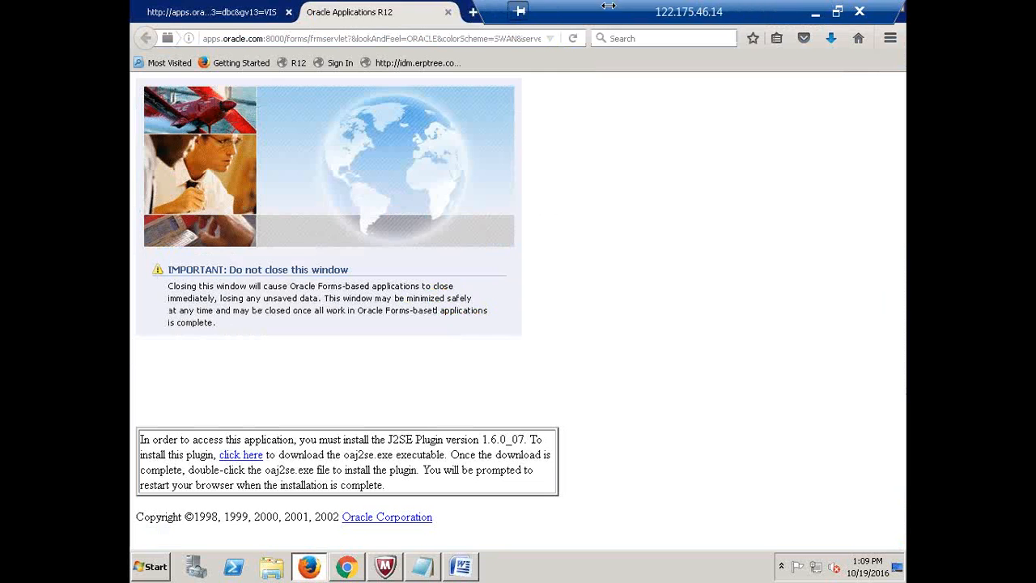
# Log in to the R12 E-Business Suite page as AIRTEL10 with its password
pyautogui.click(448, 11)
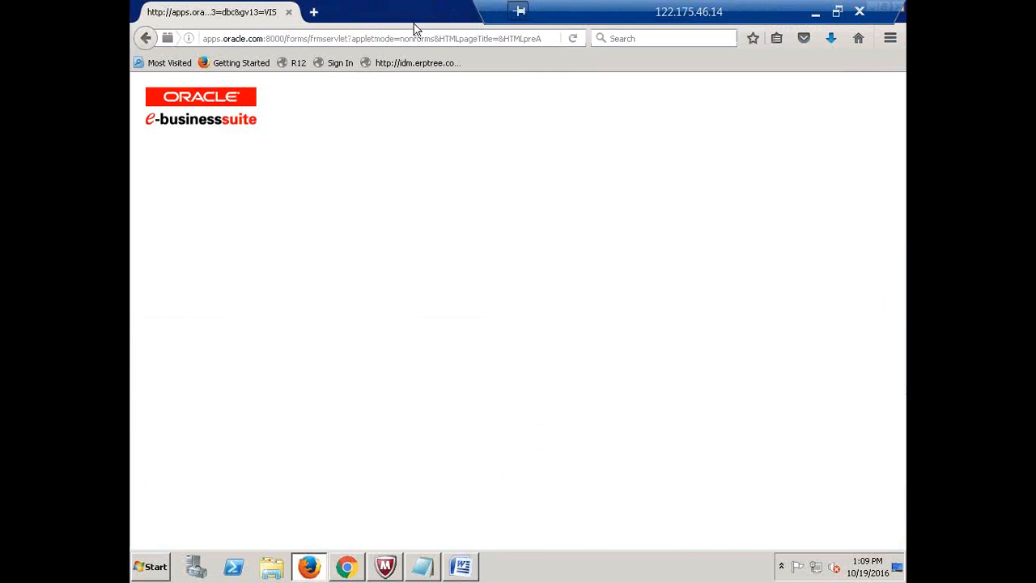
pyautogui.click(334, 63)
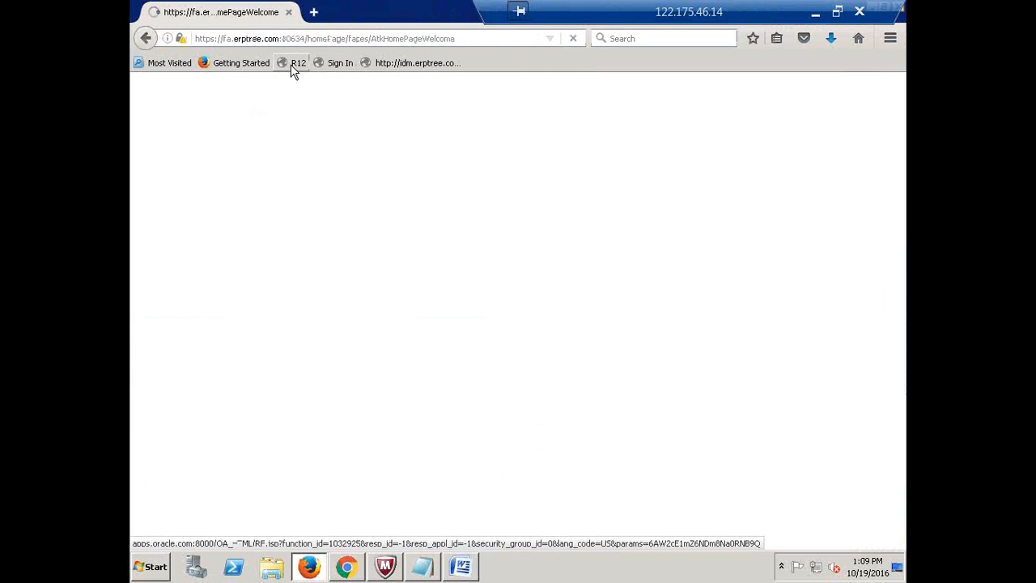
pyautogui.click(295, 65)
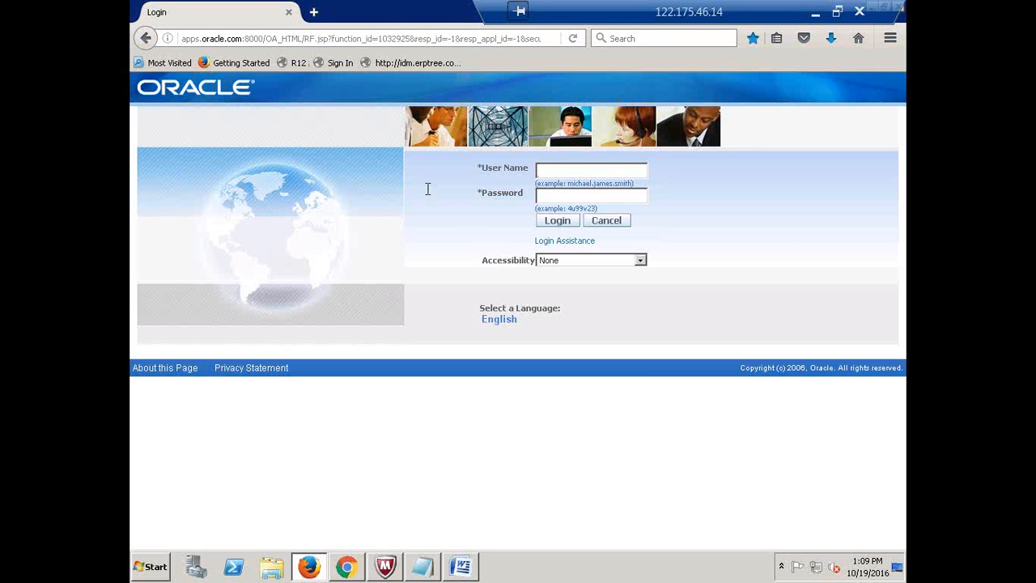
pyautogui.write('AIRTEL10')
pyautogui.press('Tab')
pyautogui.write('******')
pyautogui.press('Tab')
pyautogui.press('Return')
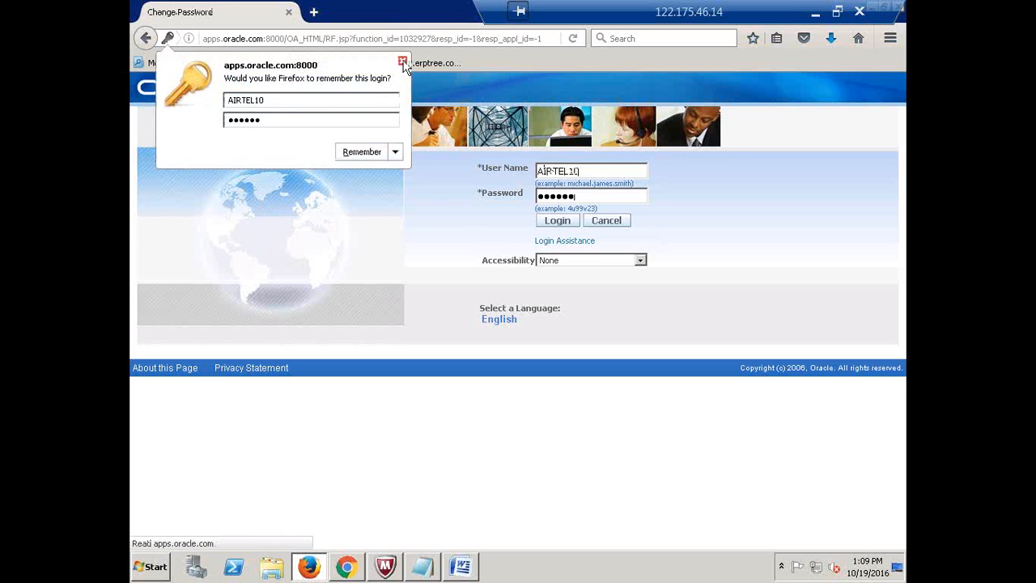
# Decline the browser's remember-login offer and skip the password change
pyautogui.click(402, 62)
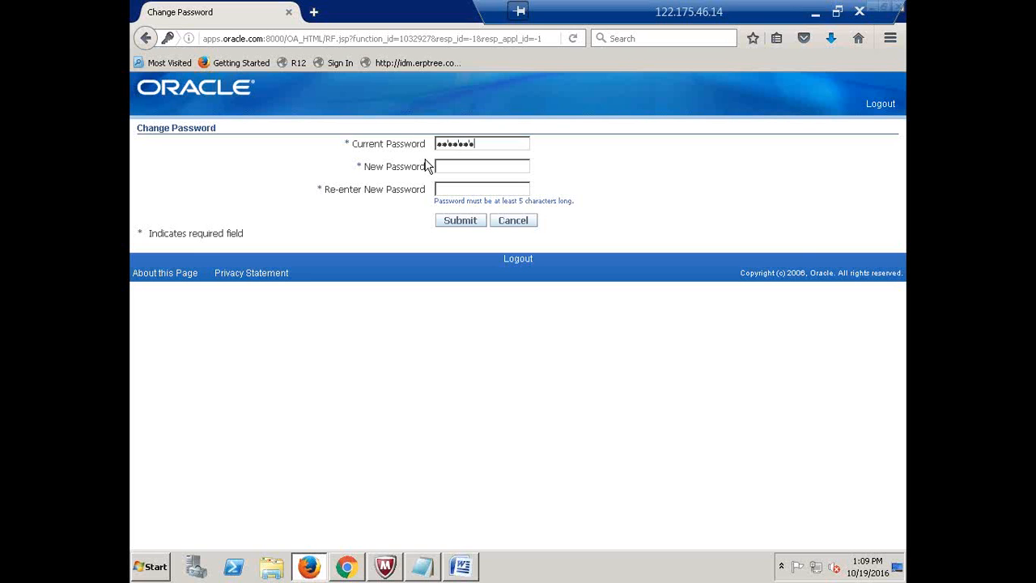
pyautogui.press('BackSpace')
pyautogui.press('BackSpace')
pyautogui.press('BackSpace')
pyautogui.press('BackSpace')
pyautogui.press('BackSpace')
pyautogui.press('BackSpace')
pyautogui.press('Return')
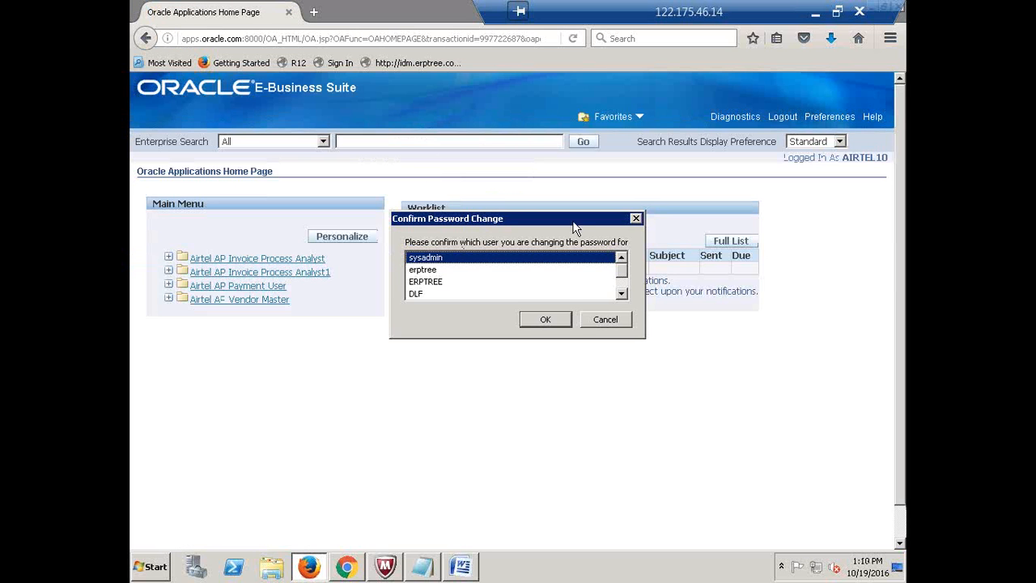
# Launch Invoices > Entry > Invoice Batches under Airtel AP Invoice Process Analyst and acknowledge the APP-SQLAP-10199 error
pyautogui.click(636, 218)
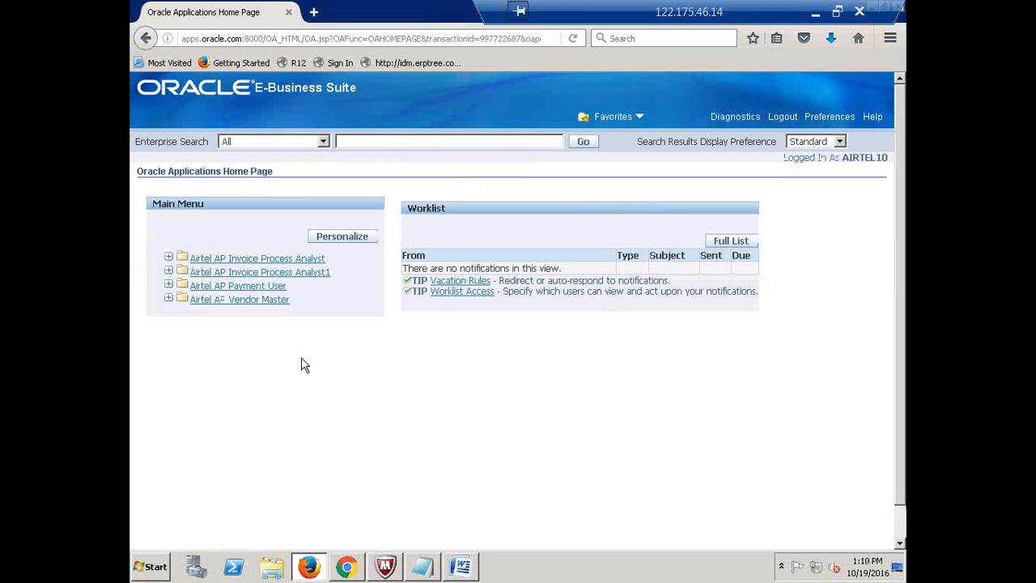
pyautogui.click(264, 286)
pyautogui.click(243, 259)
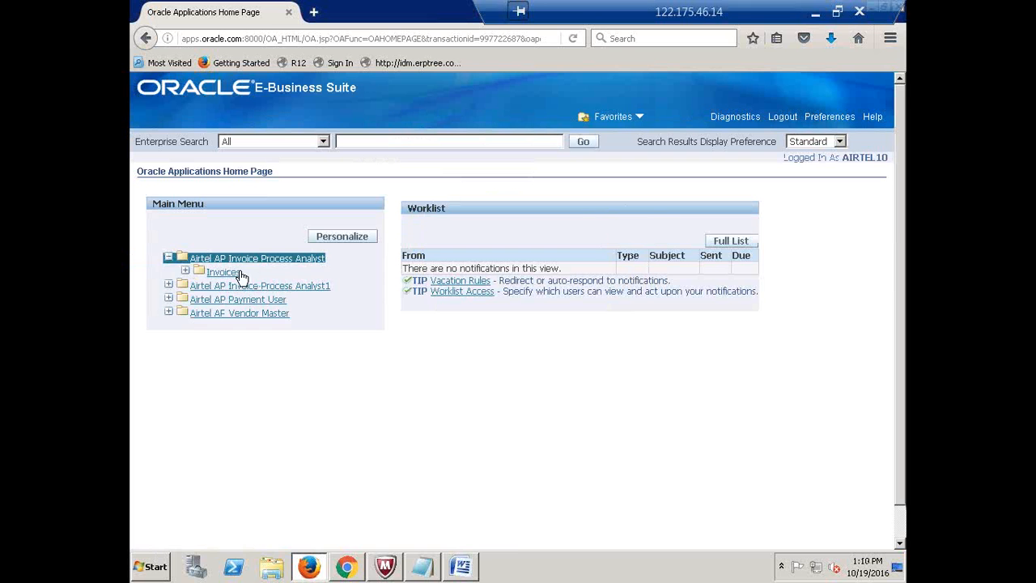
pyautogui.click(225, 273)
pyautogui.click(232, 286)
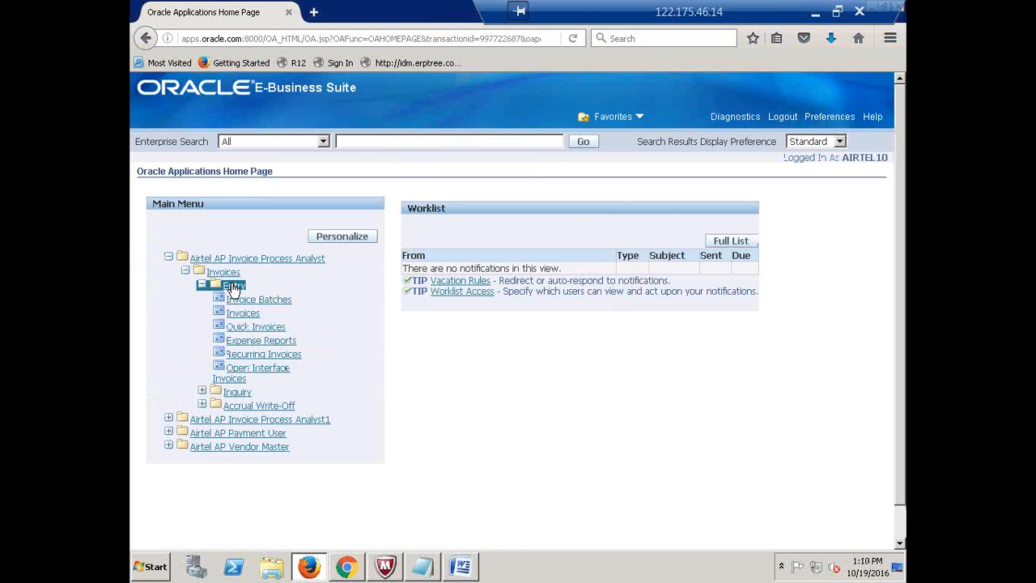
pyautogui.click(243, 301)
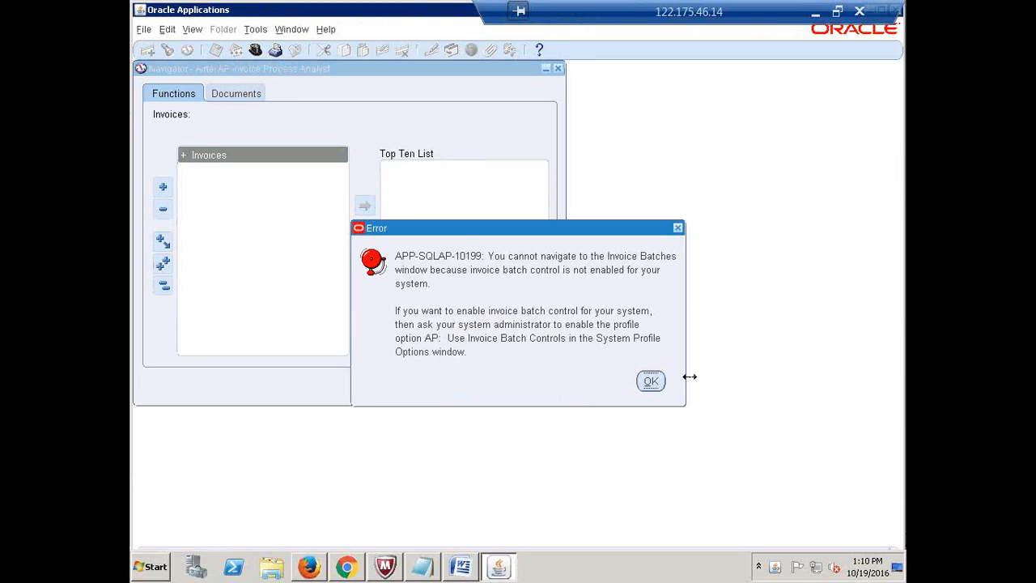
pyautogui.click(651, 381)
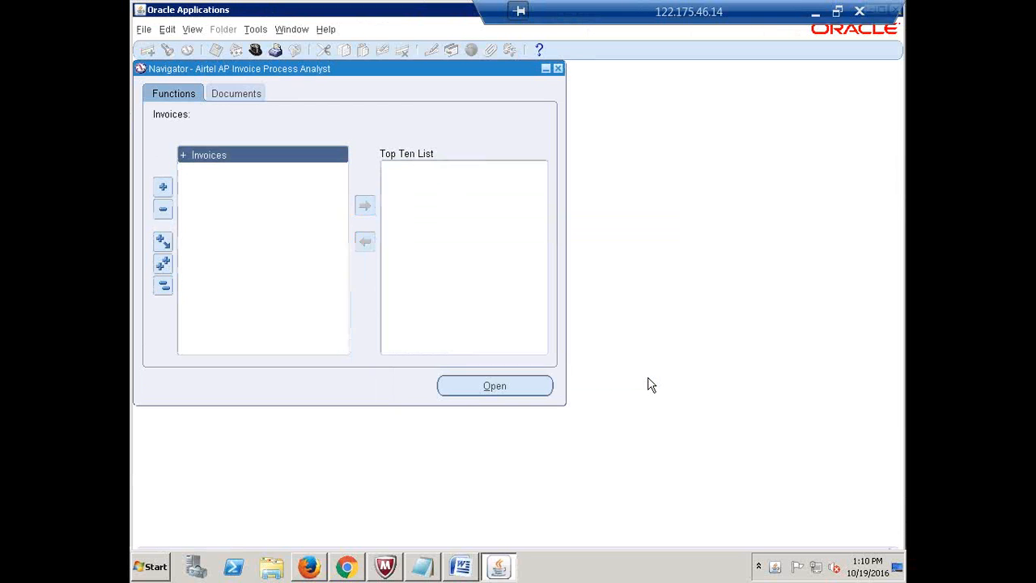
pyautogui.click(255, 50)
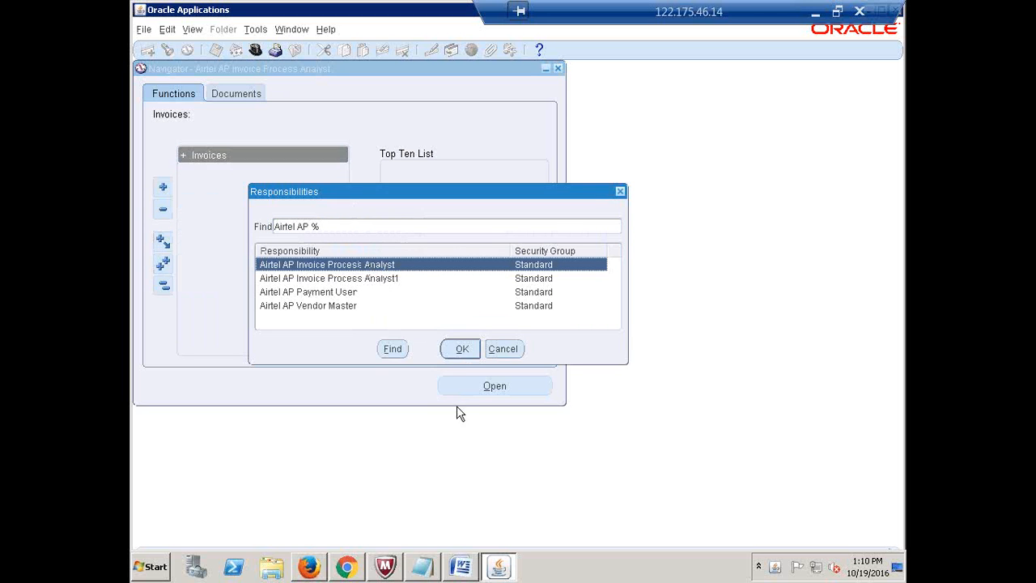
pyautogui.click(464, 353)
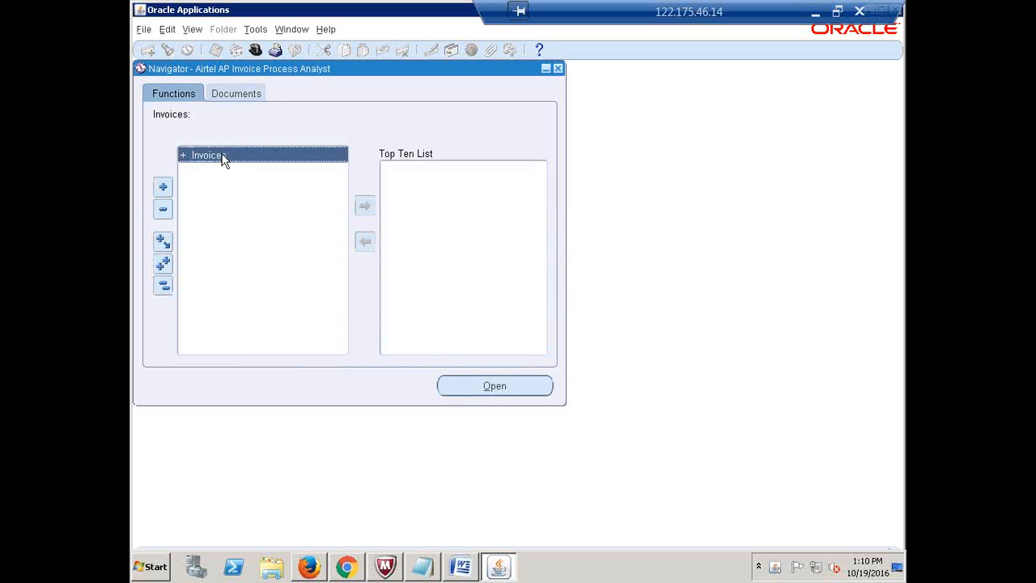
pyautogui.doubleClick(222, 156)
pyautogui.doubleClick(216, 170)
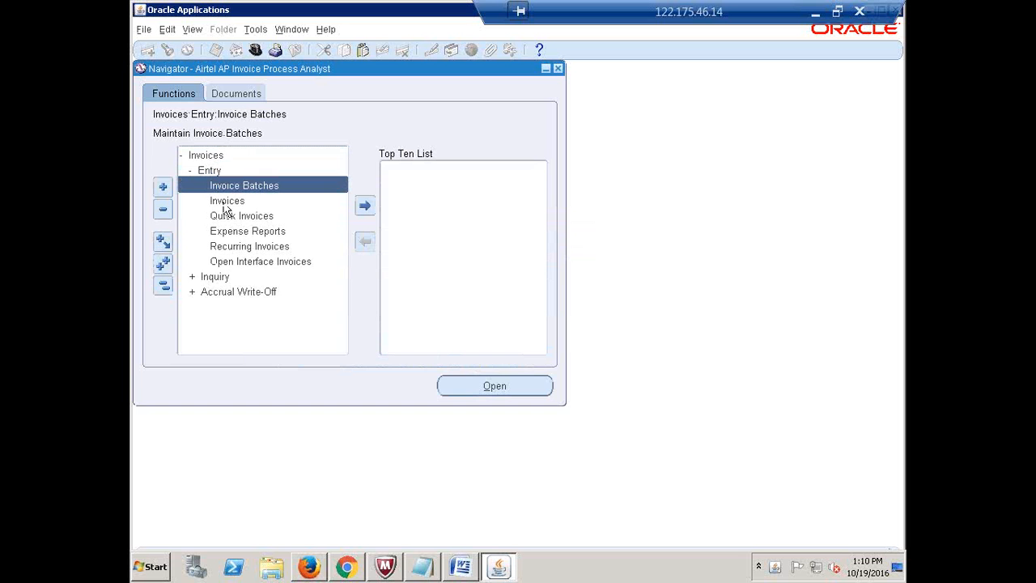
pyautogui.doubleClick(232, 278)
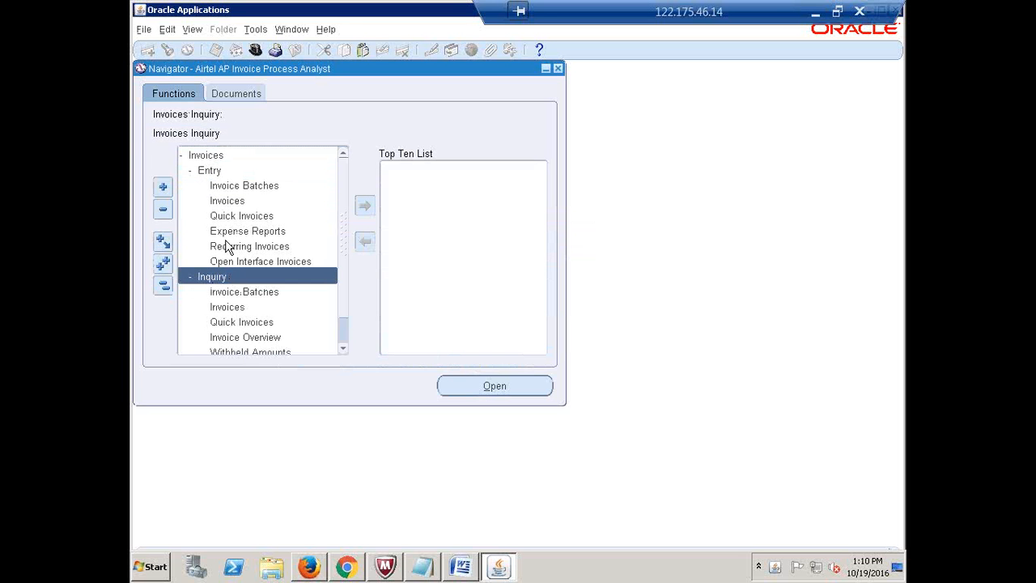
pyautogui.click(207, 157)
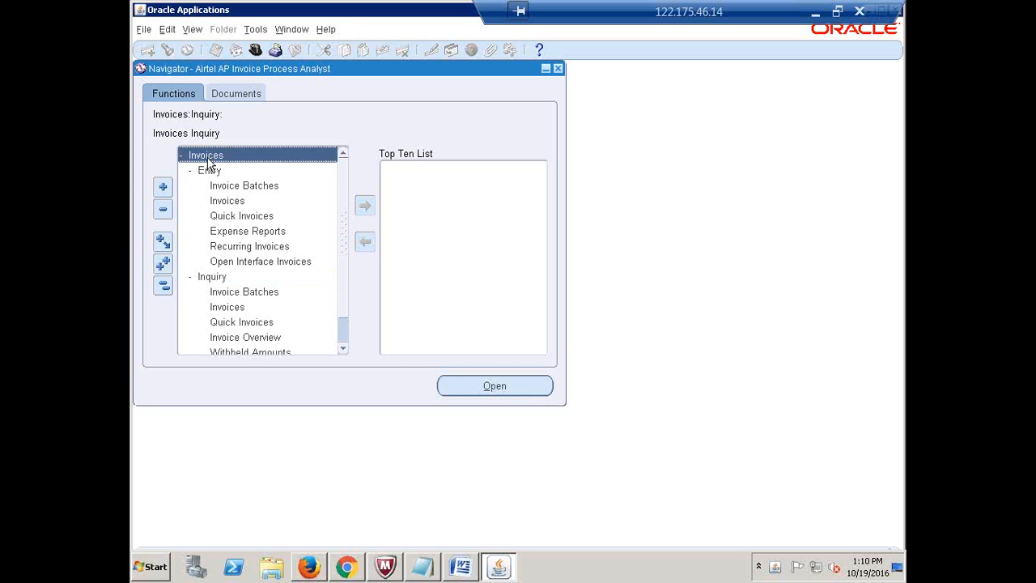
pyautogui.click(218, 283)
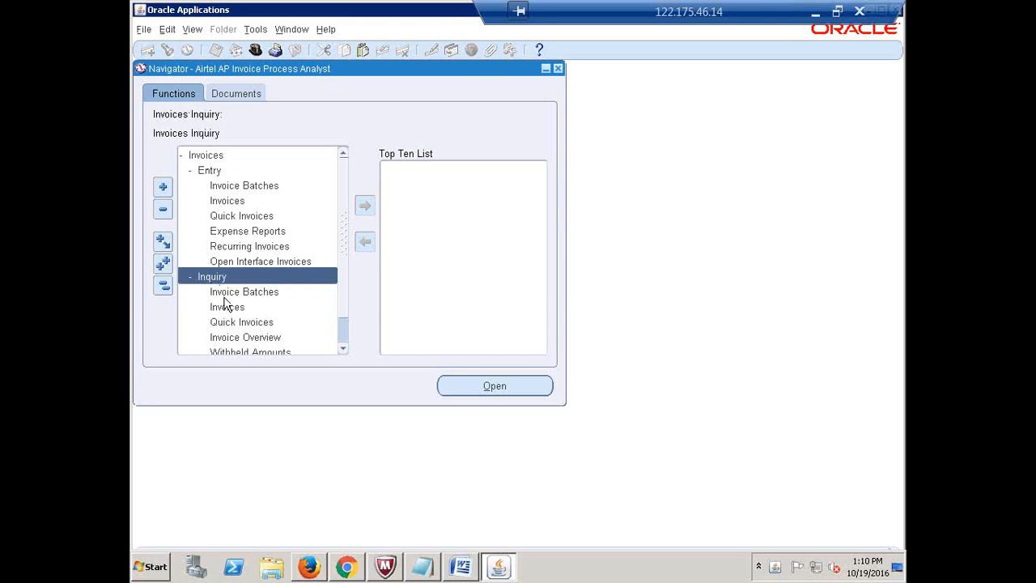
pyautogui.scroll(-1, 345, 296)
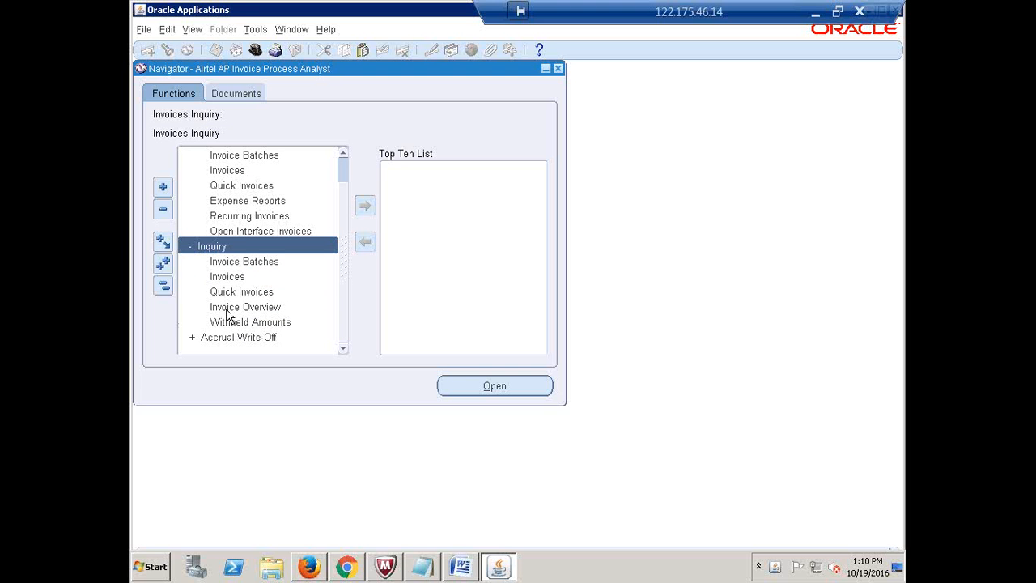
pyautogui.click(162, 285)
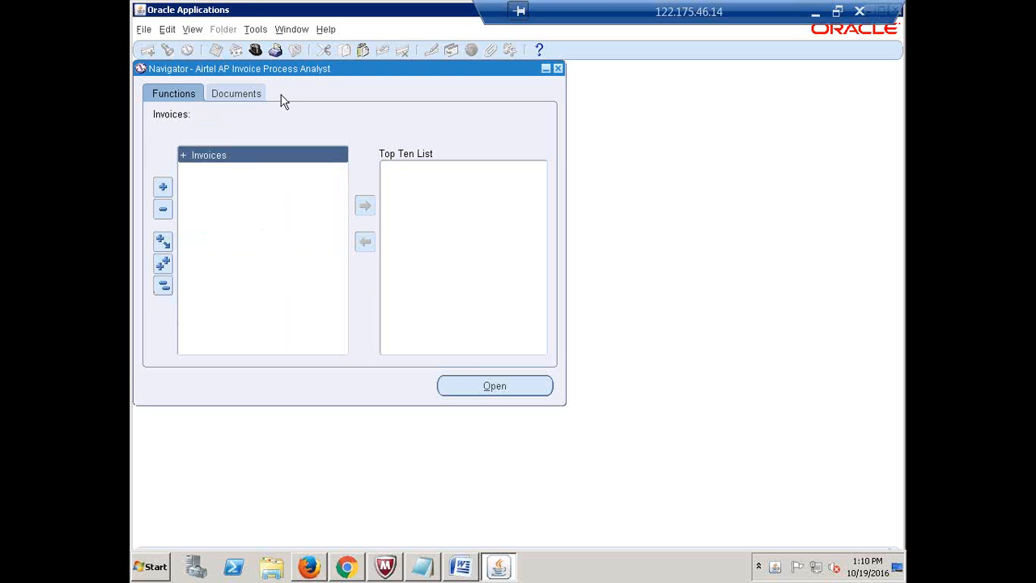
pyautogui.click(258, 50)
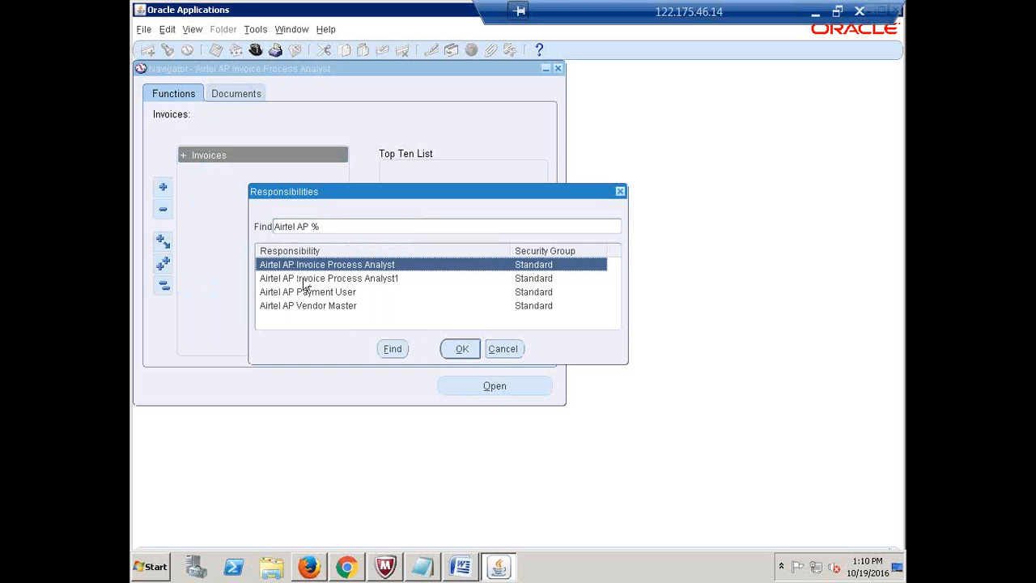
pyautogui.click(311, 281)
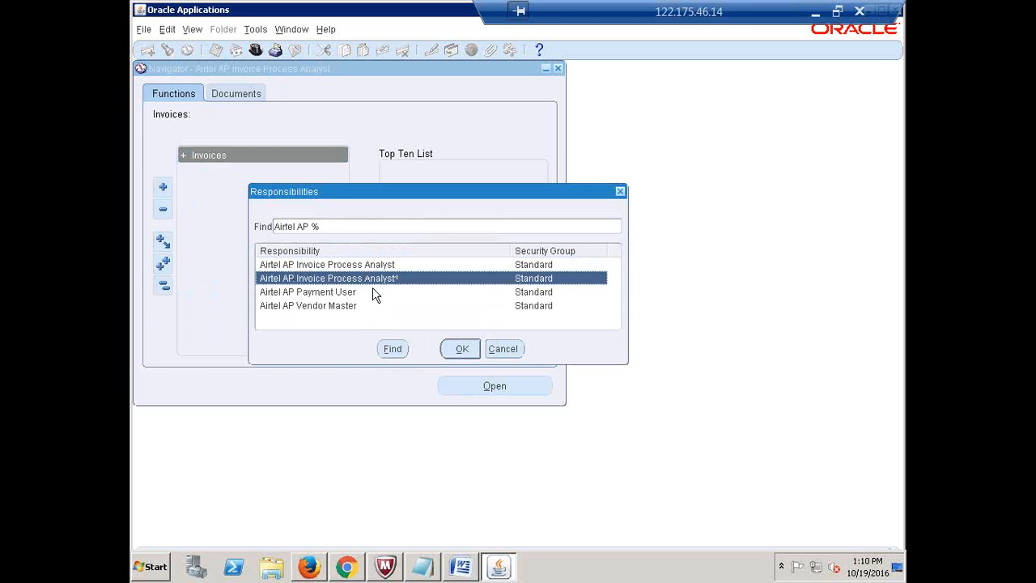
pyautogui.click(508, 352)
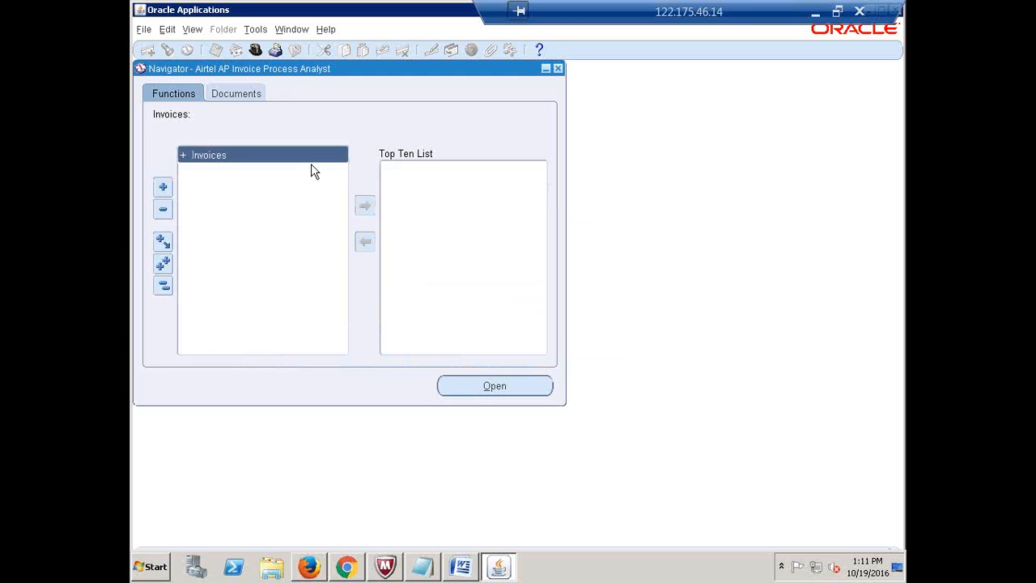
# Start a single new request, view the reports list, then close without submitting
pyautogui.click(197, 31)
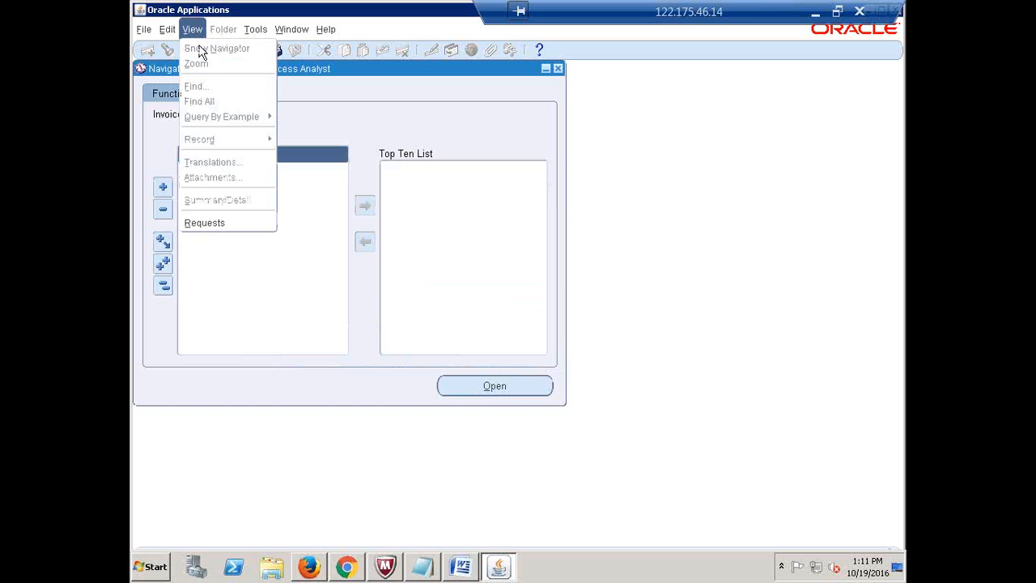
pyautogui.click(218, 222)
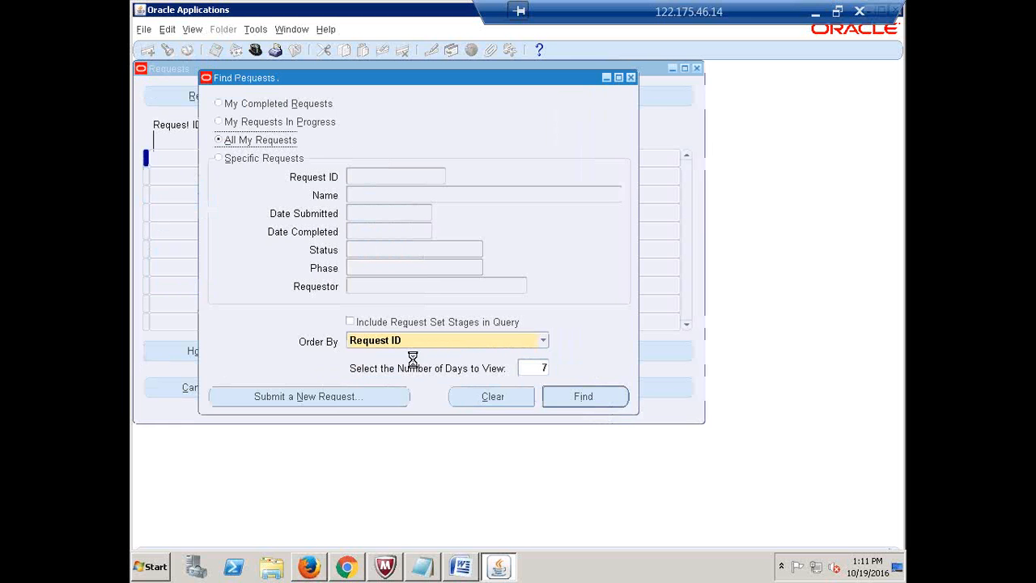
pyautogui.click(384, 397)
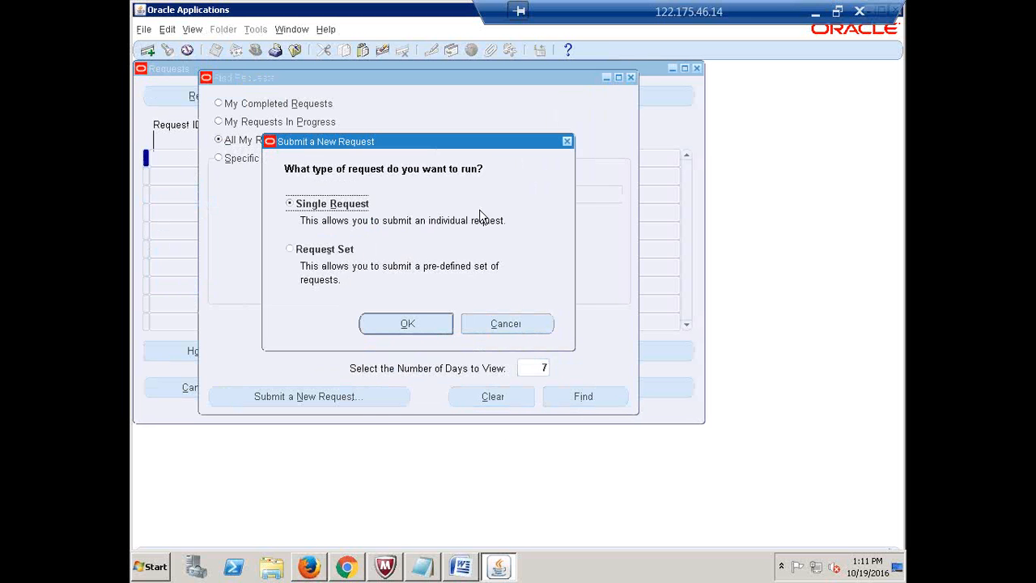
pyautogui.click(409, 324)
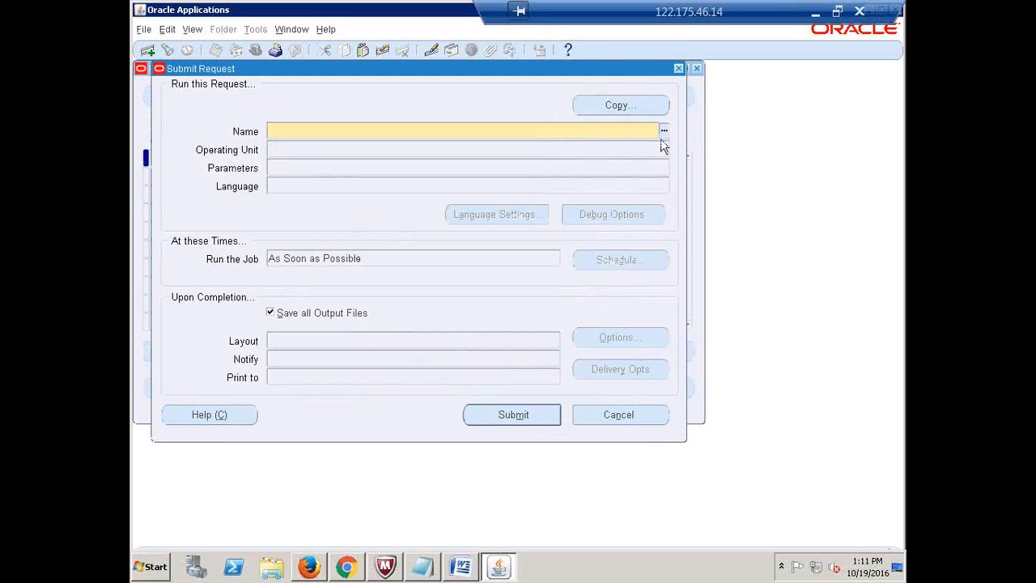
pyautogui.click(663, 129)
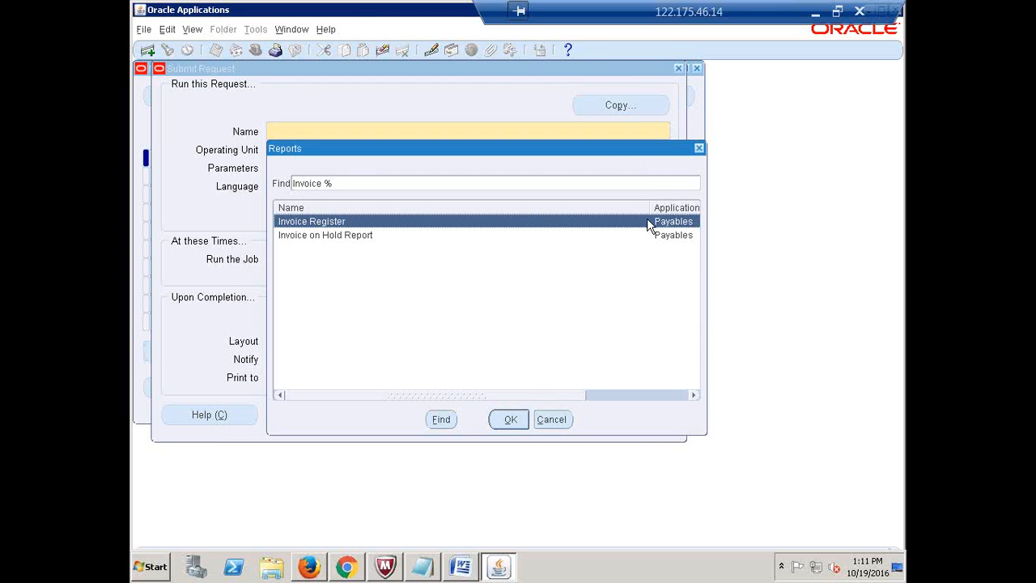
pyautogui.click(699, 148)
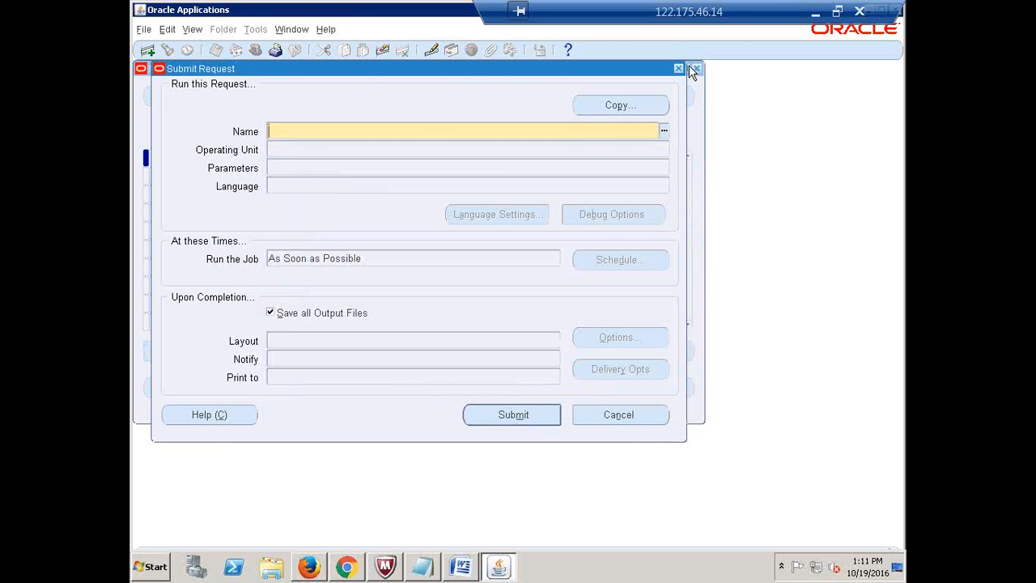
pyautogui.click(679, 67)
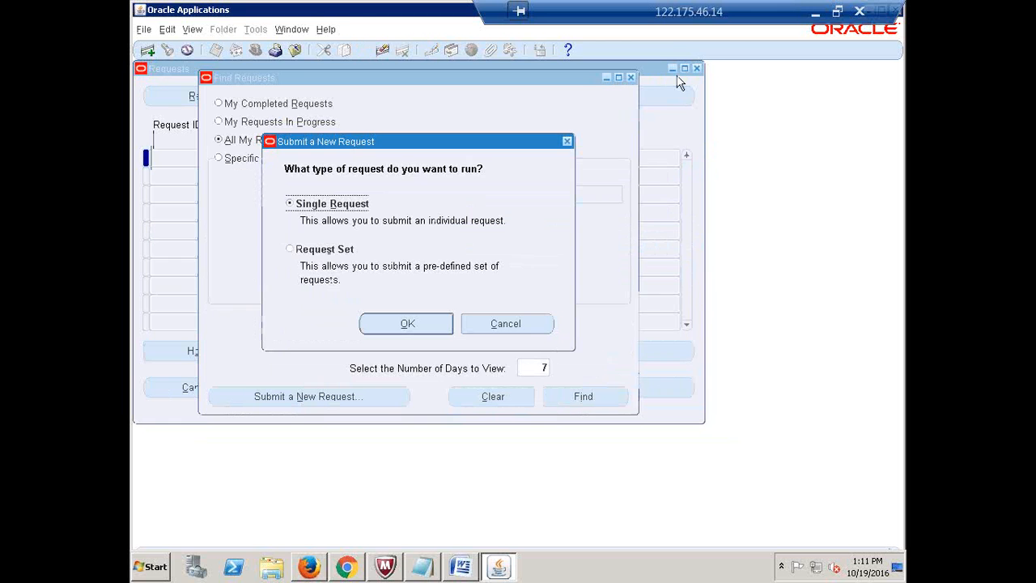
pyautogui.click(566, 141)
pyautogui.click(631, 77)
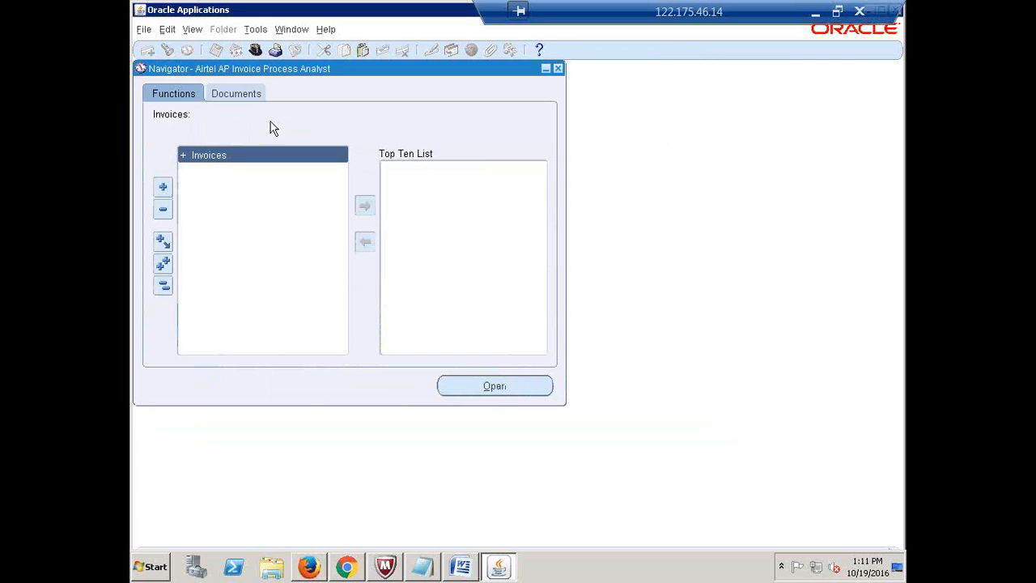
# Switch to Airtel AP Invoice Process Analyst1 and inspect its Invoices functions
pyautogui.click(255, 50)
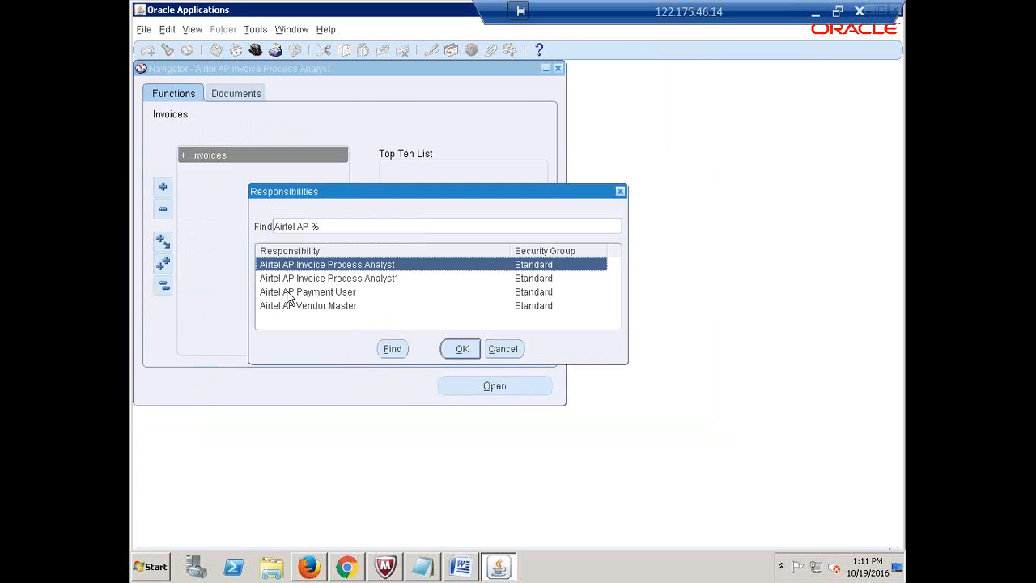
pyautogui.click(327, 279)
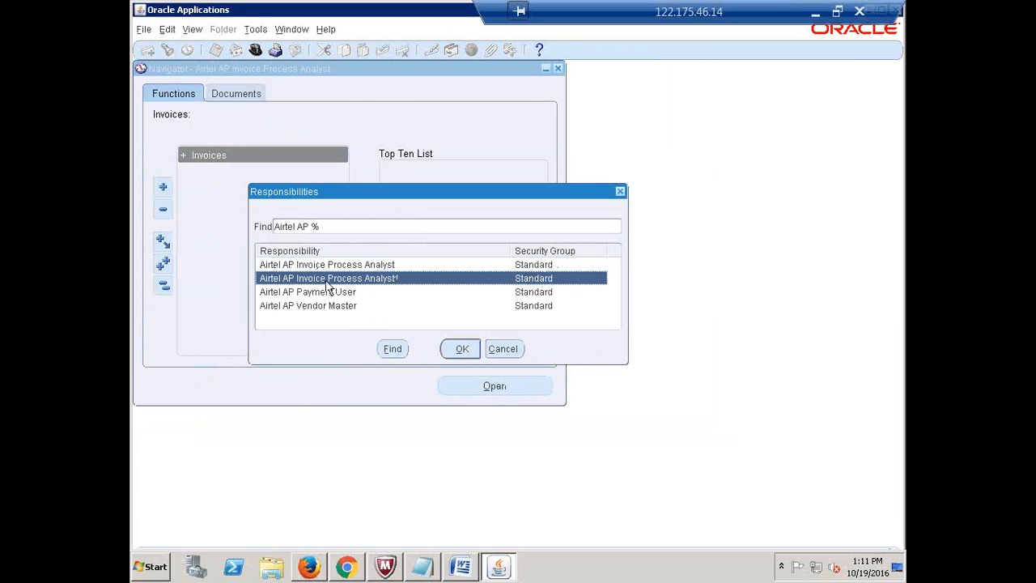
pyautogui.click(461, 348)
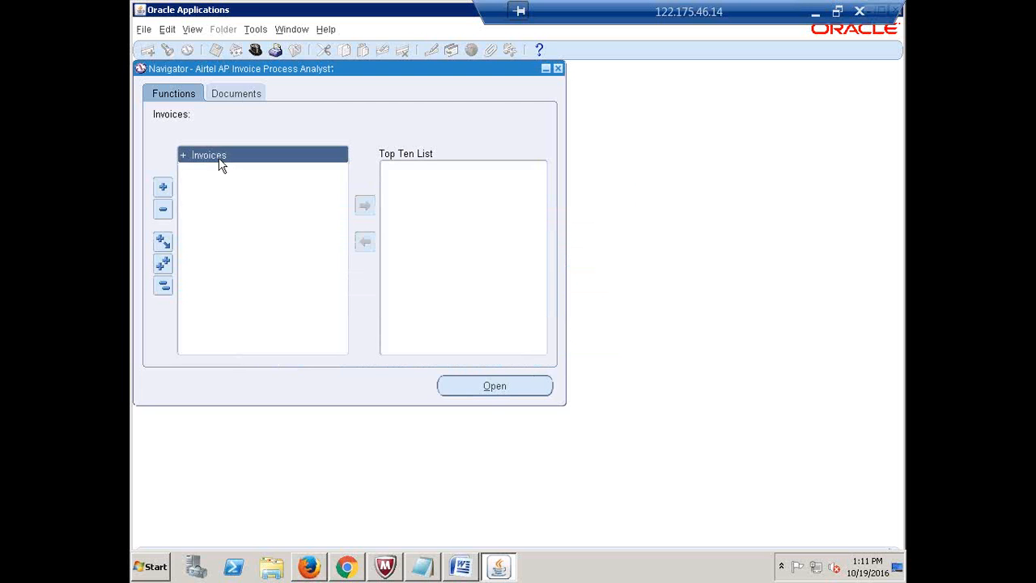
pyautogui.doubleClick(220, 162)
pyautogui.doubleClick(202, 156)
# Select Invoice Register as a new single request, then cancel back to the Navigator
pyautogui.click(191, 29)
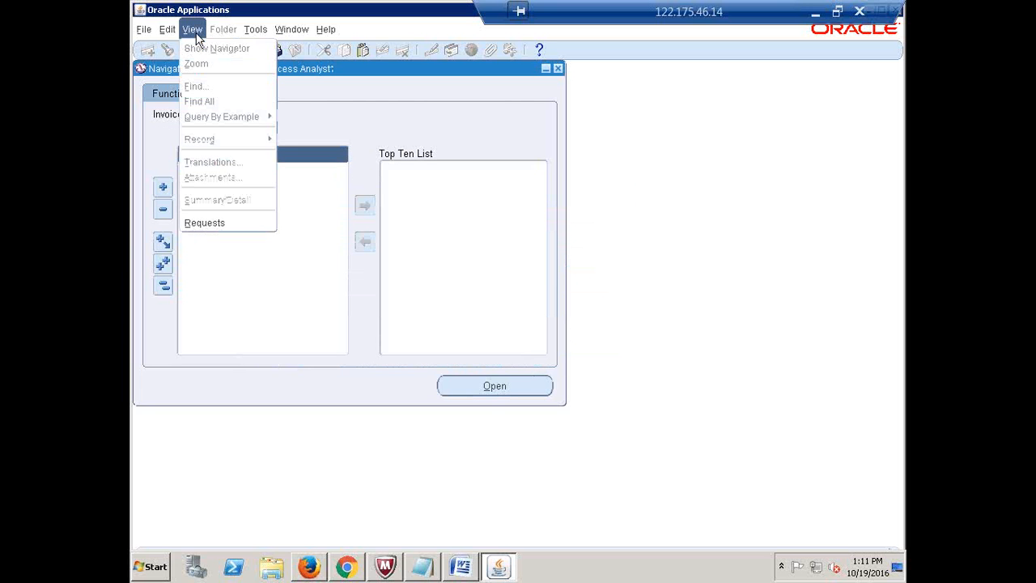
pyautogui.click(213, 222)
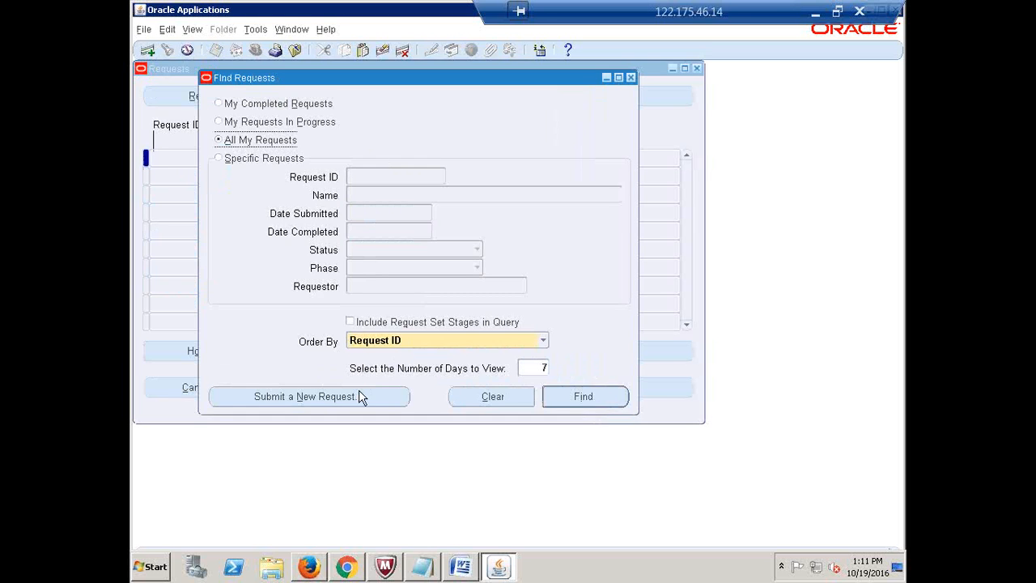
pyautogui.click(361, 397)
pyautogui.click(380, 328)
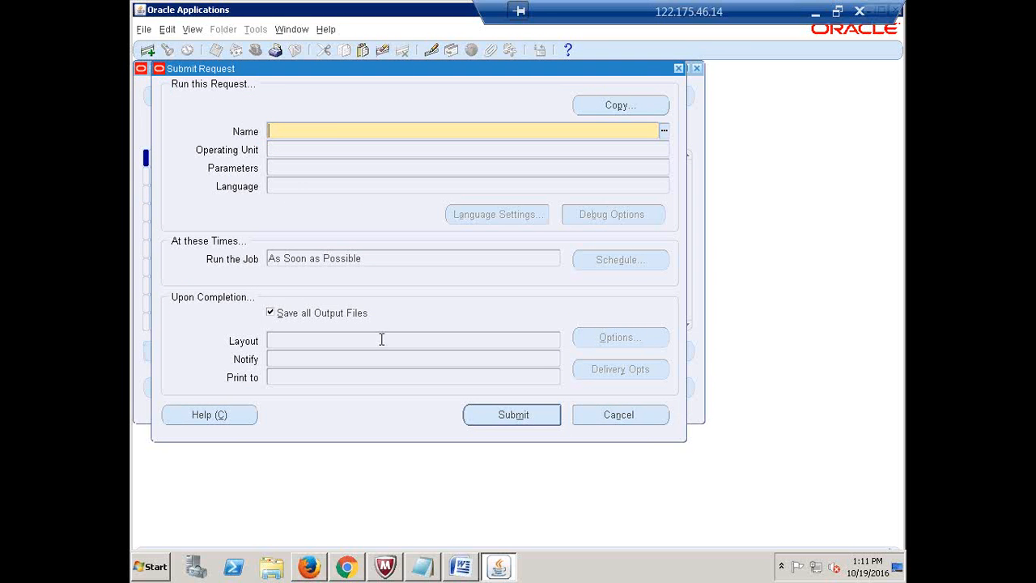
pyautogui.click(664, 130)
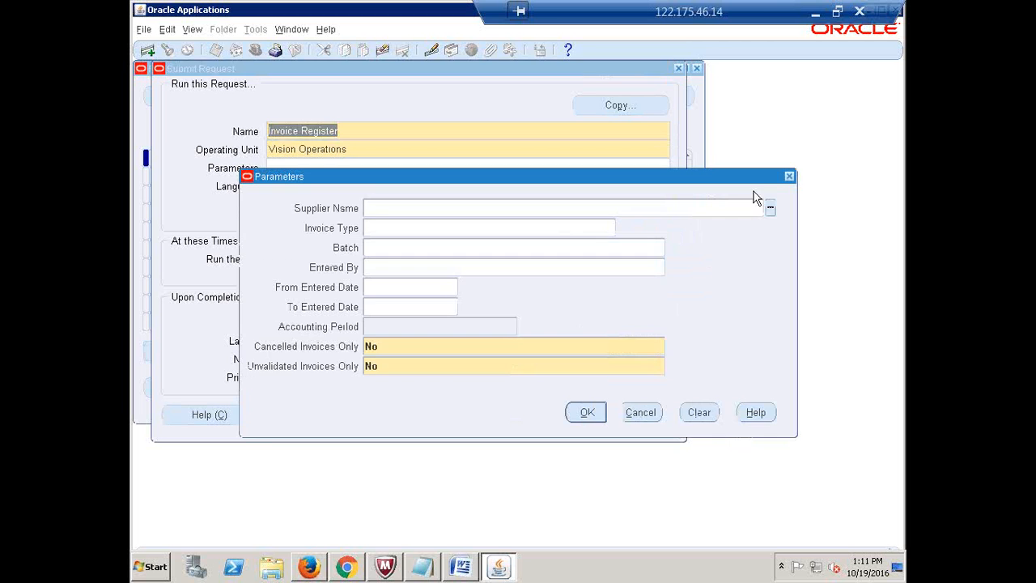
pyautogui.click(789, 175)
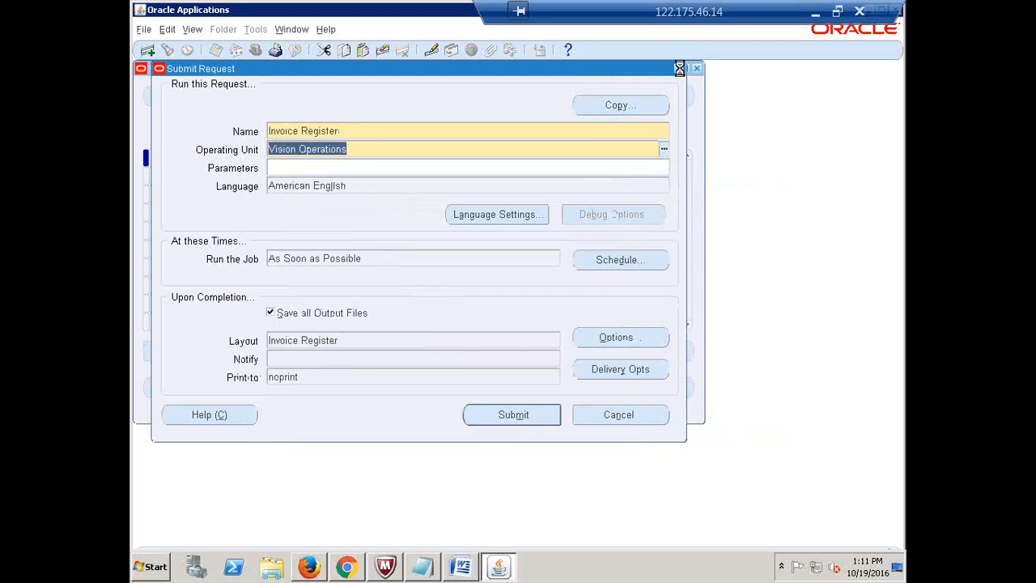
pyautogui.click(678, 68)
pyautogui.click(567, 142)
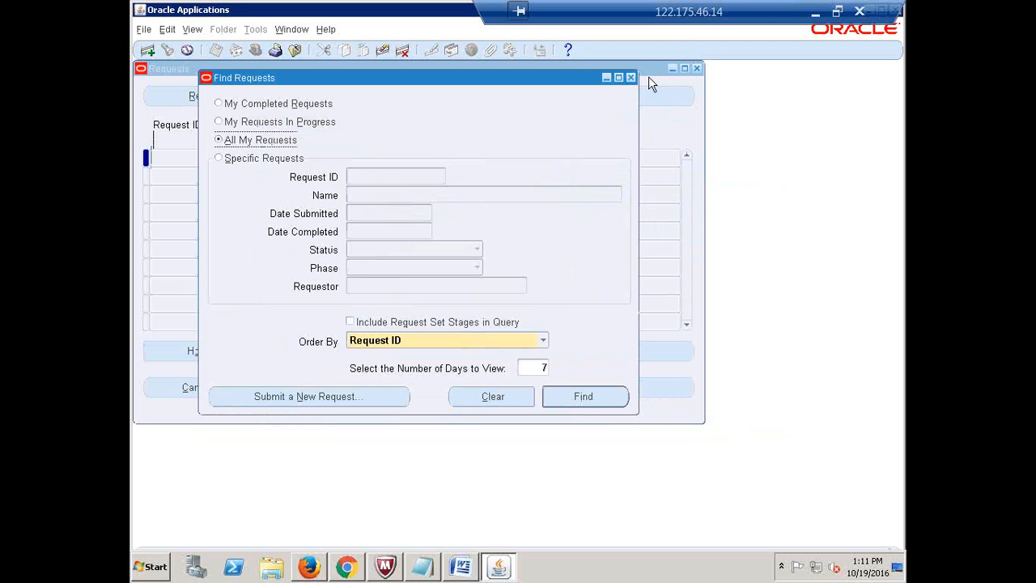
pyautogui.click(630, 77)
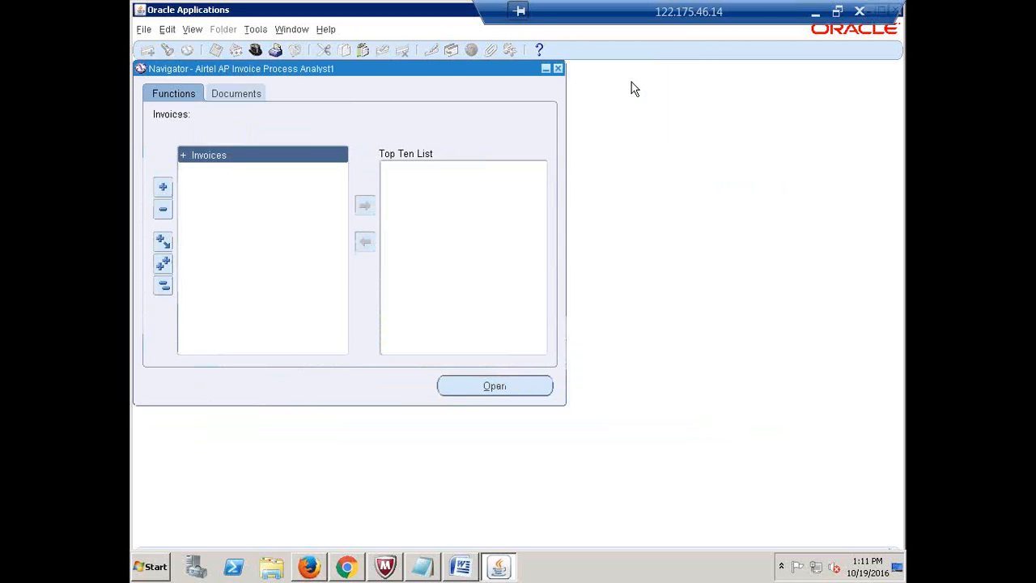
# Switch to Airtel AP Payment User and expand the Payments Entry and Inquiry functions
pyautogui.click(254, 51)
pyautogui.click(301, 292)
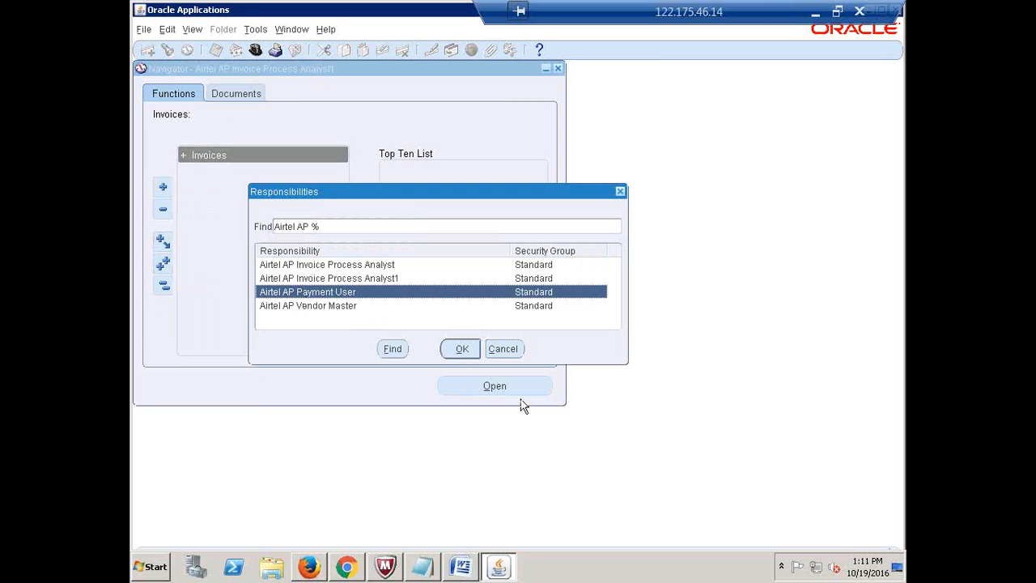
pyautogui.click(469, 353)
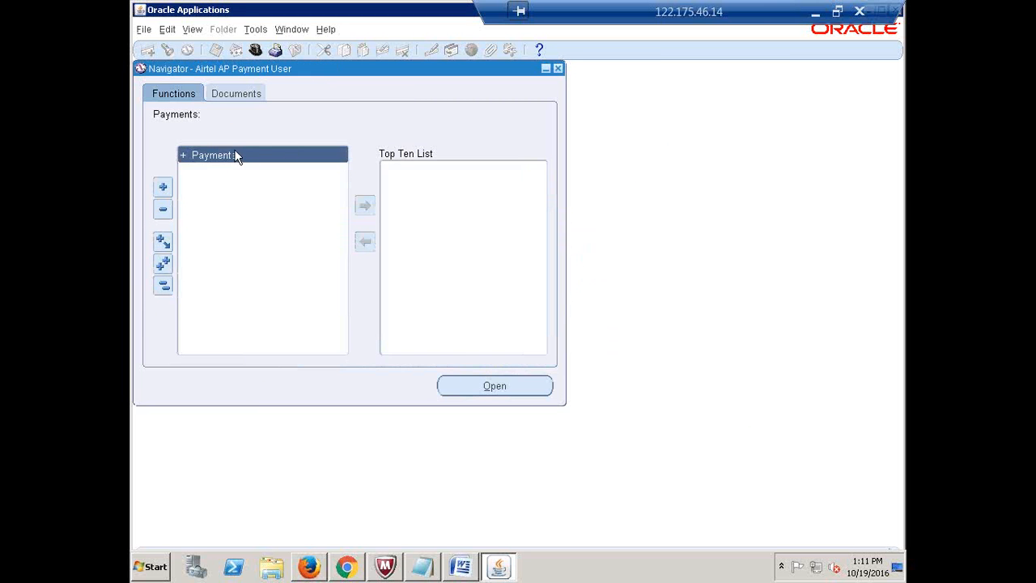
pyautogui.doubleClick(235, 156)
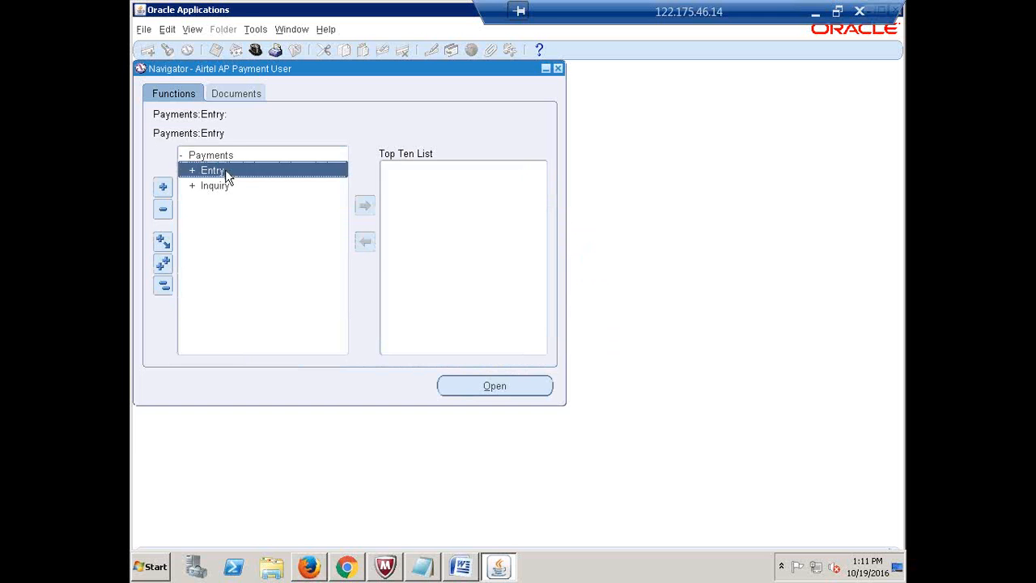
pyautogui.doubleClick(225, 173)
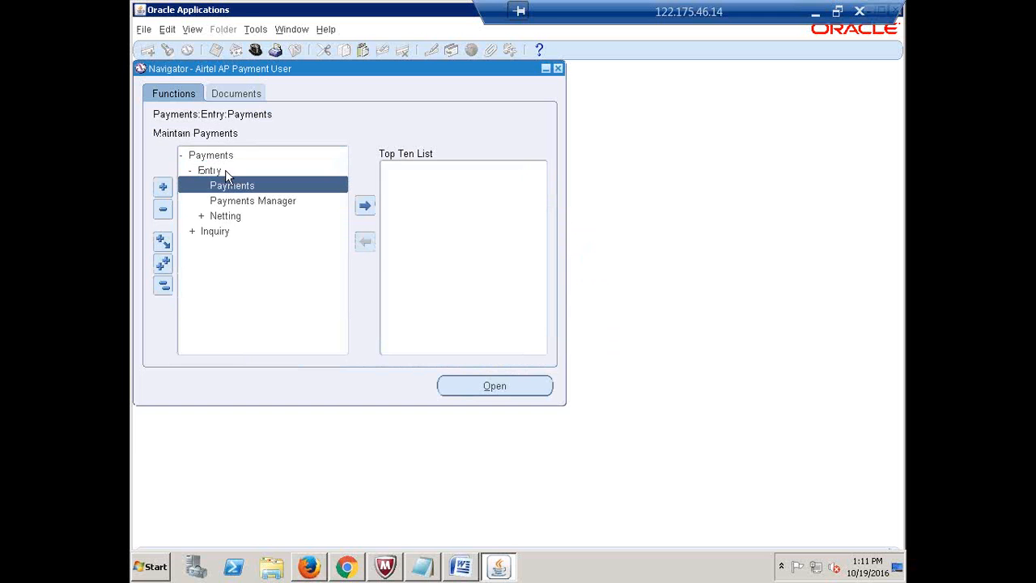
pyautogui.doubleClick(221, 232)
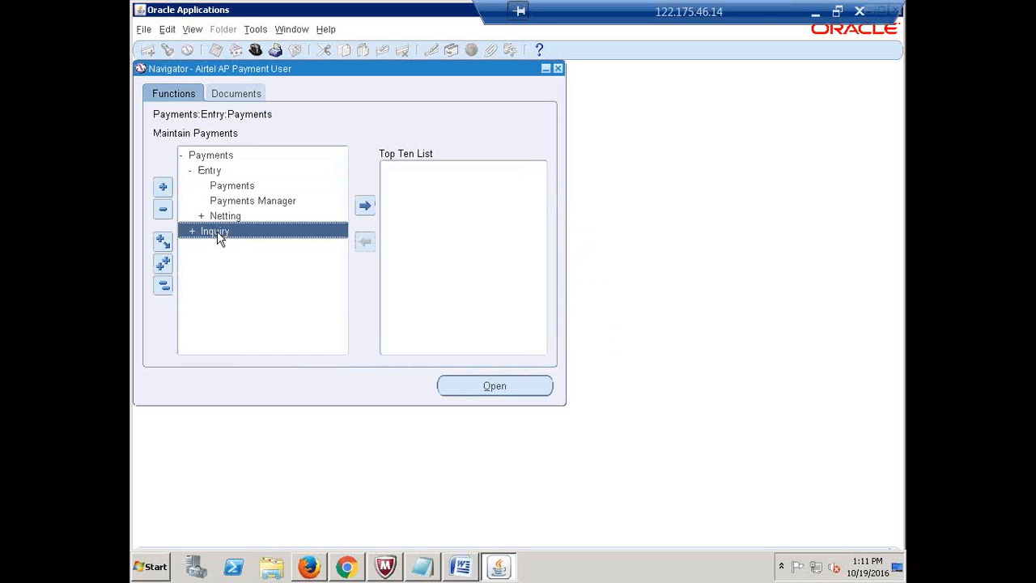
pyautogui.doubleClick(207, 172)
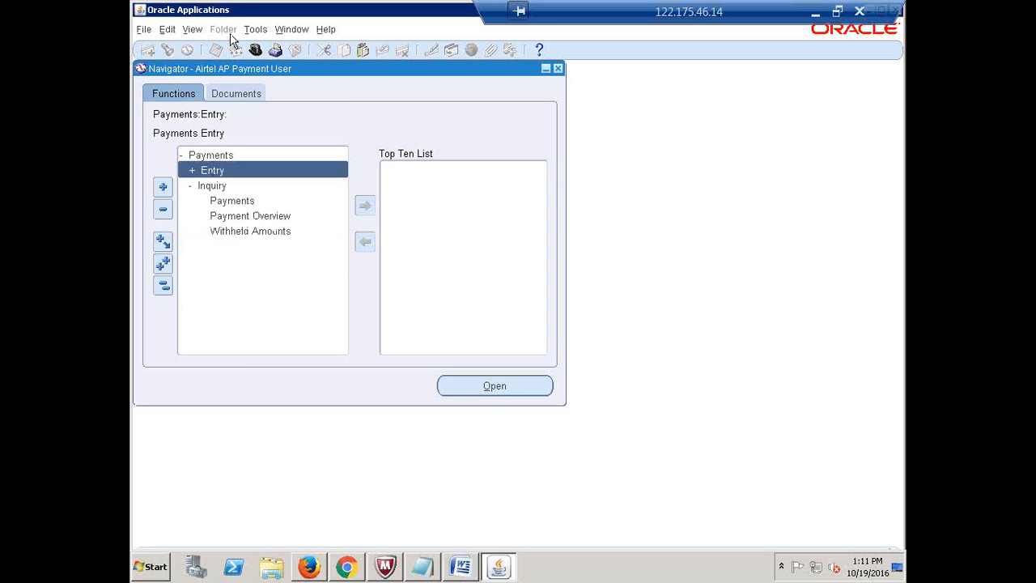
# Choose Payment Register as a new single request, then cancel back to the Navigator
pyautogui.click(194, 32)
pyautogui.click(225, 221)
pyautogui.click(353, 397)
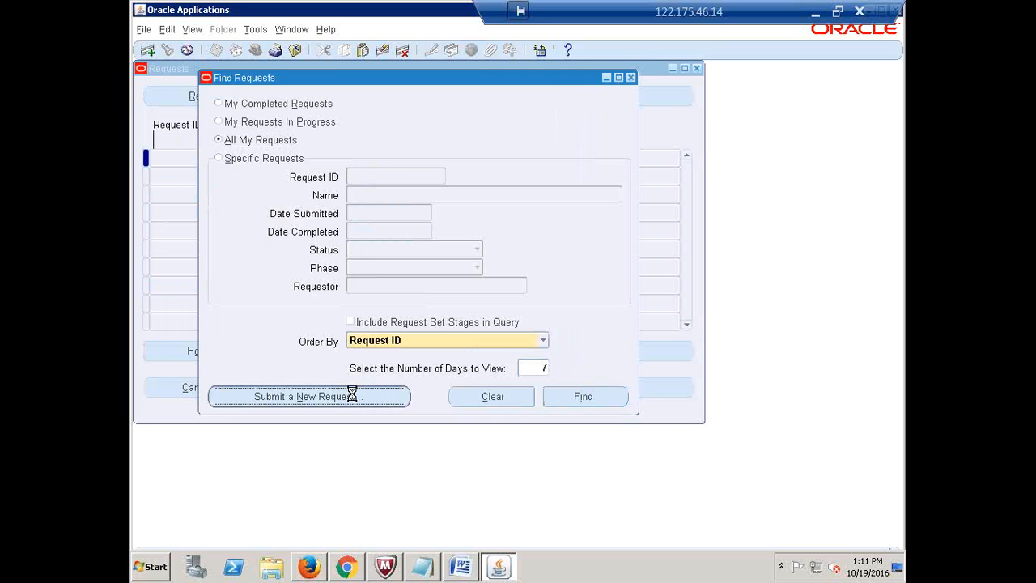
pyautogui.click(390, 323)
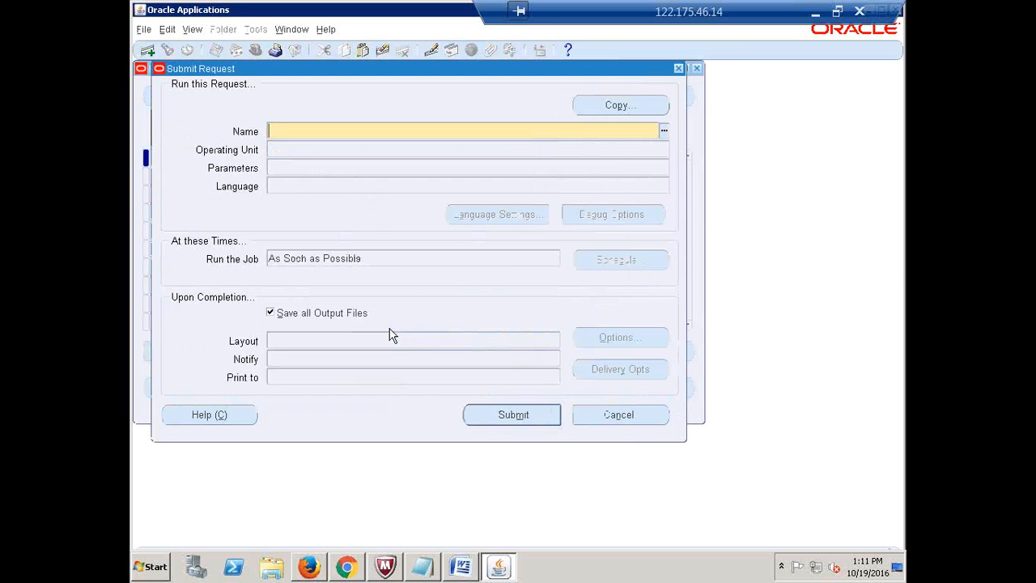
pyautogui.write('Payment Register')
pyautogui.press('Tab')
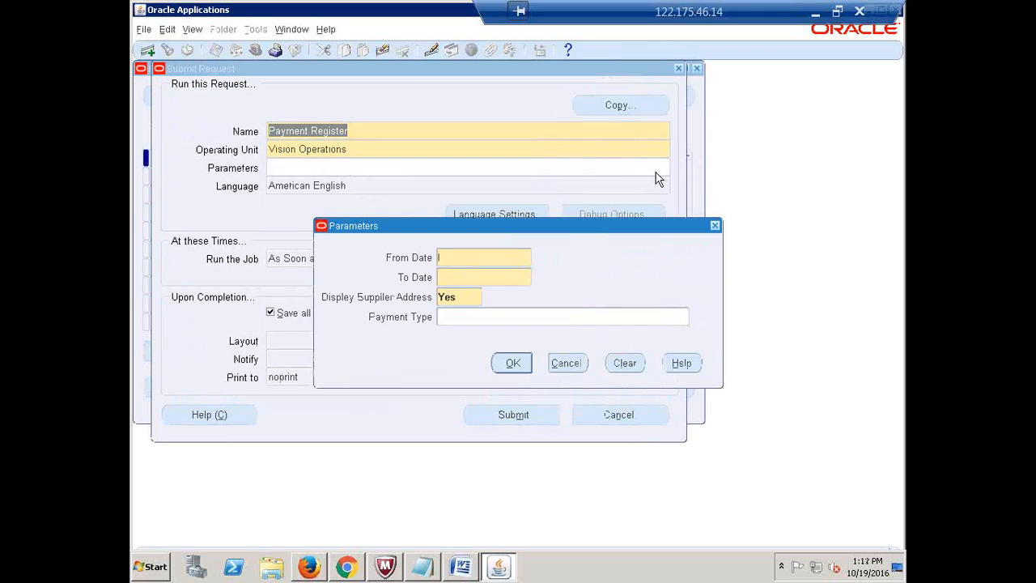
pyautogui.click(580, 363)
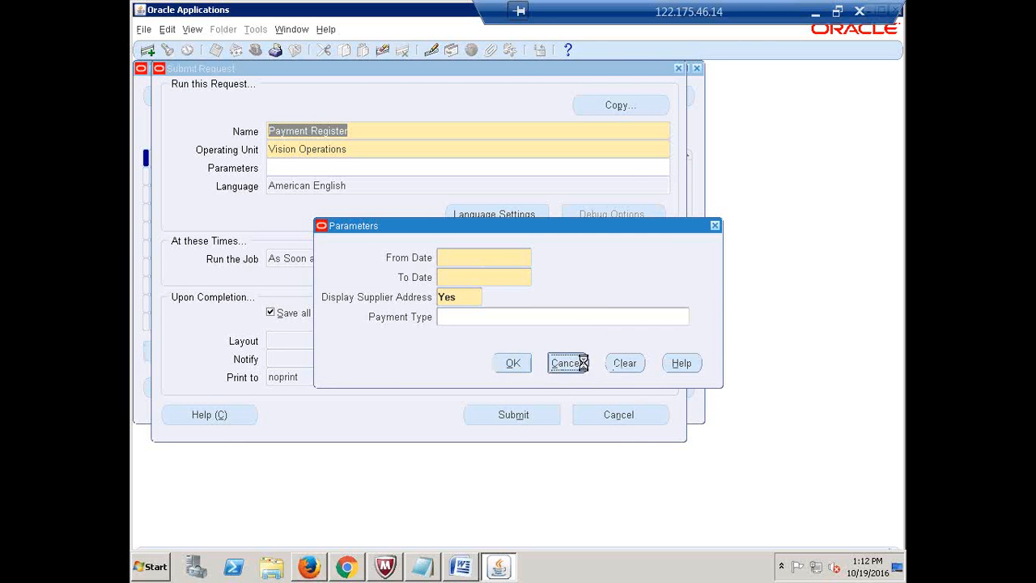
pyautogui.click(678, 69)
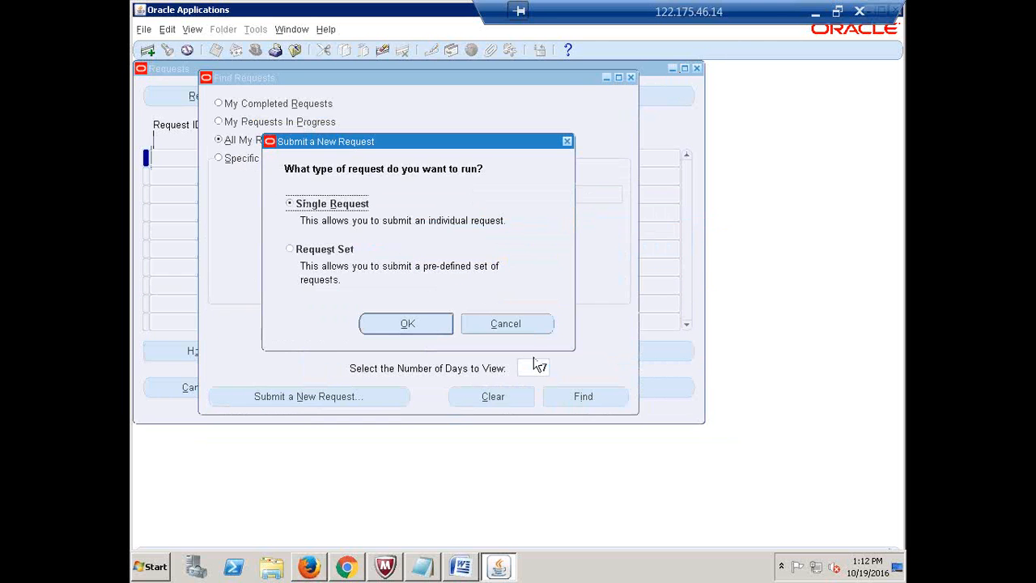
pyautogui.click(507, 324)
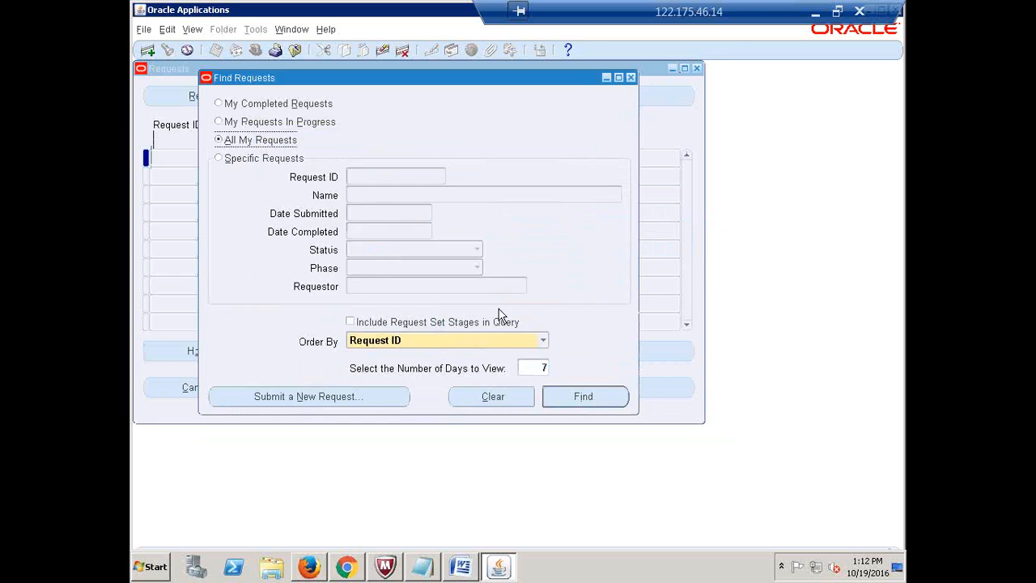
pyautogui.click(631, 78)
pyautogui.click(259, 52)
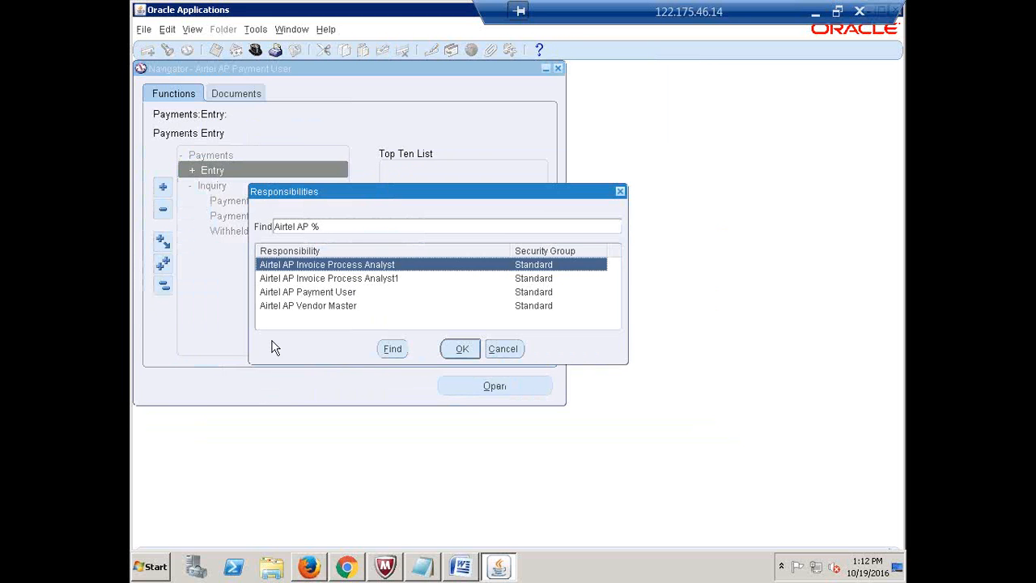
# Switch to Airtel AP Vendor Master and expand its Suppliers functions
pyautogui.click(300, 306)
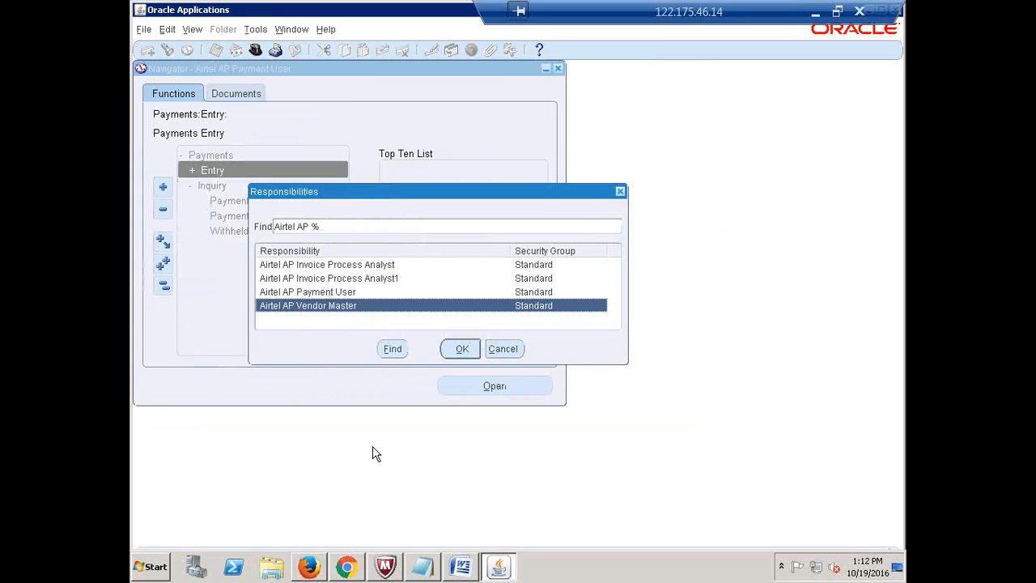
pyautogui.click(460, 350)
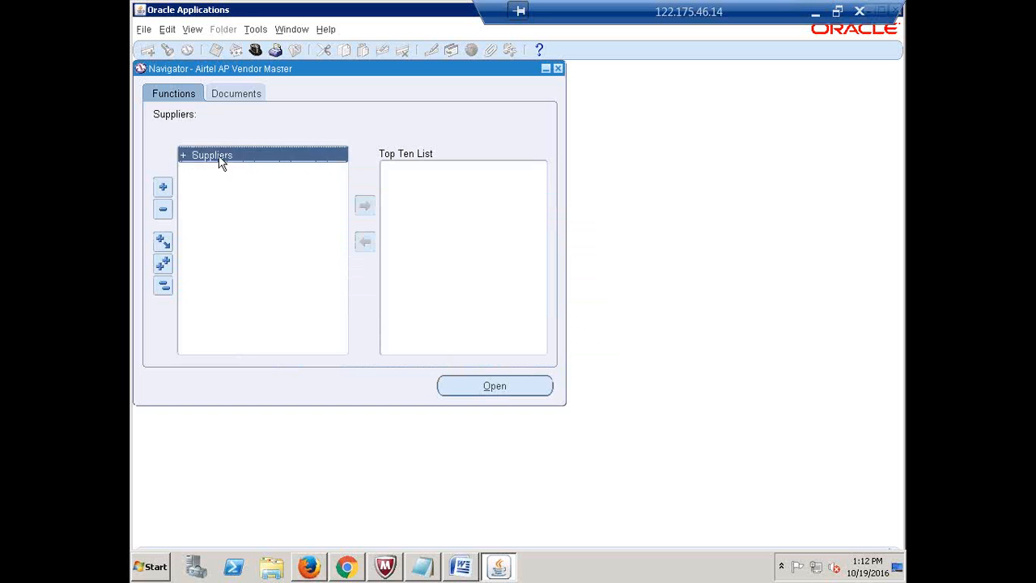
pyautogui.doubleClick(222, 157)
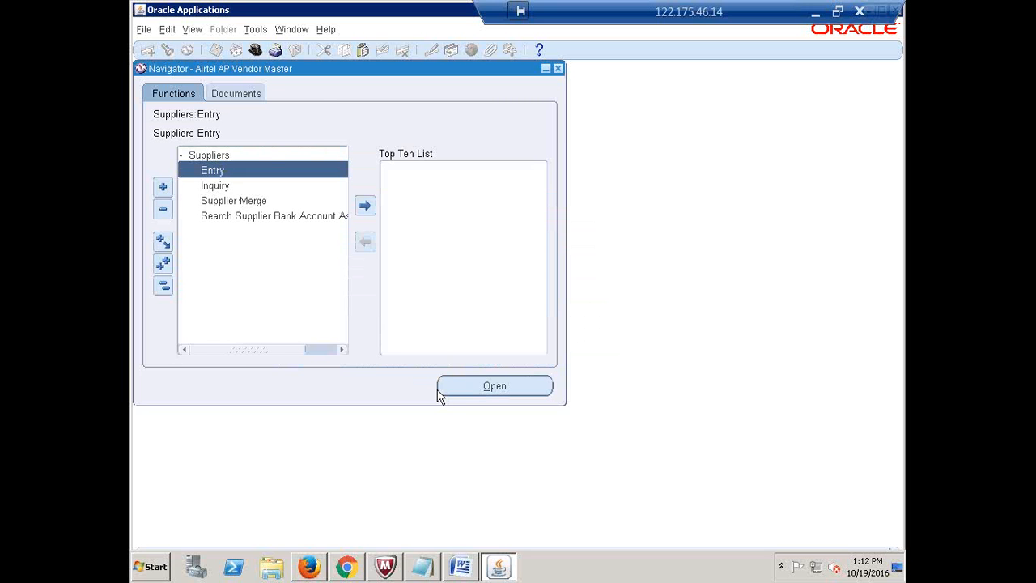
# Pick Supplier Audit Report as a new single request, then cancel and close Requests
pyautogui.click(197, 31)
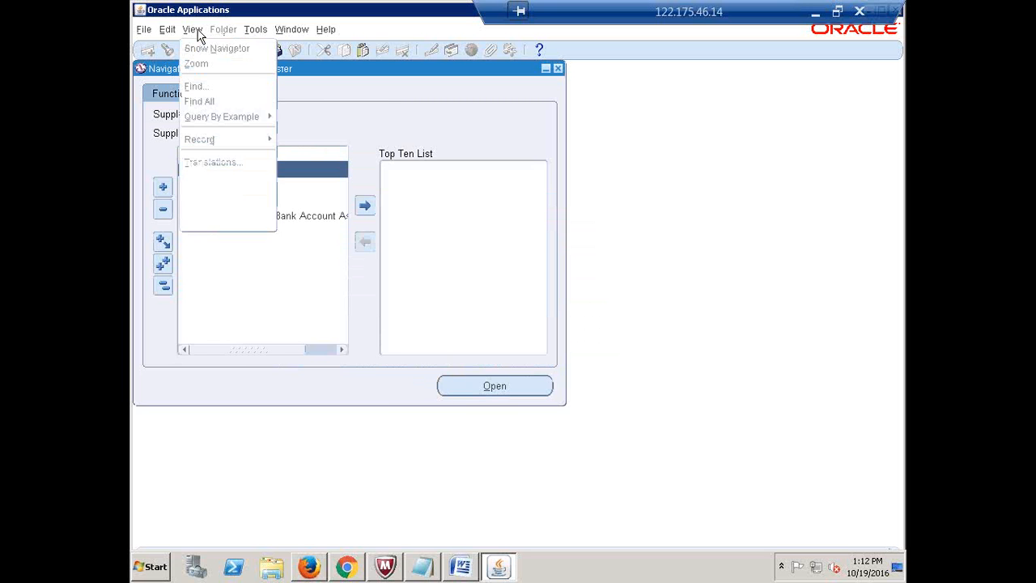
pyautogui.click(207, 222)
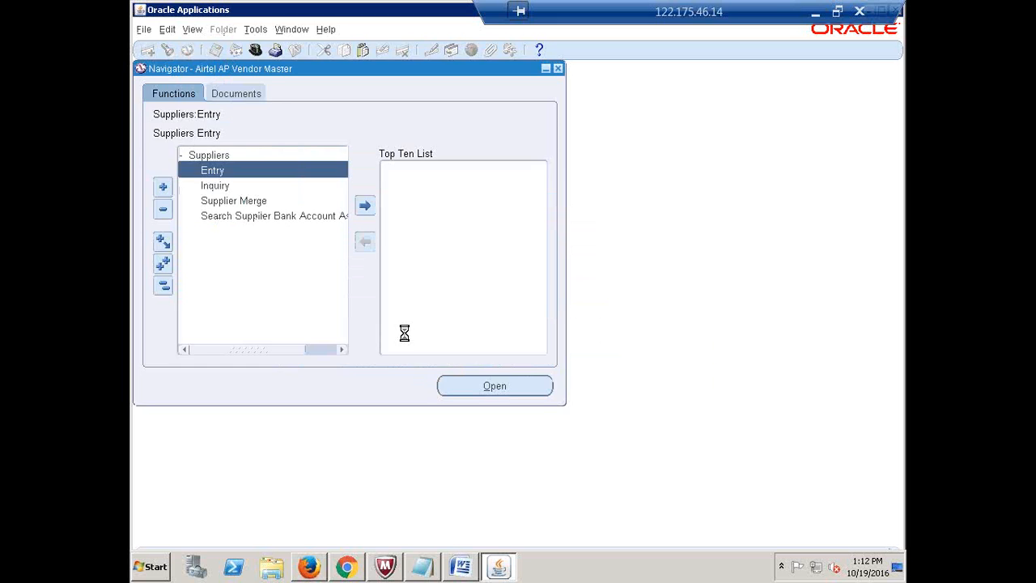
pyautogui.click(368, 396)
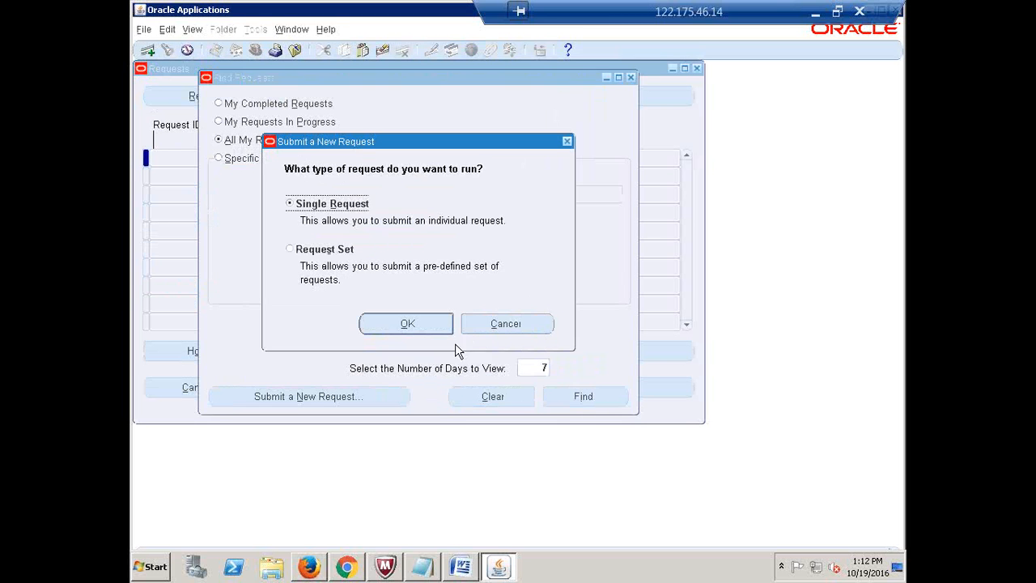
pyautogui.click(406, 324)
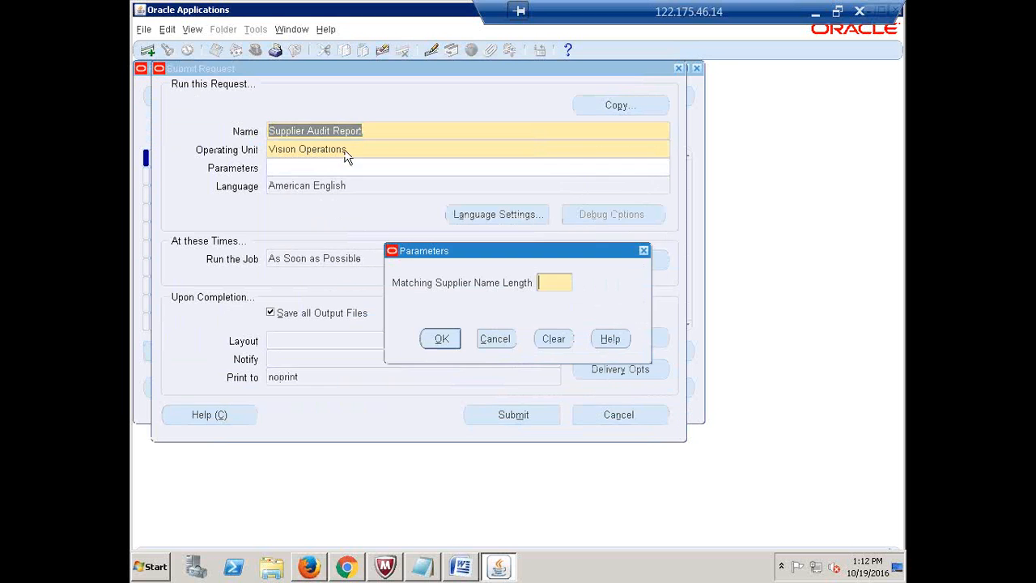
pyautogui.click(495, 339)
pyautogui.click(502, 346)
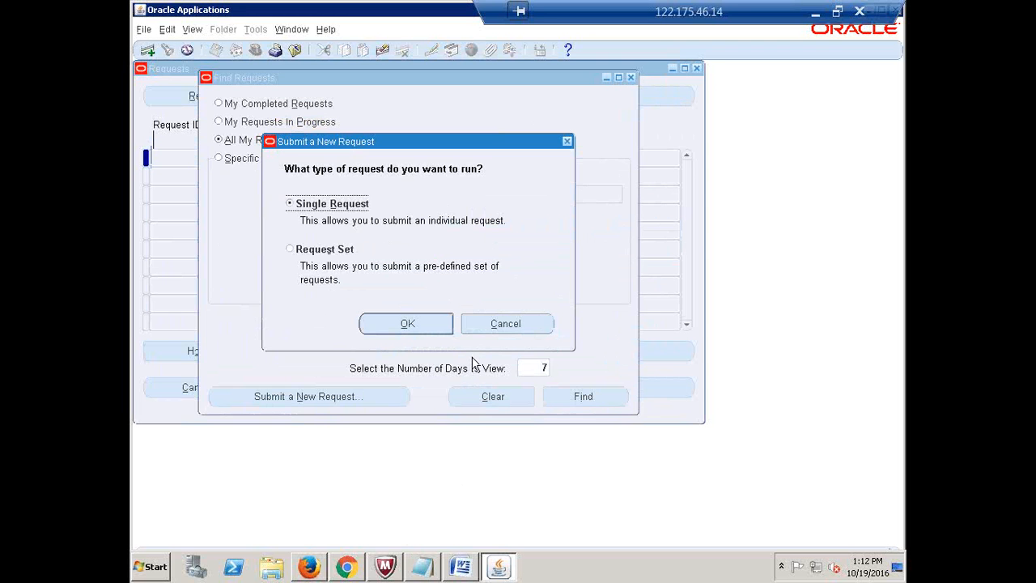
pyautogui.click(506, 325)
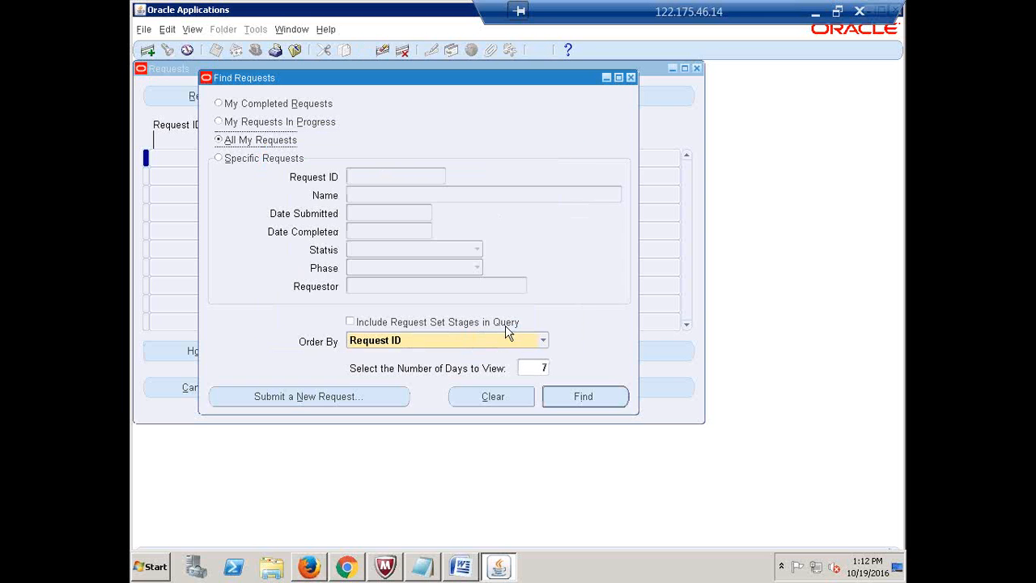
pyautogui.click(631, 78)
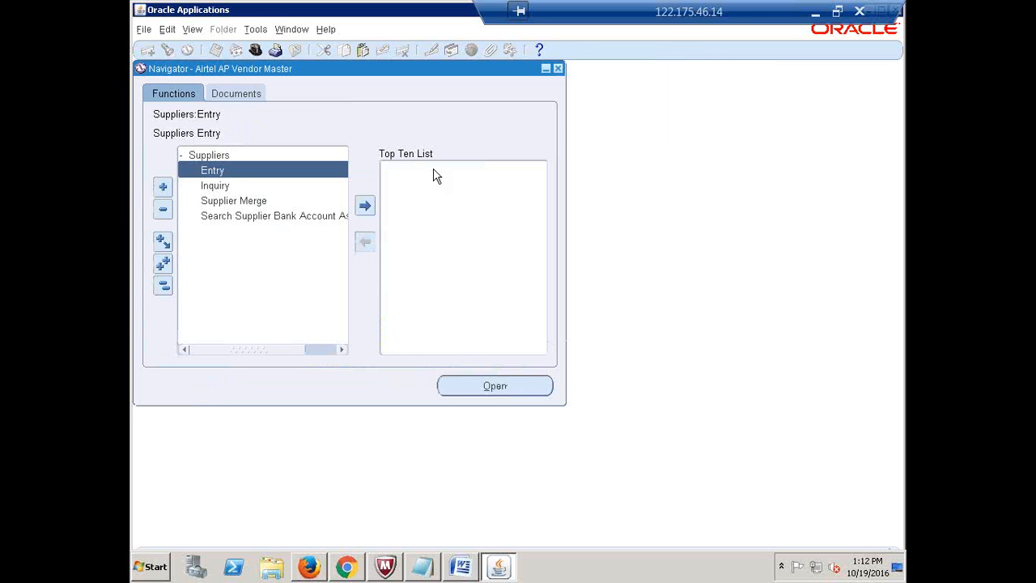
# Collapse the Suppliers tree and minimize the Oracle session to reveal 111.xlsx
pyautogui.click(163, 285)
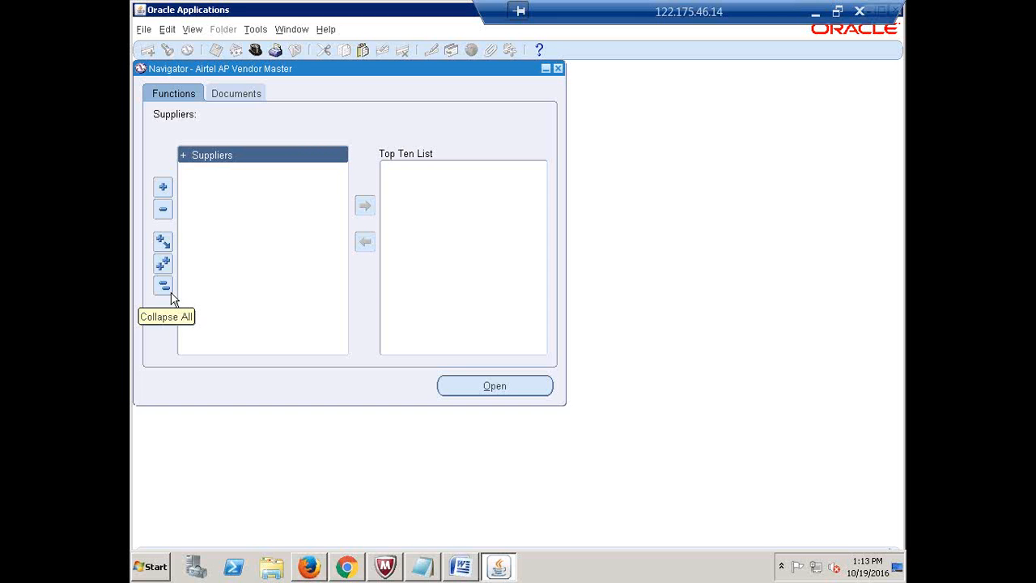
pyautogui.click(813, 16)
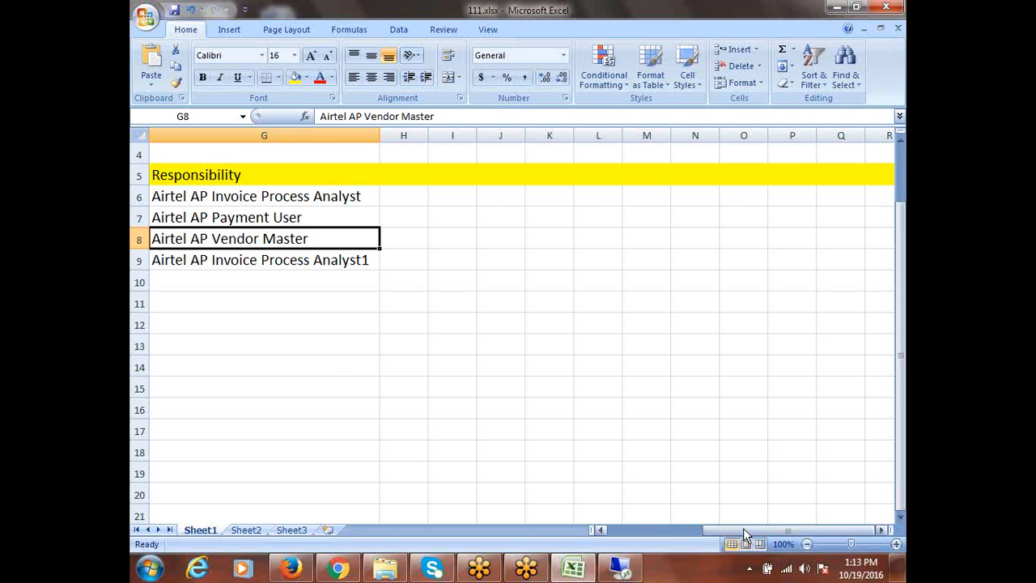
# Scroll 111.xlsx back to column A and select the Invoice Process access entry in B6
pyautogui.moveTo(742, 530); pyautogui.dragTo(656, 549)
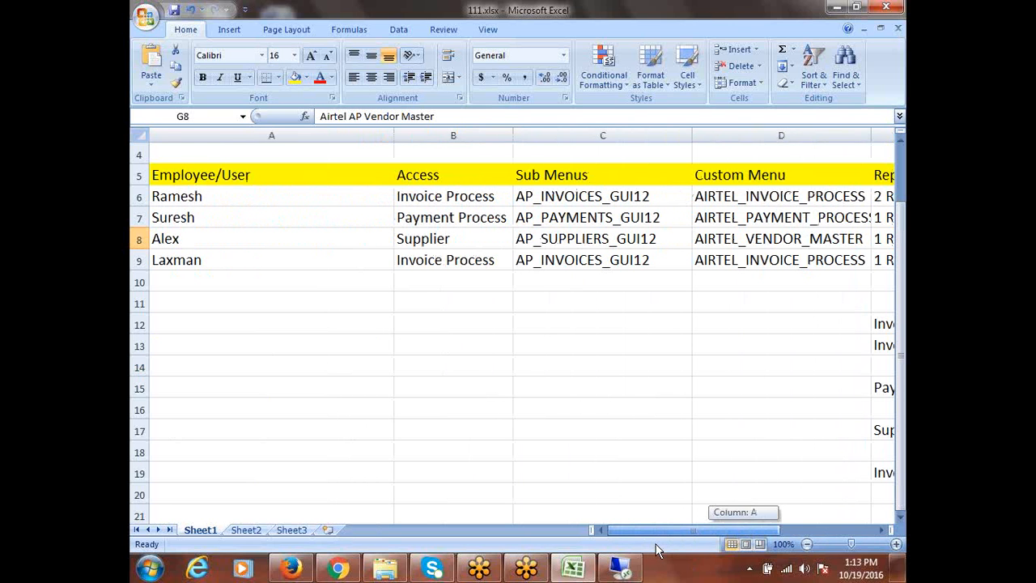
pyautogui.moveTo(656, 548); pyautogui.dragTo(654, 542)
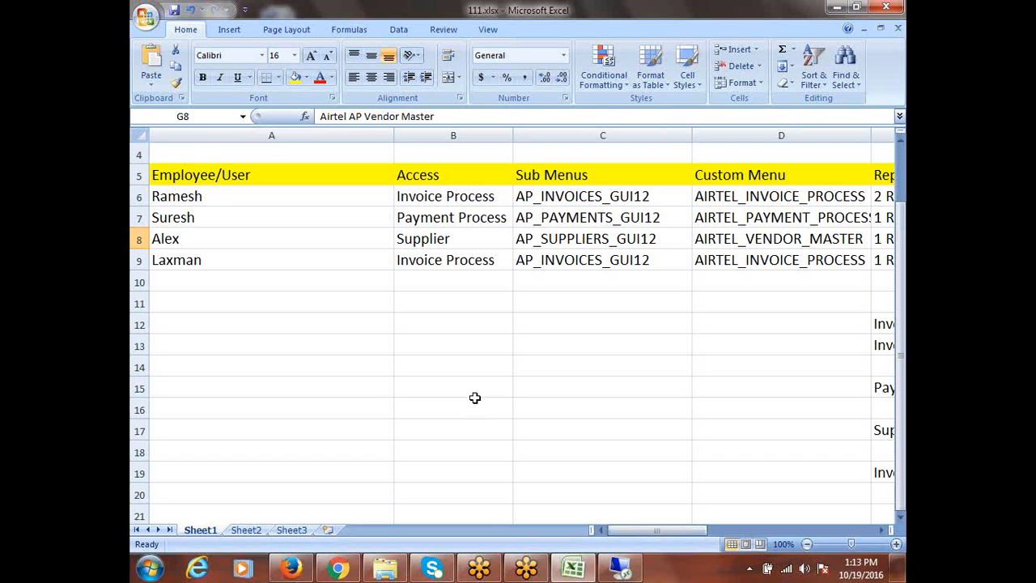
pyautogui.click(471, 202)
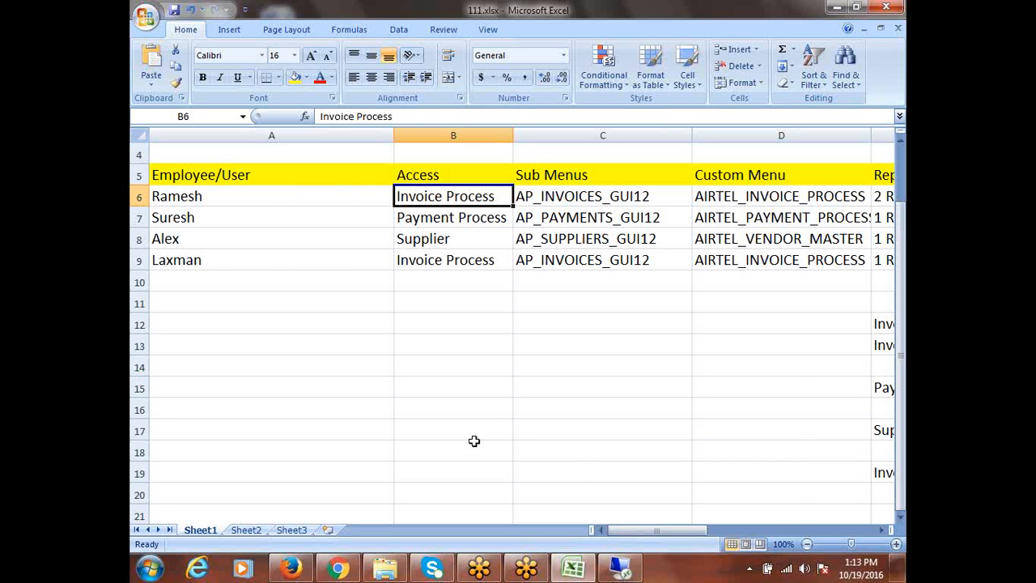
# Step across row 6 to Reports, then check AIRTEL_INVOICE_PROCESS in D6 and AP_INVOICES_GUI12 in C6
pyautogui.press('Right')
pyautogui.press('Right')
pyautogui.press('Right')
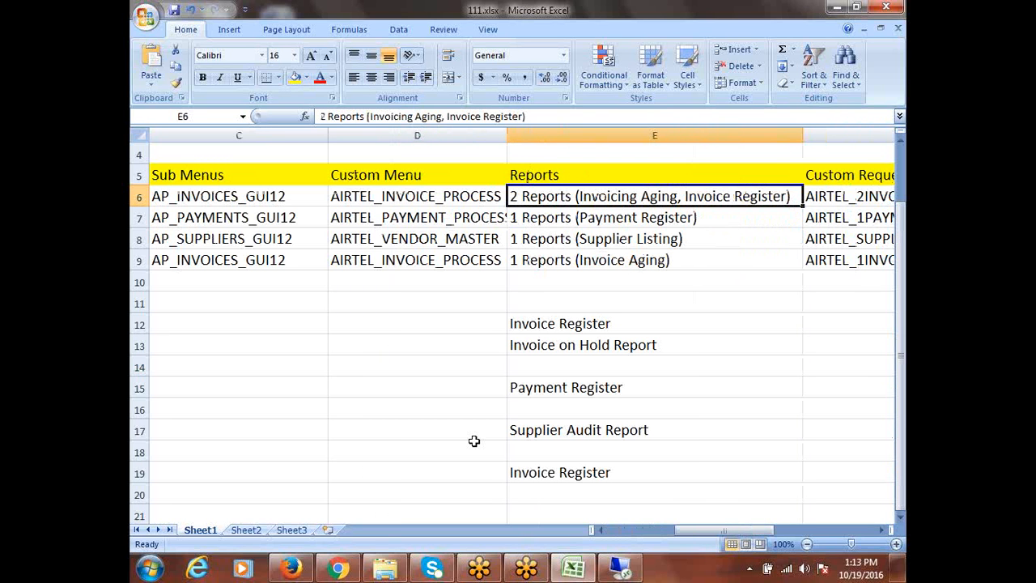
pyautogui.press('Left')
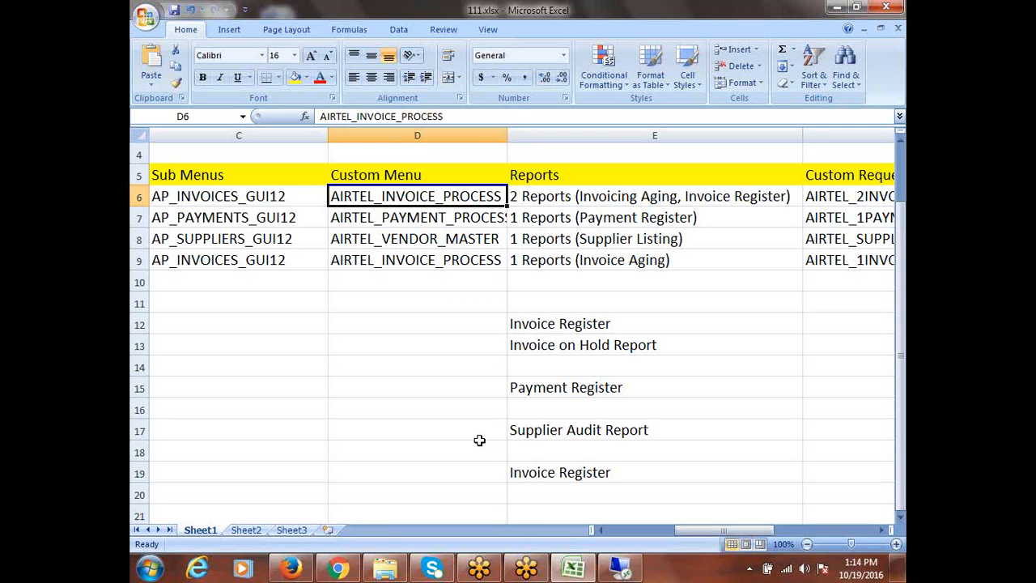
pyautogui.press('Right')
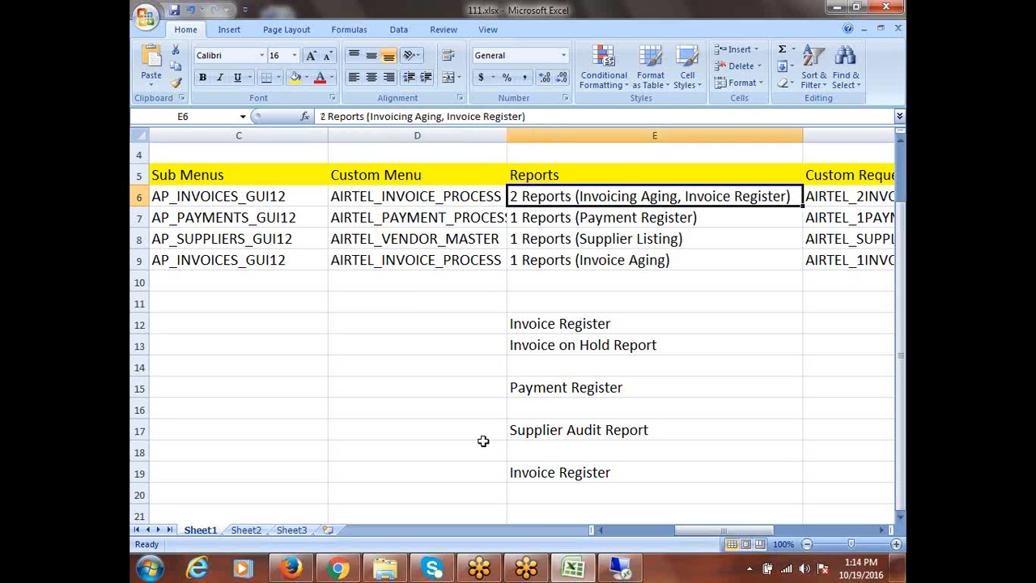
pyautogui.click(453, 202)
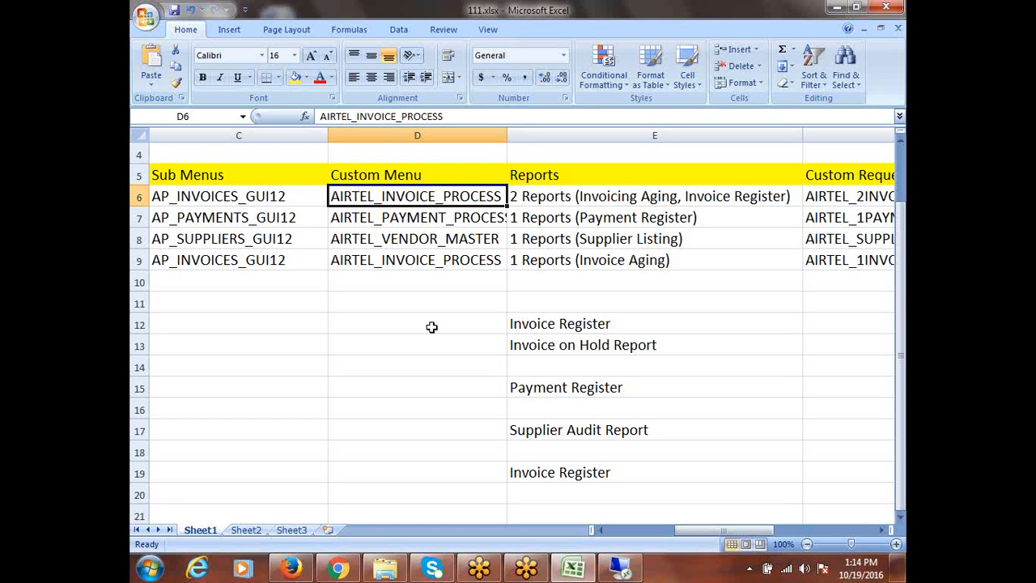
pyautogui.click(276, 199)
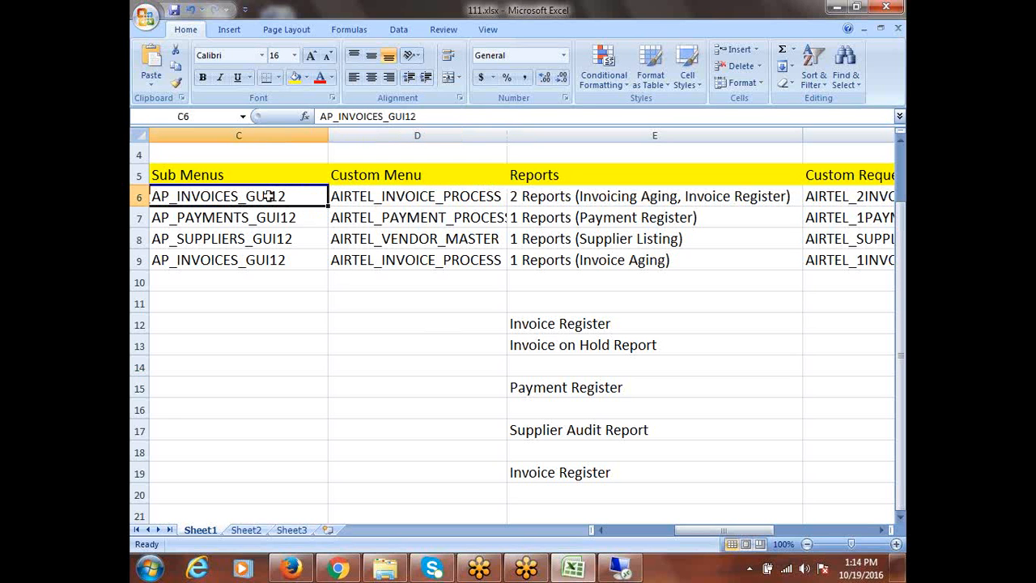
# Scroll the requirements table back to column A and select the first employee in cell A6
pyautogui.moveTo(711, 531); pyautogui.dragTo(623, 516)
pyautogui.click(199, 197)
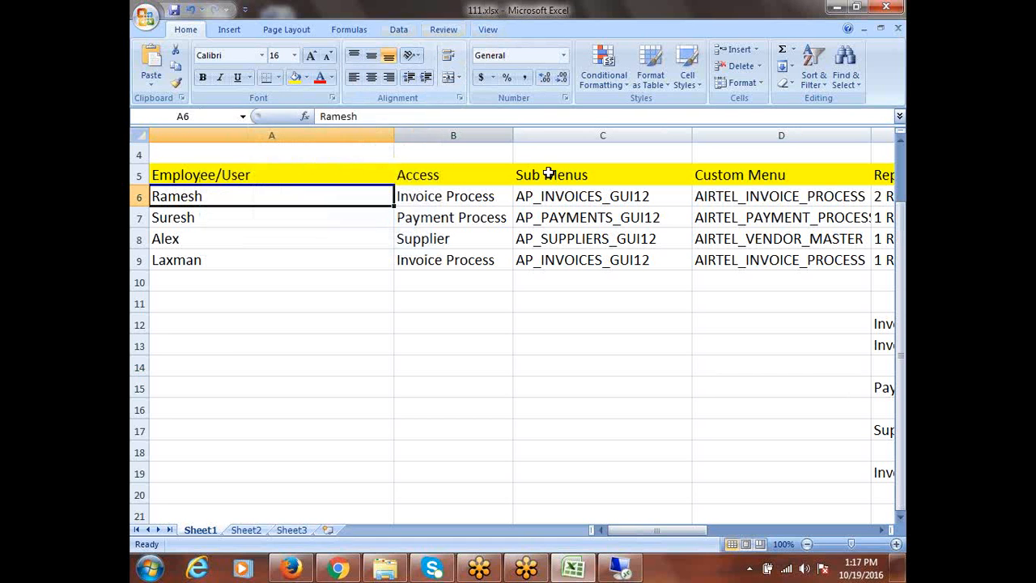
# Review the third and second employees' access entries, then minimize the 111.xlsx workbook
pyautogui.click(317, 230)
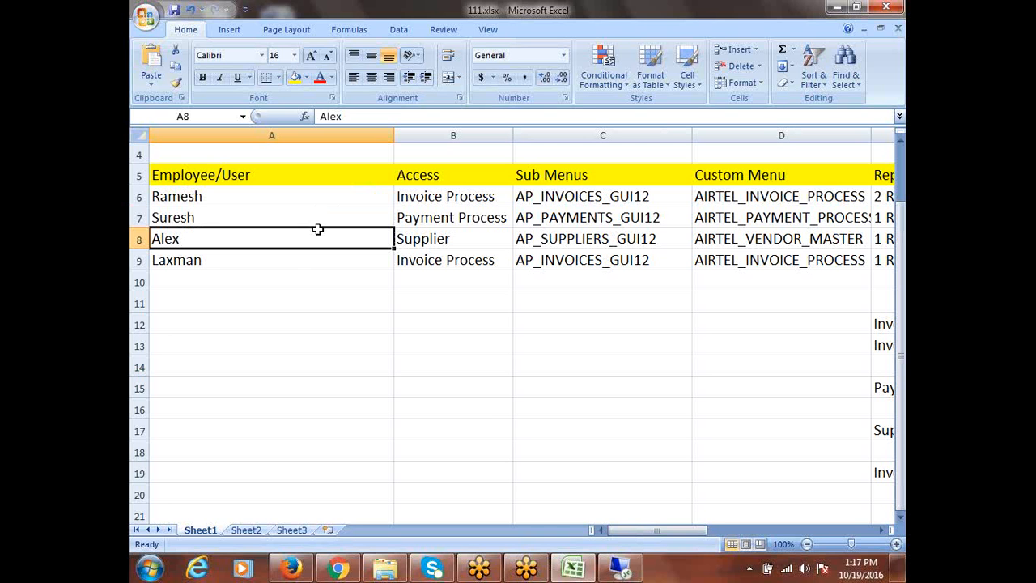
pyautogui.click(265, 280)
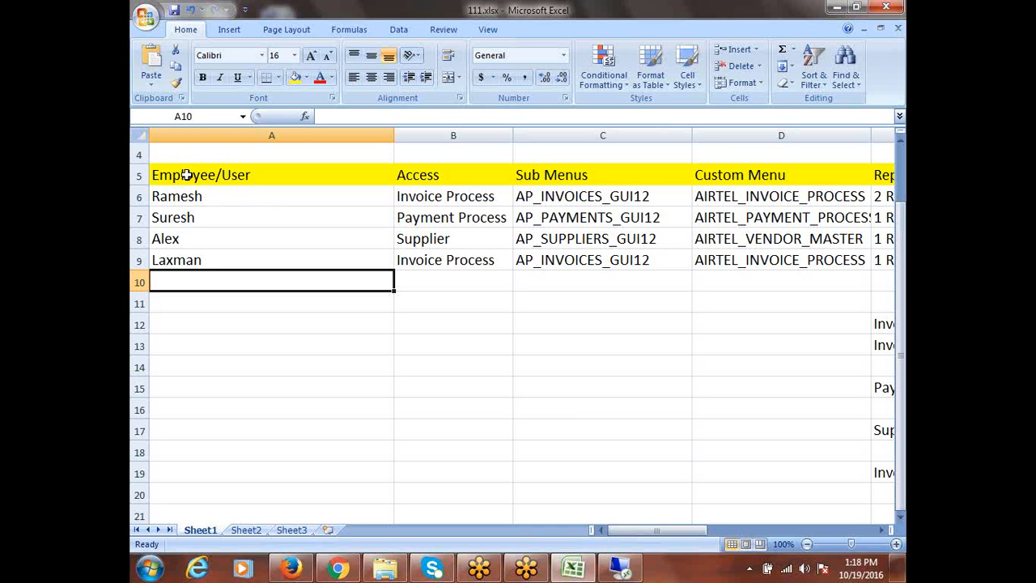
pyautogui.click(301, 219)
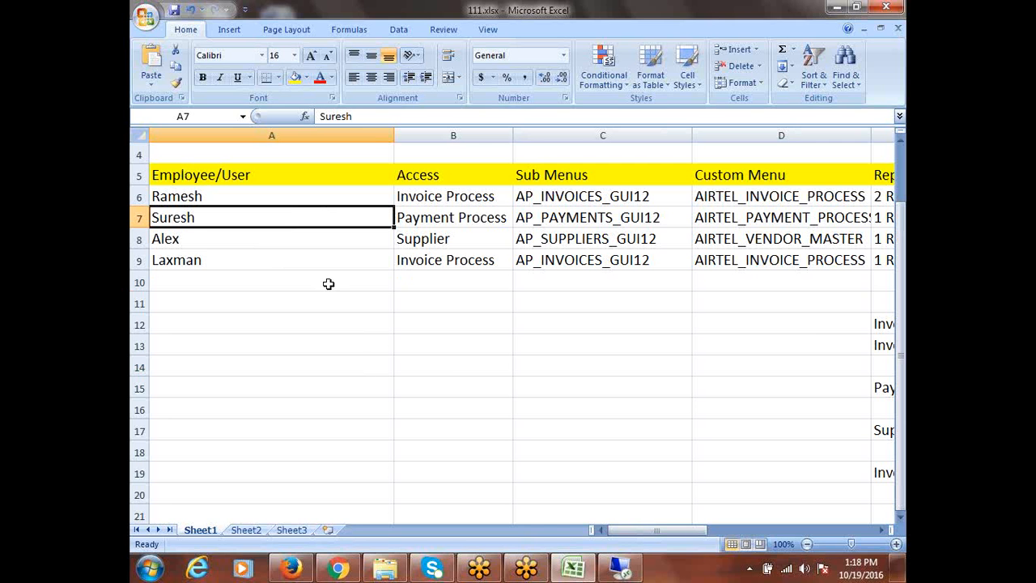
pyautogui.click(835, 10)
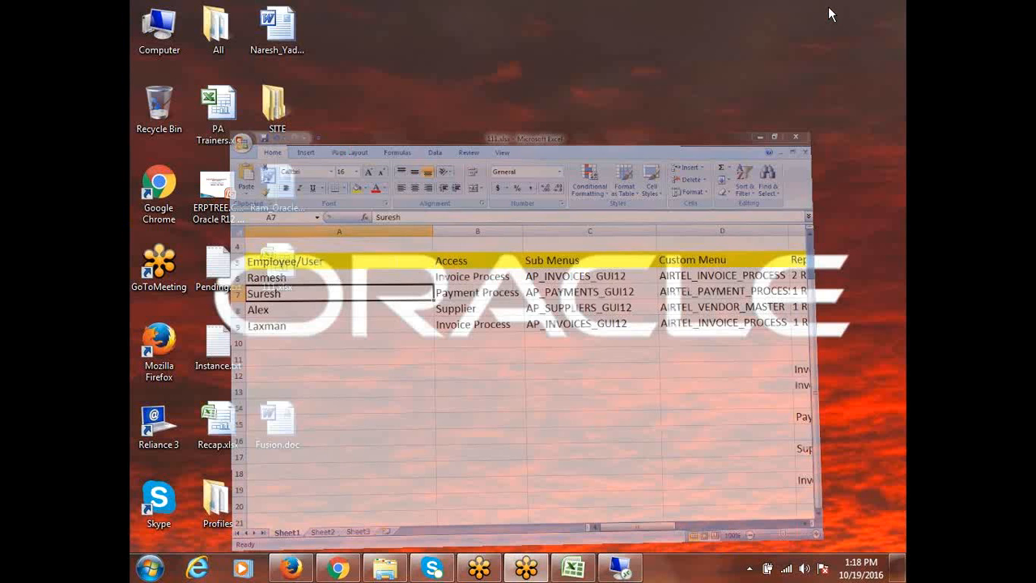